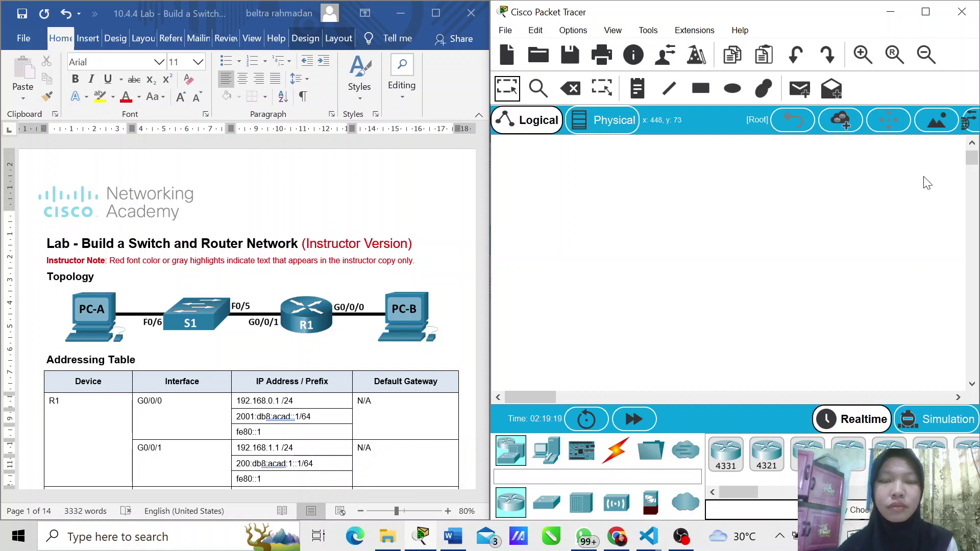
# Step: Scroll the lab document to page 2's Part 1: Set Up Topology and Initialize Devices
pyautogui.click(371, 250)
pyautogui.scroll(-20, 370, 249)
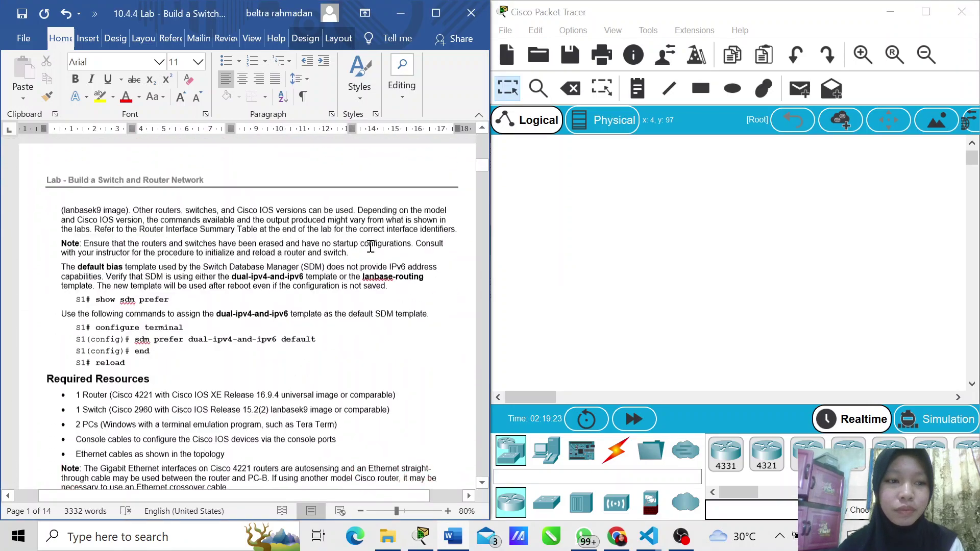
pyautogui.scroll(-10, 371, 246)
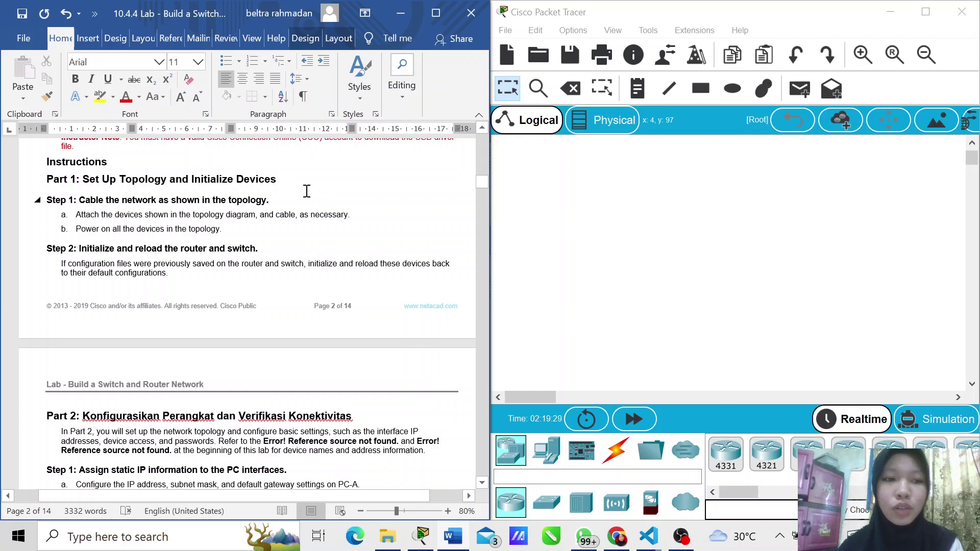
pyautogui.moveTo(269, 188); pyautogui.dragTo(81, 179)
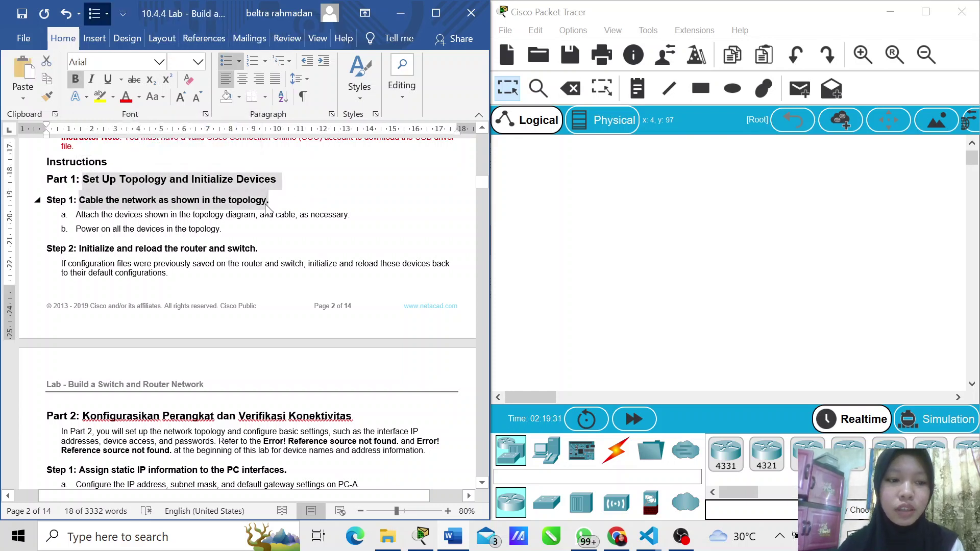
pyautogui.click(266, 207)
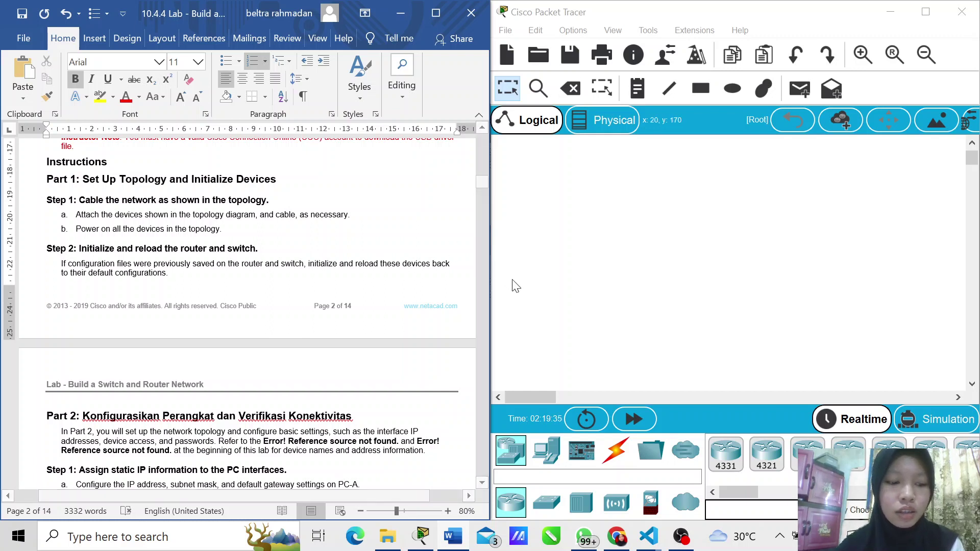
# Step: Place two PCs on the Packet Tracer canvas, one left and one right
pyautogui.click(704, 301)
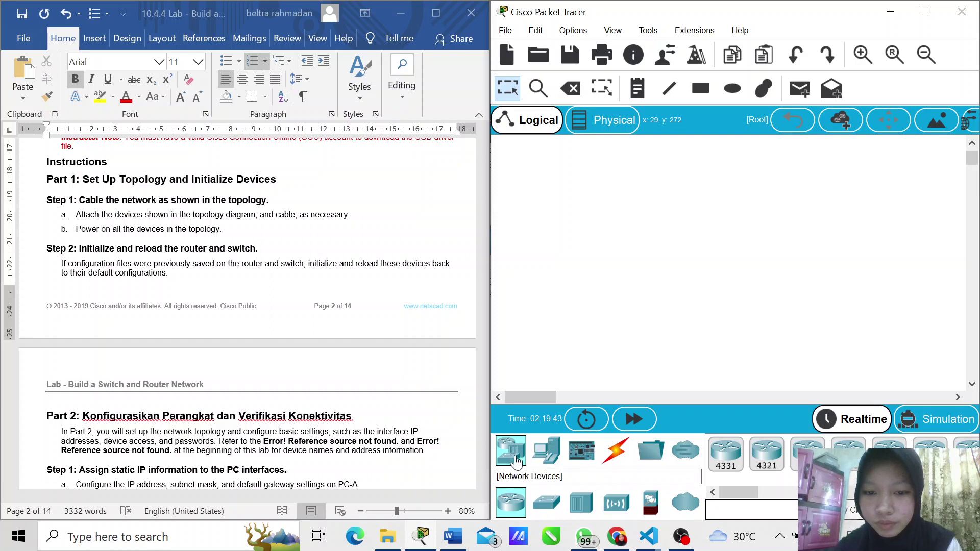
pyautogui.click(545, 456)
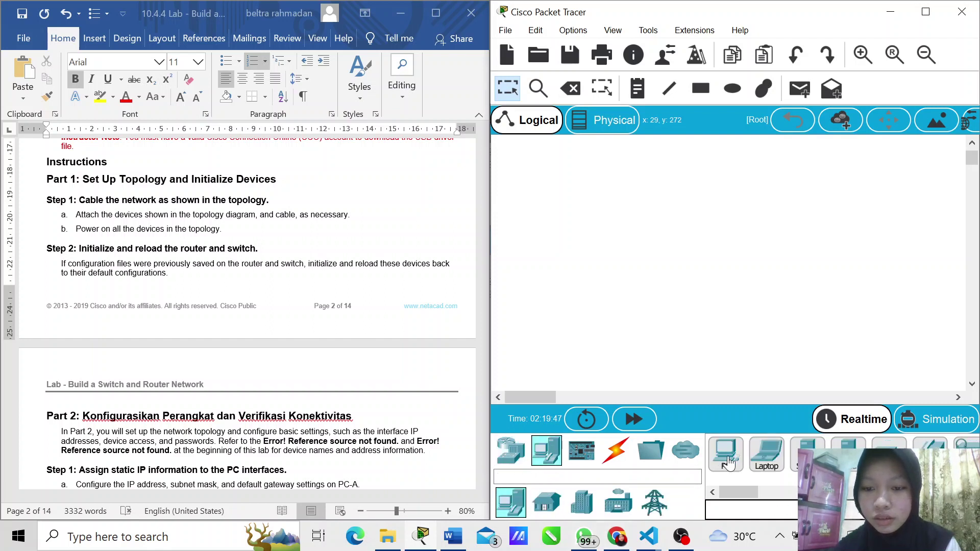
pyautogui.moveTo(727, 463); pyautogui.dragTo(632, 260)
pyautogui.click(602, 247)
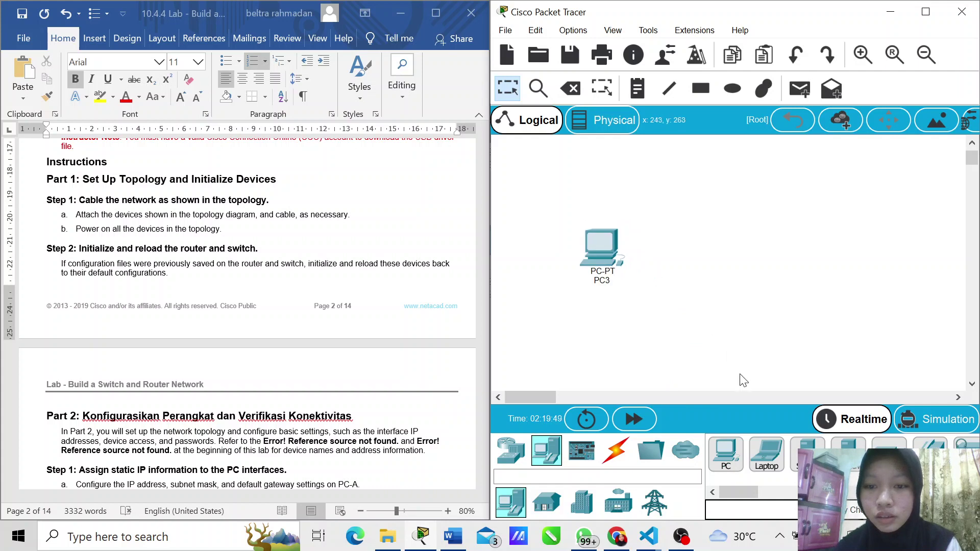
pyautogui.click(729, 453)
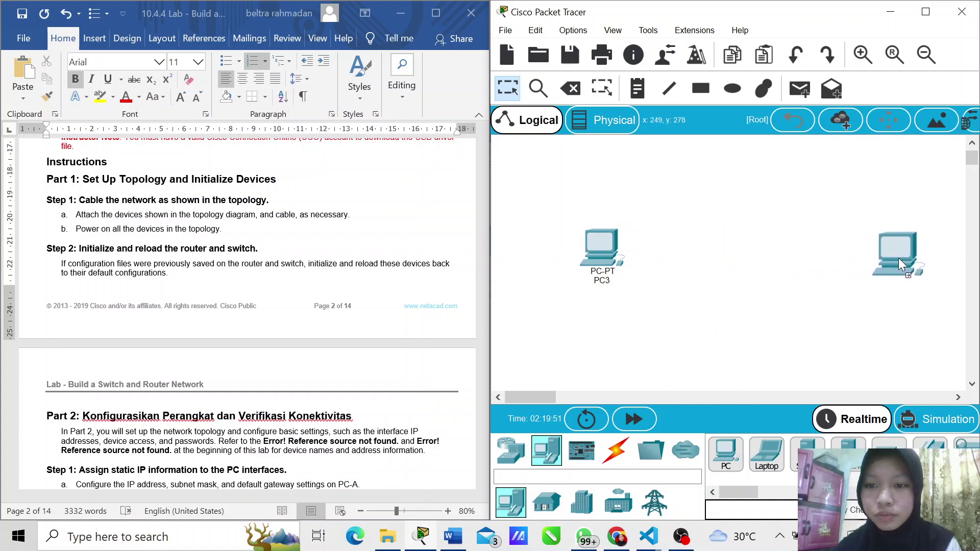
pyautogui.click(898, 259)
pyautogui.scroll(5, 284, 232)
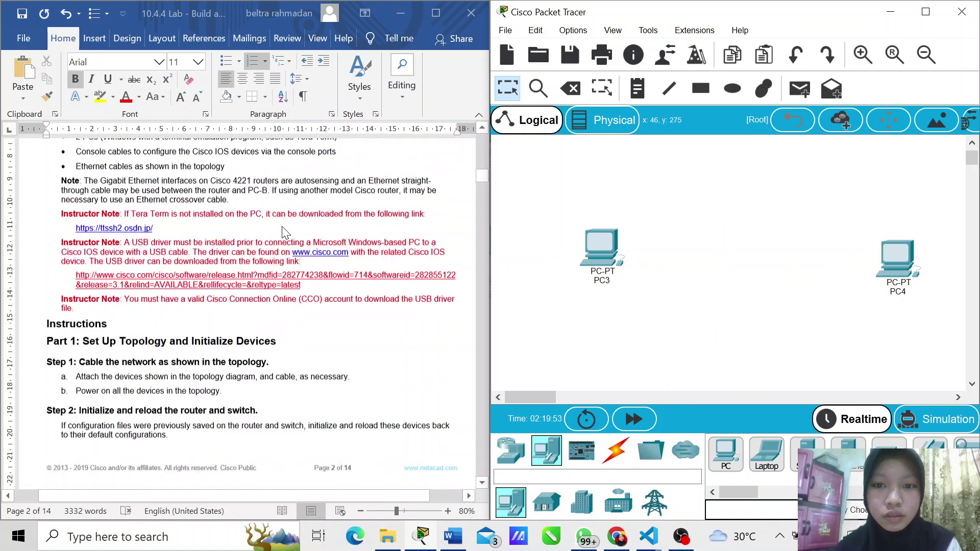
pyautogui.scroll(20, 284, 232)
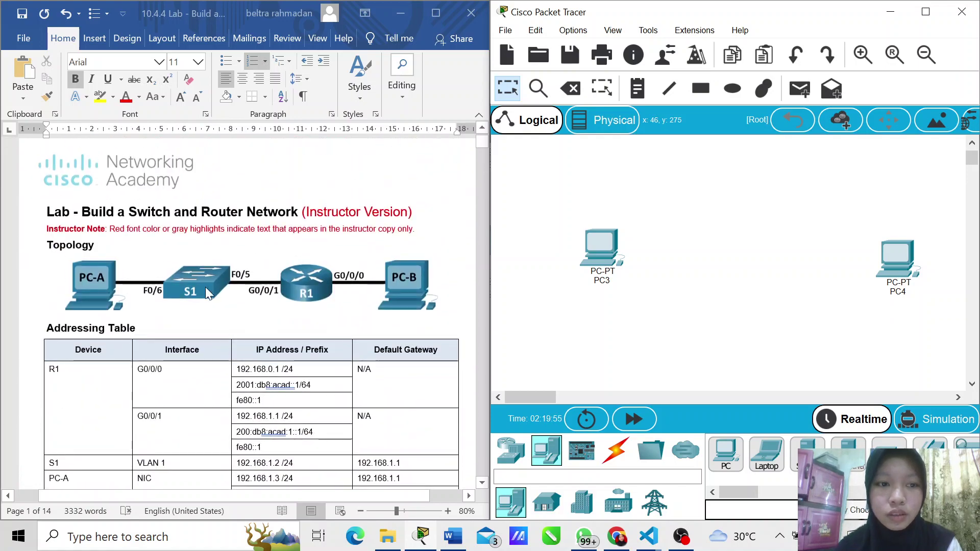
# Step: Add a 2960 switch and an ISR4331 router below the PCs
pyautogui.click(517, 506)
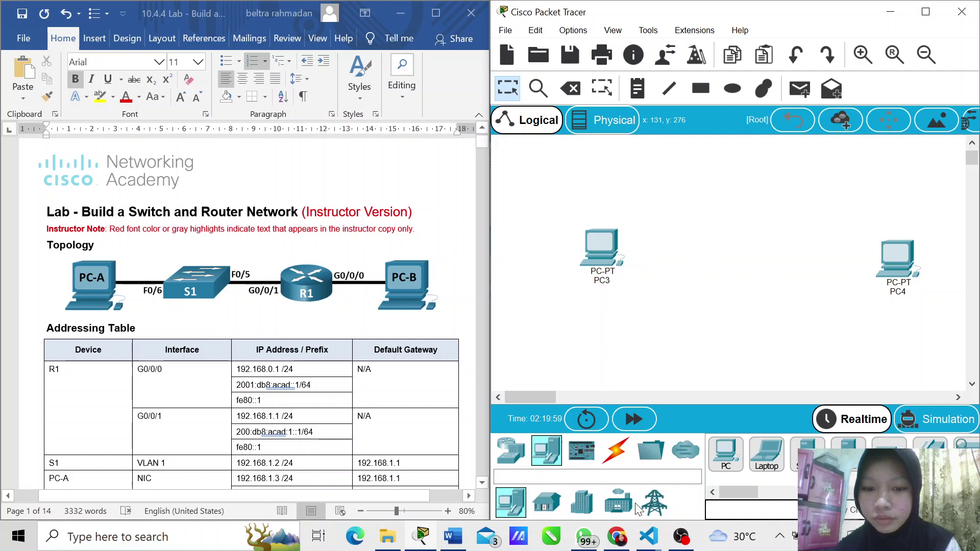
pyautogui.click(508, 453)
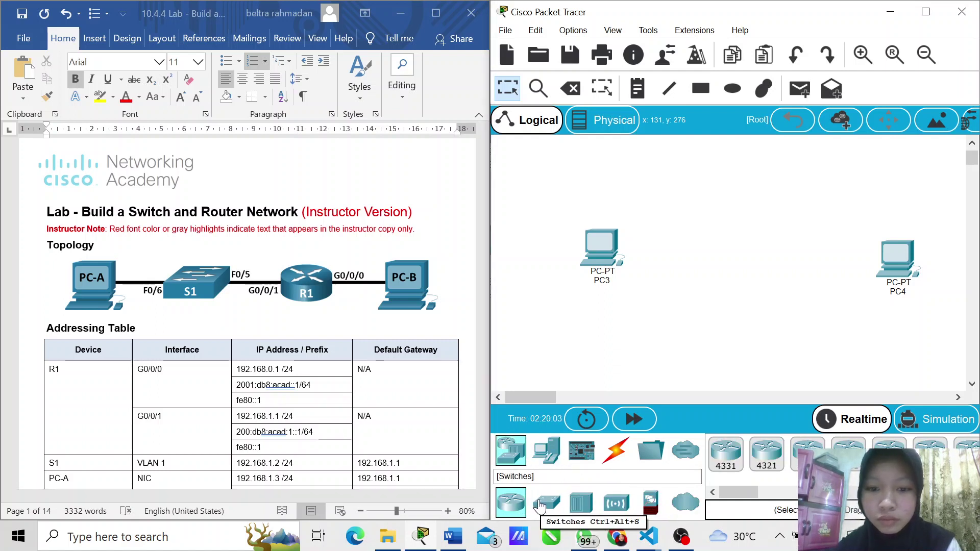
pyautogui.click(542, 505)
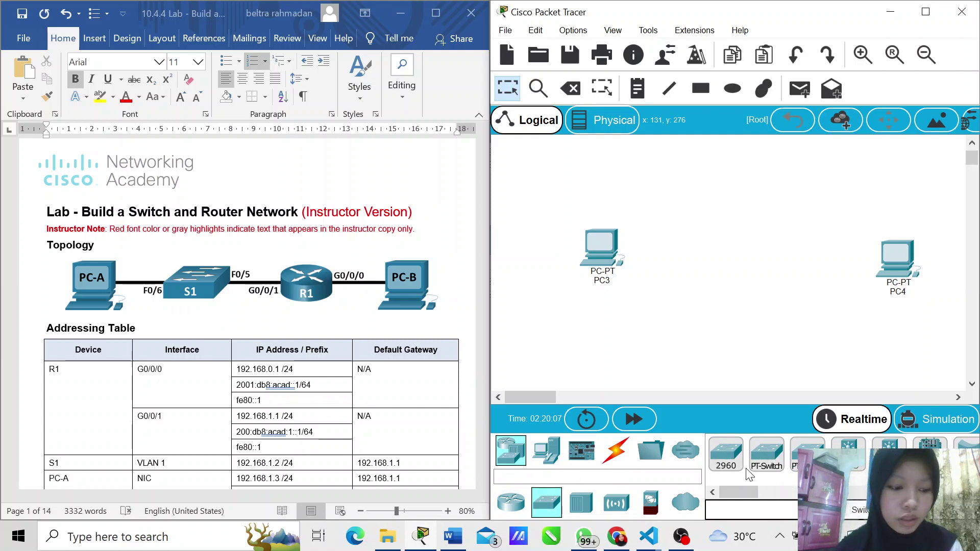
pyautogui.moveTo(728, 462); pyautogui.dragTo(703, 282)
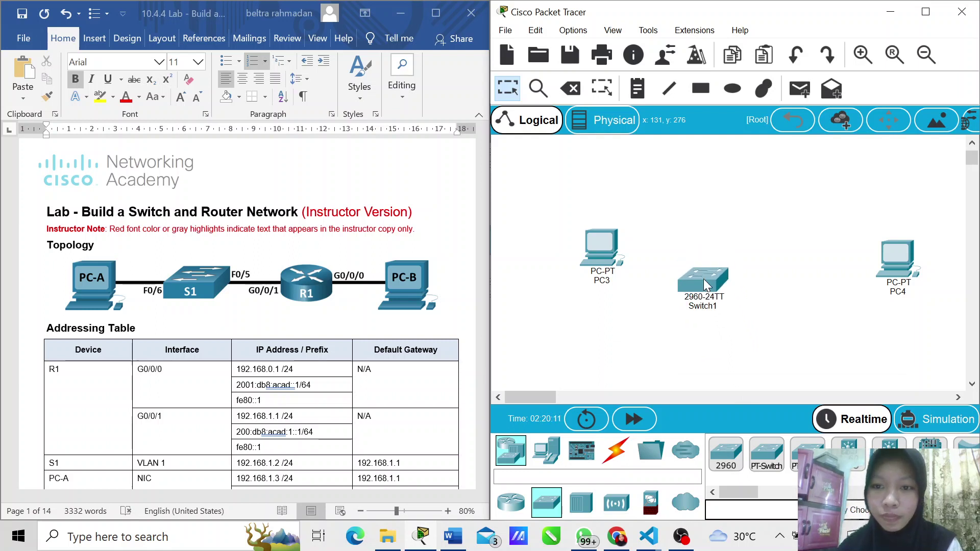
pyautogui.click(510, 502)
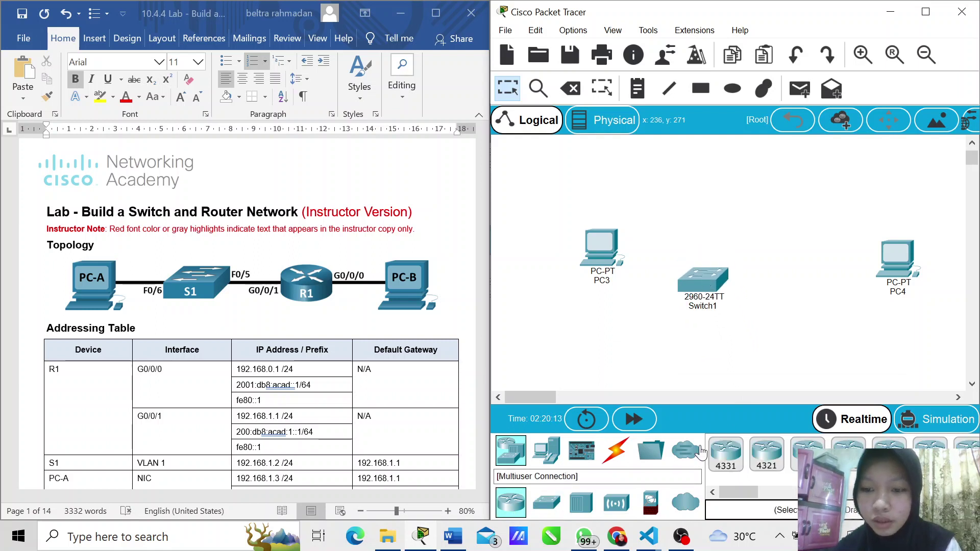
pyautogui.moveTo(726, 455); pyautogui.dragTo(797, 295)
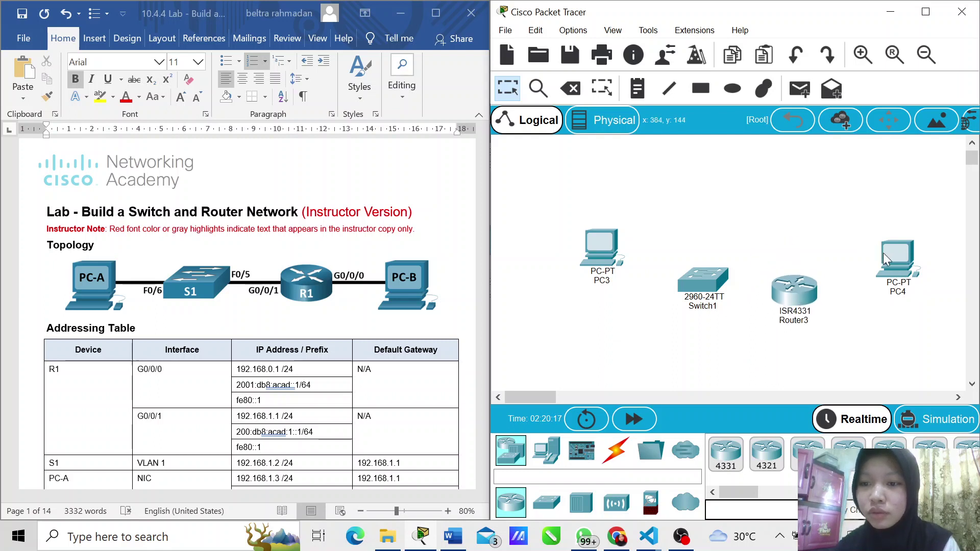
# Step: Arrange the two PCs, switch and router into a single row
pyautogui.moveTo(894, 262); pyautogui.dragTo(913, 250)
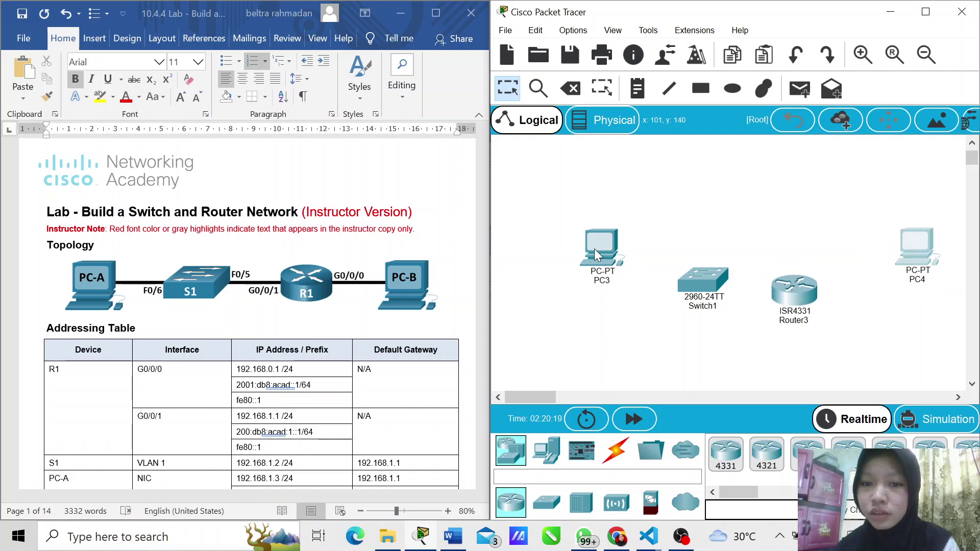
pyautogui.moveTo(596, 253); pyautogui.dragTo(574, 255)
pyautogui.moveTo(708, 284); pyautogui.dragTo(701, 254)
pyautogui.moveTo(804, 298); pyautogui.dragTo(808, 259)
pyautogui.moveTo(584, 262); pyautogui.dragTo(544, 264)
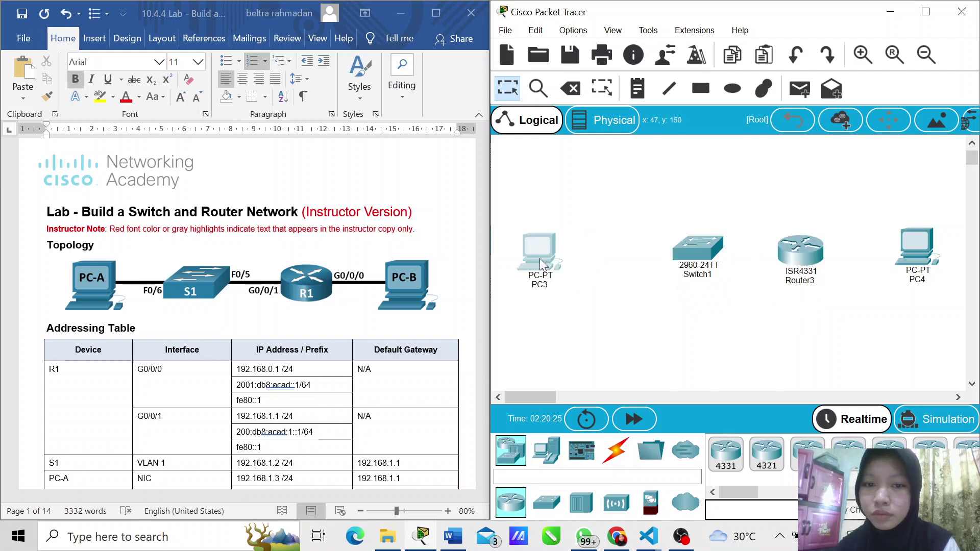
pyautogui.moveTo(690, 268); pyautogui.dragTo(655, 260)
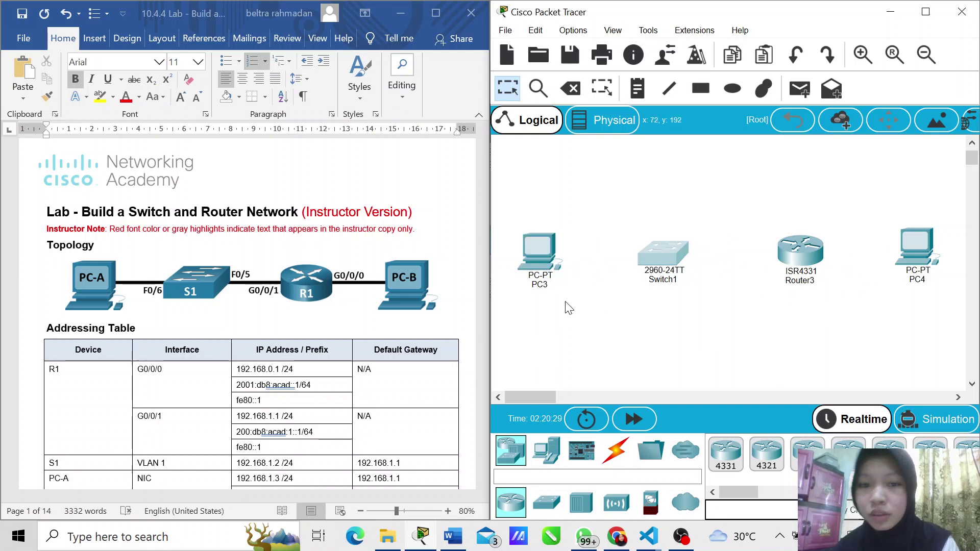
# Step: Rename PC3 to PC-A
pyautogui.click(536, 289)
pyautogui.press('BackSpace')
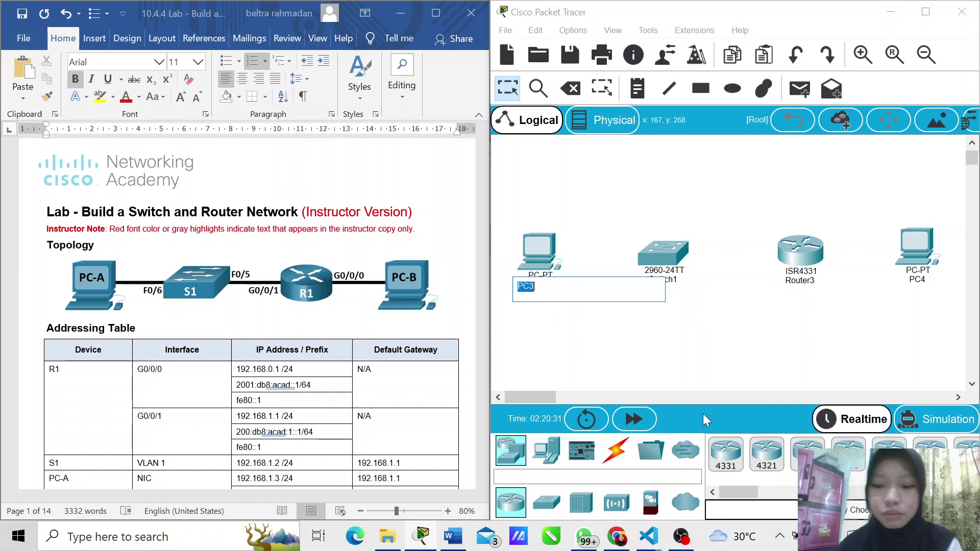
pyautogui.write('P')
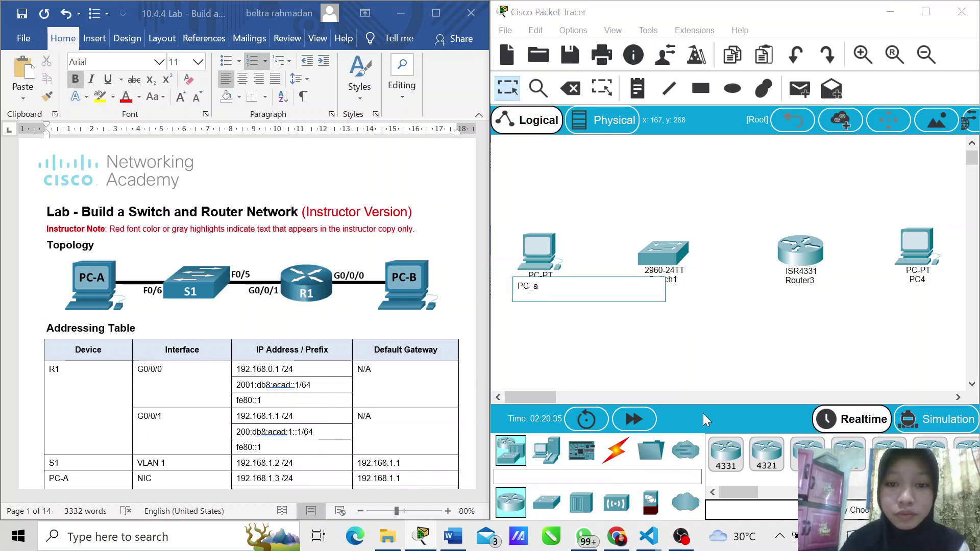
pyautogui.press('BackSpace')
pyautogui.press('BackSpace')
pyautogui.write('-A')
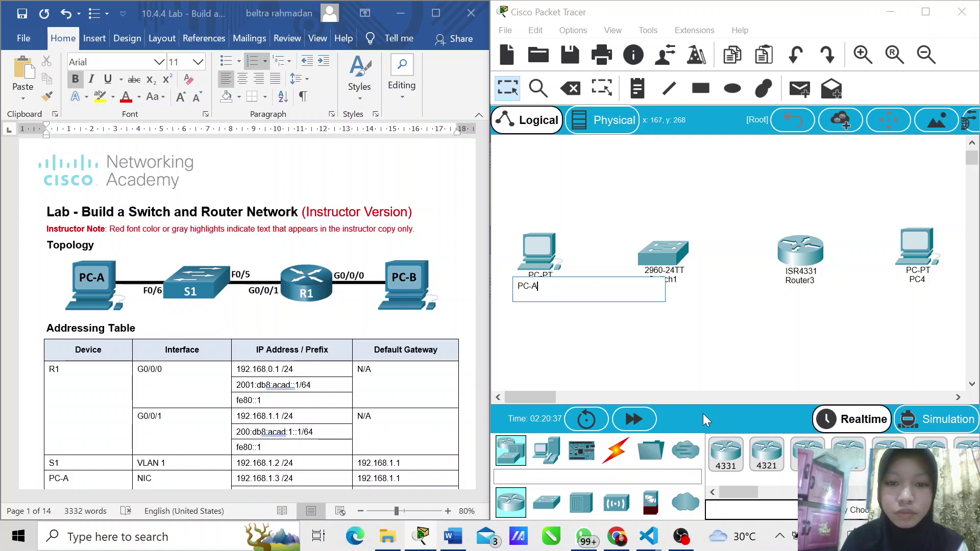
pyautogui.click(920, 275)
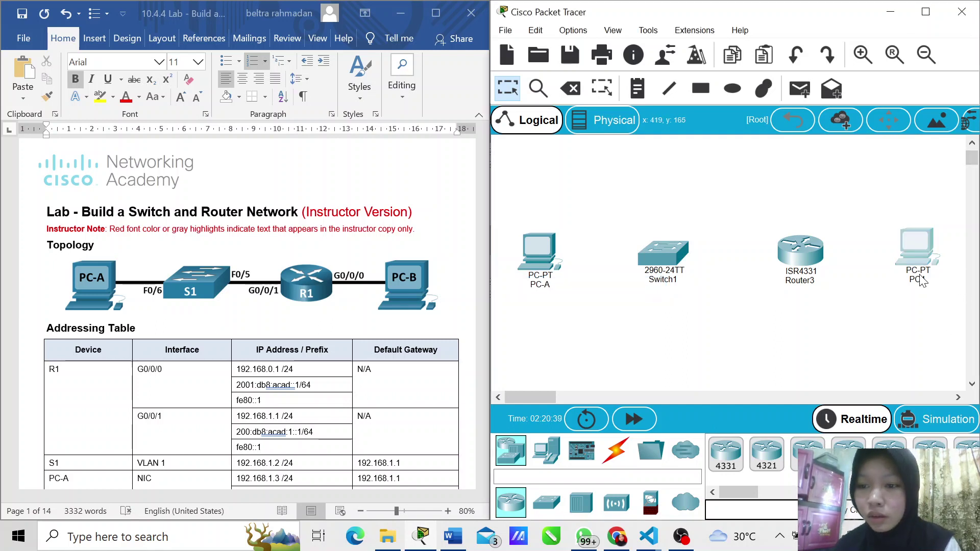
# Step: Rename PC4 to PC-B, the switch to S1 and the router to R1
pyautogui.click(920, 276)
pyautogui.write('P')
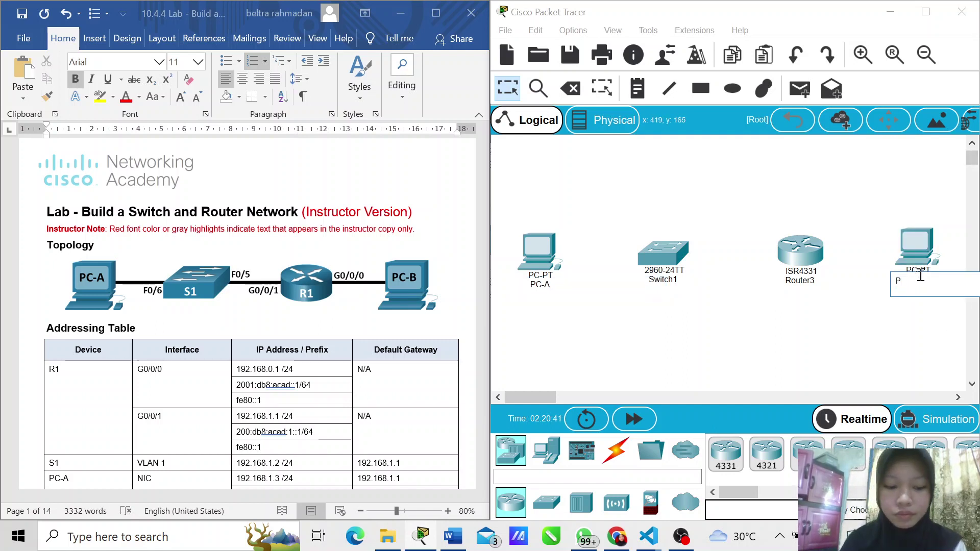
pyautogui.write('C-B')
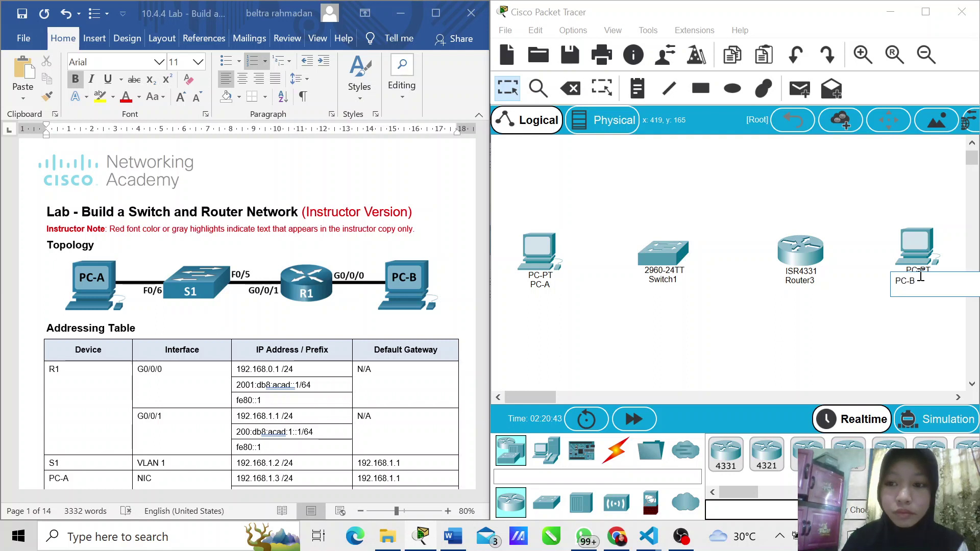
pyautogui.click(663, 282)
pyautogui.click(663, 282)
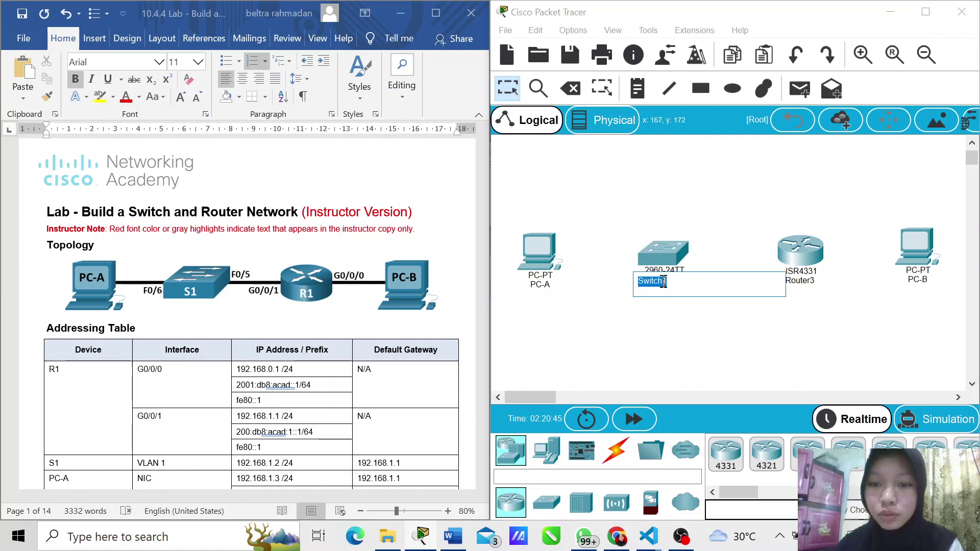
pyautogui.write('S1')
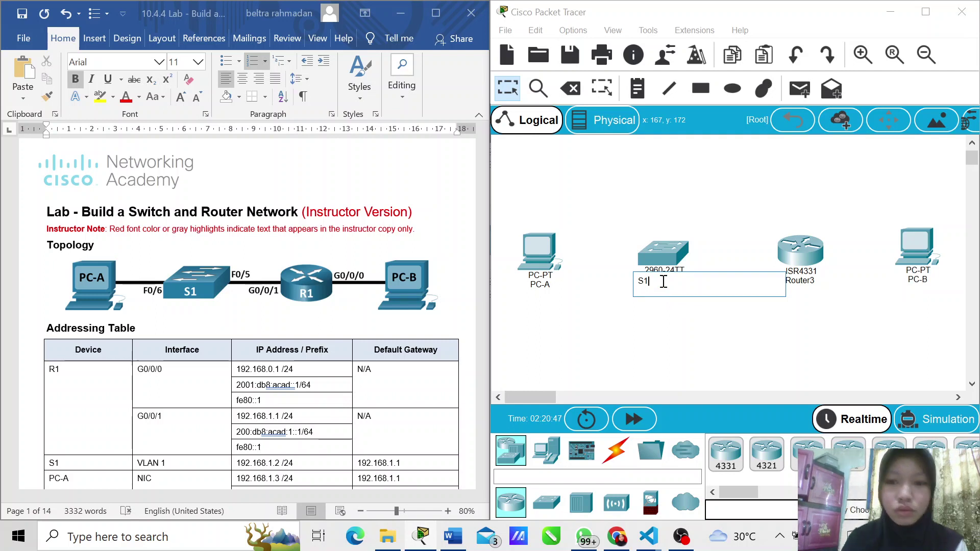
pyautogui.click(812, 281)
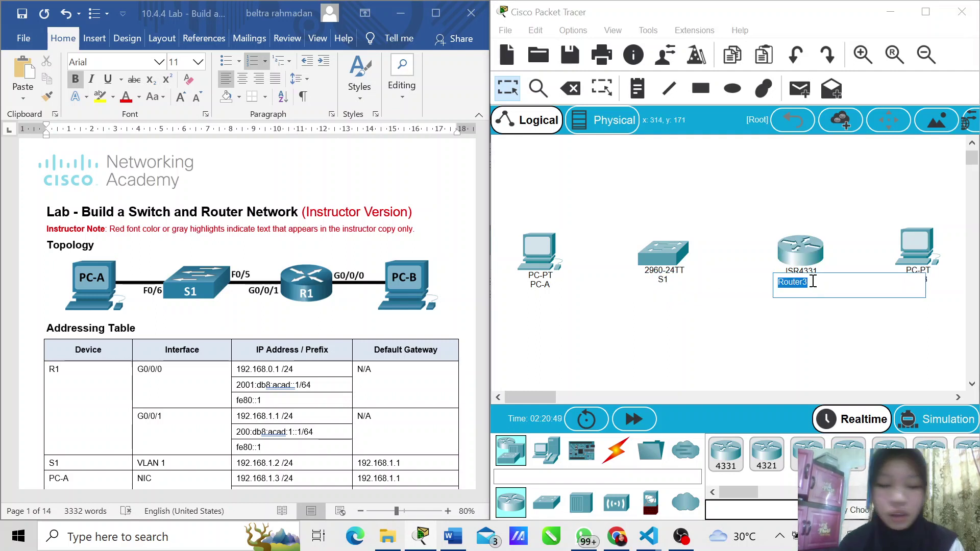
pyautogui.write('R1')
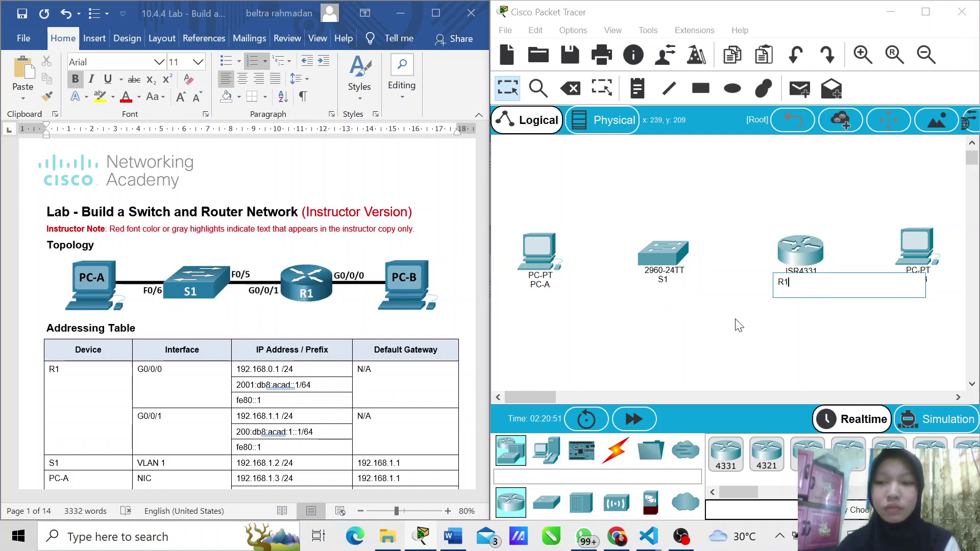
pyautogui.click(738, 325)
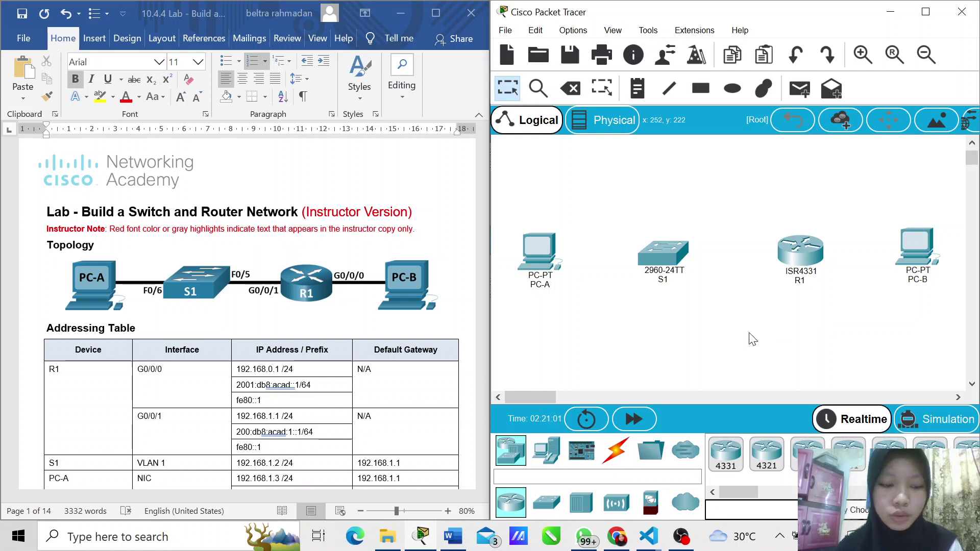
# Step: Cable PC-A FastEthernet0 to S1 FastEthernet0/6
pyautogui.click(613, 454)
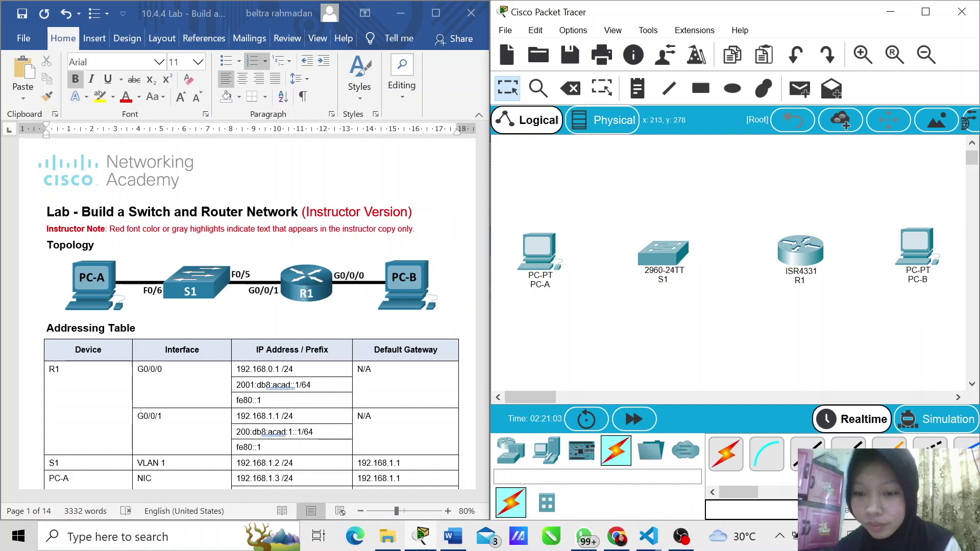
pyautogui.click(807, 453)
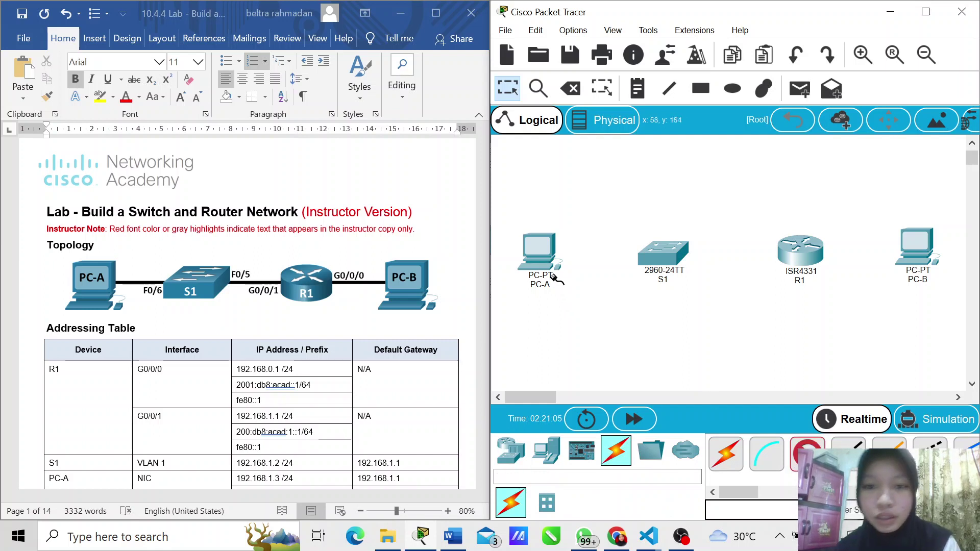
pyautogui.click(541, 261)
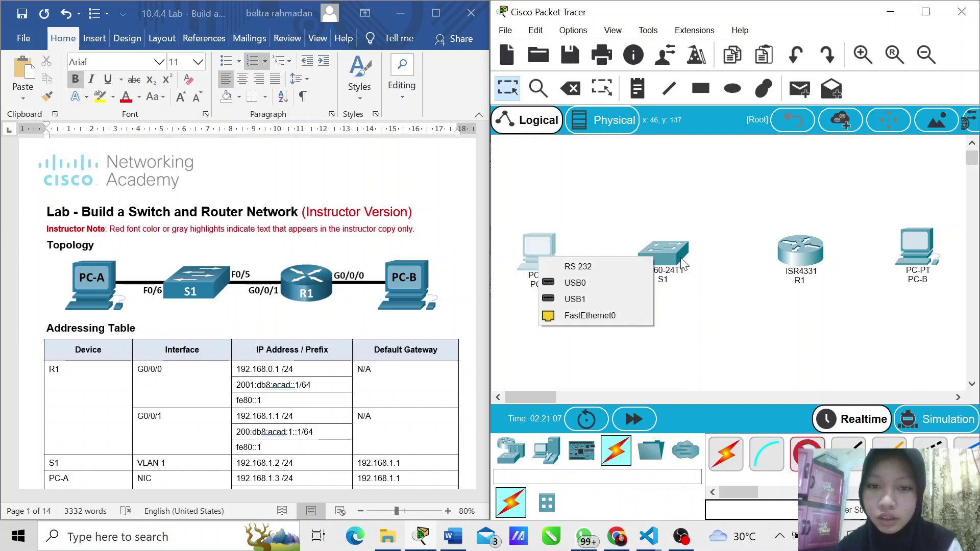
pyautogui.click(599, 316)
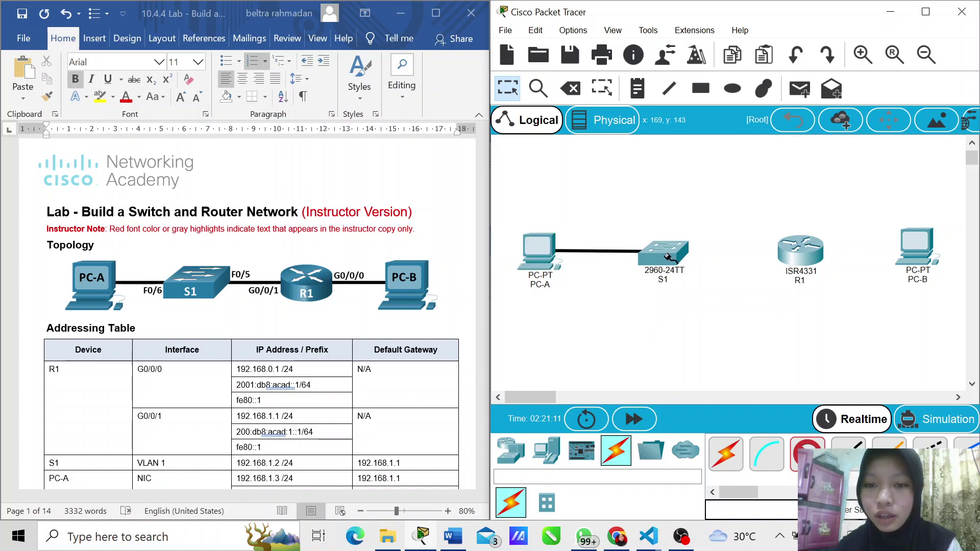
pyautogui.click(665, 256)
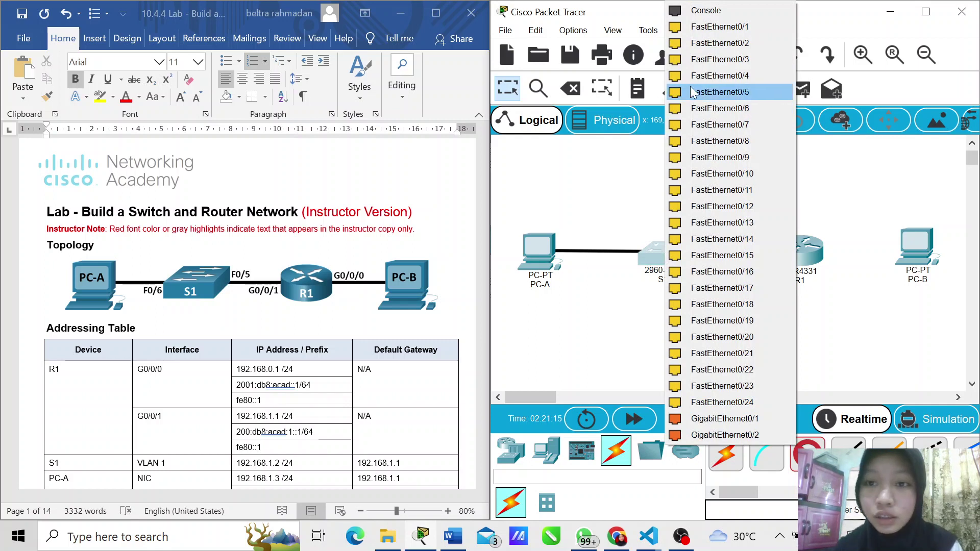
pyautogui.click(719, 109)
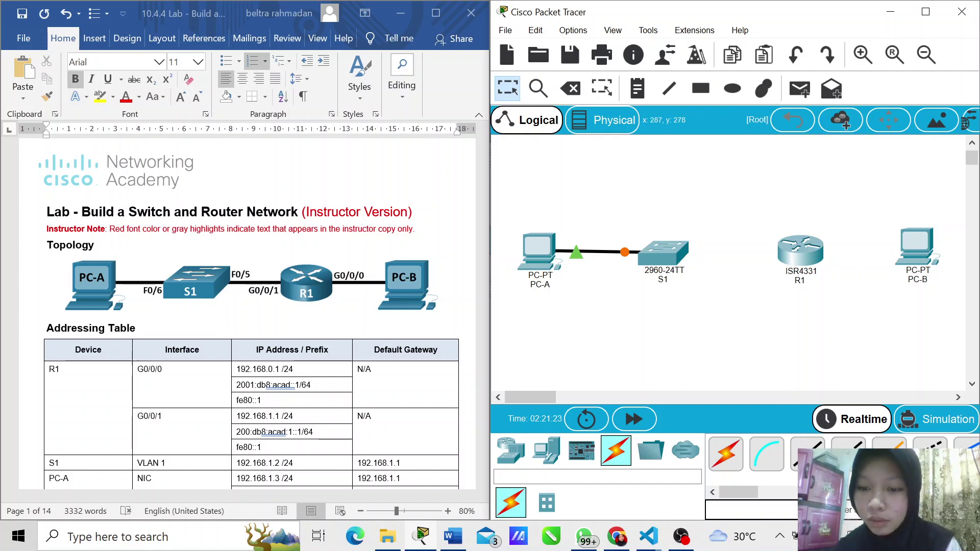
# Step: Cable S1 FastEthernet0/5 to R1 GigabitEthernet0/0/1
pyautogui.click(807, 453)
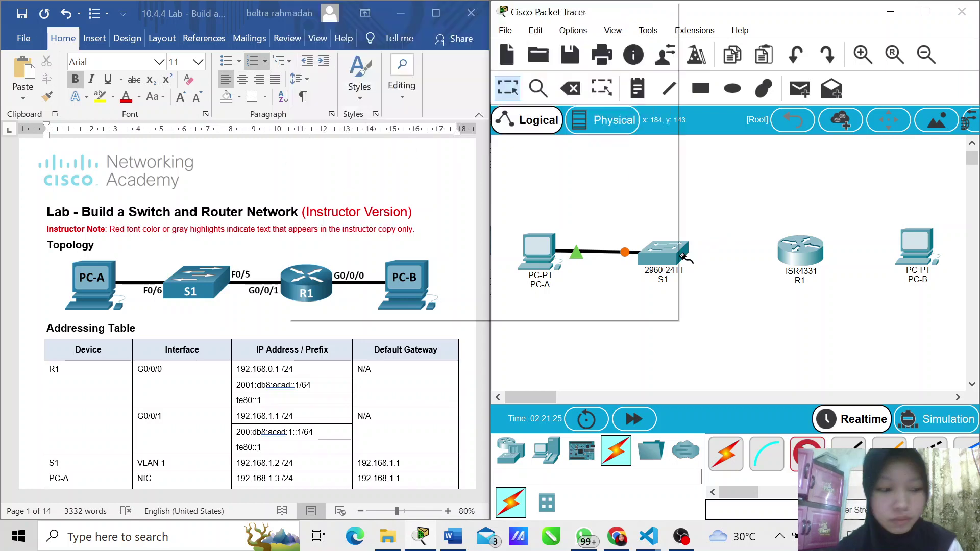
pyautogui.click(674, 257)
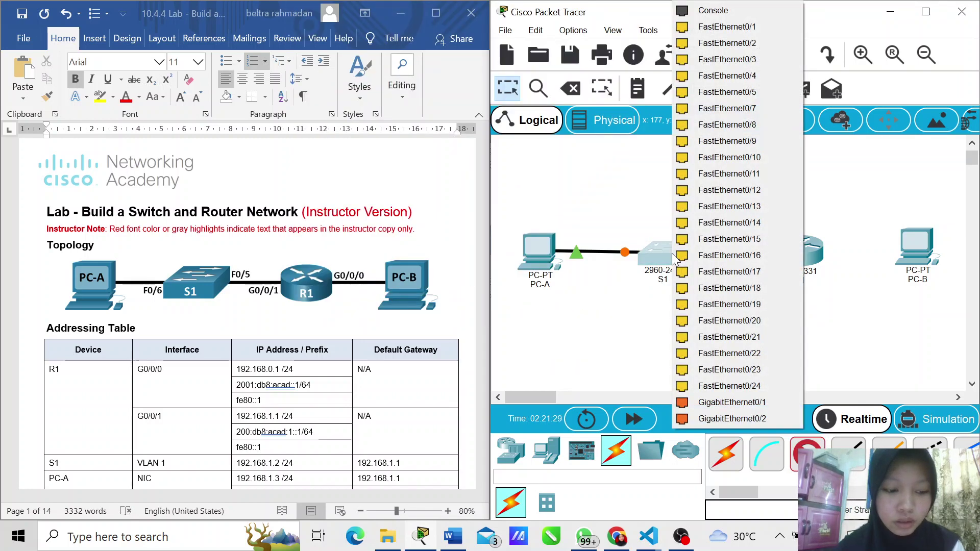
pyautogui.click(747, 92)
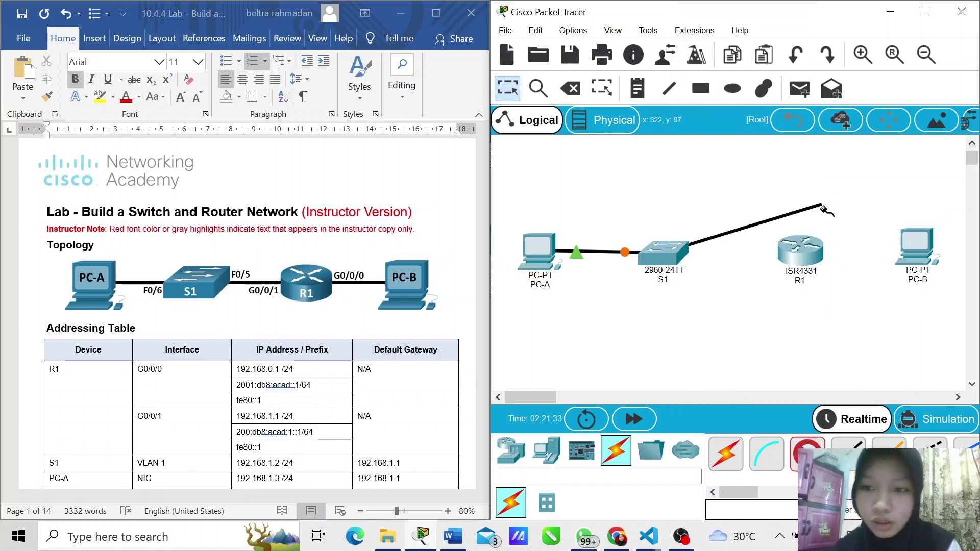
pyautogui.click(804, 256)
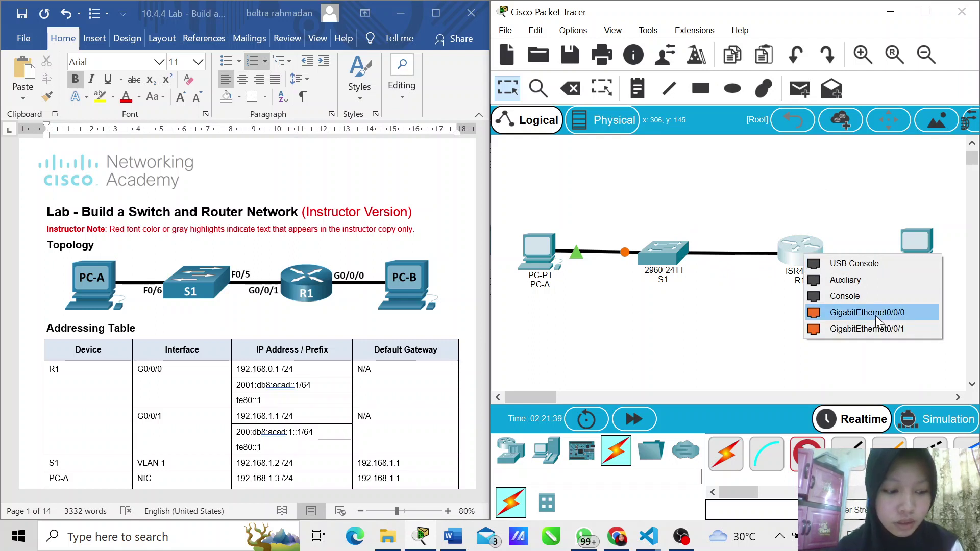
pyautogui.click(878, 329)
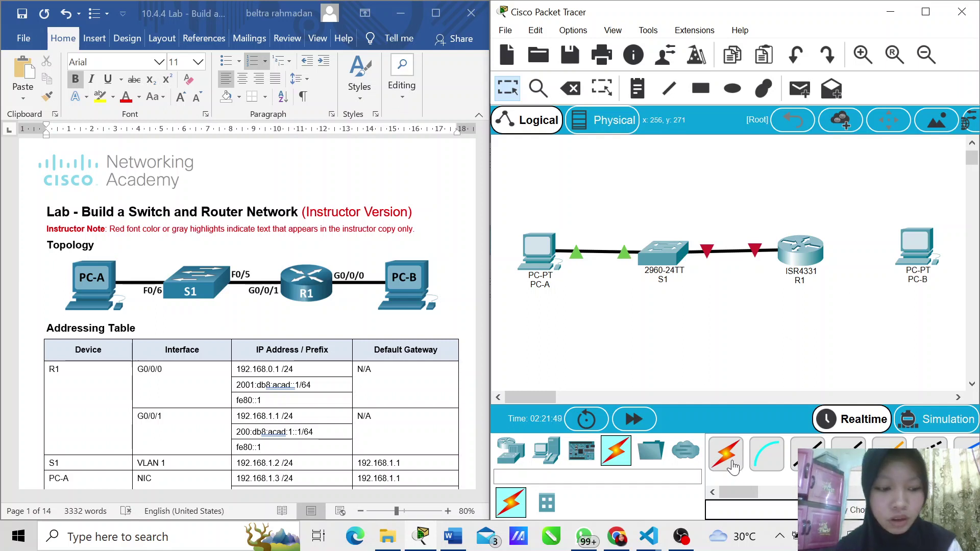
# Step: Connect R1 to PC-B with an automatically chosen cable
pyautogui.click(733, 465)
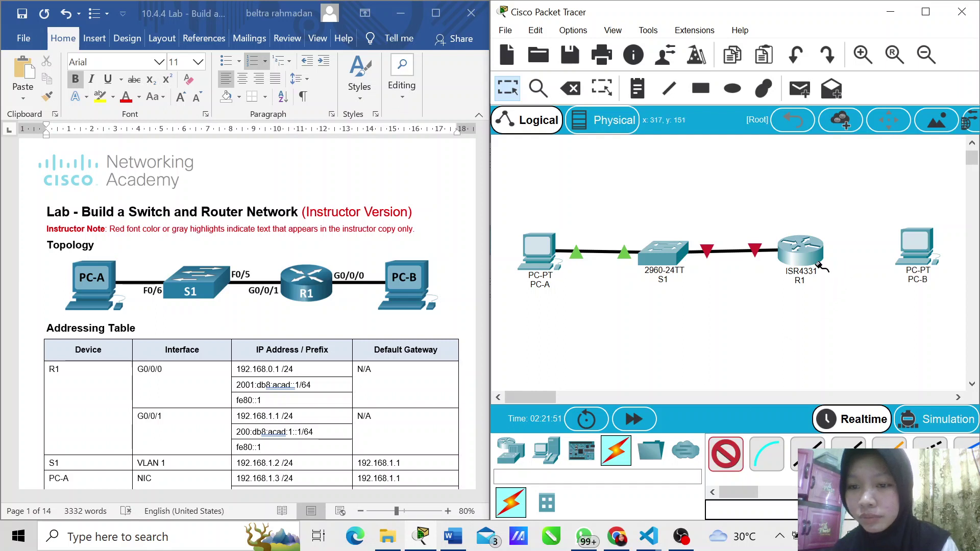
pyautogui.click(800, 249)
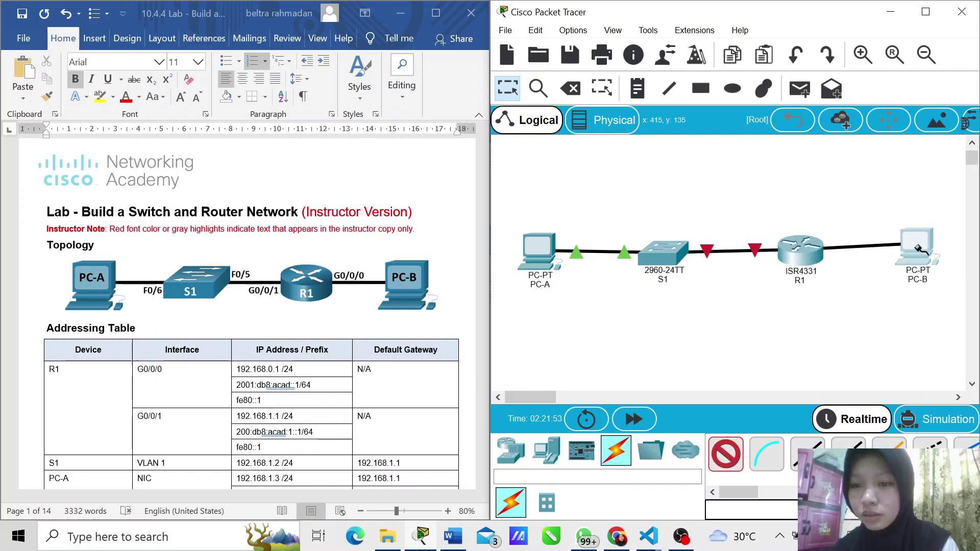
pyautogui.click(915, 246)
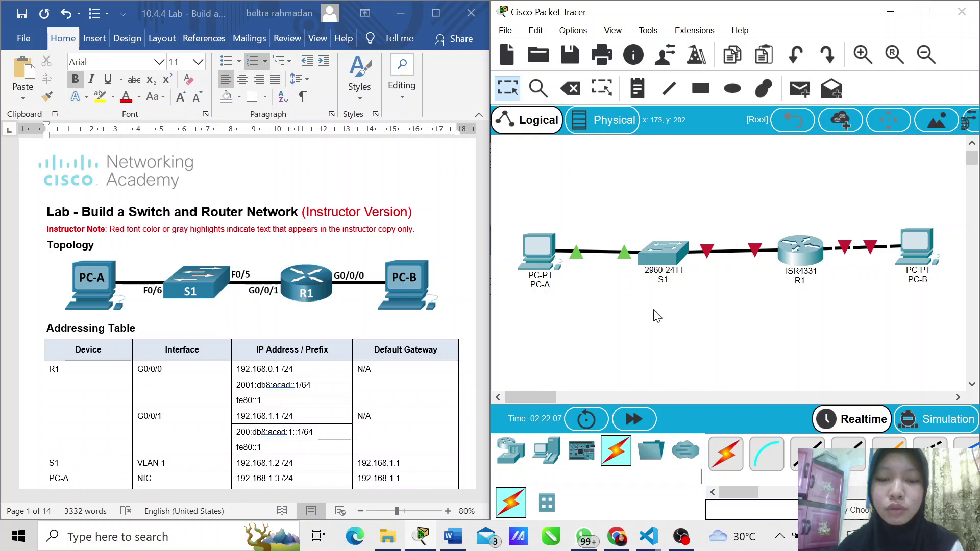
pyautogui.click(526, 263)
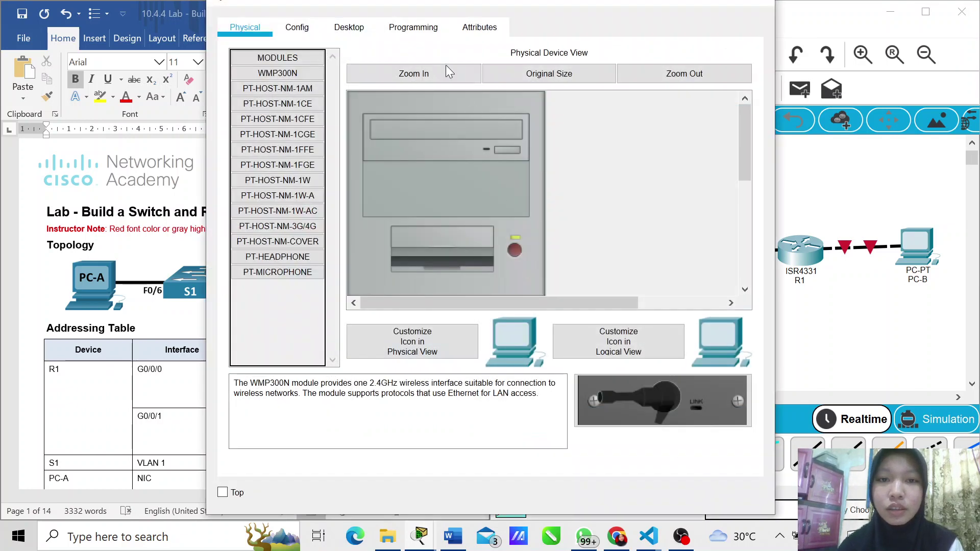
# Step: Give PC-A IPv4 192.168.1.3, mask 255.255.255.0 and gateway 192.168.1.1
pyautogui.click(351, 27)
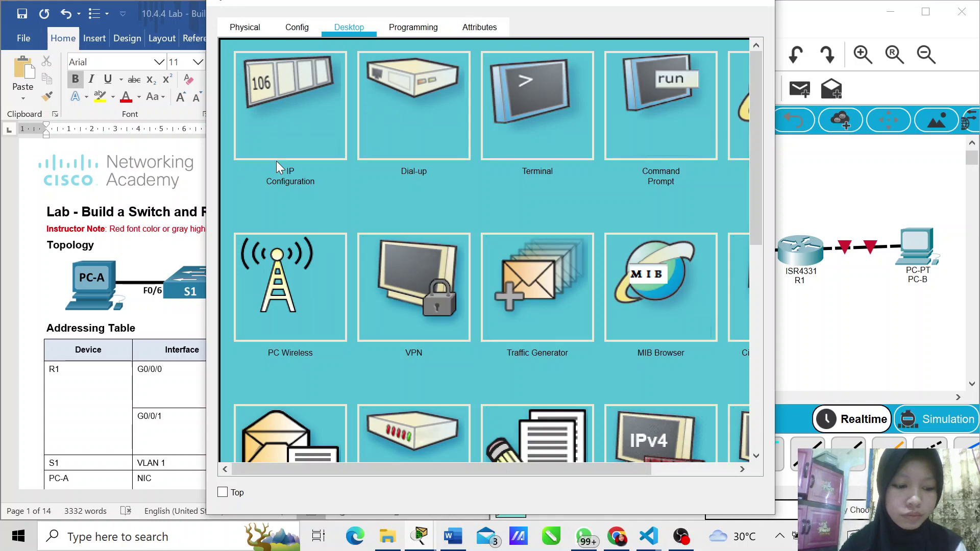
pyautogui.click(280, 131)
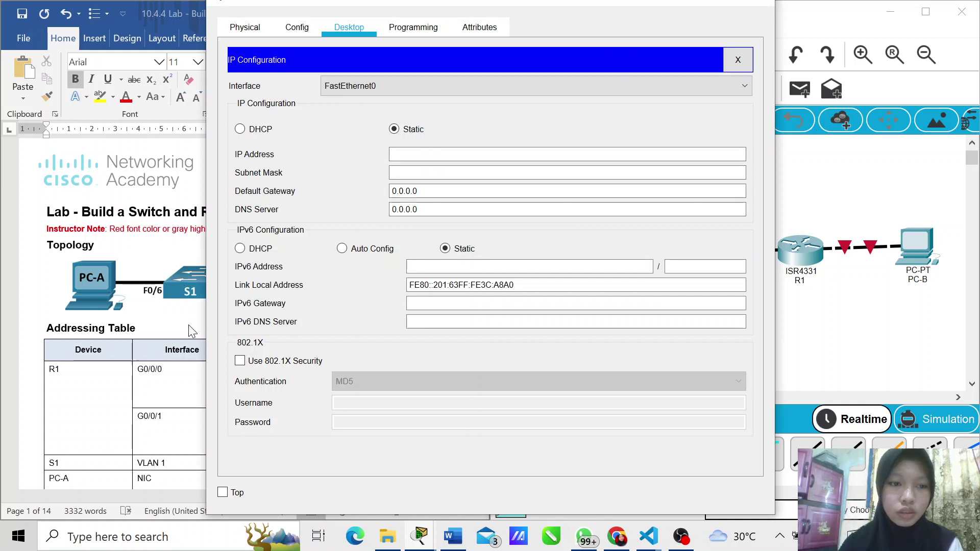
pyautogui.click(396, 156)
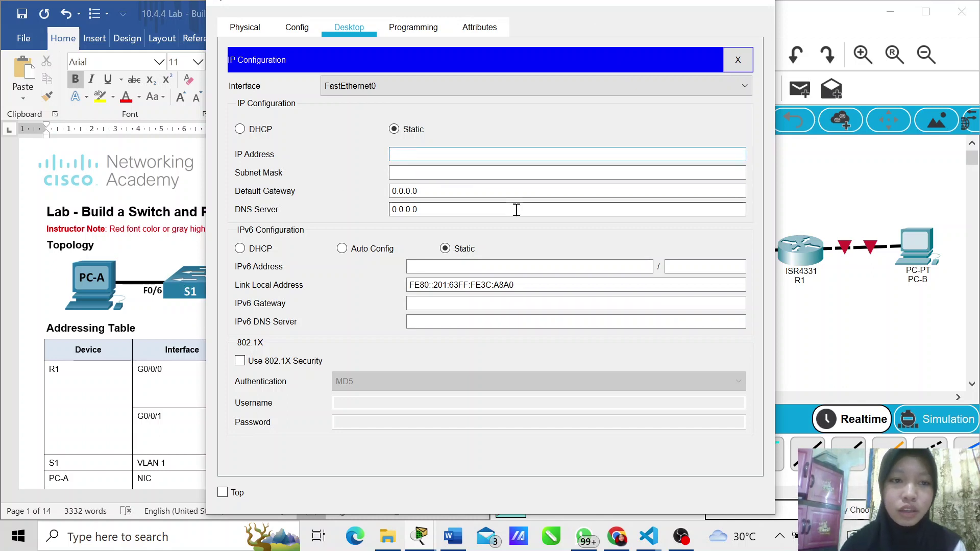
pyautogui.write('192')
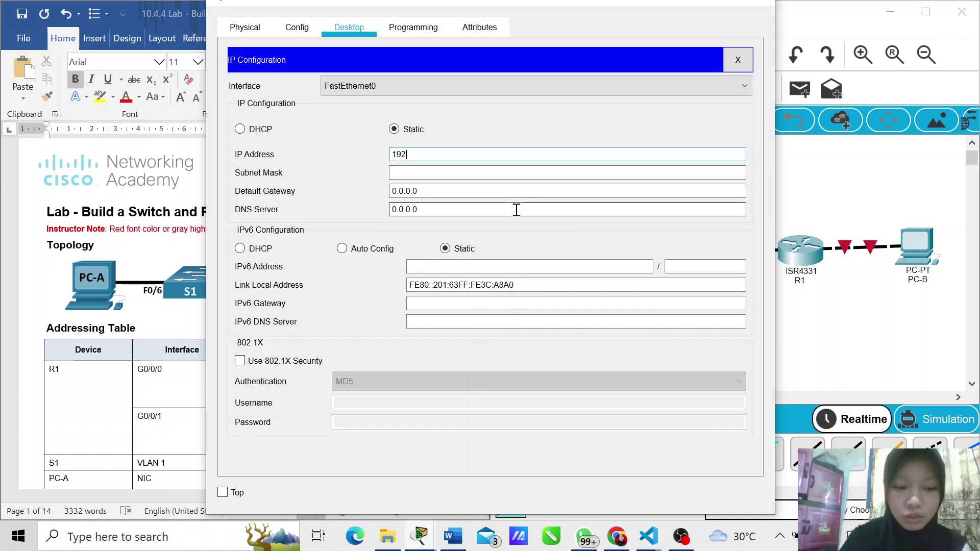
pyautogui.write('.168.')
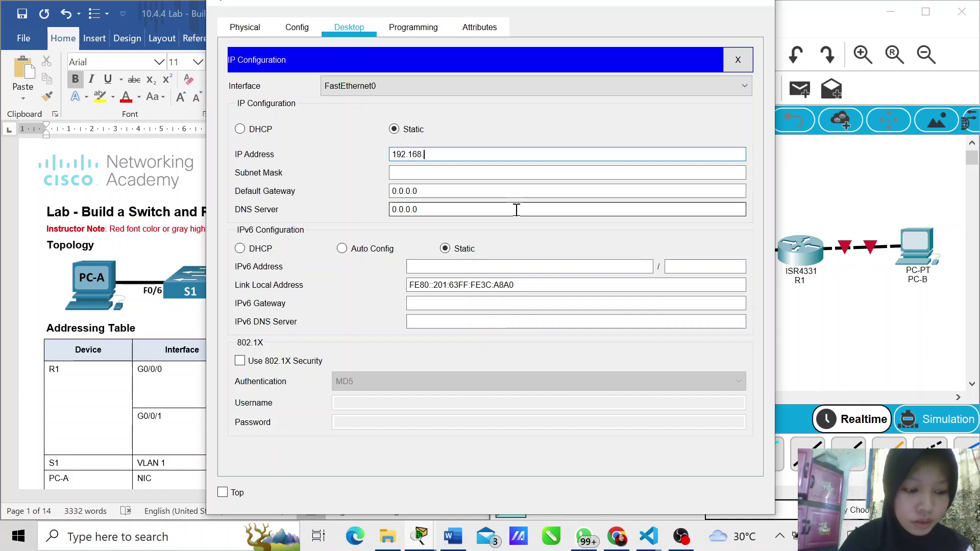
pyautogui.write('1.3')
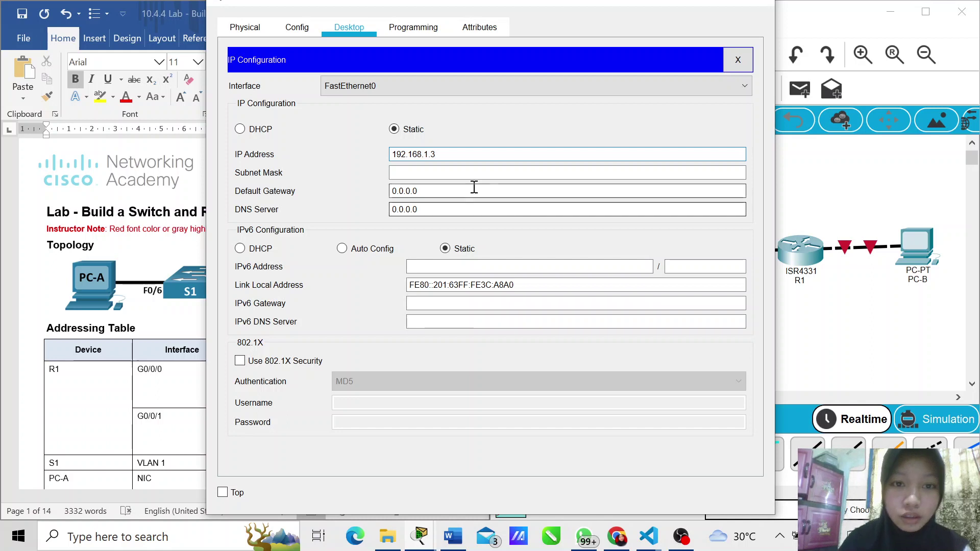
pyautogui.click(463, 173)
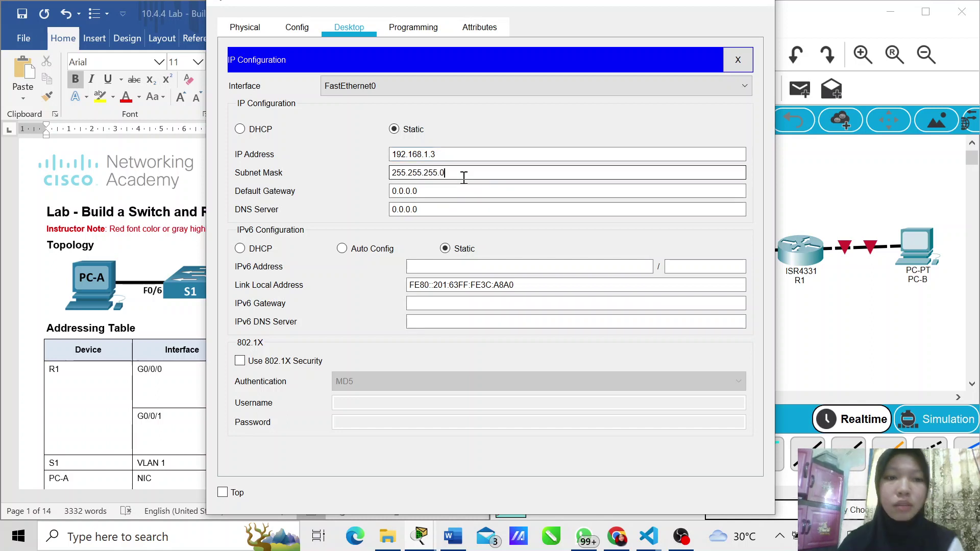
pyautogui.click(437, 192)
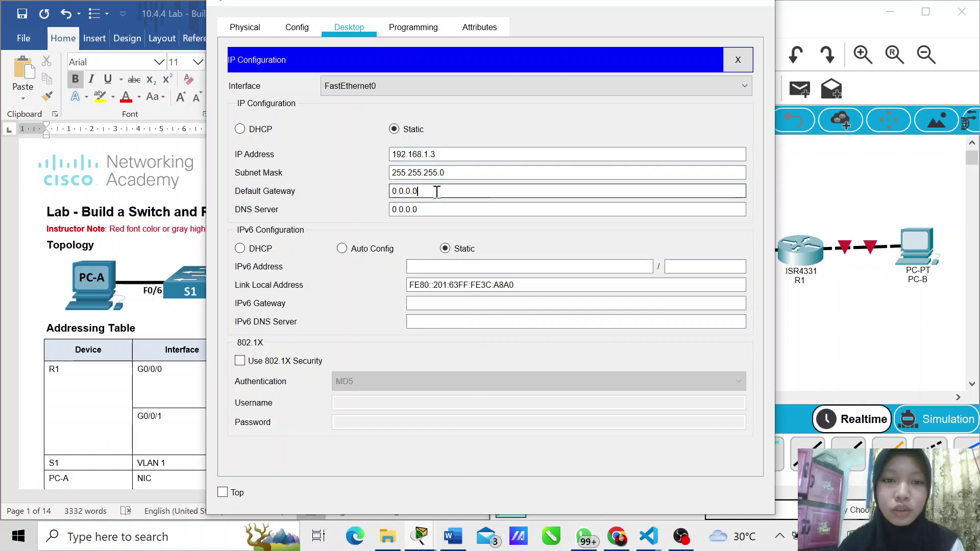
pyautogui.moveTo(436, 191); pyautogui.dragTo(383, 199)
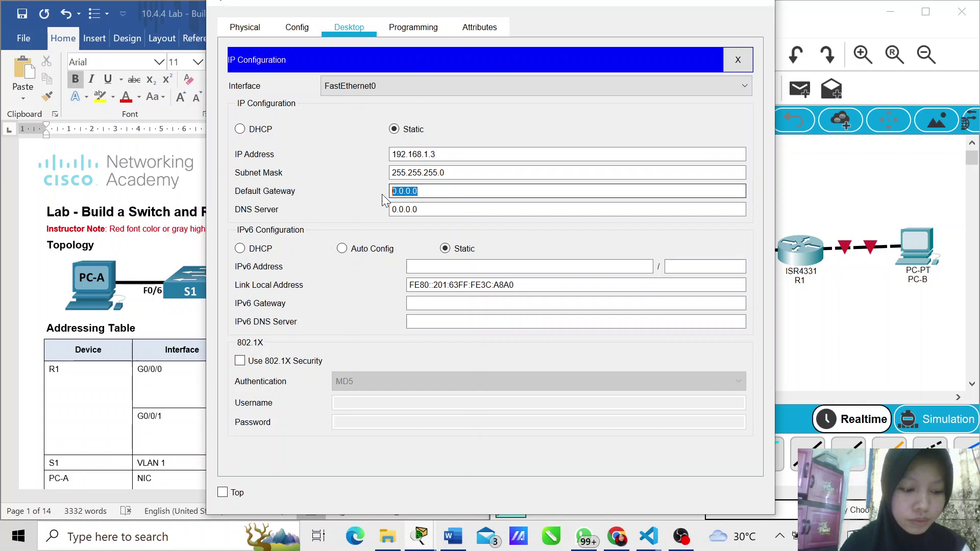
pyautogui.press('BackSpace')
pyautogui.write('19')
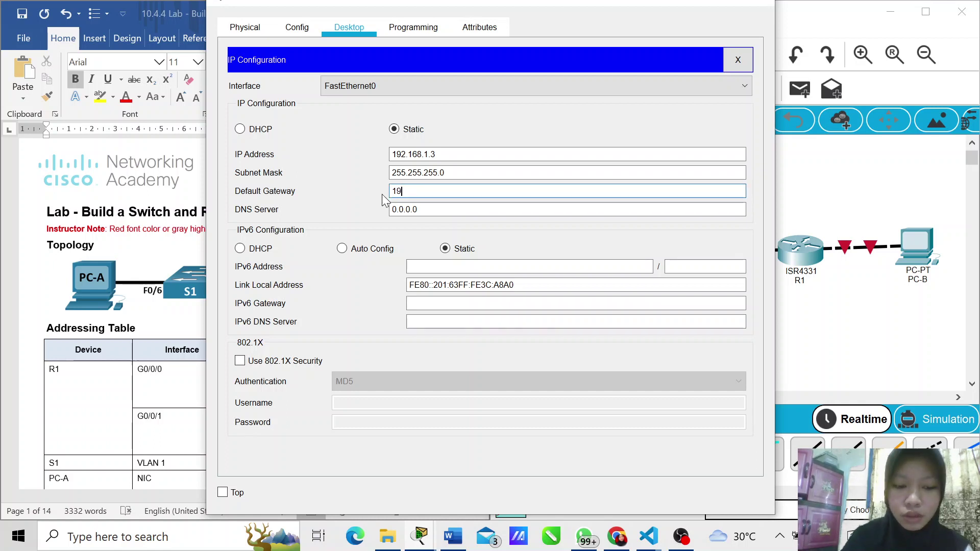
pyautogui.write('2.16')
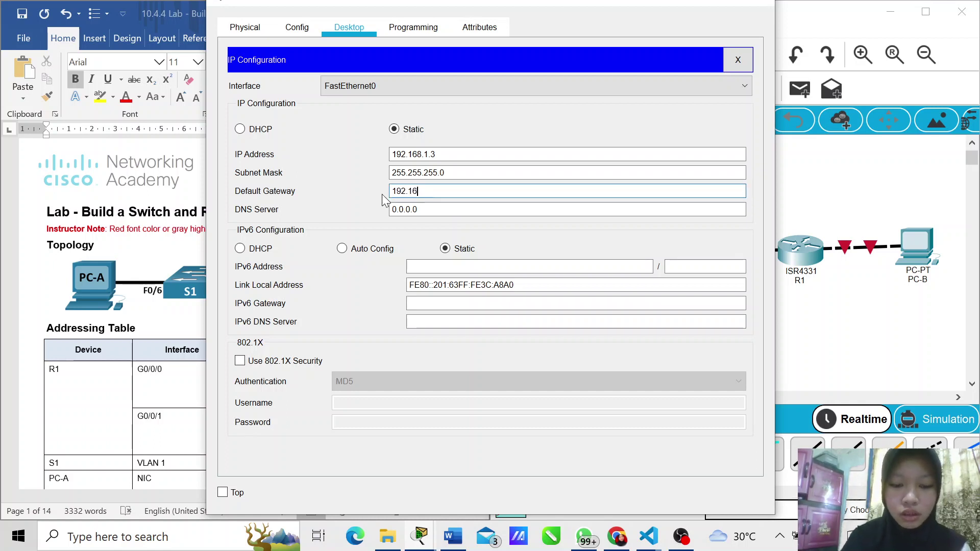
pyautogui.write('8.1.1')
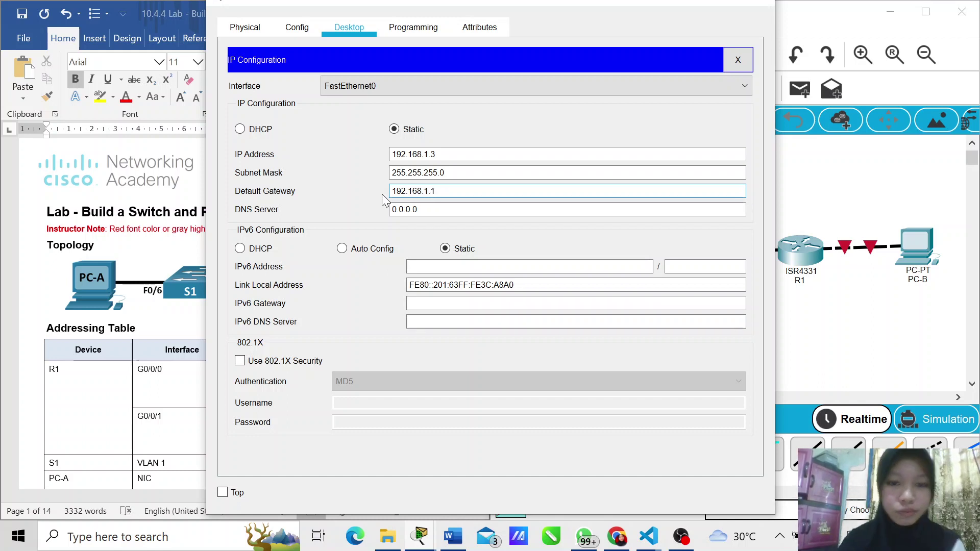
pyautogui.click(519, 268)
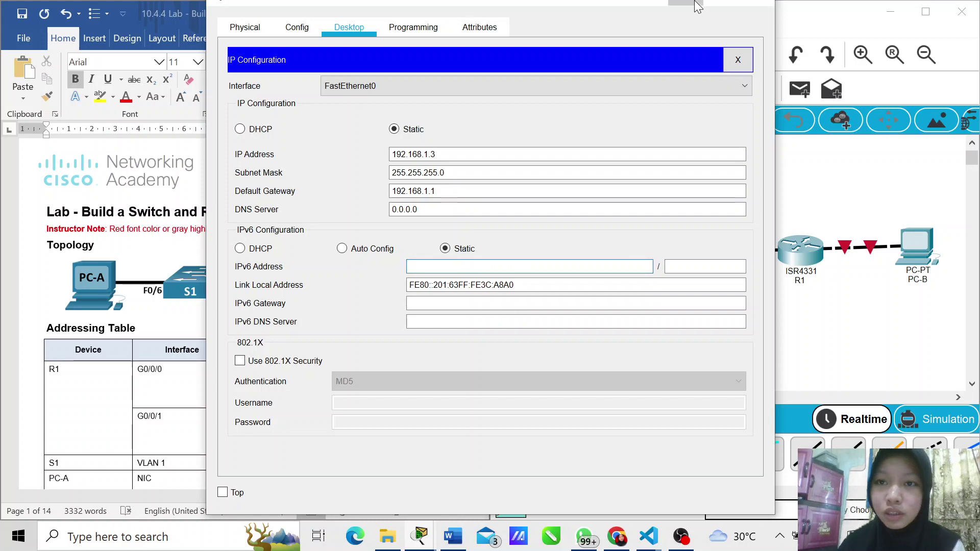
pyautogui.click(697, 5)
# Step: Copy PC-A's IPv6 row from the addressing table and enter address 2001:db8:acad:1::3
pyautogui.scroll(-3, 253, 316)
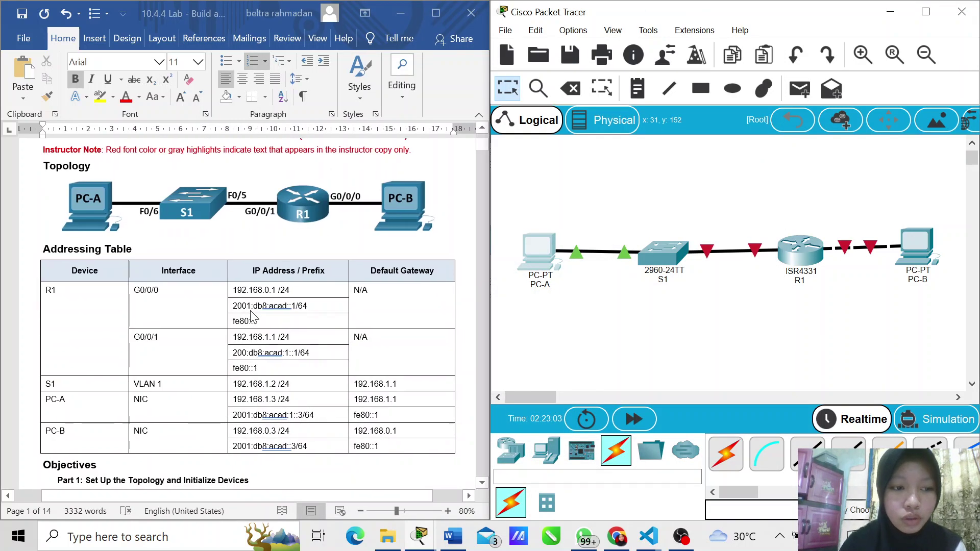
pyautogui.scroll(-2, 259, 441)
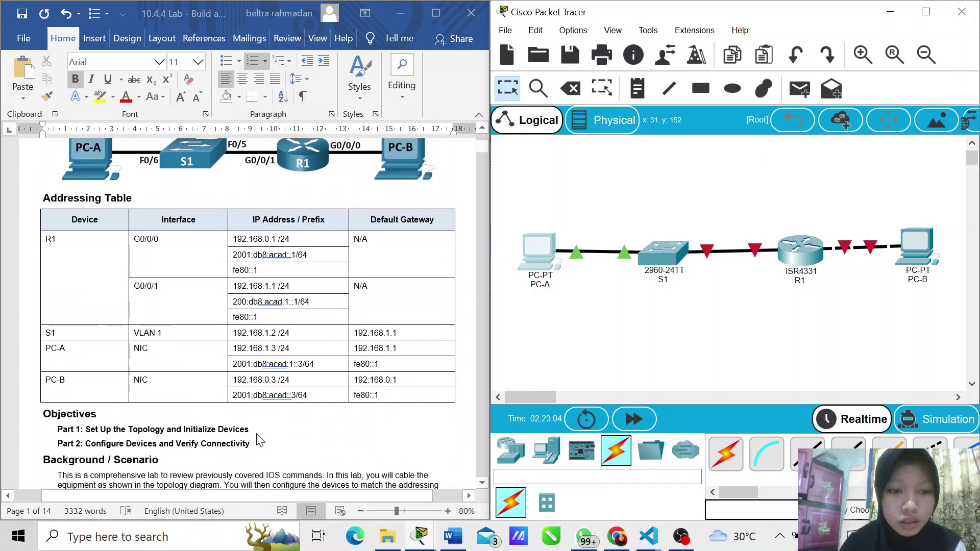
pyautogui.click(325, 371)
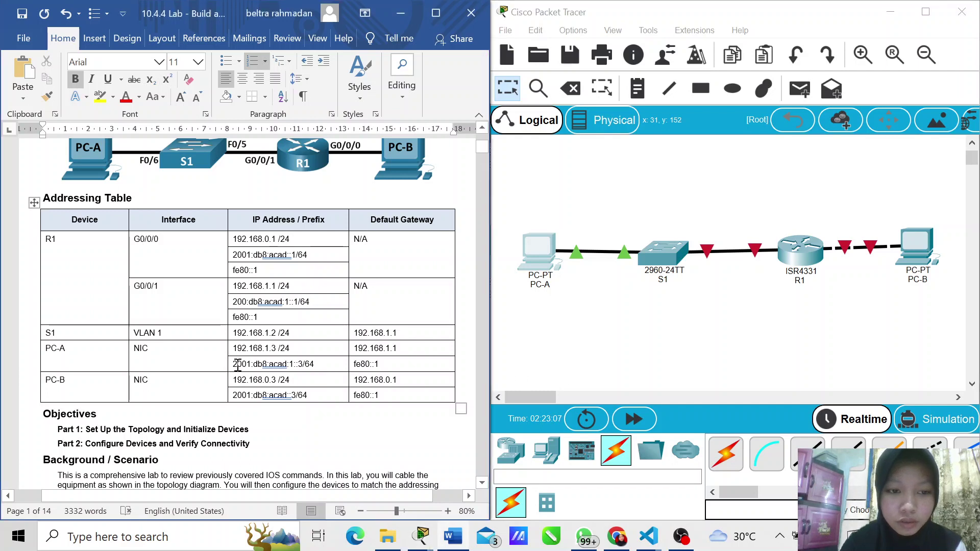
pyautogui.moveTo(230, 366); pyautogui.dragTo(401, 368)
pyautogui.hotkey('ctrl', 'c')
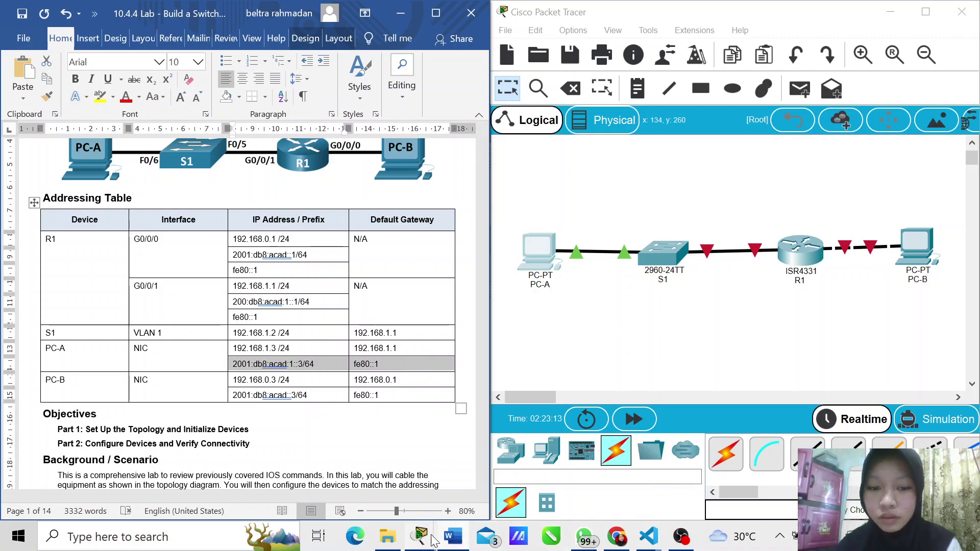
pyautogui.moveTo(431, 539)
pyautogui.click(473, 476)
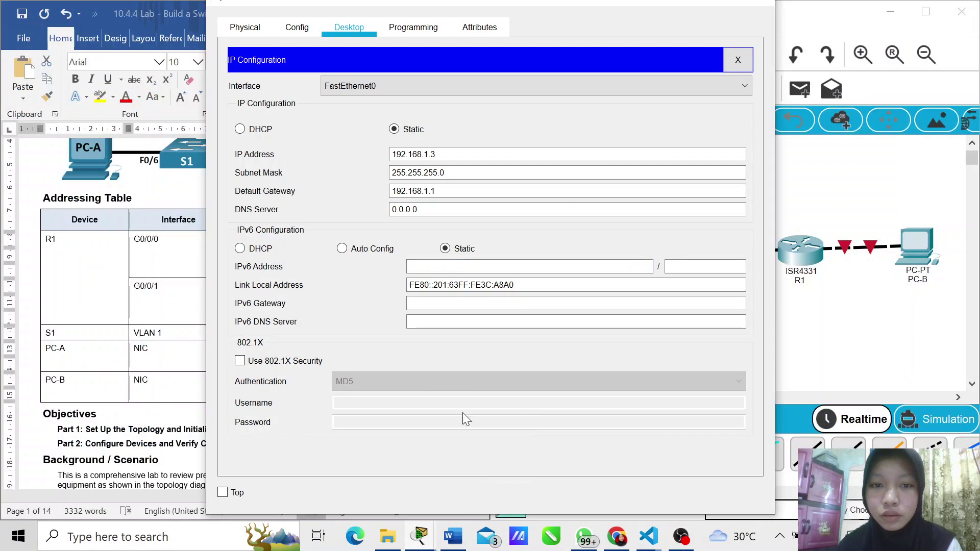
pyautogui.click(472, 266)
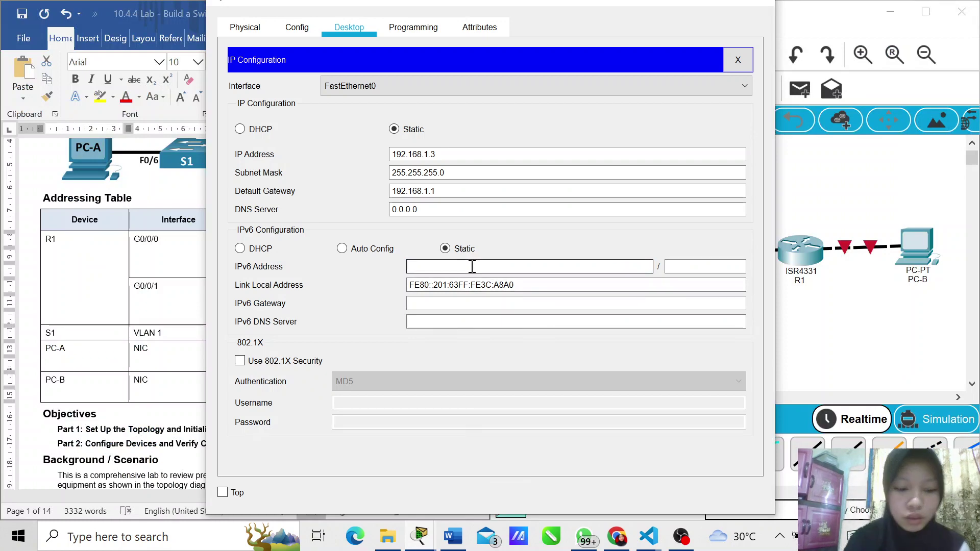
pyautogui.hotkey('ctrl', 'v')
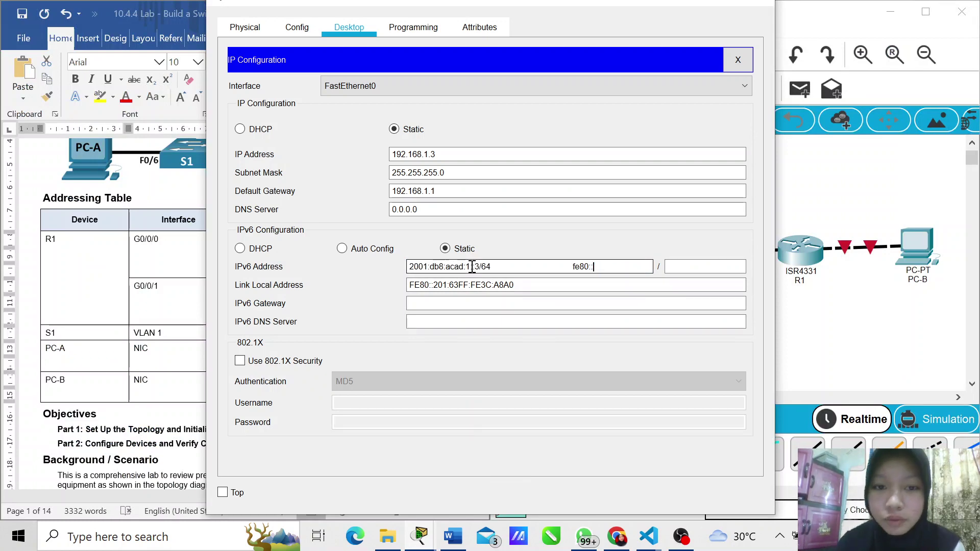
pyautogui.press('BackSpace')
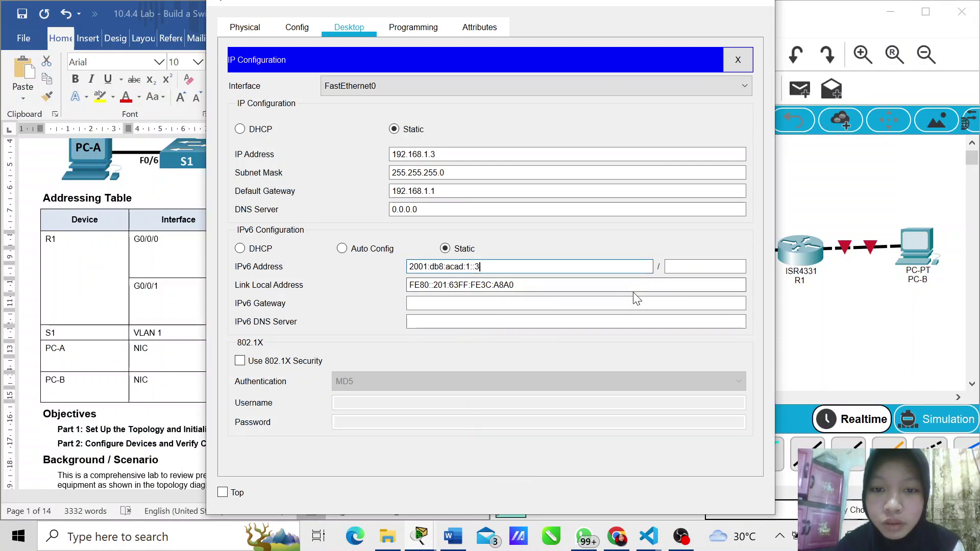
# Step: Set PC-A's IPv6 prefix to 64 and gateway to fe80::1, then close its settings
pyautogui.click(701, 266)
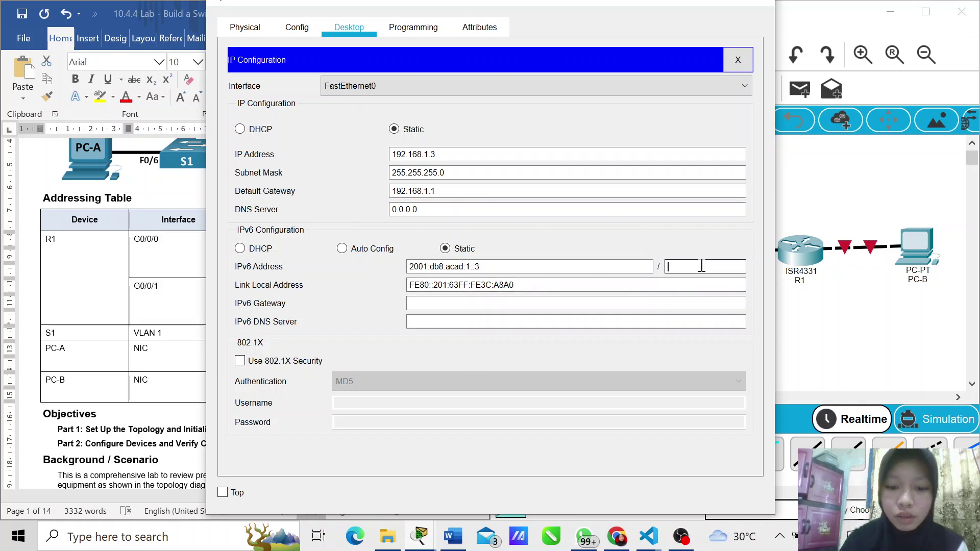
pyautogui.write('64')
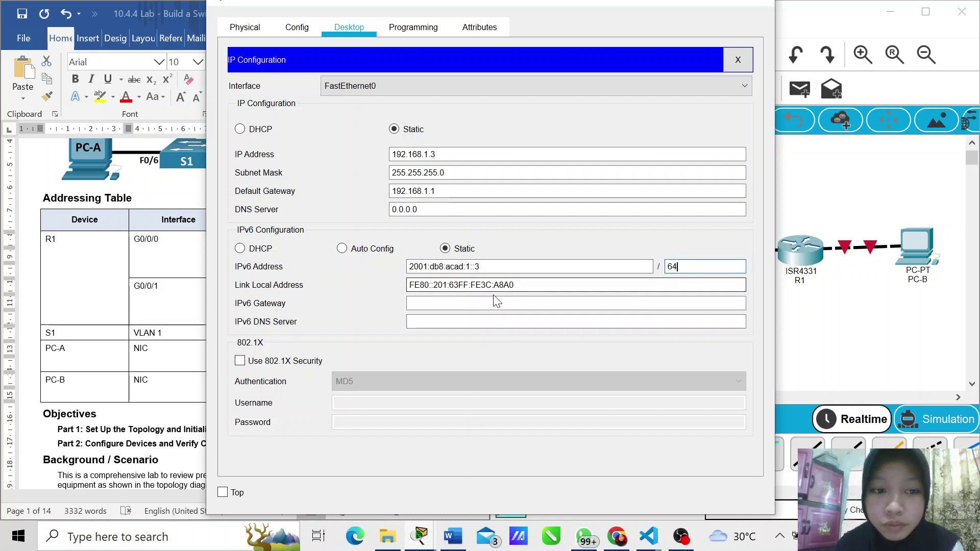
pyautogui.click(490, 301)
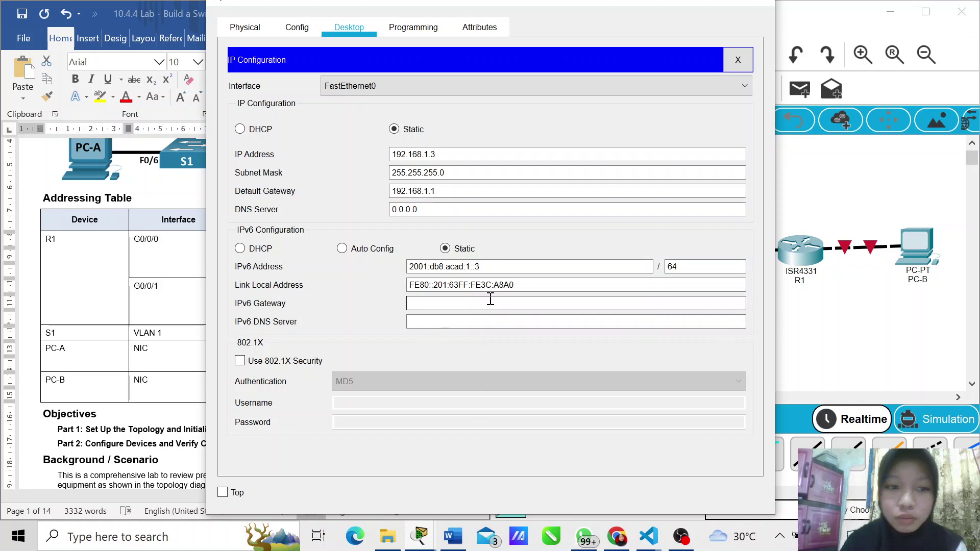
pyautogui.hotkey('ctrl', 'v')
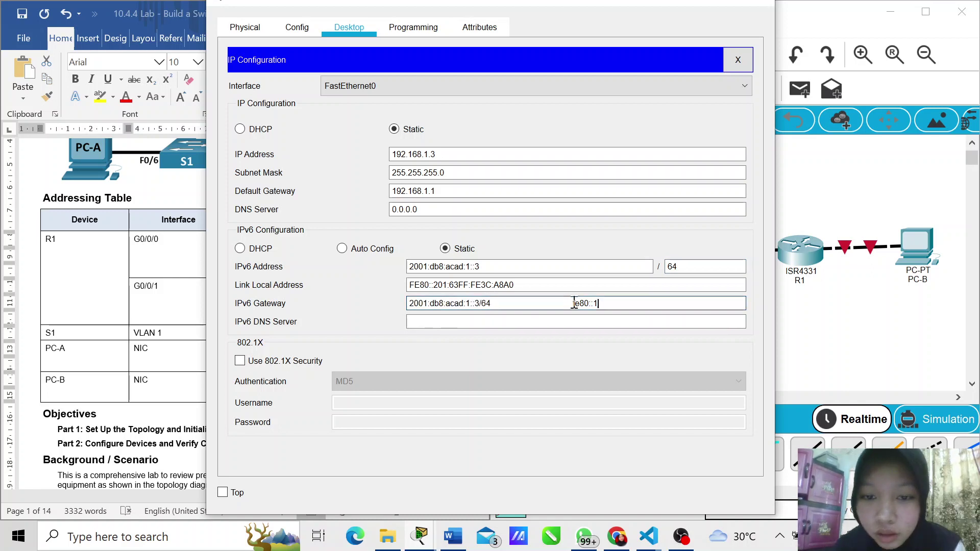
pyautogui.moveTo(573, 303); pyautogui.dragTo(418, 303)
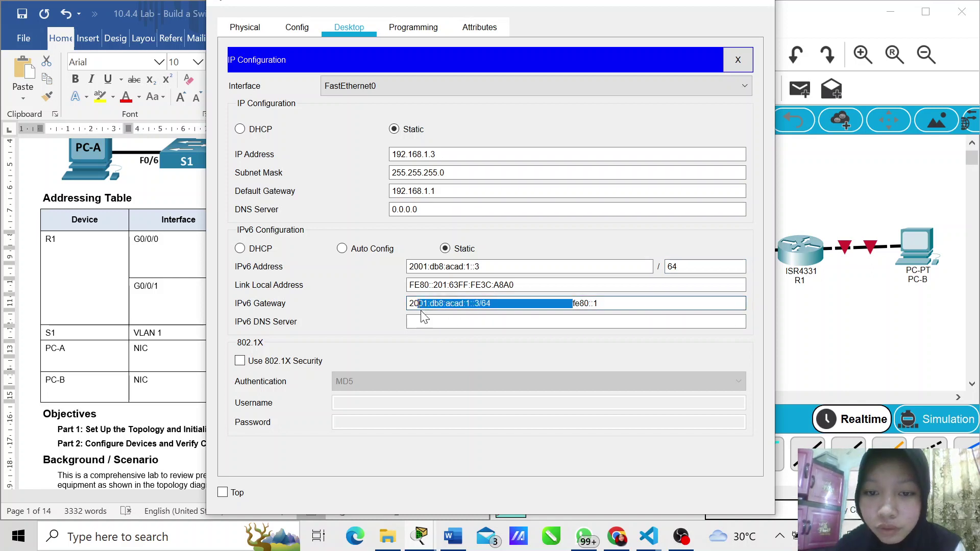
pyautogui.press('BackSpace')
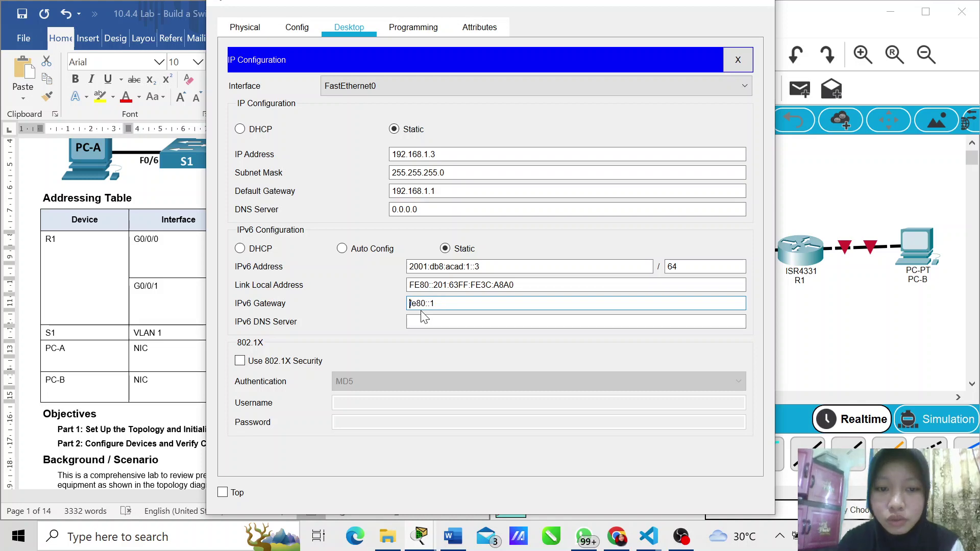
pyautogui.click(756, 7)
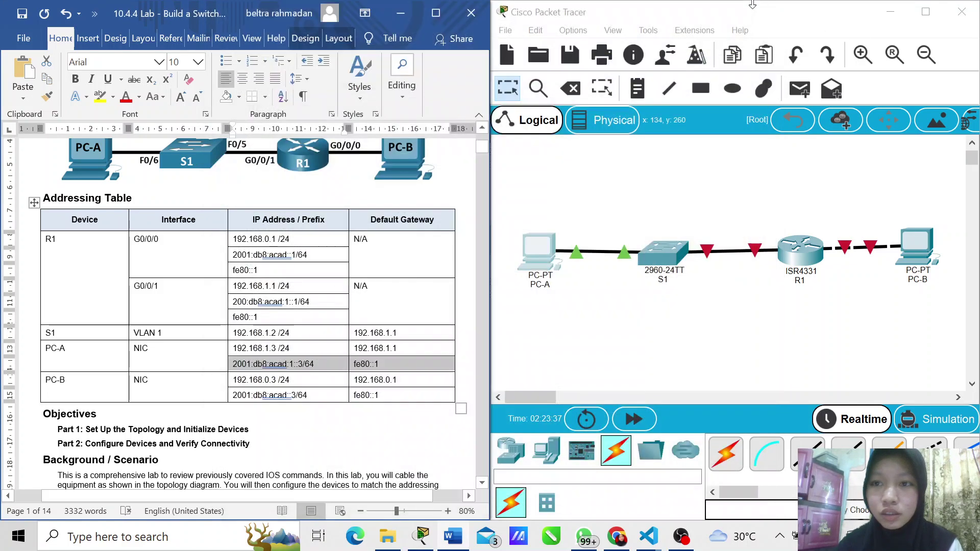
# Step: Open PC-B's IP Configuration and copy its IPv4 address and gateway from the lab table
pyautogui.click(929, 271)
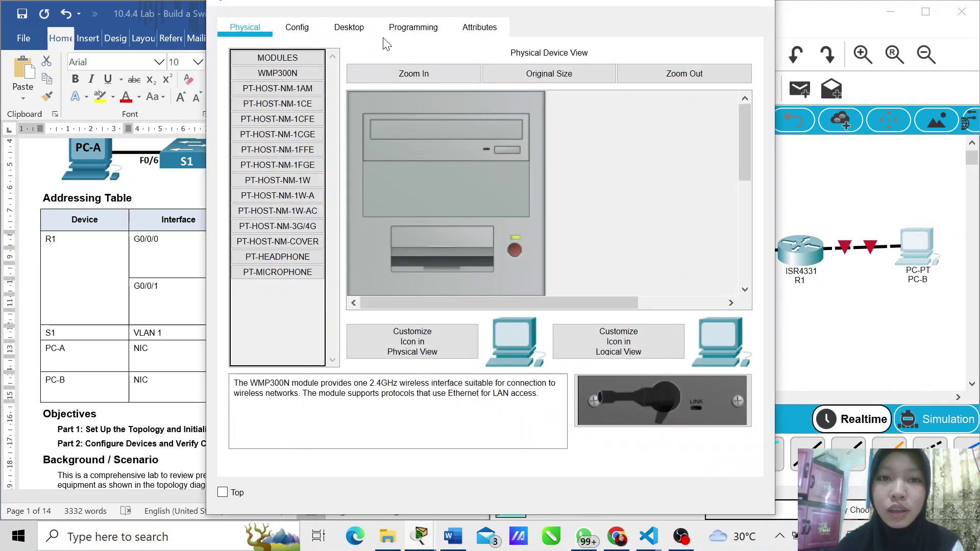
pyautogui.click(354, 27)
pyautogui.click(314, 86)
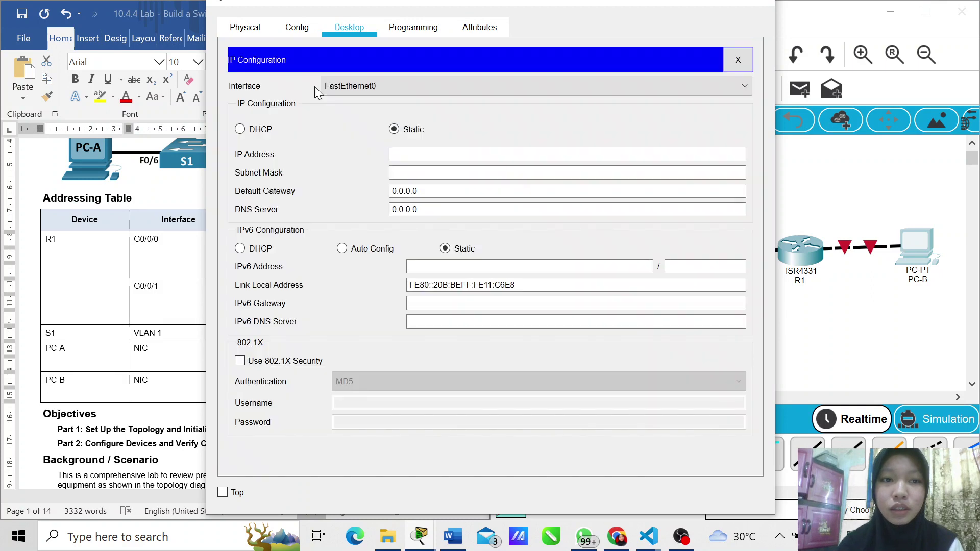
pyautogui.click(450, 152)
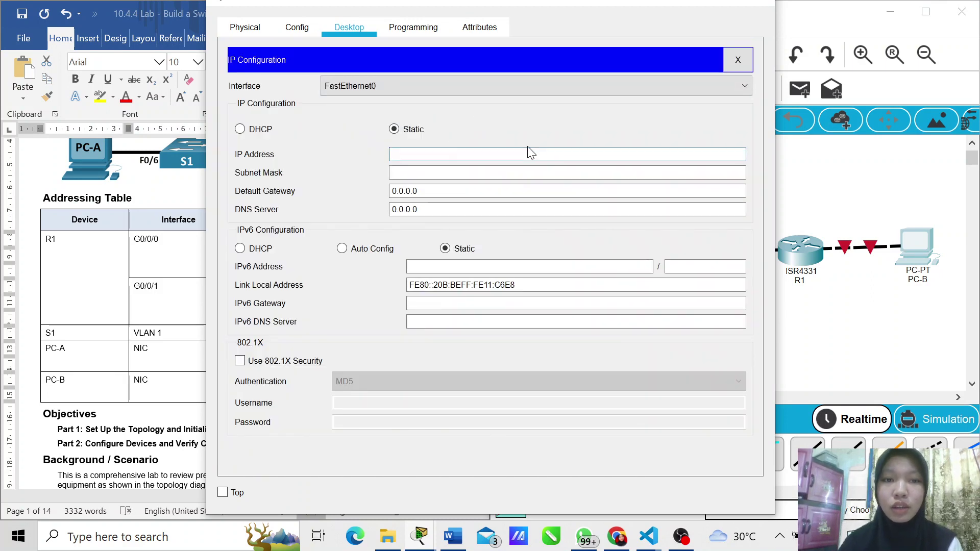
pyautogui.click(700, 4)
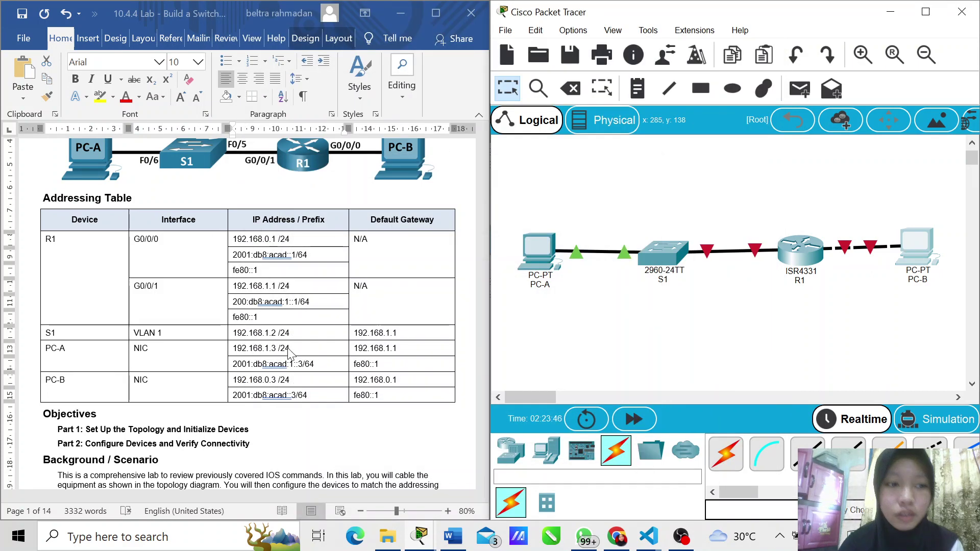
pyautogui.click(300, 379)
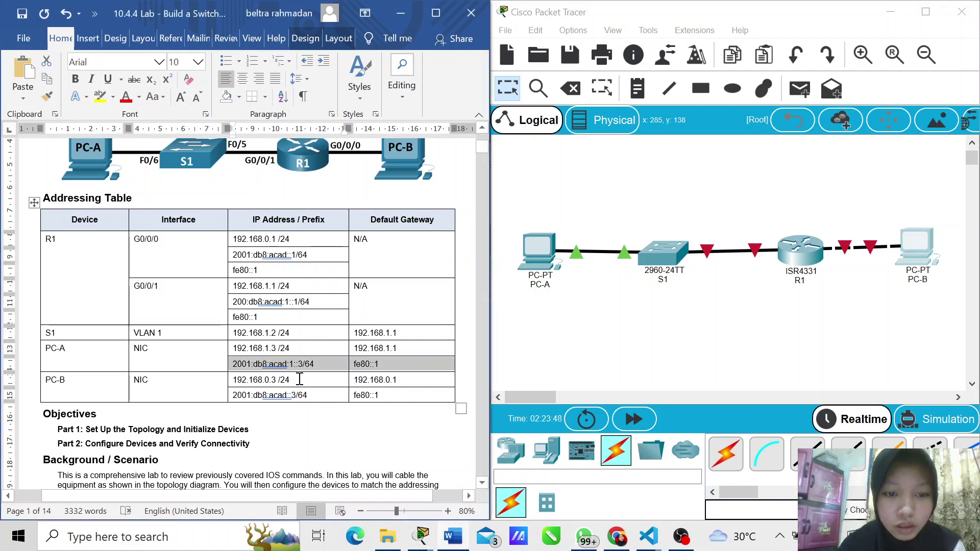
pyautogui.click(305, 380)
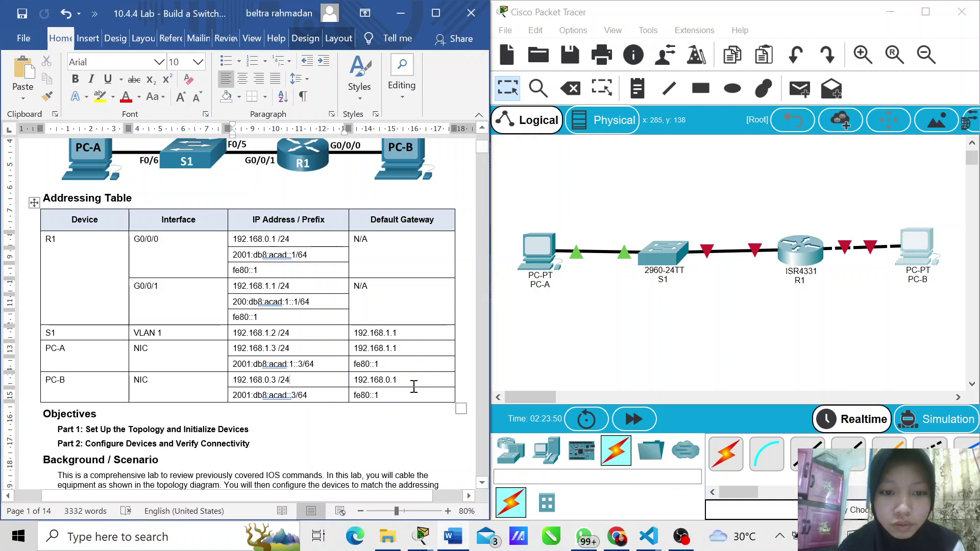
pyautogui.moveTo(414, 386); pyautogui.dragTo(252, 385)
pyautogui.hotkey('ctrl', 'c')
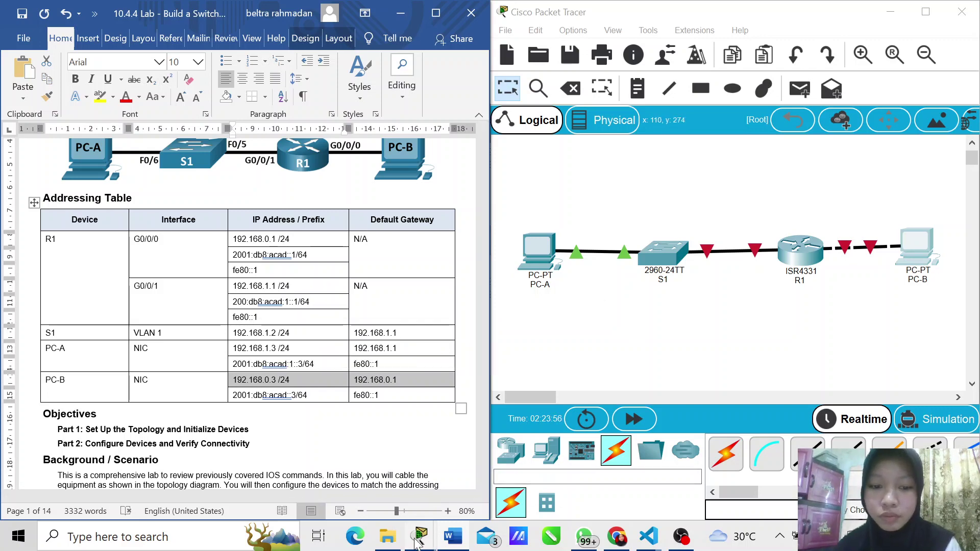
pyautogui.moveTo(418, 542)
pyautogui.click(478, 476)
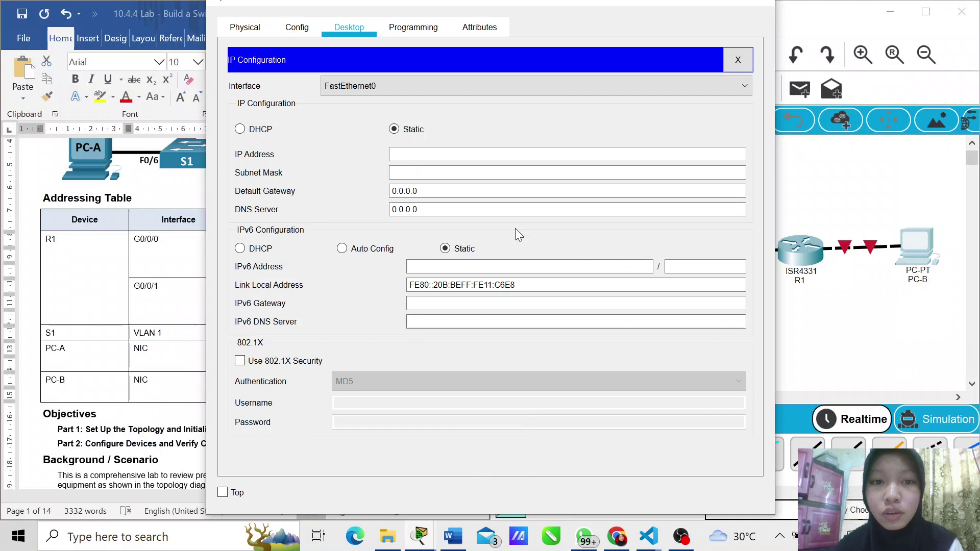
# Step: Enter PC-B's IPv4 address 192.168.0.3 with mask 255.255.255.0
pyautogui.click(442, 153)
pyautogui.hotkey('ctrl', 'v')
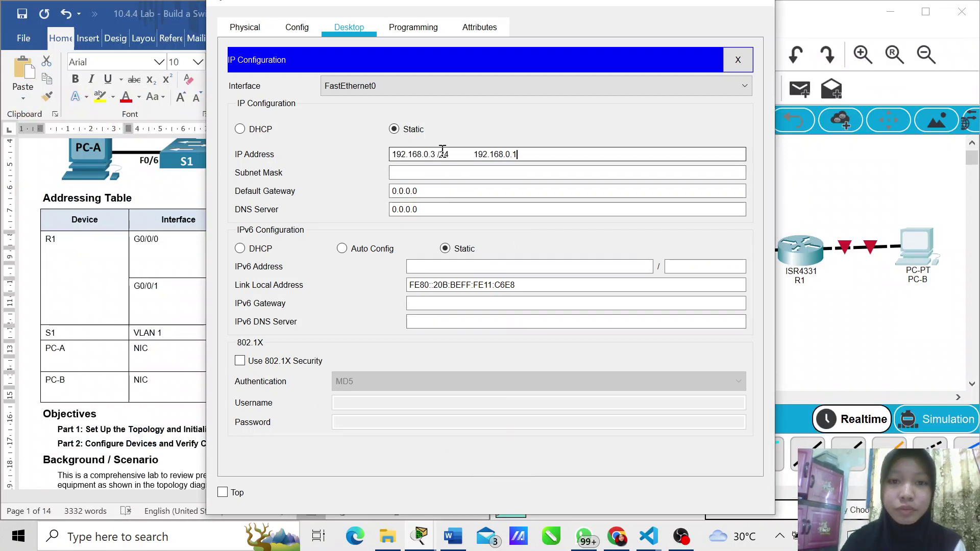
pyautogui.moveTo(525, 154); pyautogui.dragTo(439, 154)
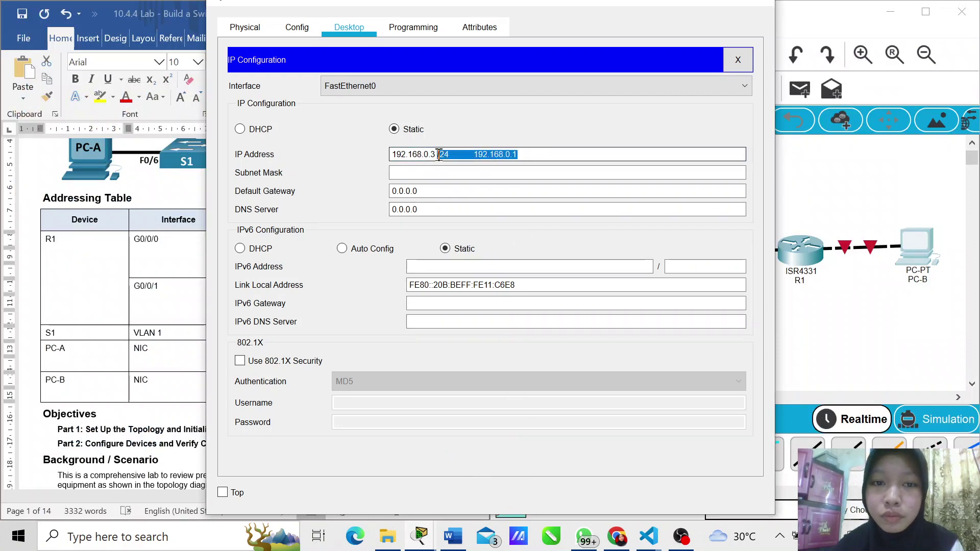
pyautogui.press('BackSpace')
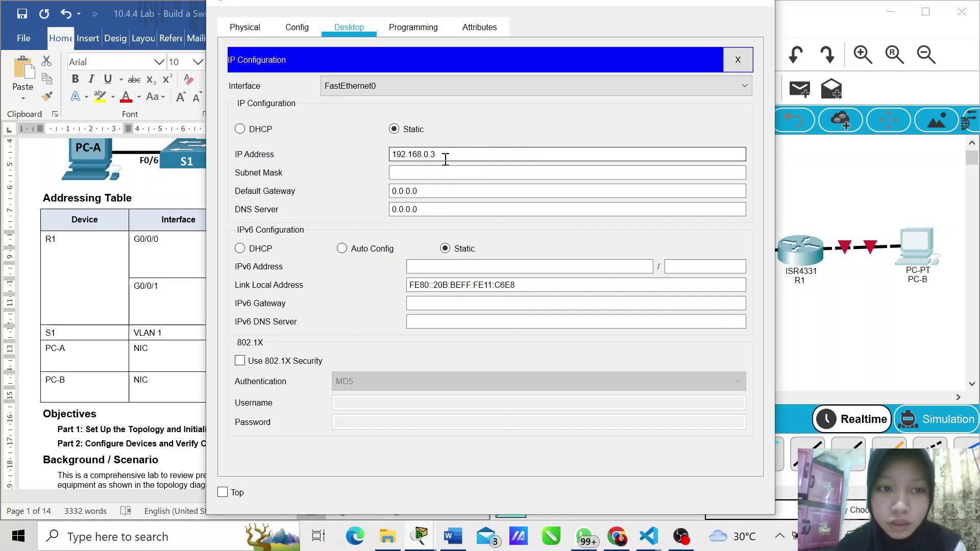
pyautogui.click(448, 172)
# Step: Set PC-B's default gateway to 192.168.0.1 and close its settings
pyautogui.click(436, 189)
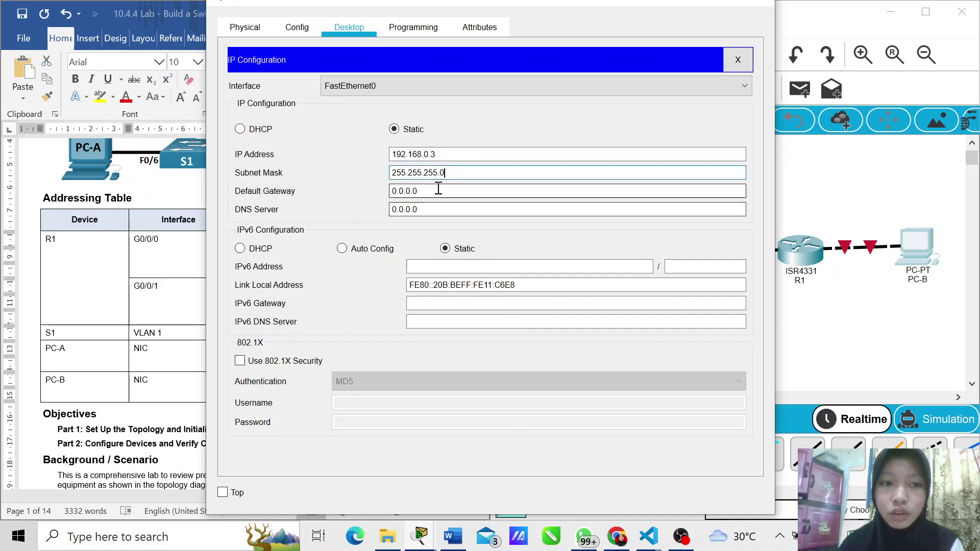
pyautogui.press('BackSpace')
pyautogui.press('BackSpace')
pyautogui.press('BackSpace')
pyautogui.press('BackSpace')
pyautogui.press('BackSpace')
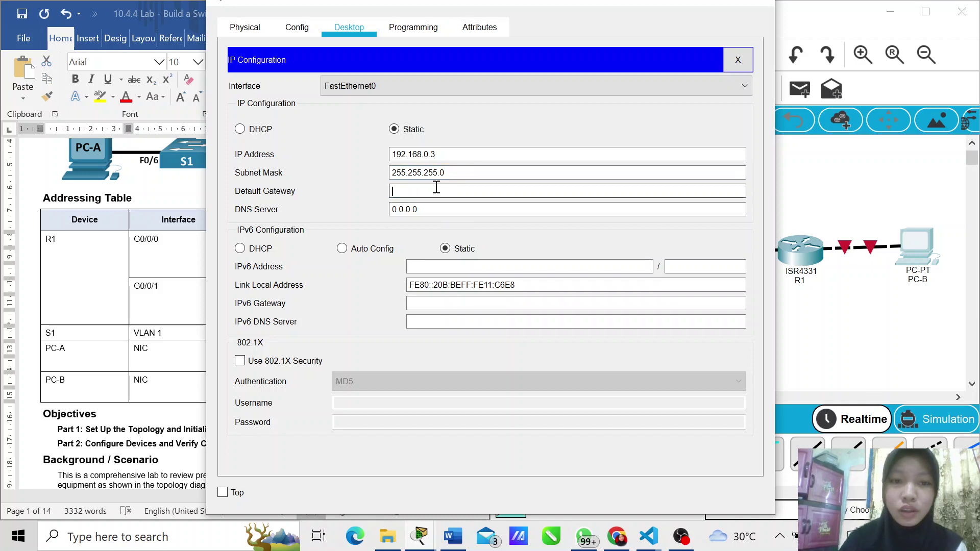
pyautogui.hotkey('ctrl', 'v')
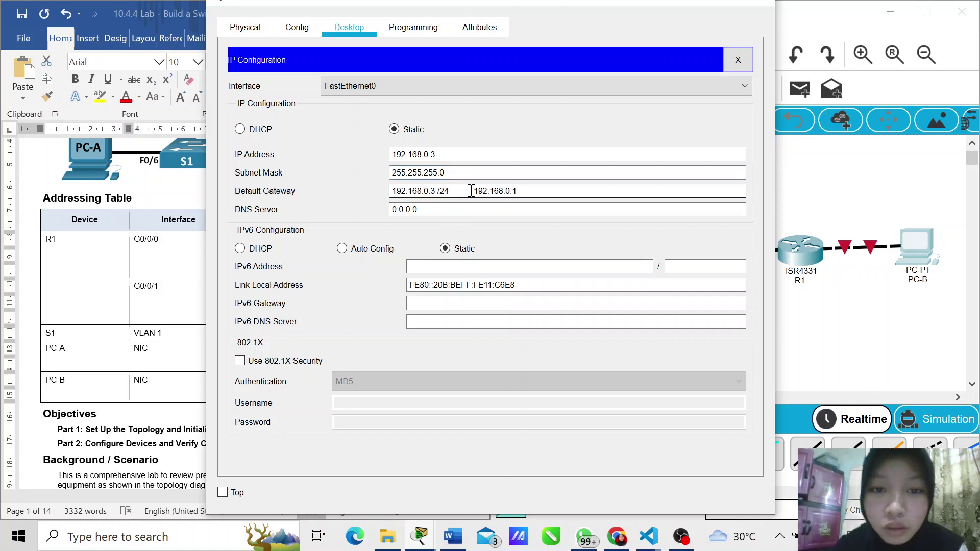
pyautogui.moveTo(475, 193); pyautogui.dragTo(384, 192)
pyautogui.press('BackSpace')
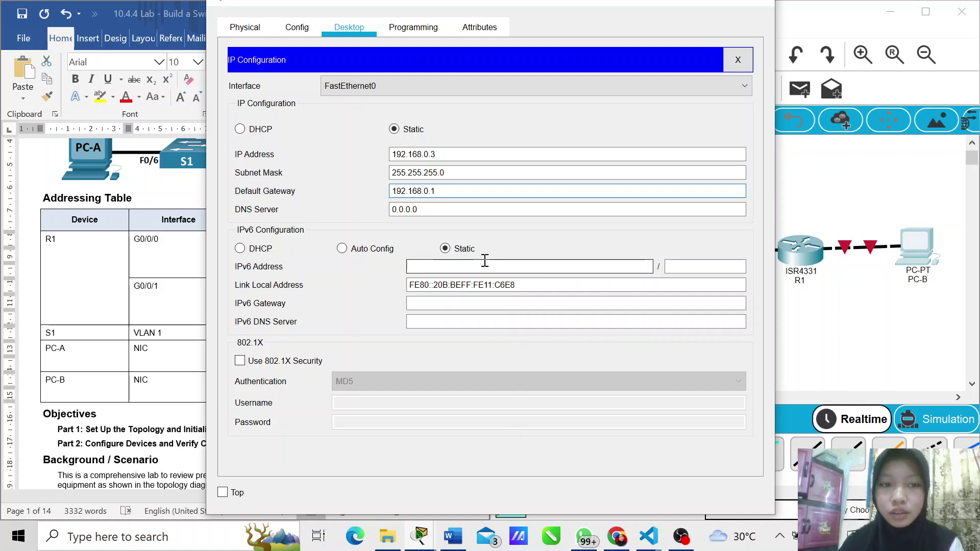
pyautogui.click(675, 4)
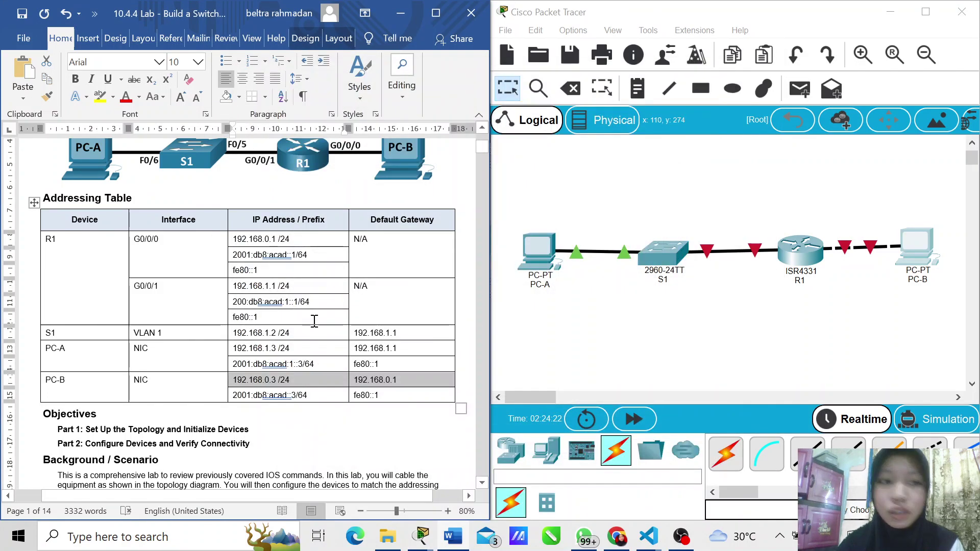
# Step: Copy PC-B's IPv6 row from the table and enter address 2001:db8:acad::3 with prefix 64
pyautogui.moveTo(324, 397); pyautogui.dragTo(235, 396)
pyautogui.click(406, 398)
pyautogui.moveTo(406, 398); pyautogui.dragTo(244, 402)
pyautogui.hotkey('ctrl', 'c')
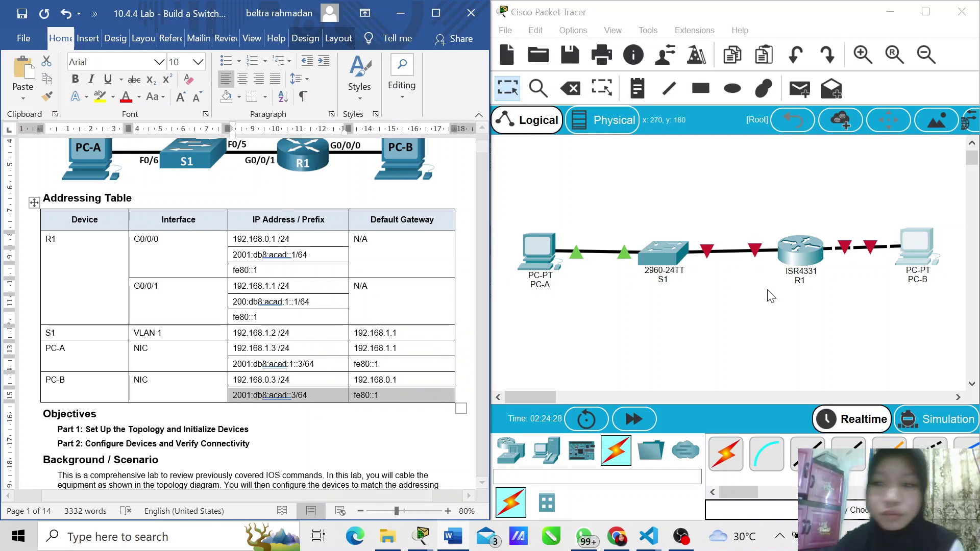
pyautogui.moveTo(422, 542)
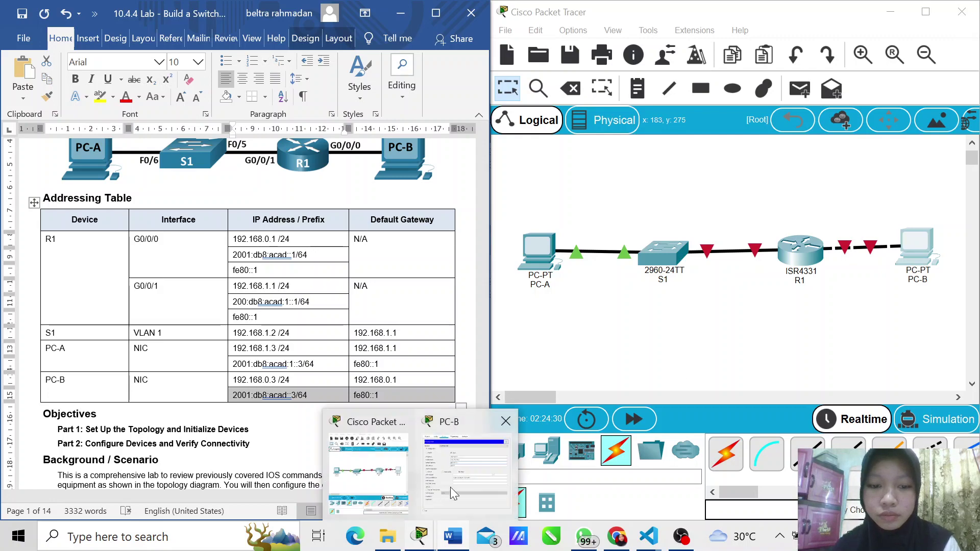
pyautogui.click(470, 460)
pyautogui.click(491, 263)
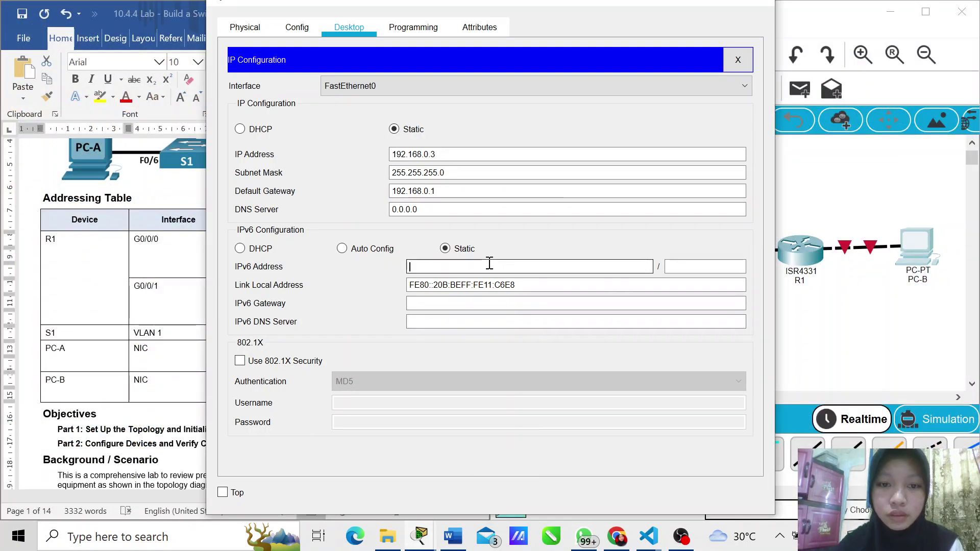
pyautogui.hotkey('ctrl', 'v')
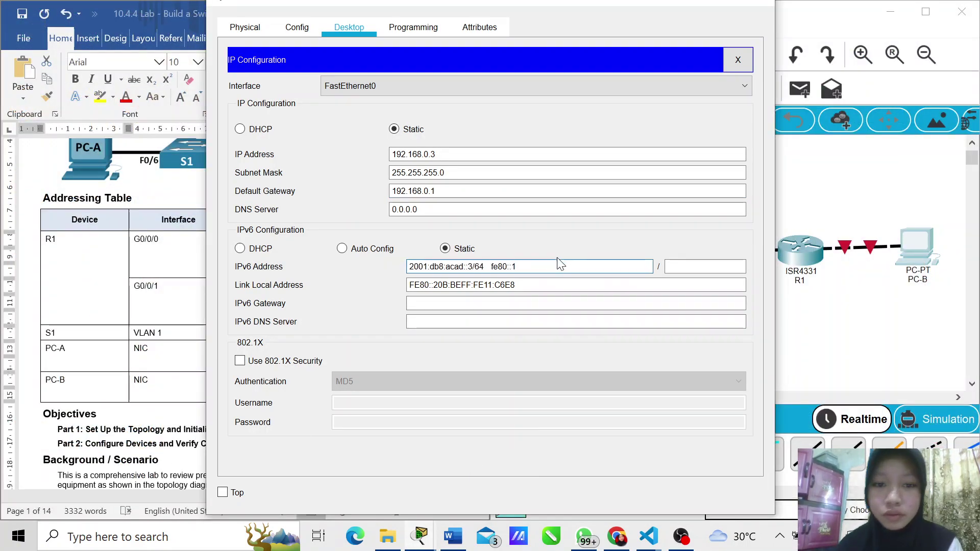
pyautogui.moveTo(549, 265); pyautogui.dragTo(475, 270)
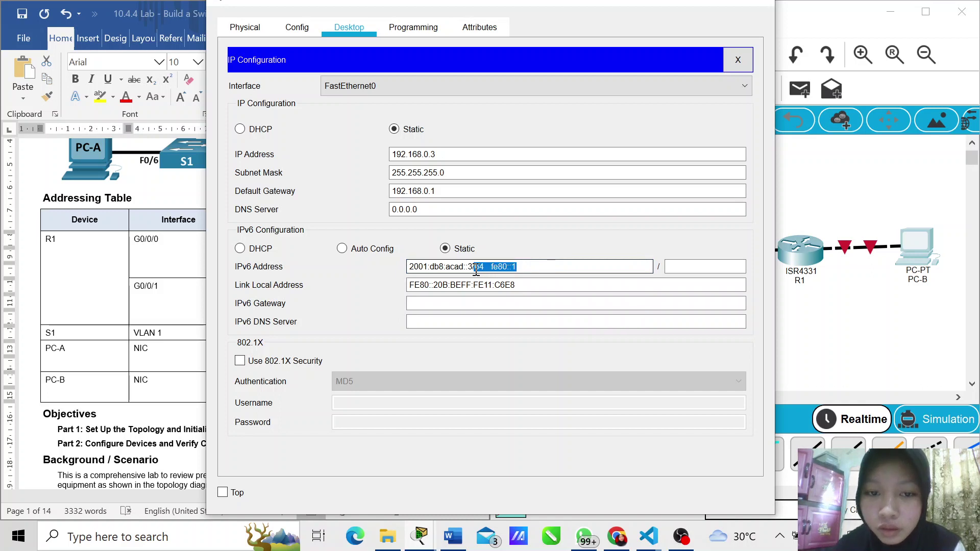
pyautogui.press('BackSpace')
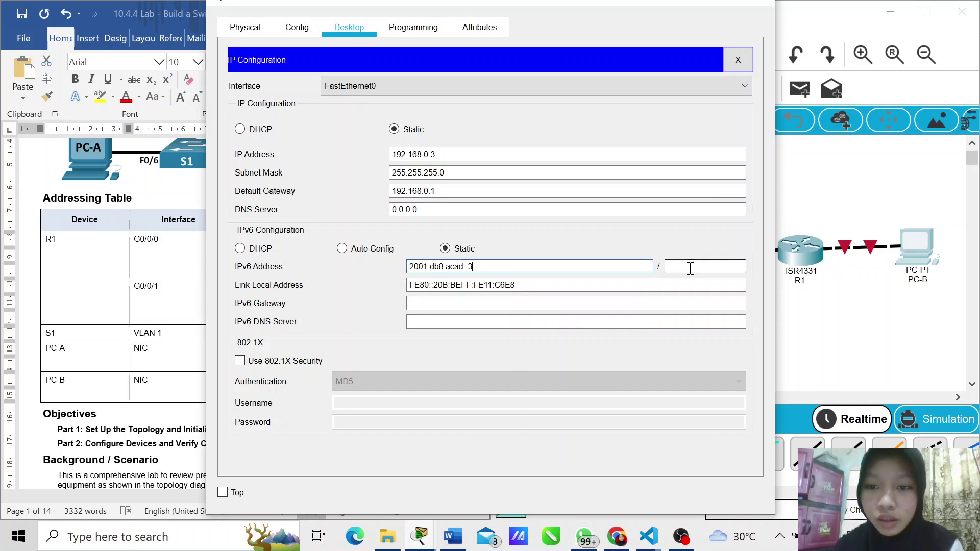
pyautogui.click(690, 268)
pyautogui.write('64')
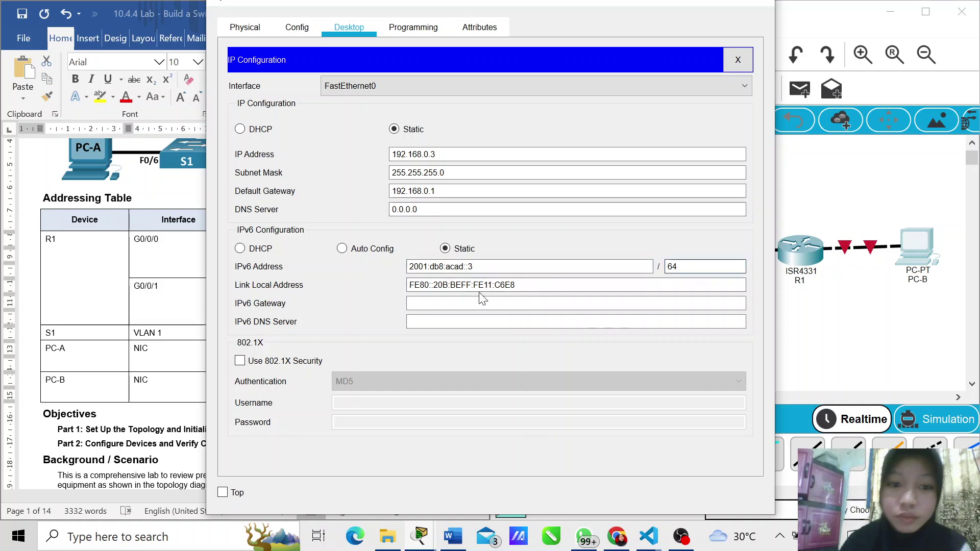
# Step: Set PC-B's IPv6 gateway to fe80::1 and close its IP configuration
pyautogui.click(445, 303)
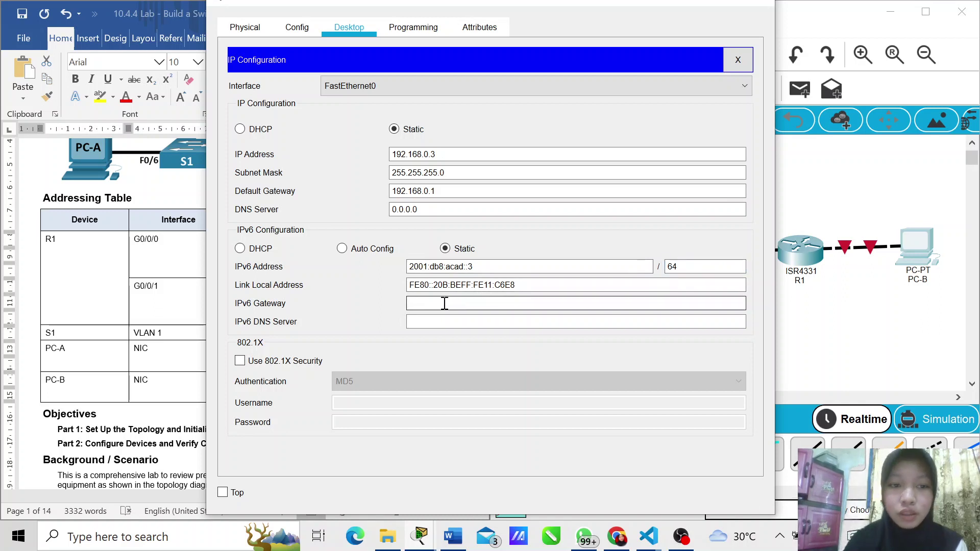
pyautogui.hotkey('ctrl', 'v')
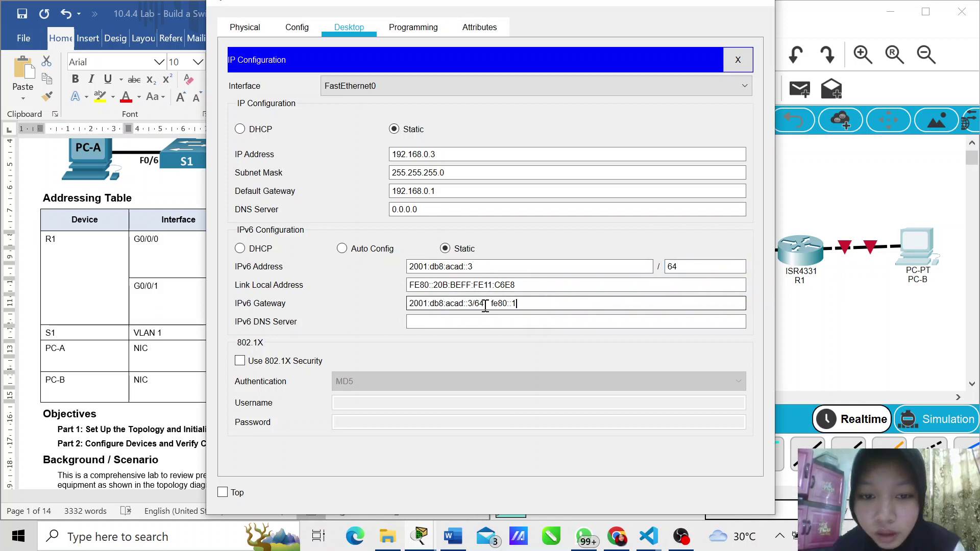
pyautogui.moveTo(491, 304); pyautogui.dragTo(407, 304)
pyautogui.press('BackSpace')
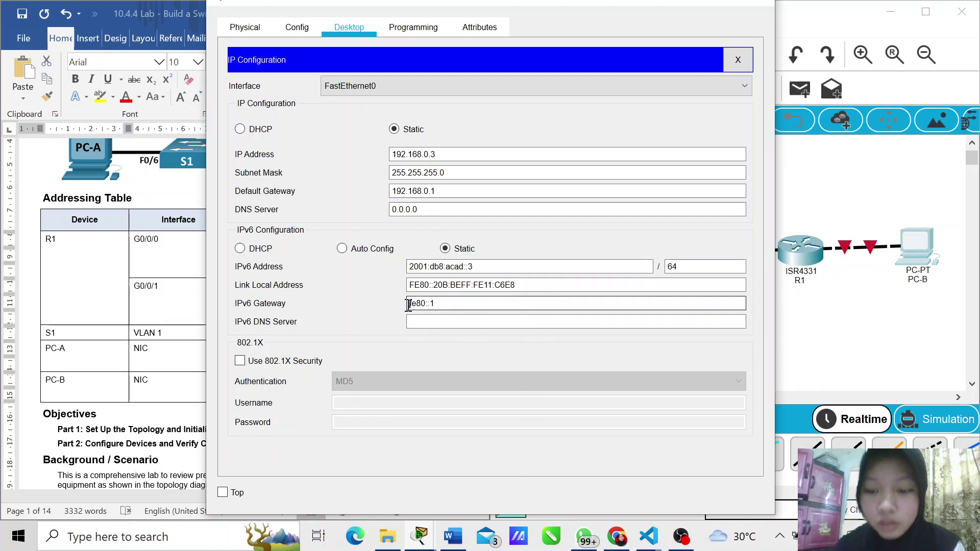
pyautogui.click(754, 4)
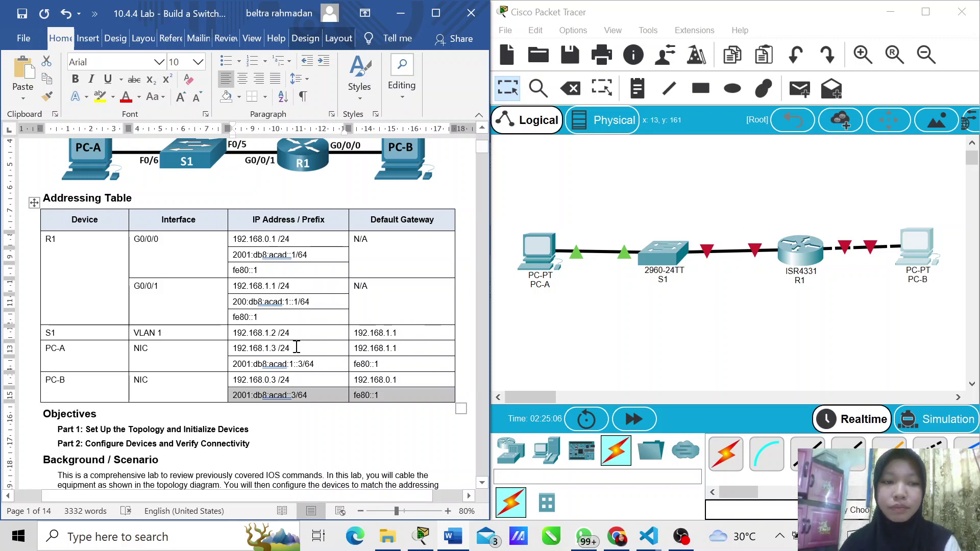
# Step: Scroll the lab document to page 3's Step 2: Configure the router
pyautogui.scroll(-10, 296, 347)
pyautogui.scroll(-10, 296, 346)
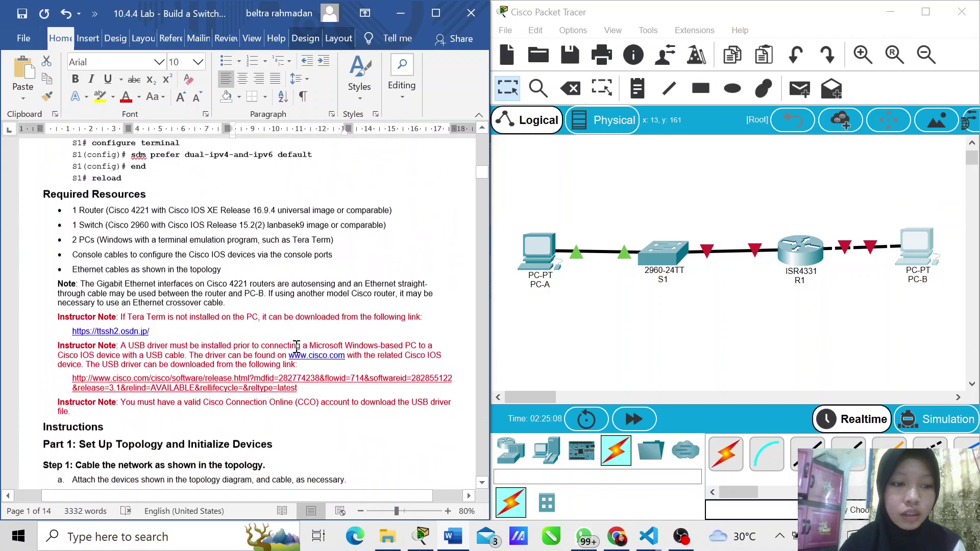
pyautogui.scroll(-6, 296, 346)
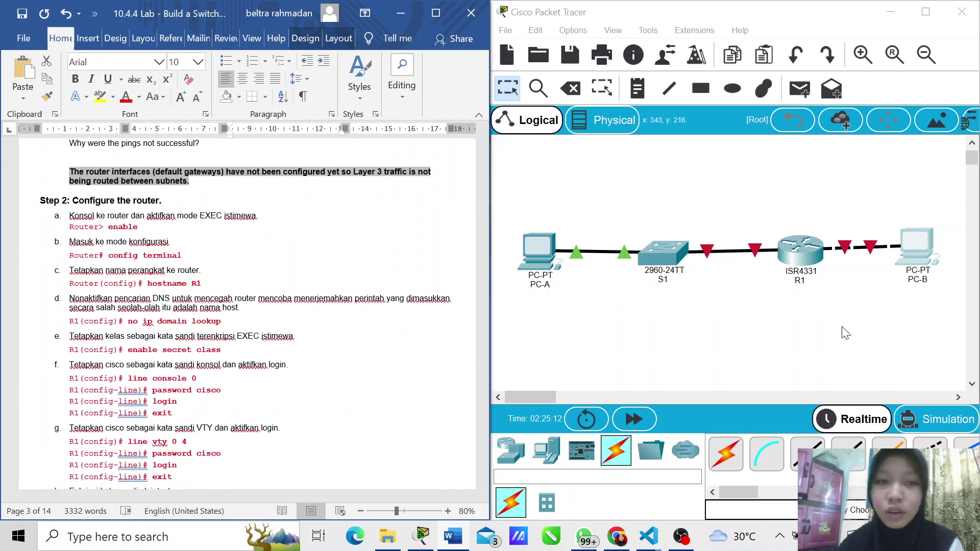
# Step: Open R1's CLI and answer 'no' to the initial configuration dialog, reaching Router>
pyautogui.click(810, 255)
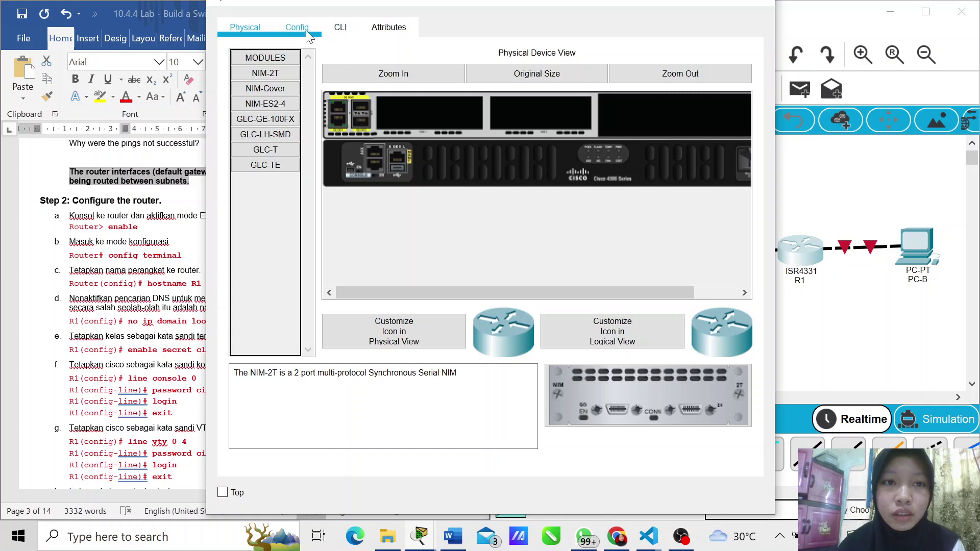
pyautogui.click(340, 28)
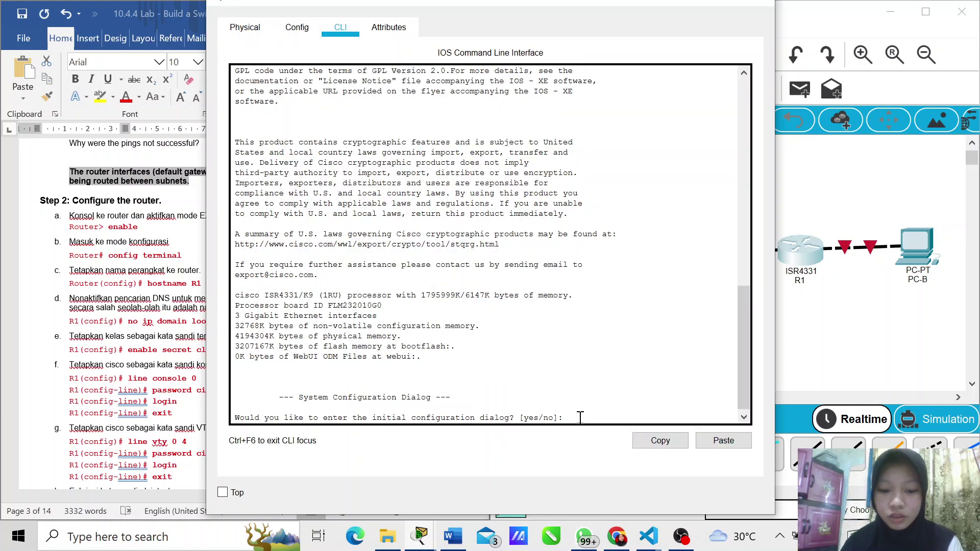
pyautogui.write('no')
pyautogui.press('Return')
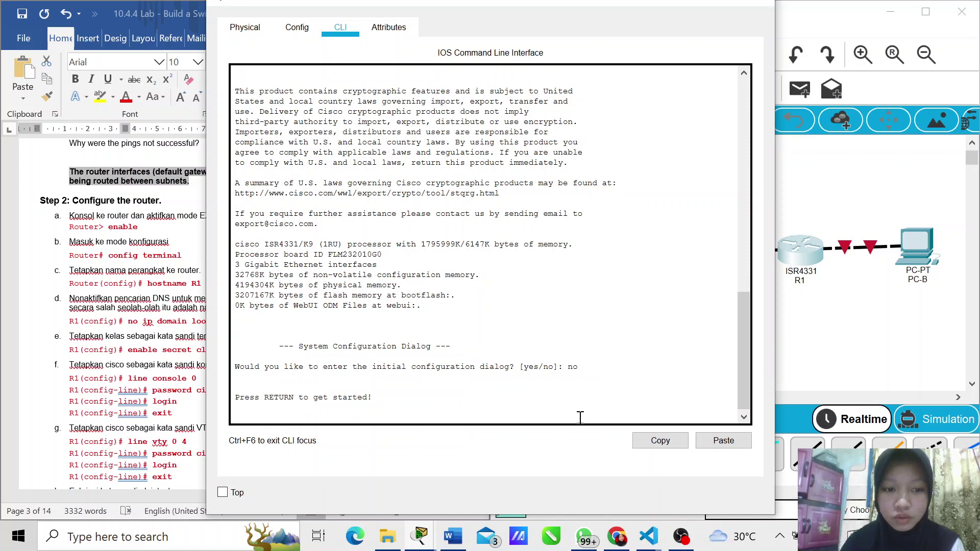
pyautogui.press('Return')
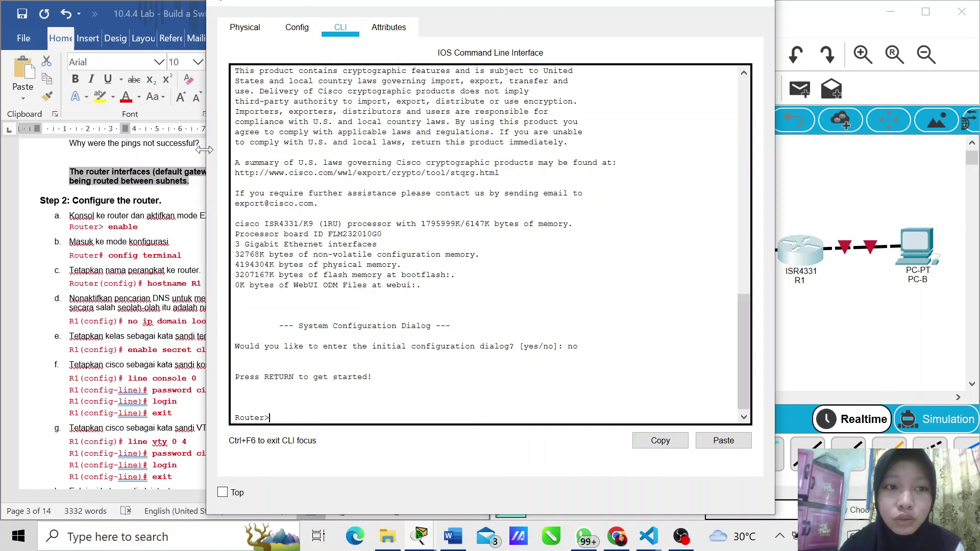
pyautogui.moveTo(365, 170); pyautogui.dragTo(265, 152)
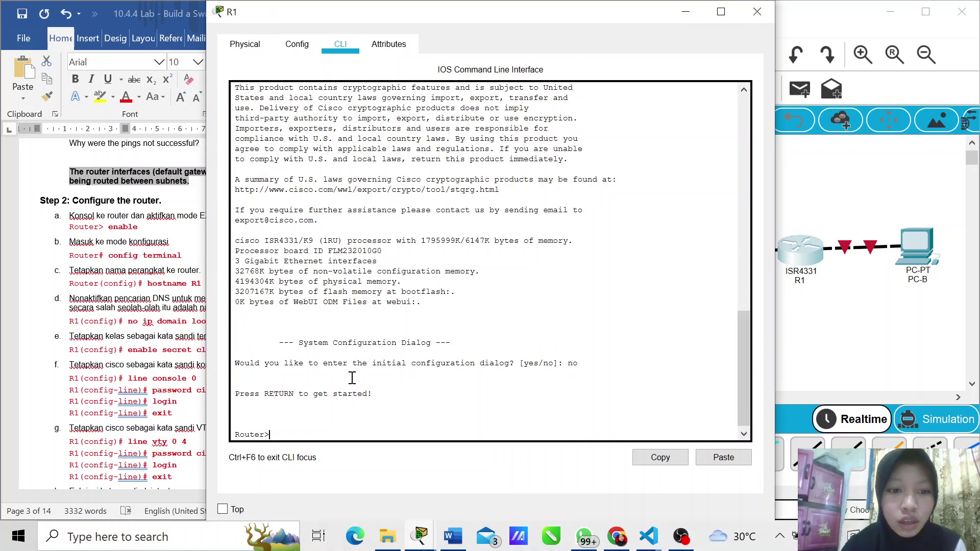
# Step: Enter privileged EXEC and global configuration modes with 'enable' and 'config terminal'
pyautogui.write('nable')
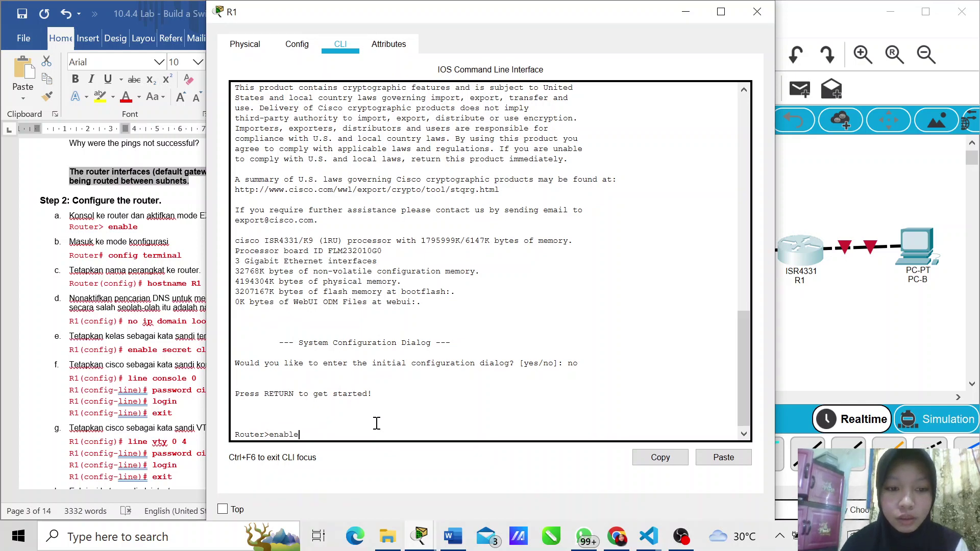
pyautogui.press('Return')
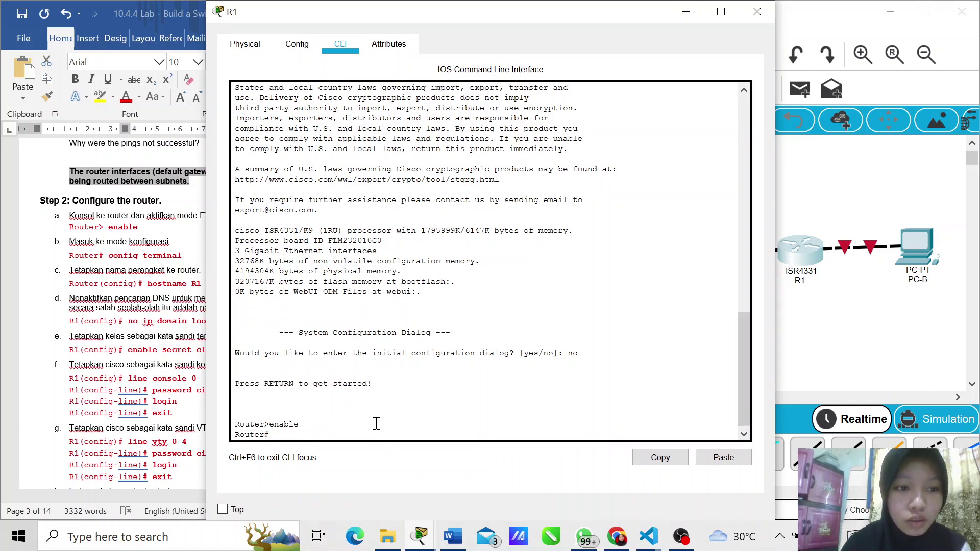
pyautogui.write('config')
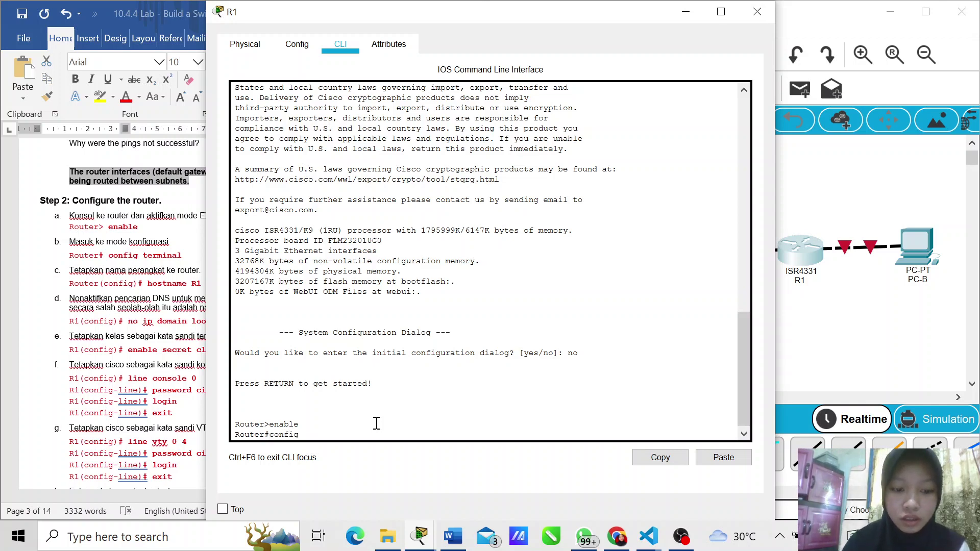
pyautogui.write(' terminal')
pyautogui.press('Return')
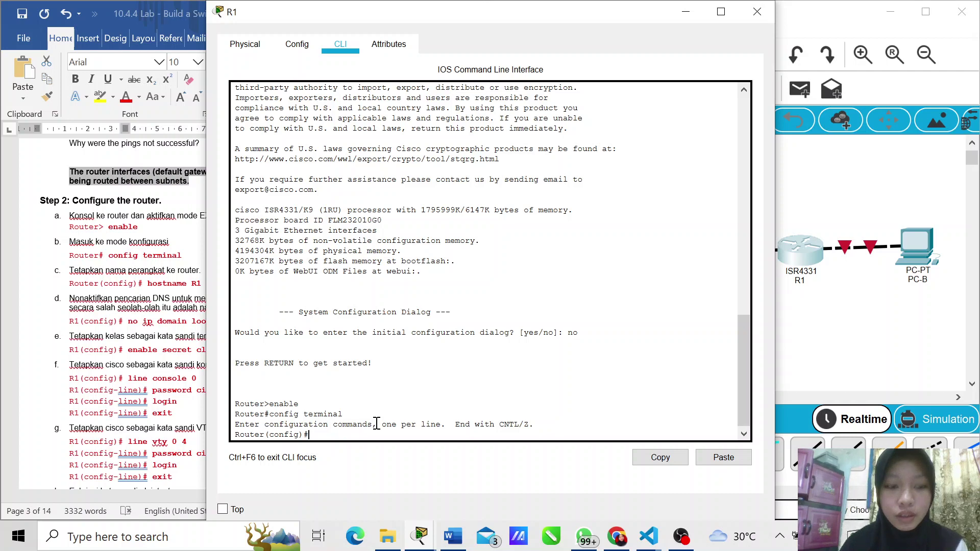
# Step: Set the router hostname to R1, then maximize its window and snap it right
pyautogui.write('hostnam')
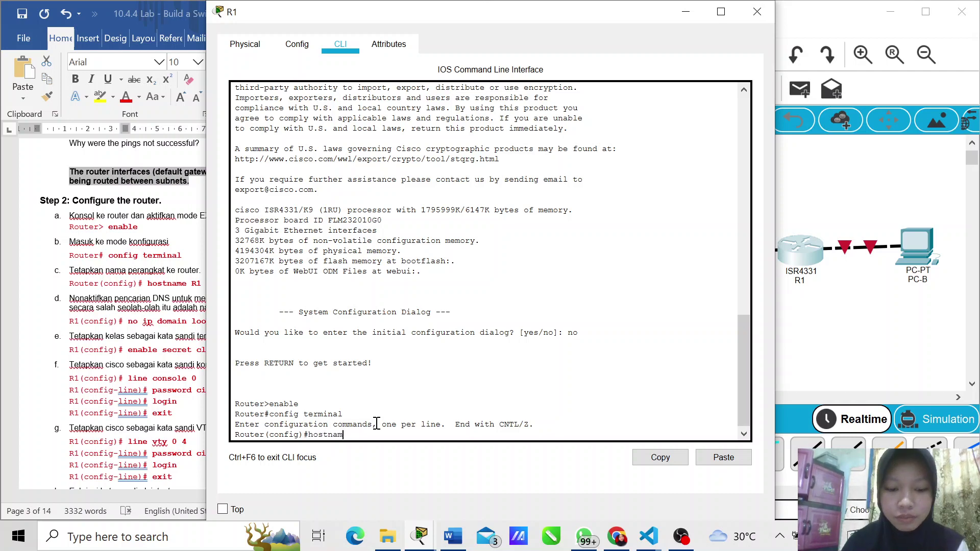
pyautogui.write('e')
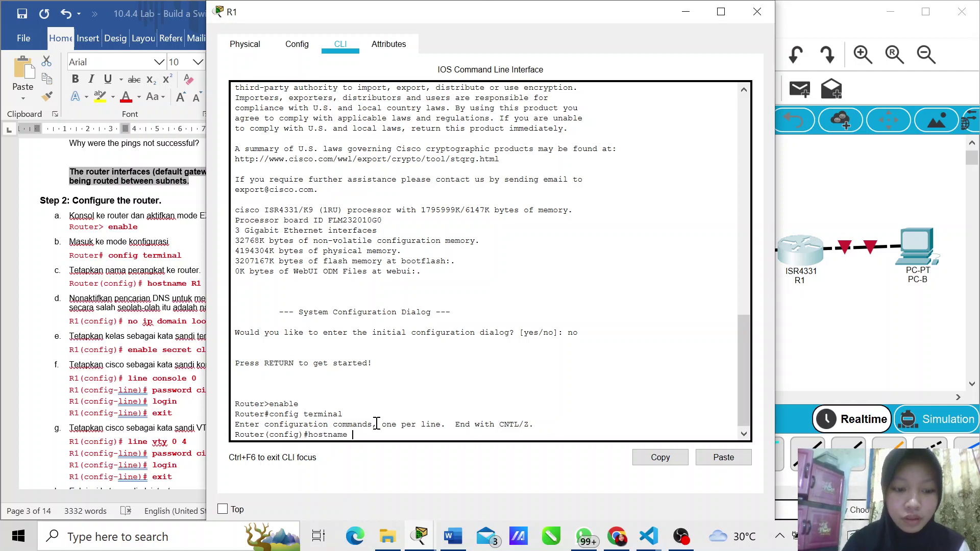
pyautogui.write(' R1')
pyautogui.press('Return')
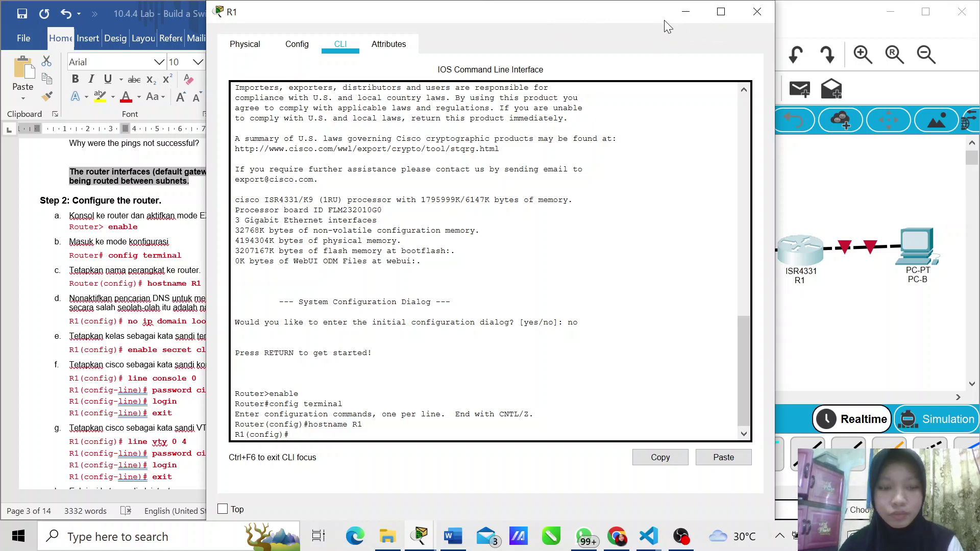
pyautogui.click(713, 18)
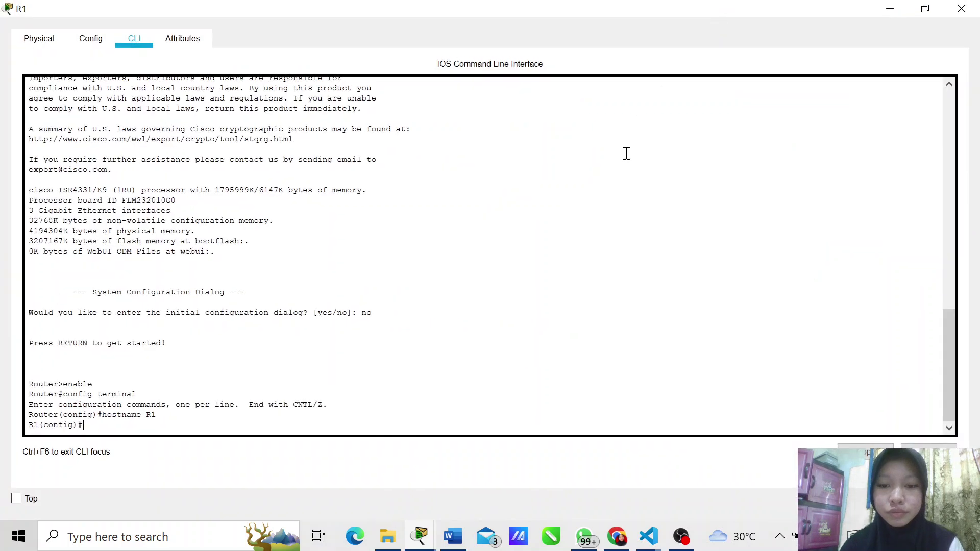
pyautogui.press('super+Right')
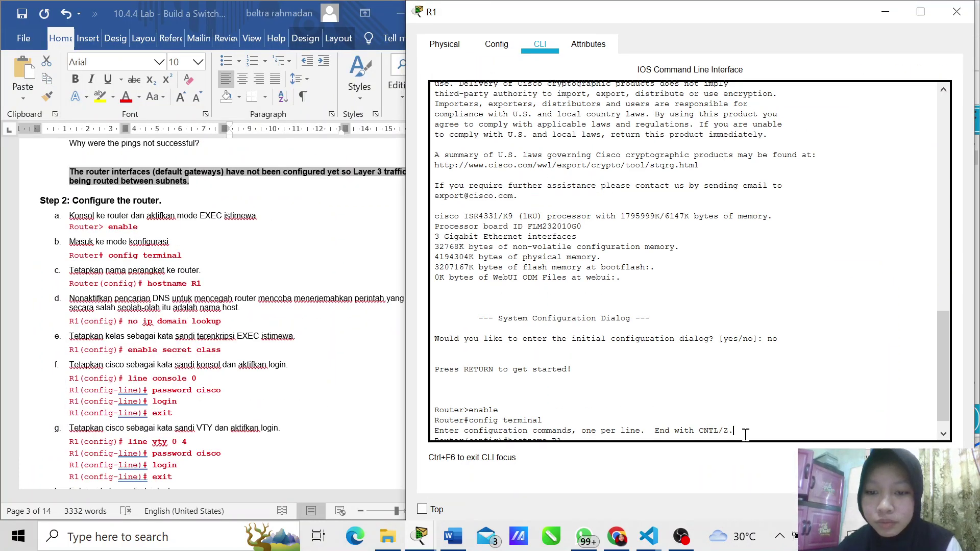
# Step: Run 'no ip domain lookup' and set the enable secret to the lab's password
pyautogui.scroll(-1, 689, 393)
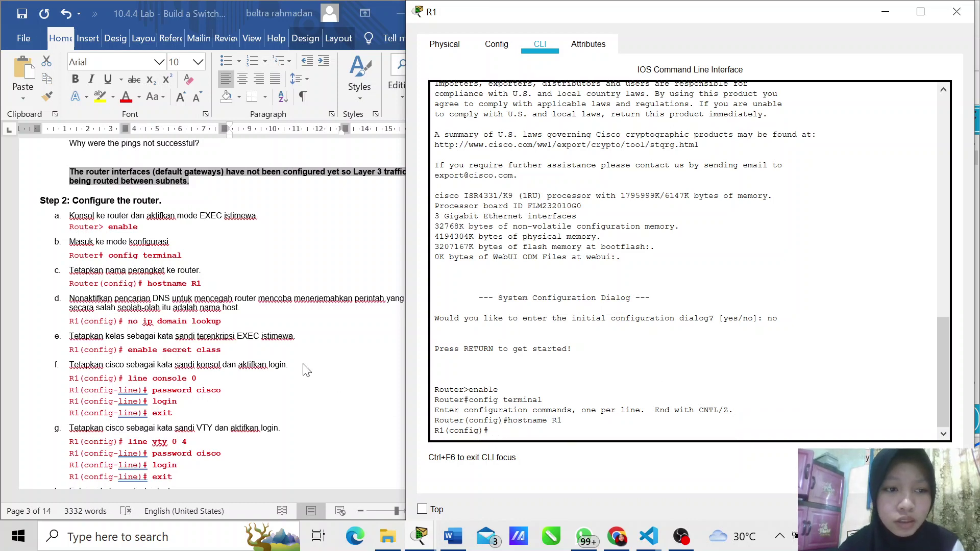
pyautogui.hscroll(2, 286, 368)
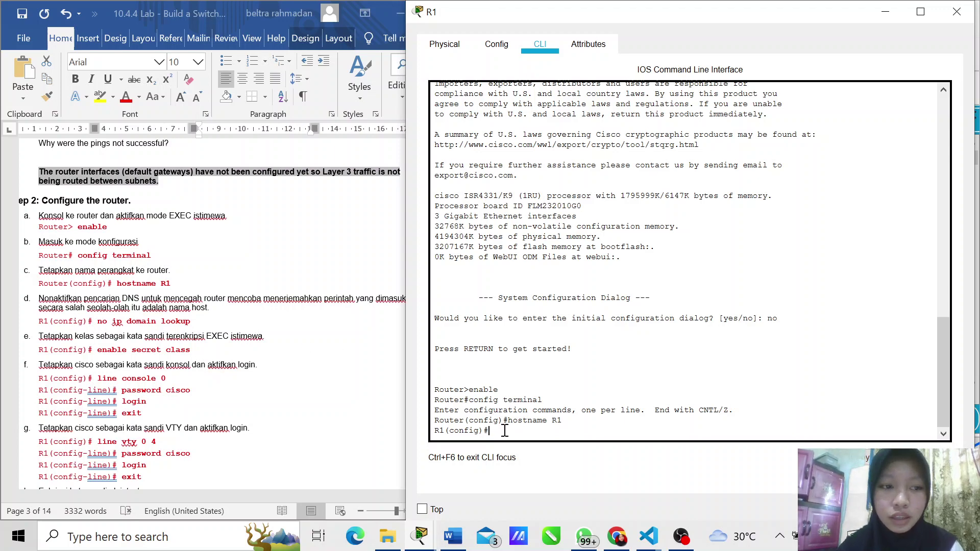
pyautogui.write('no ')
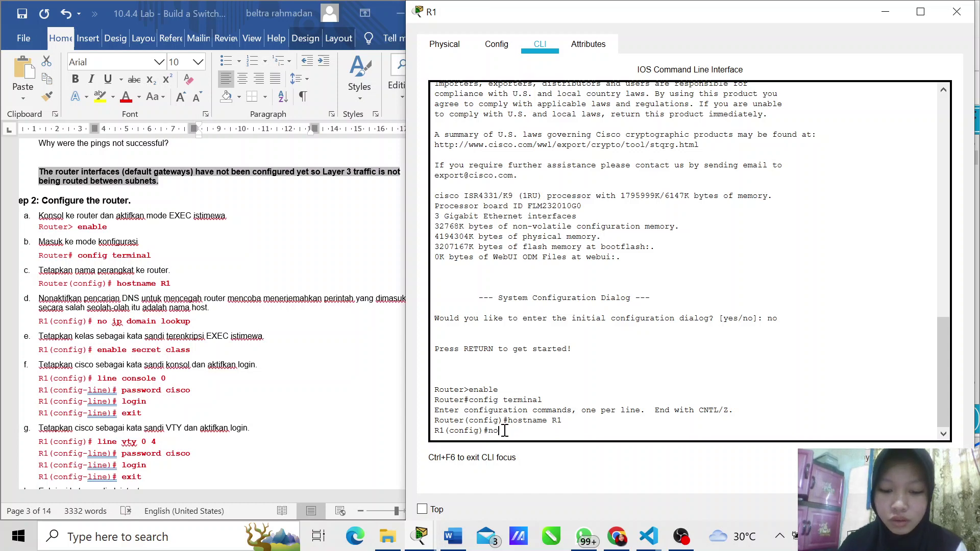
pyautogui.write('ip ')
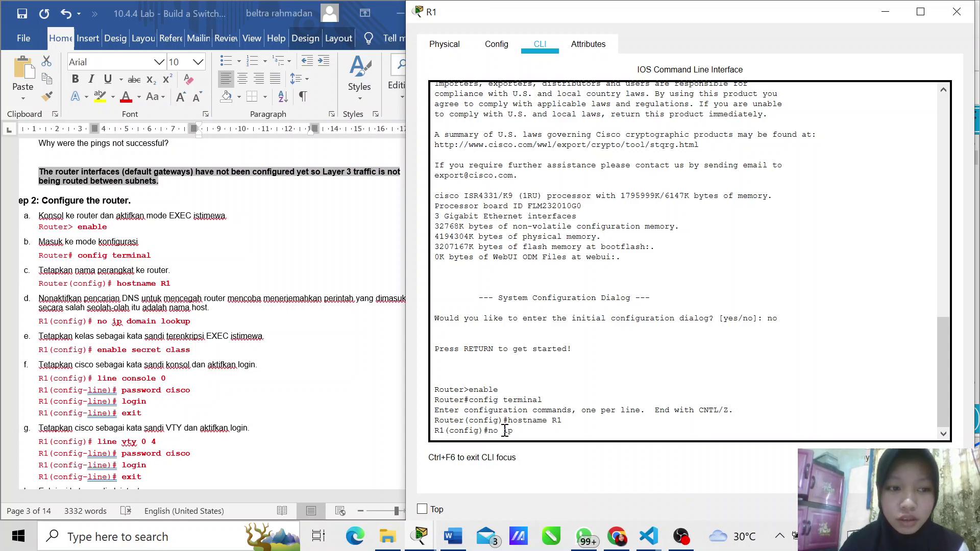
pyautogui.write('domain l')
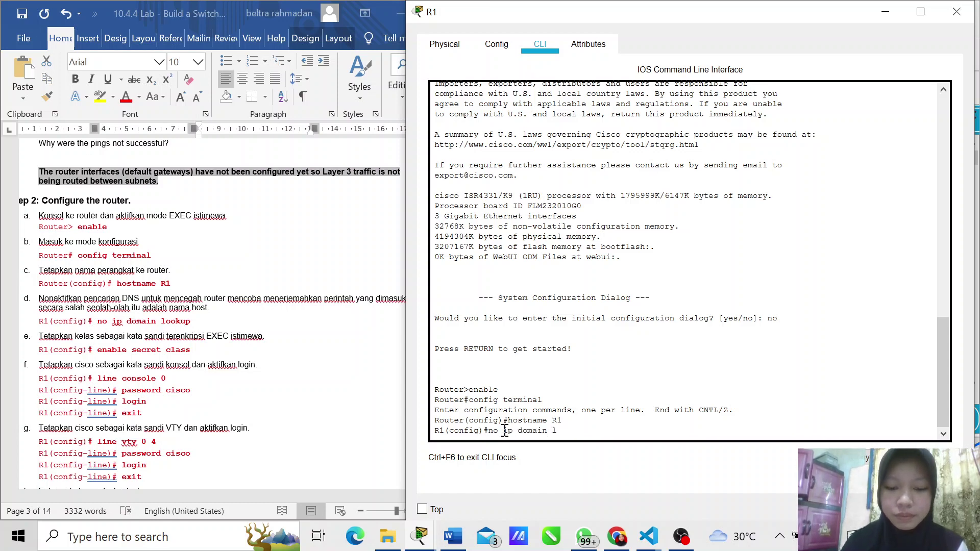
pyautogui.write('ookup')
pyautogui.press('Return')
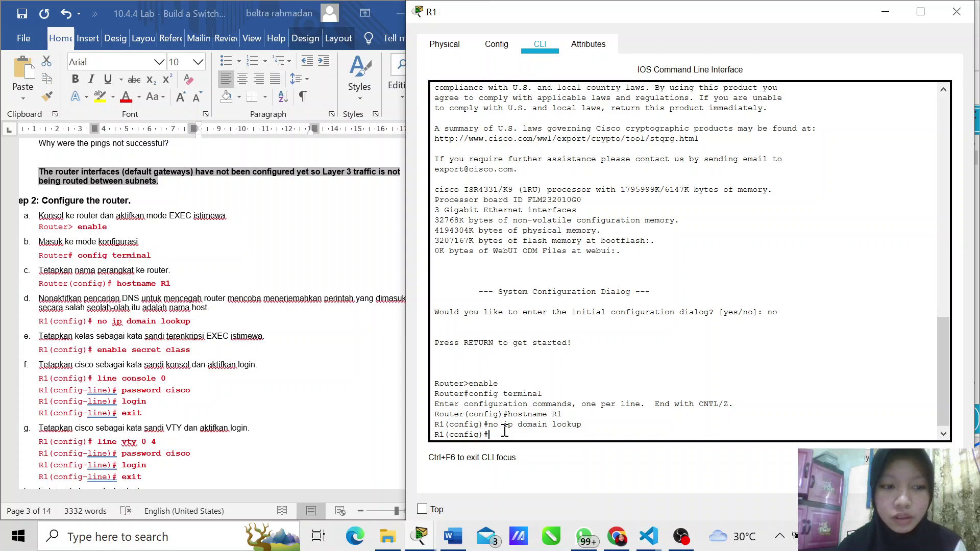
pyautogui.write('ena')
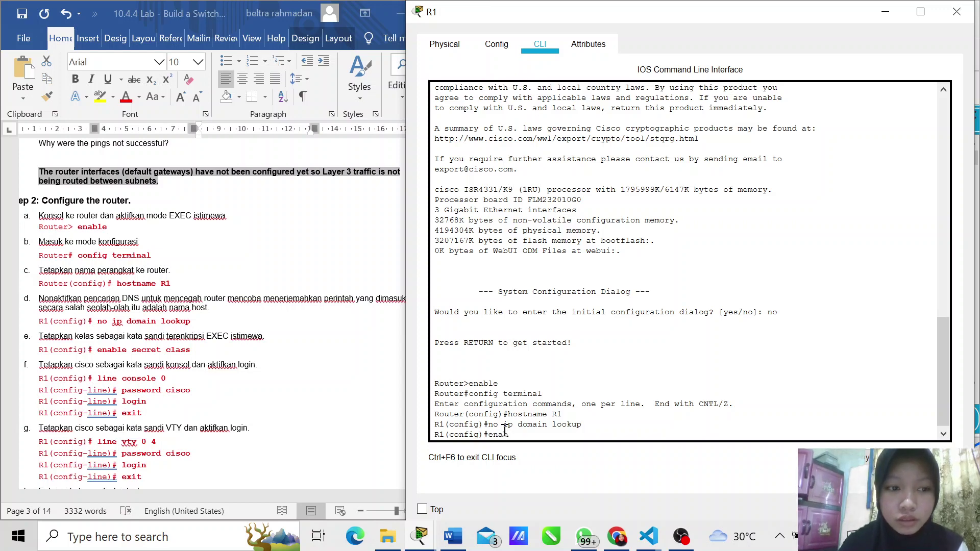
pyautogui.write('ble')
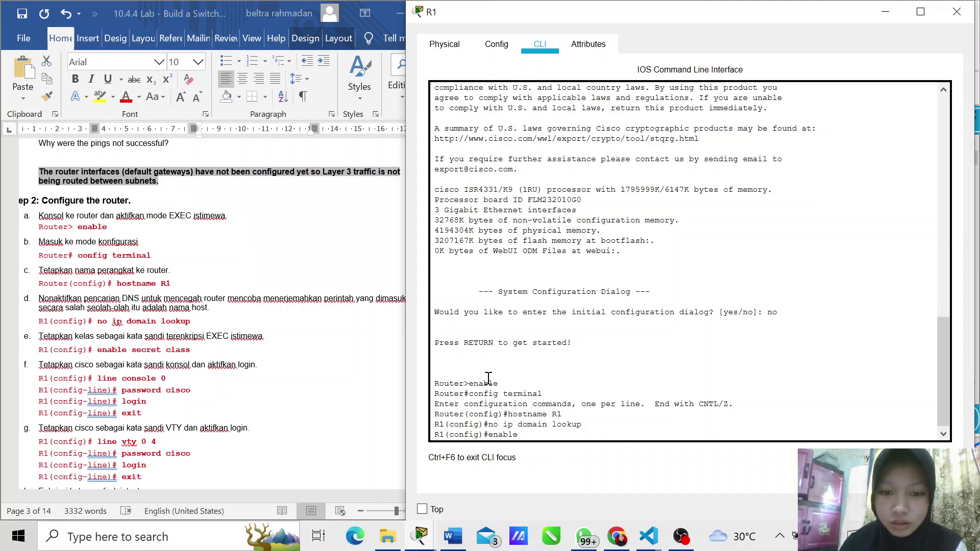
pyautogui.write(' secret')
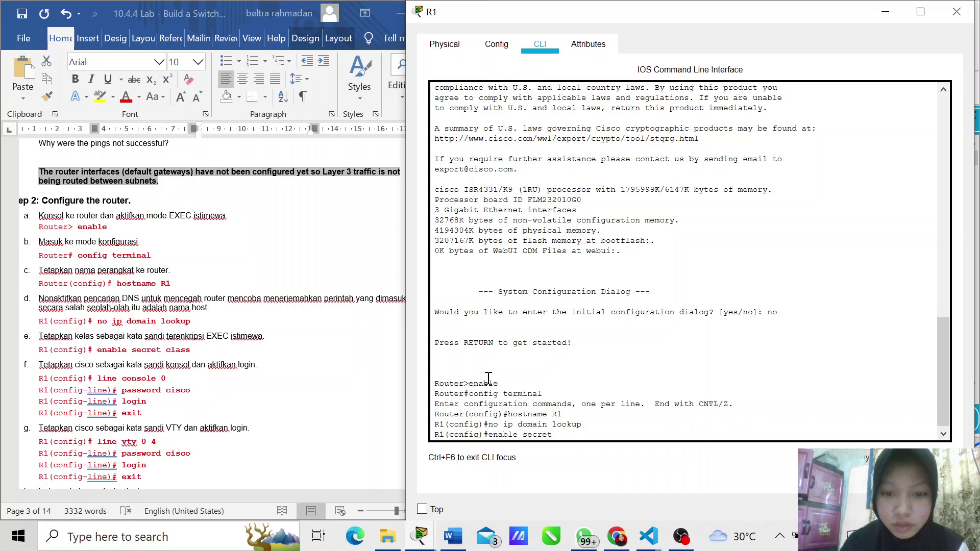
pyautogui.write(' cla')
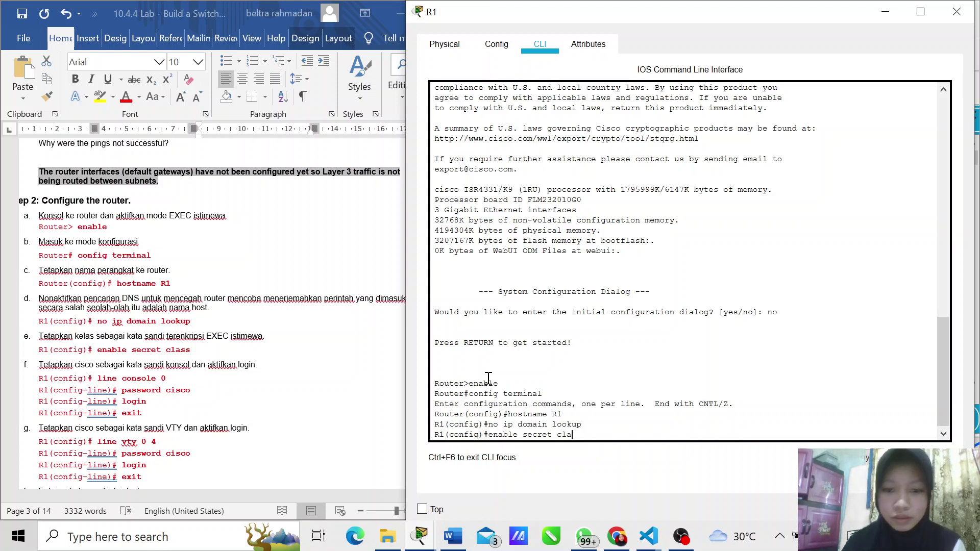
pyautogui.write('ss')
pyautogui.press('Return')
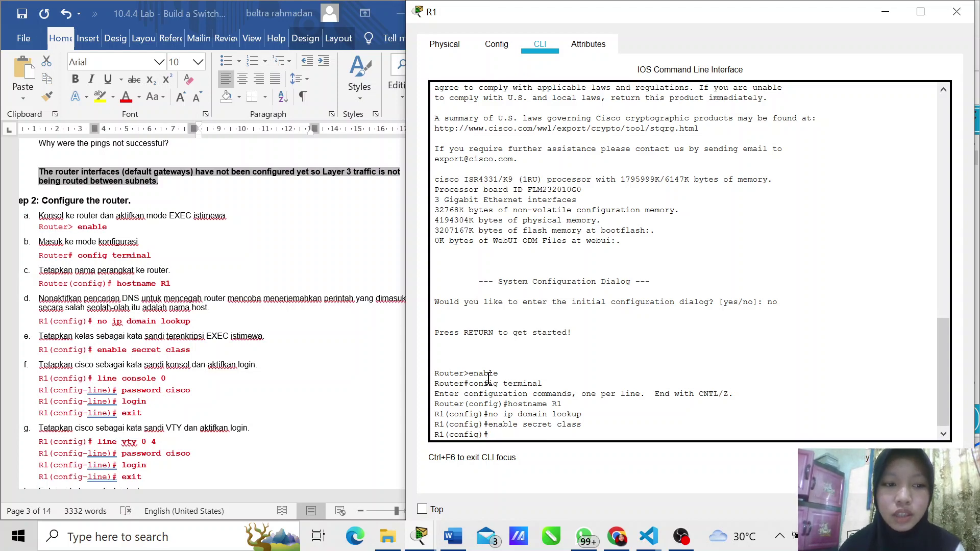
# Step: Give line console 0 the lab's password, require login, and exit
pyautogui.write('line')
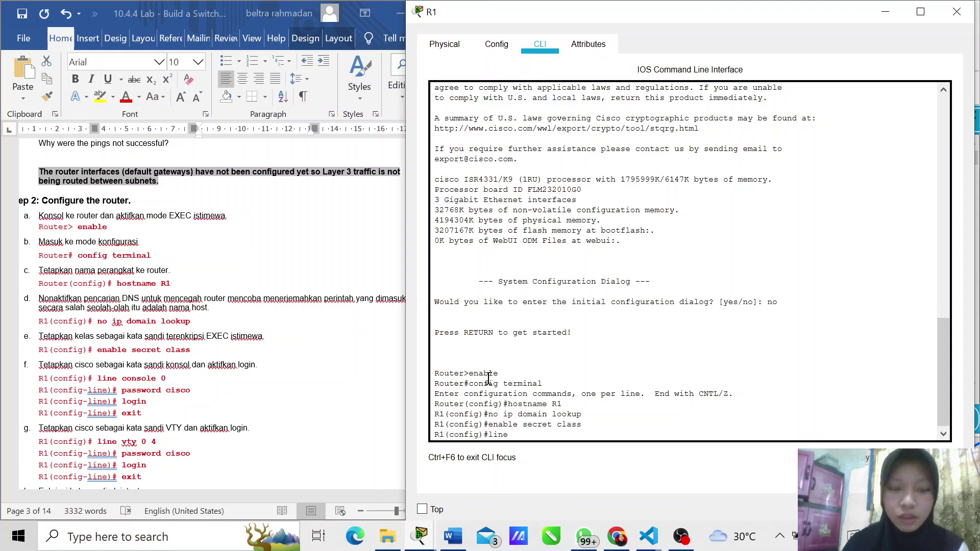
pyautogui.write(' con')
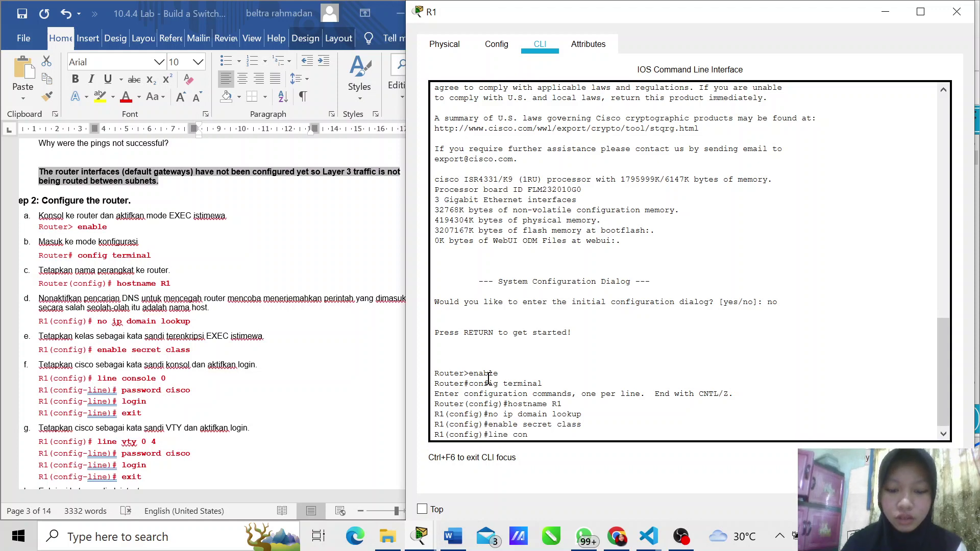
pyautogui.write('sole 0')
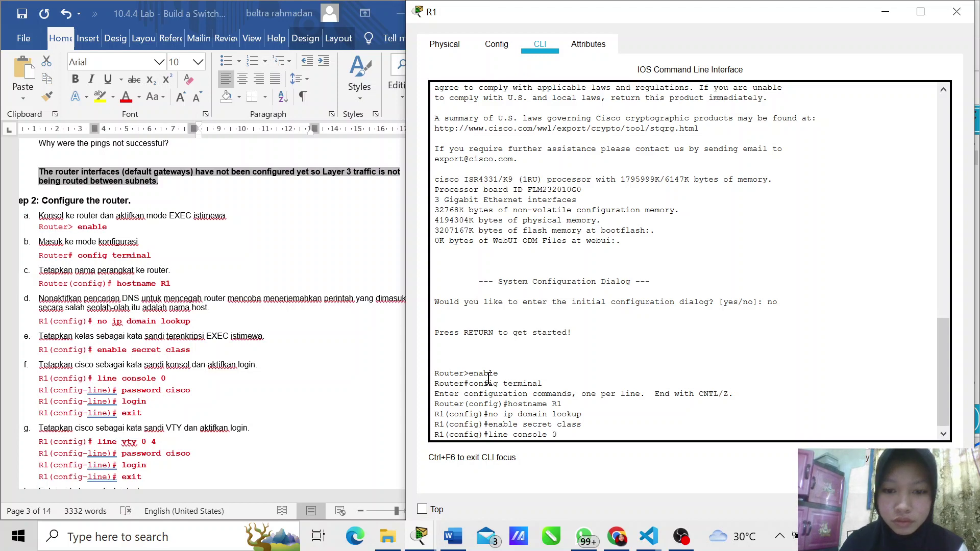
pyautogui.press('Return')
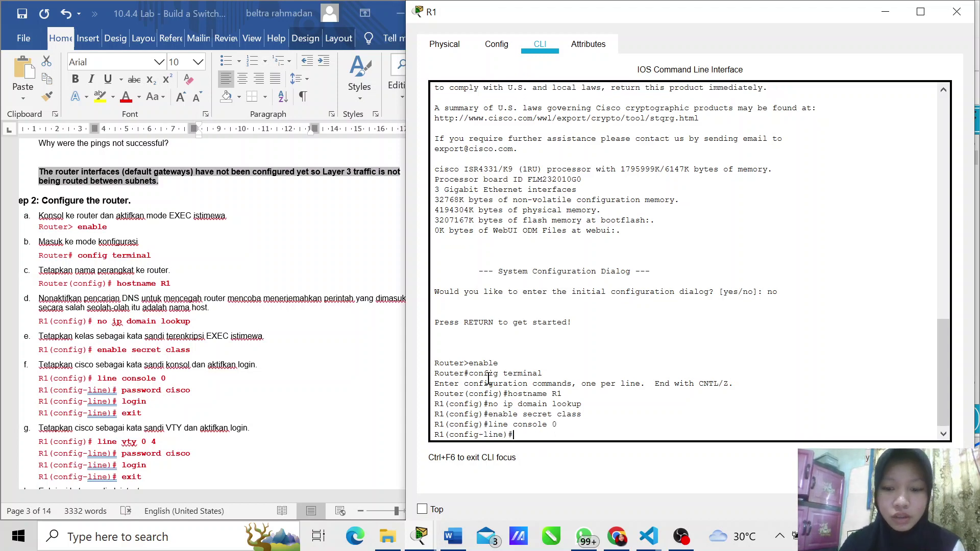
pyautogui.write('pass')
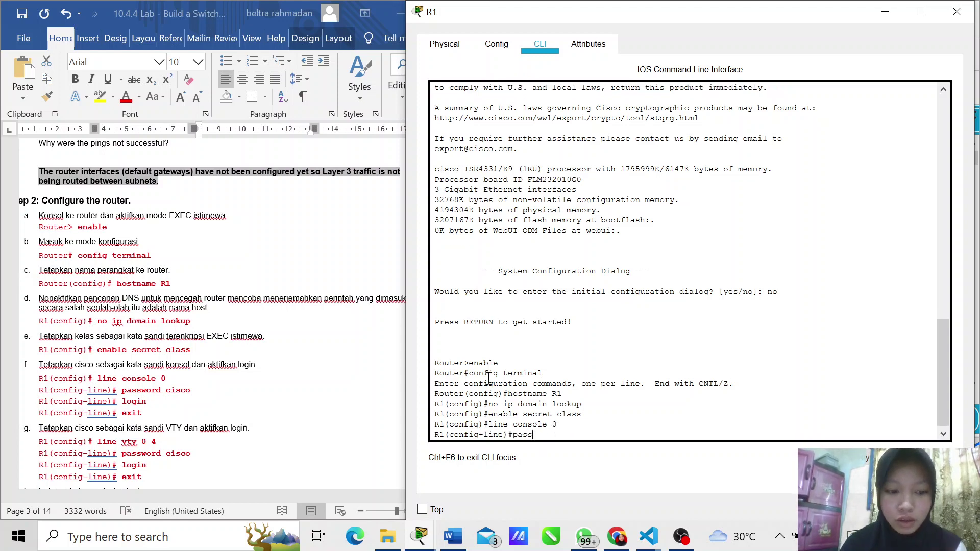
pyautogui.write('word cisco')
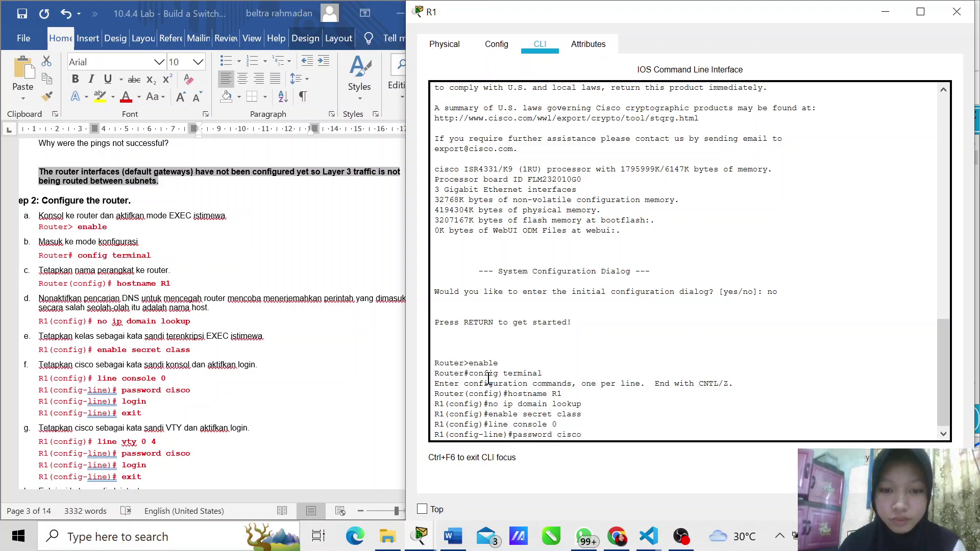
pyautogui.press('Return')
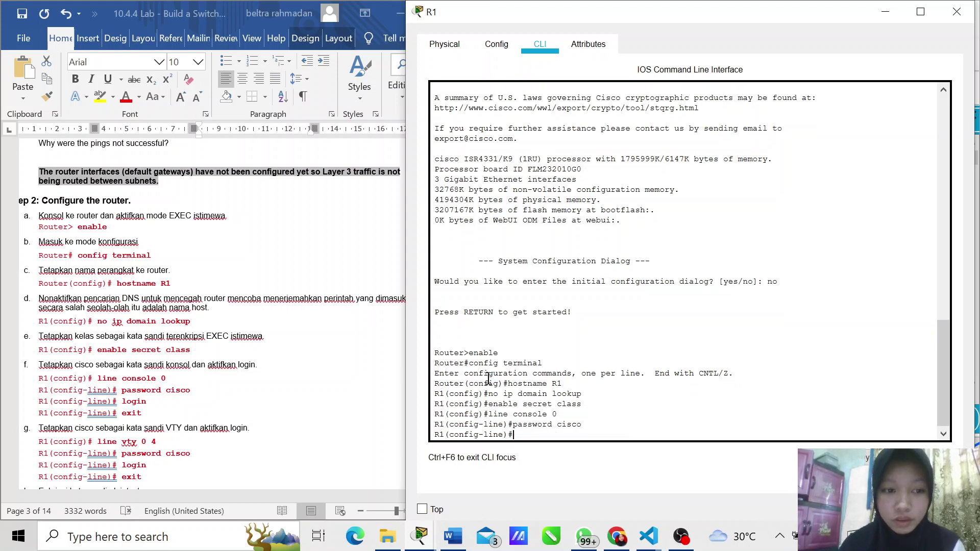
pyautogui.write('login')
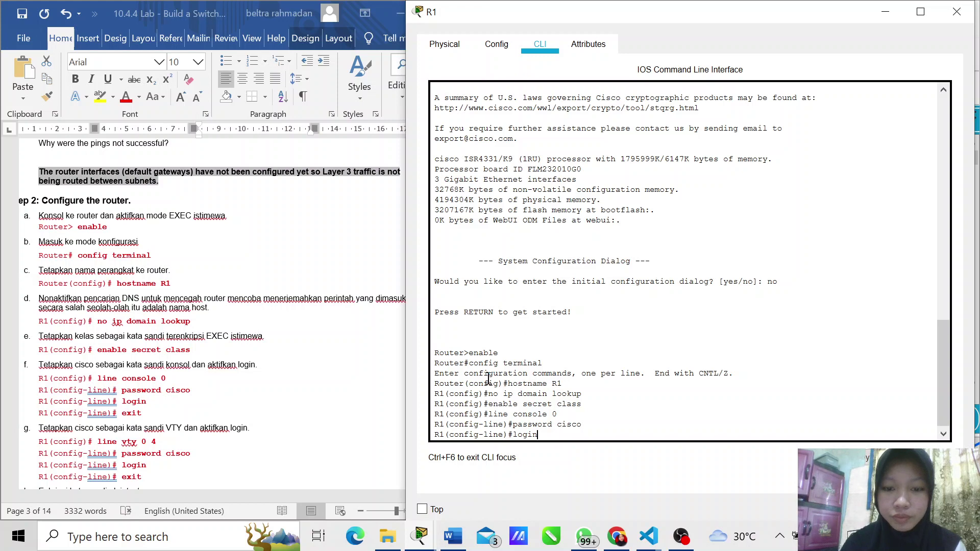
pyautogui.press('Return')
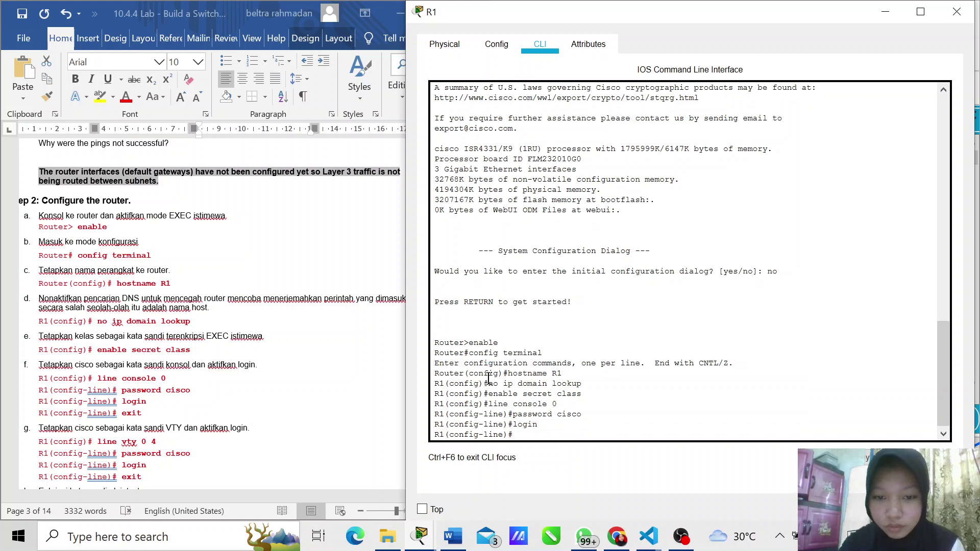
pyautogui.write('ex')
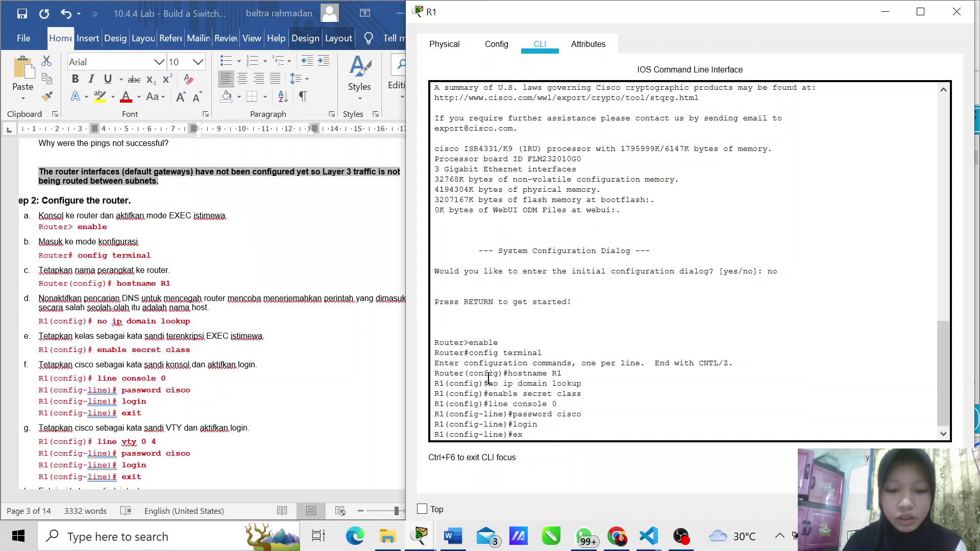
pyautogui.write('it')
pyautogui.press('Return')
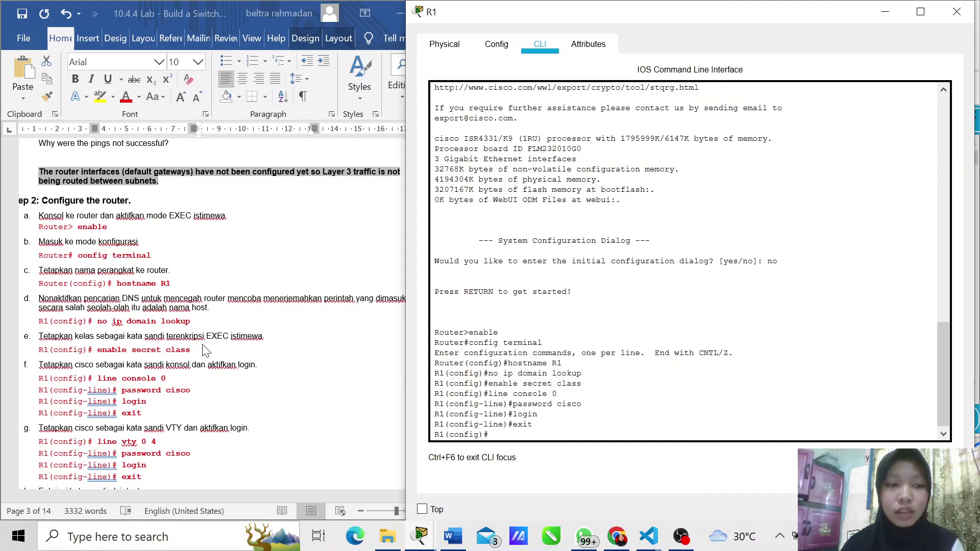
# Step: Give line vty 0 4 the same password, require login, and return to global config
pyautogui.scroll(-3, 205, 349)
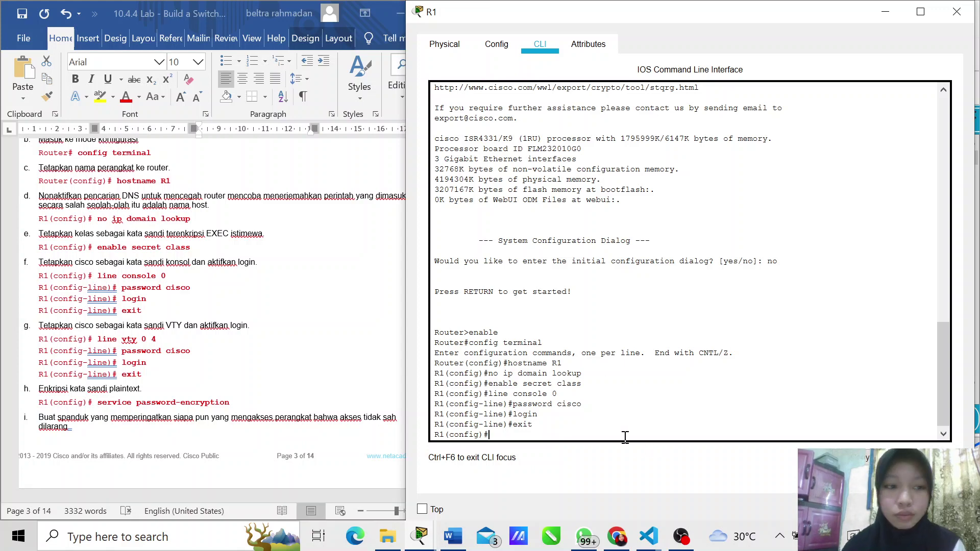
pyautogui.write('line')
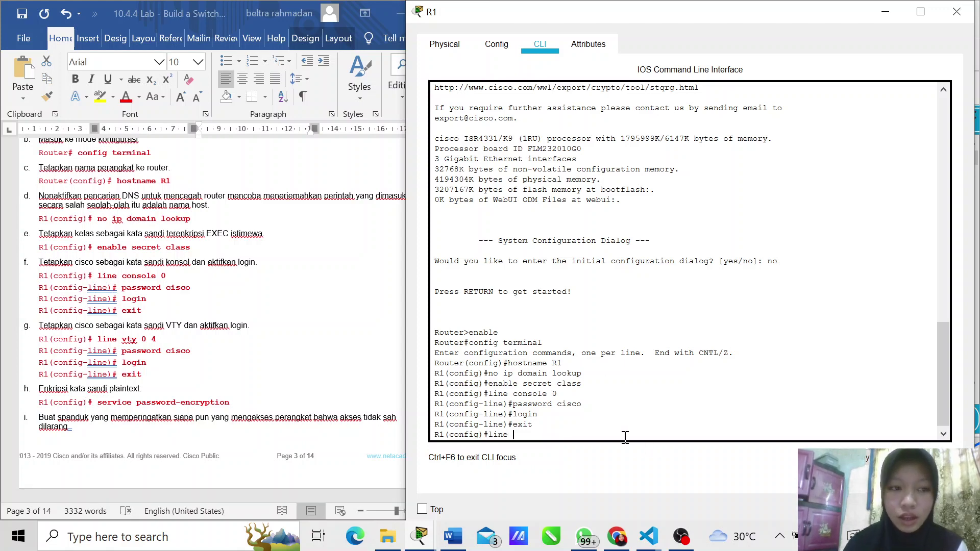
pyautogui.write(' vt')
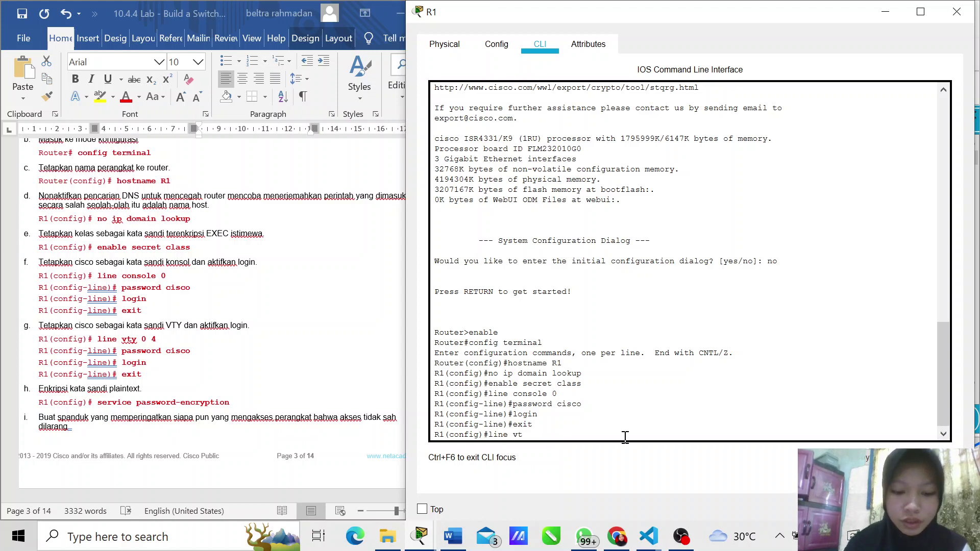
pyautogui.write('y 0 4')
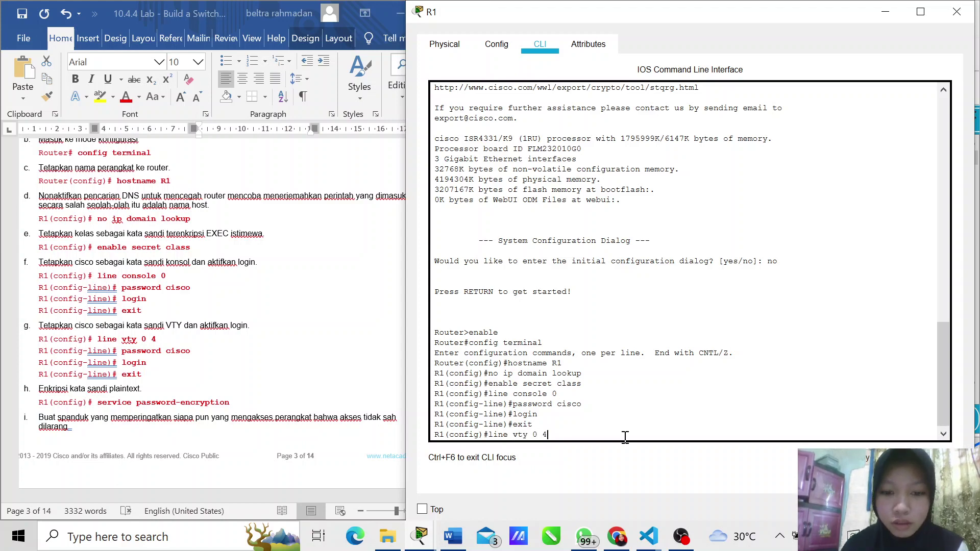
pyautogui.press('Return')
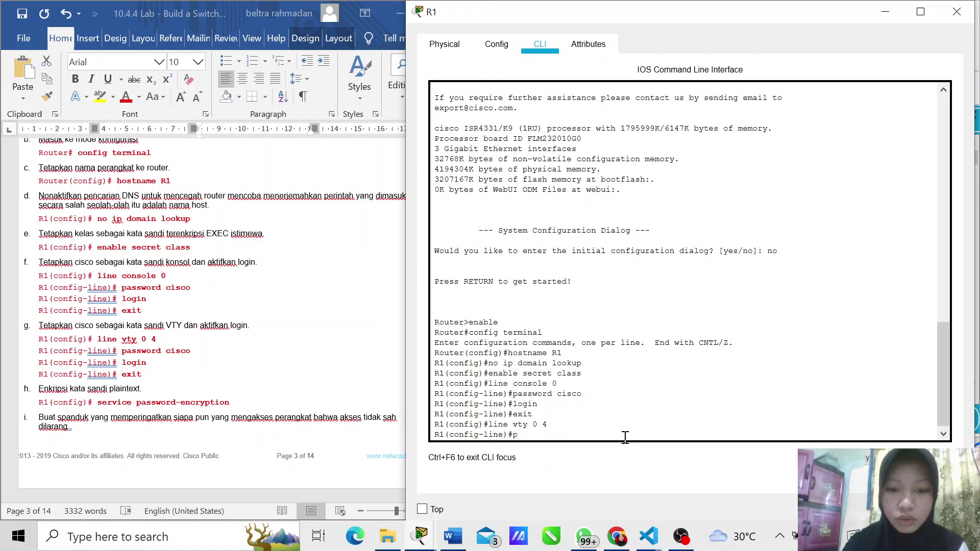
pyautogui.write('password')
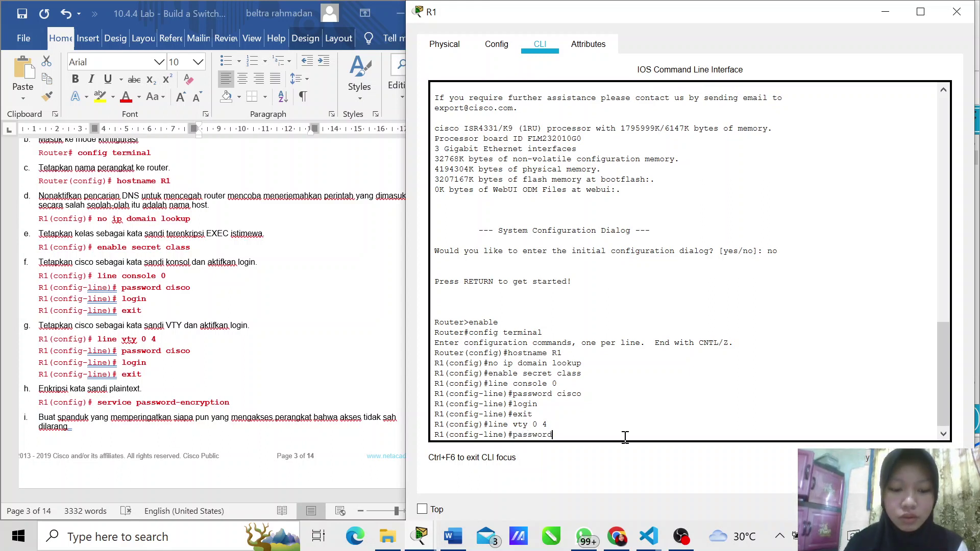
pyautogui.write(' cisco')
pyautogui.press('Return')
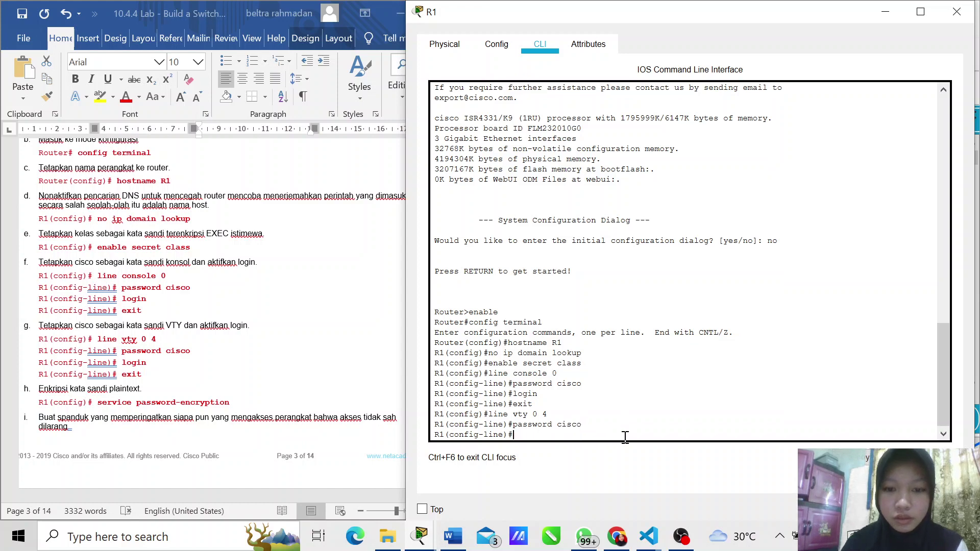
pyautogui.write('login')
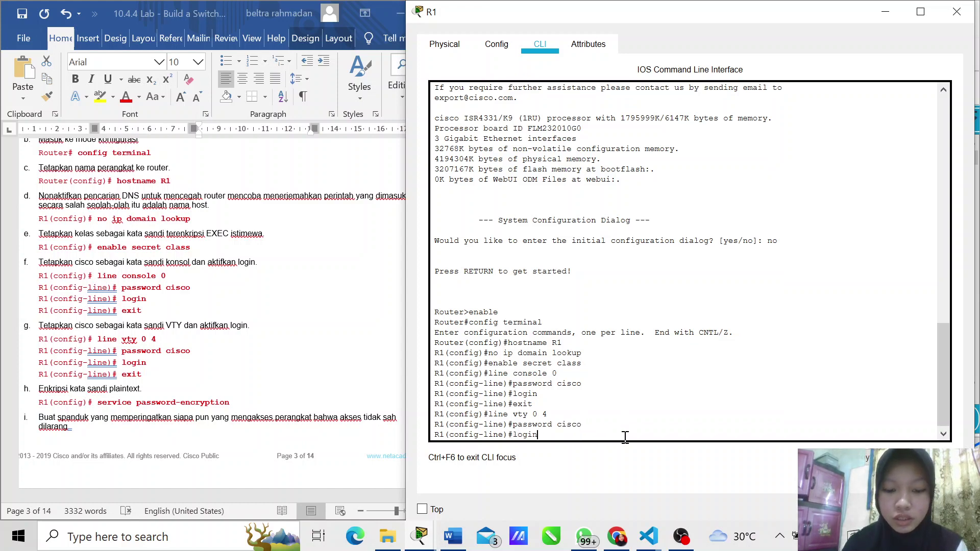
pyautogui.press('Return')
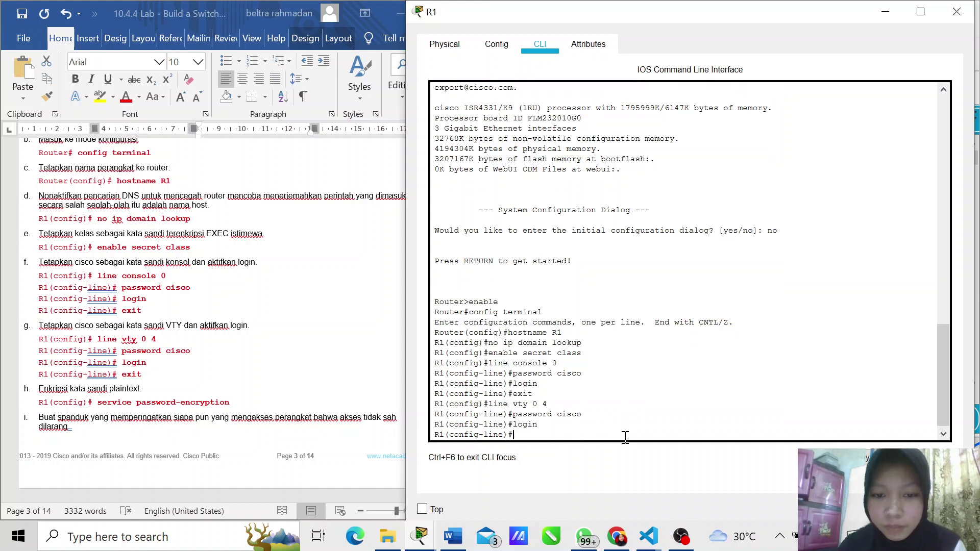
pyautogui.write('exit')
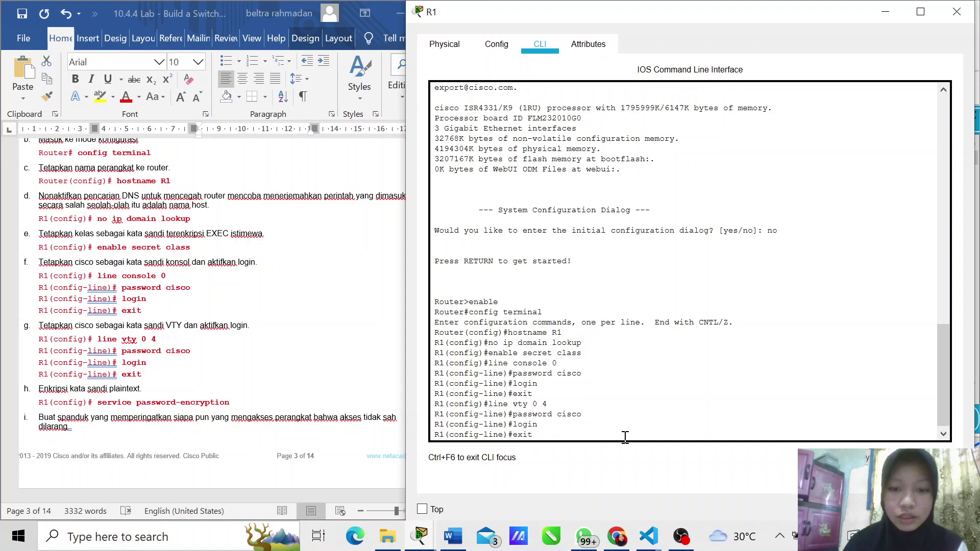
pyautogui.press('Return')
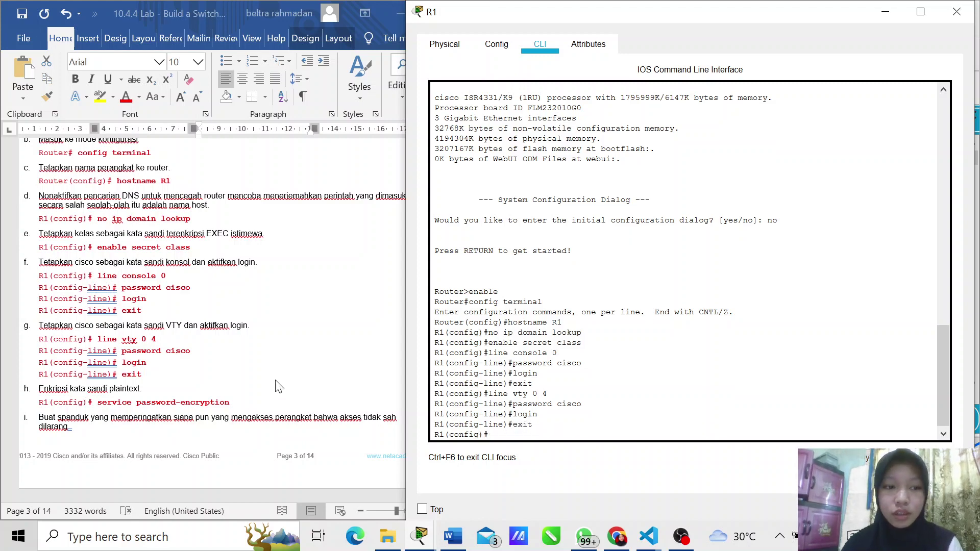
# Step: Apply 'service password-encryption' at the R1(config)# prompt
pyautogui.scroll(-5, 278, 387)
pyautogui.scroll(-1, 279, 388)
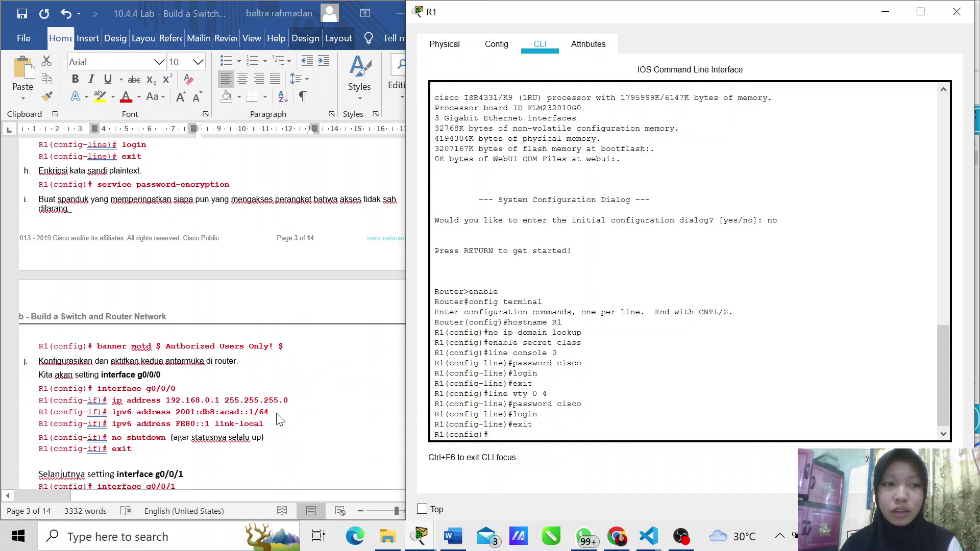
pyautogui.scroll(1, 159, 201)
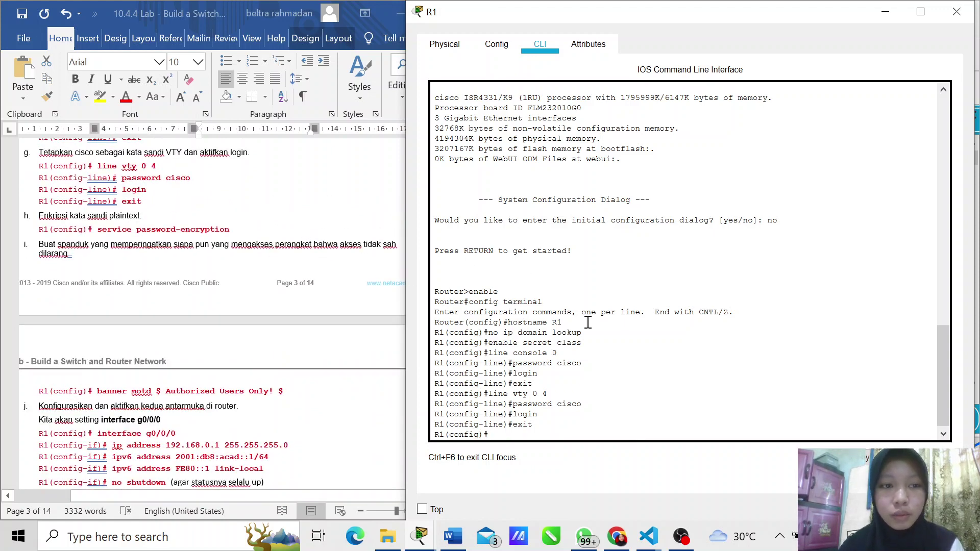
pyautogui.write('ser')
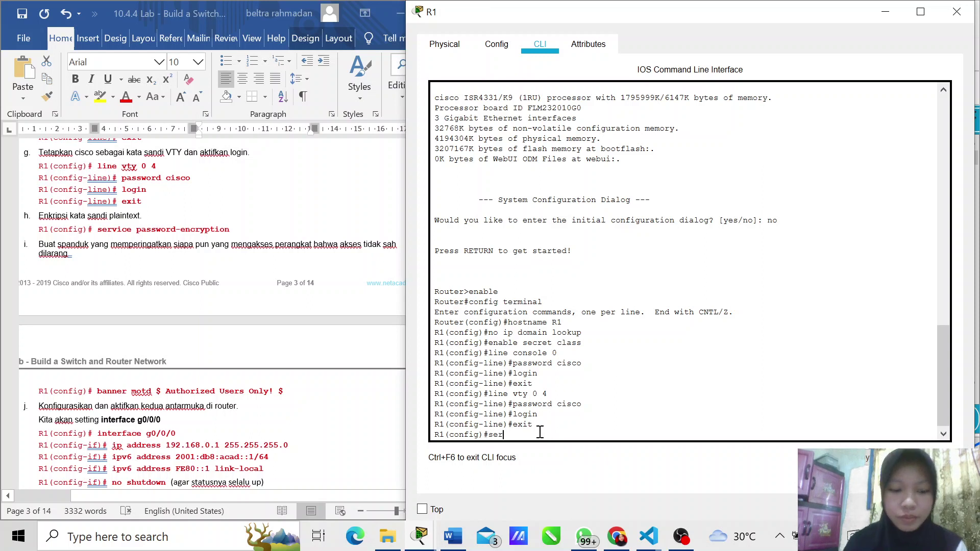
pyautogui.write('vice')
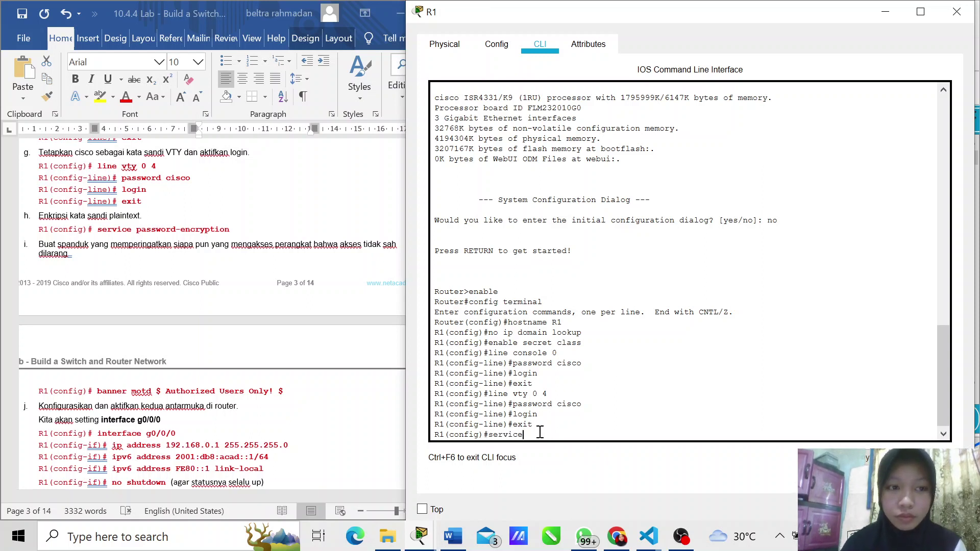
pyautogui.write(' password')
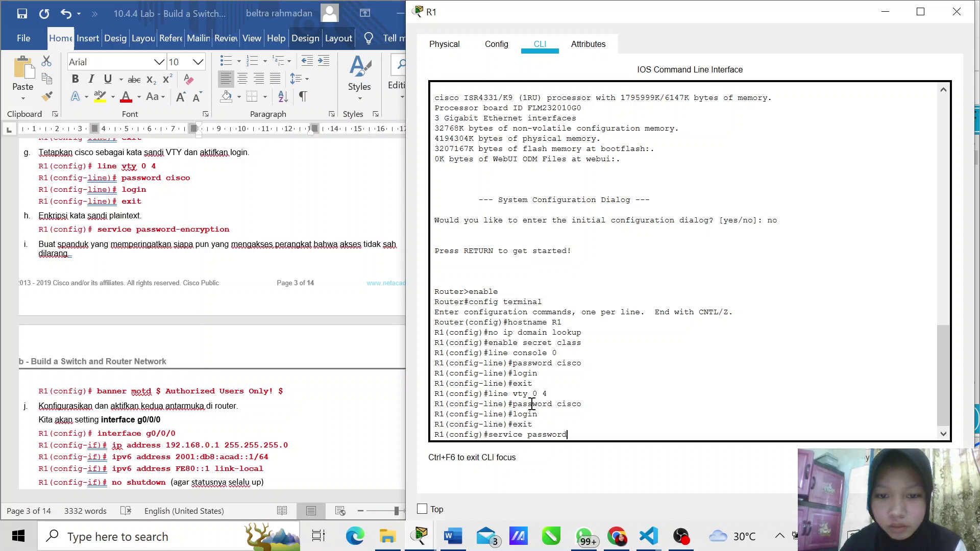
pyautogui.write('-')
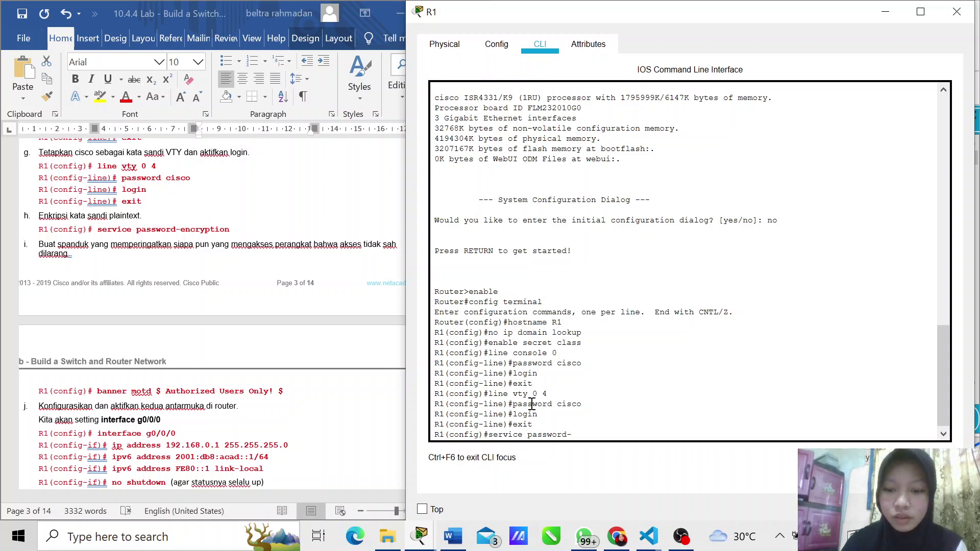
pyautogui.write('en')
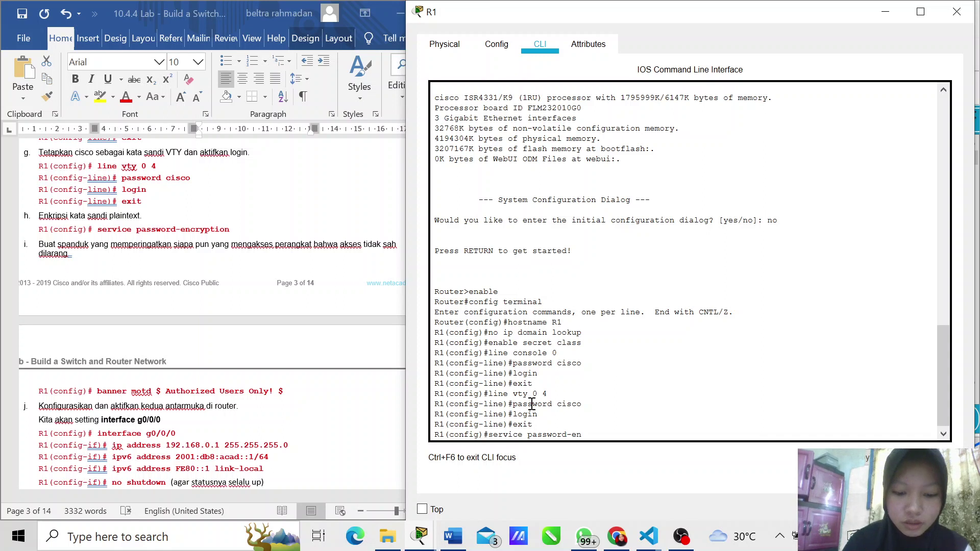
pyautogui.write('cry')
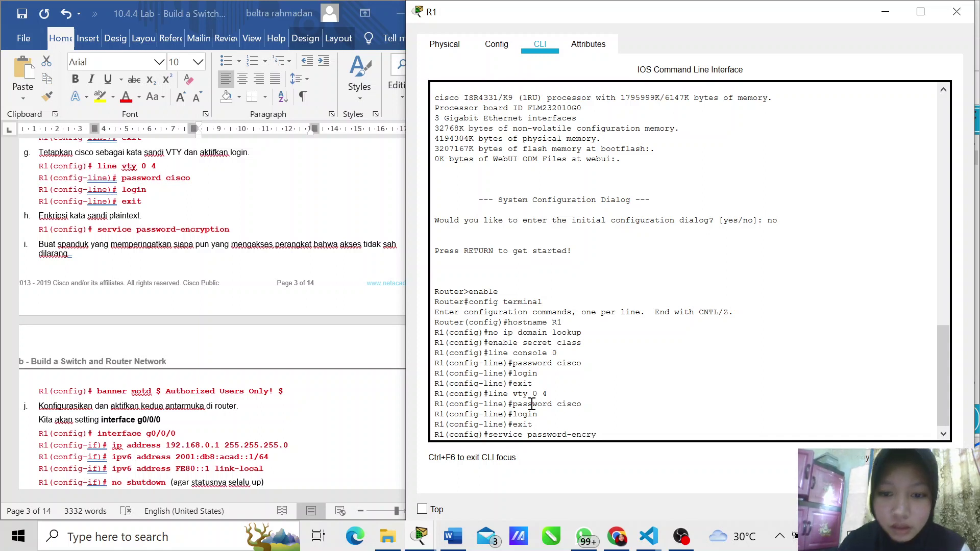
pyautogui.write('ptio')
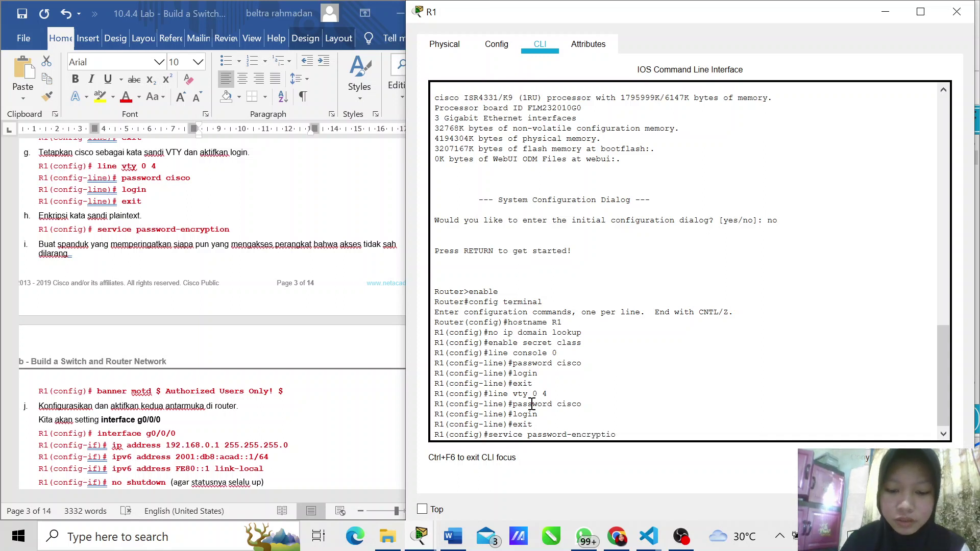
pyautogui.write('n')
pyautogui.press('Return')
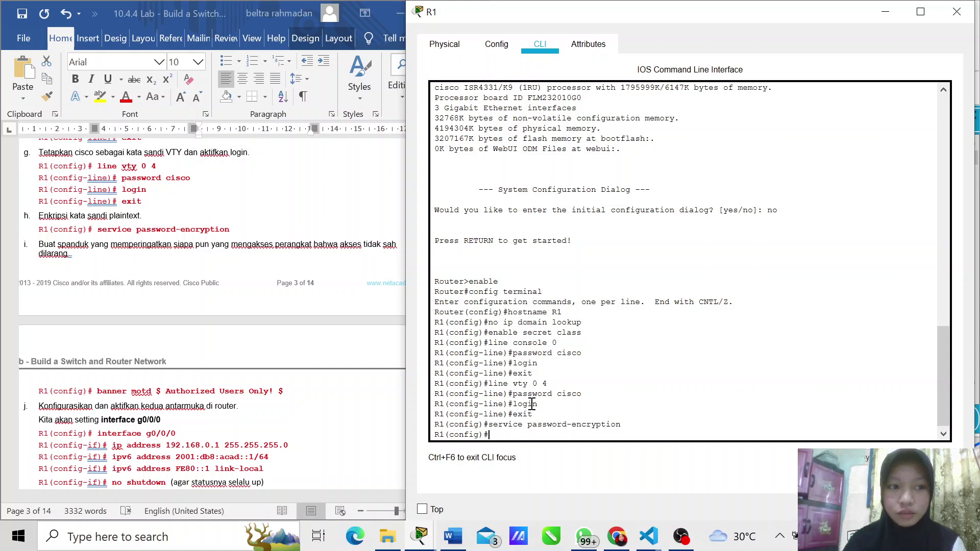
pyautogui.scroll(-1, 317, 294)
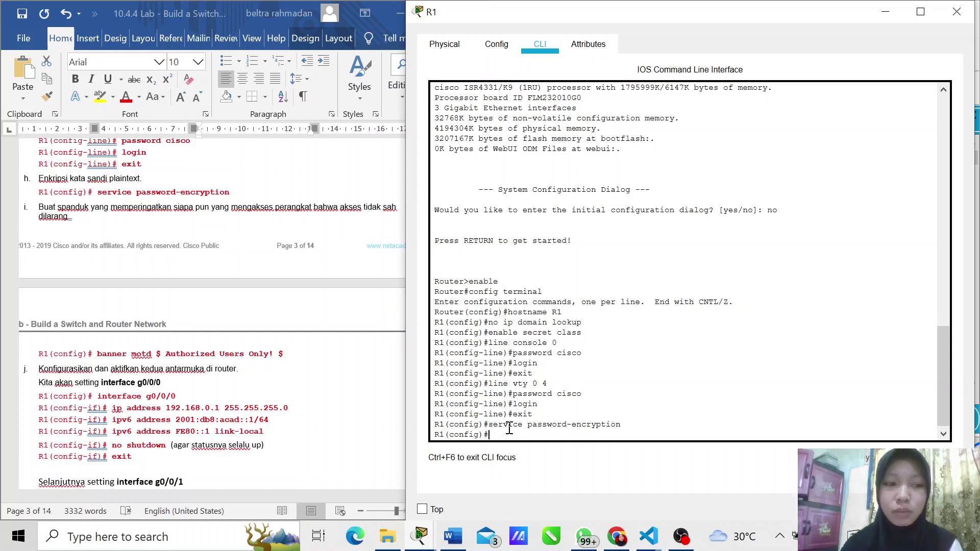
# Step: Configure the MOTD banner 'Authorized Users Only!' using $ as the delimiter
pyautogui.write('b')
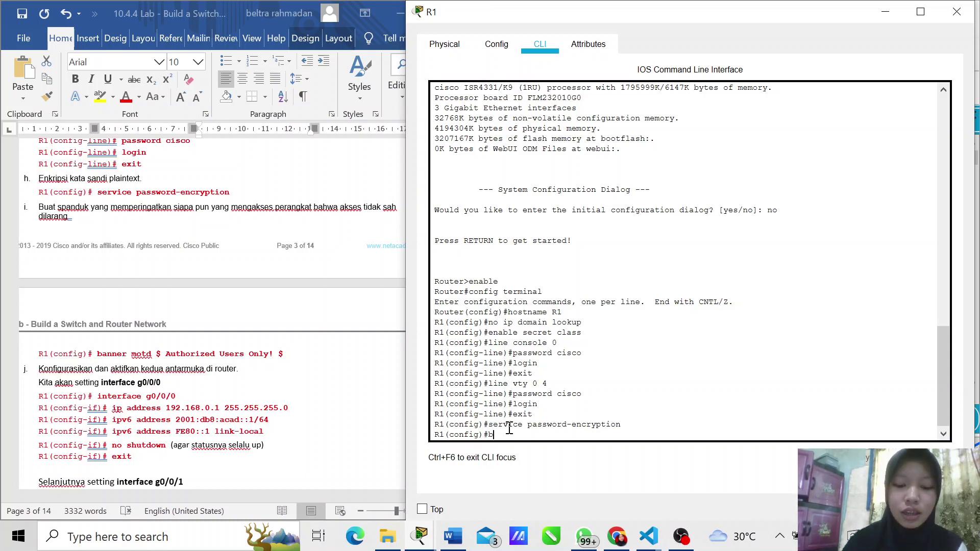
pyautogui.write('anner motd')
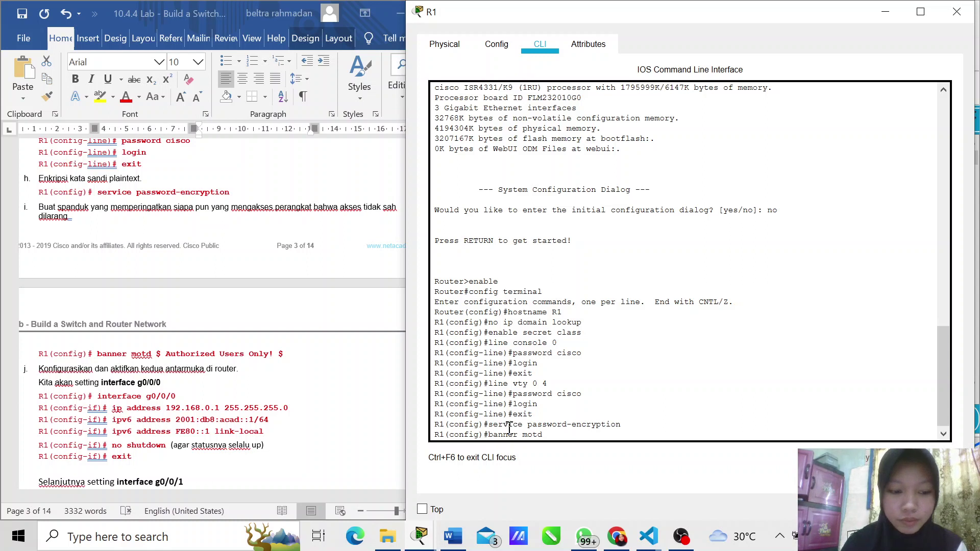
pyautogui.write(' $')
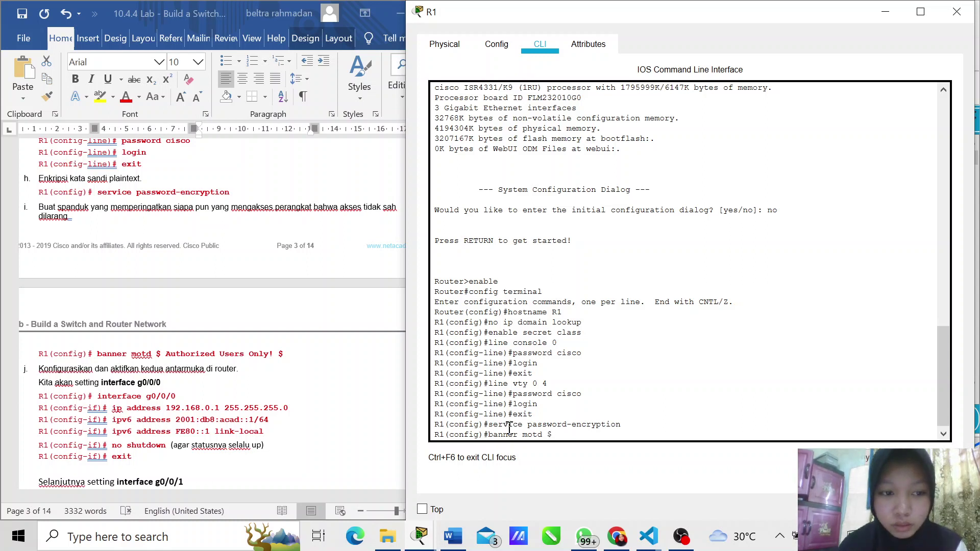
pyautogui.write(' Aut')
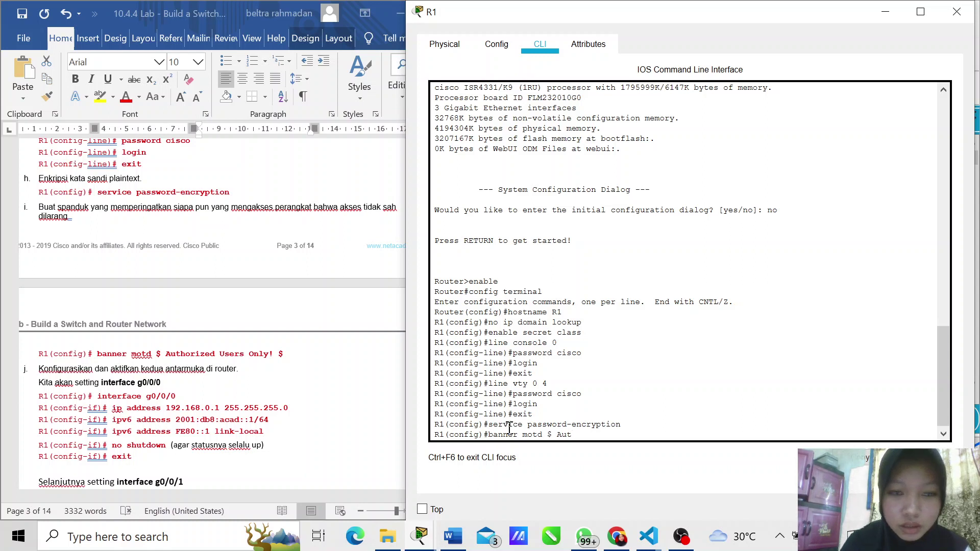
pyautogui.write('ho')
pyautogui.write('ri')
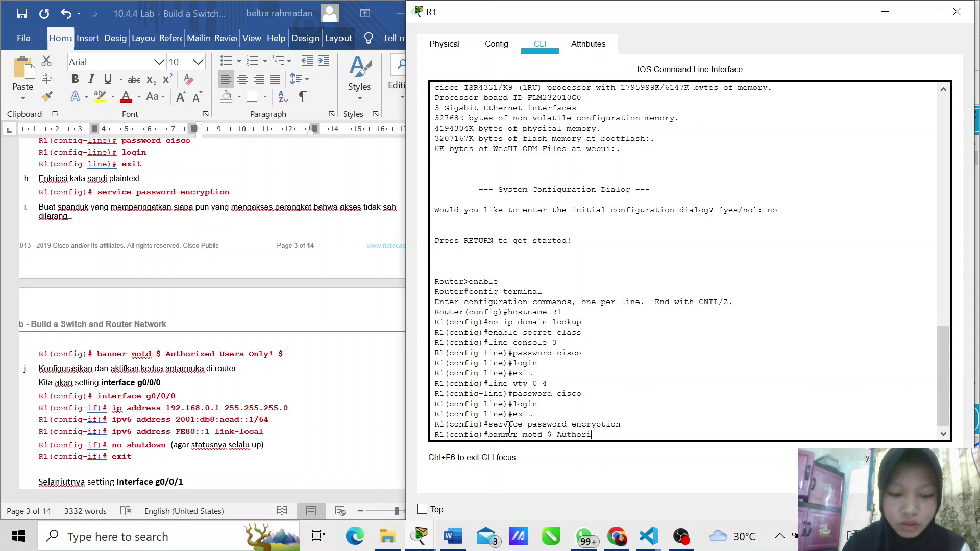
pyautogui.write('zed')
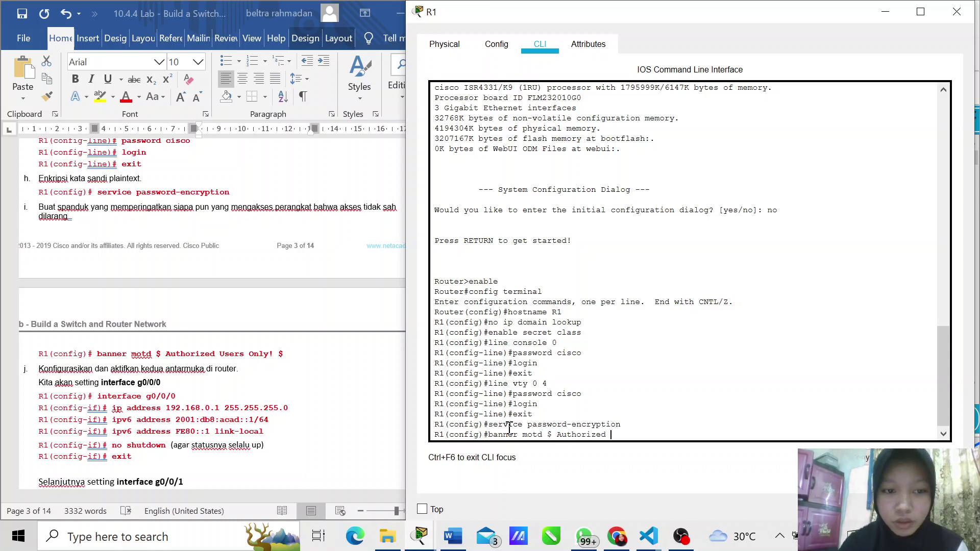
pyautogui.write(' Users ')
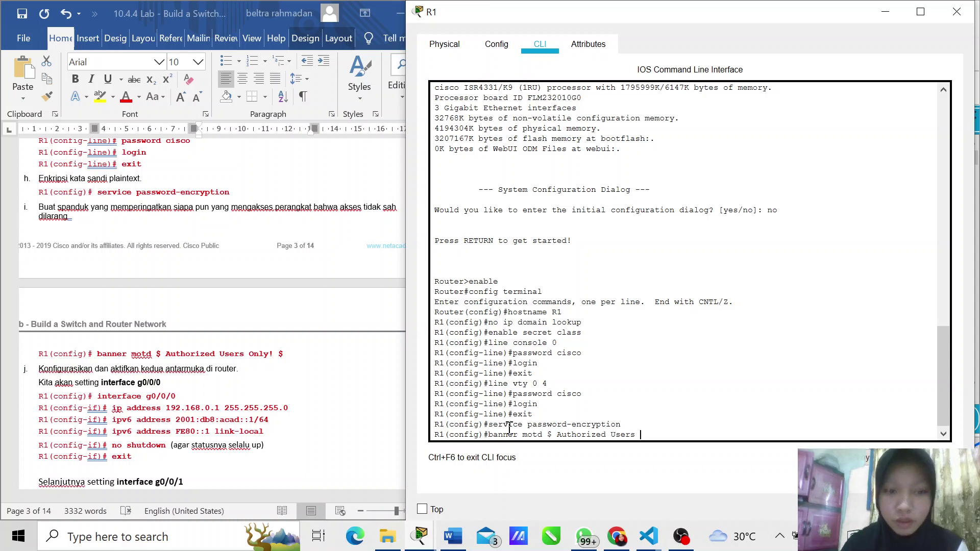
pyautogui.write('Only')
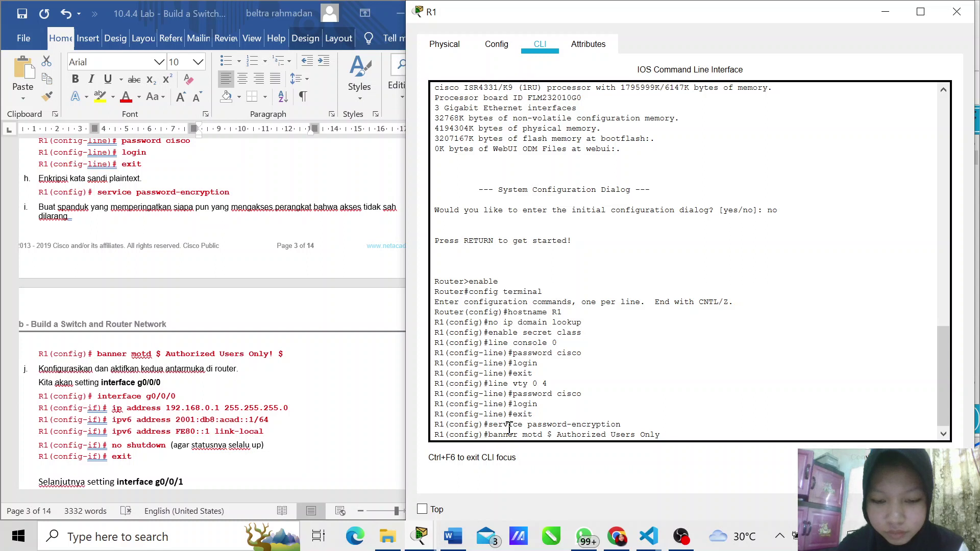
pyautogui.write('!')
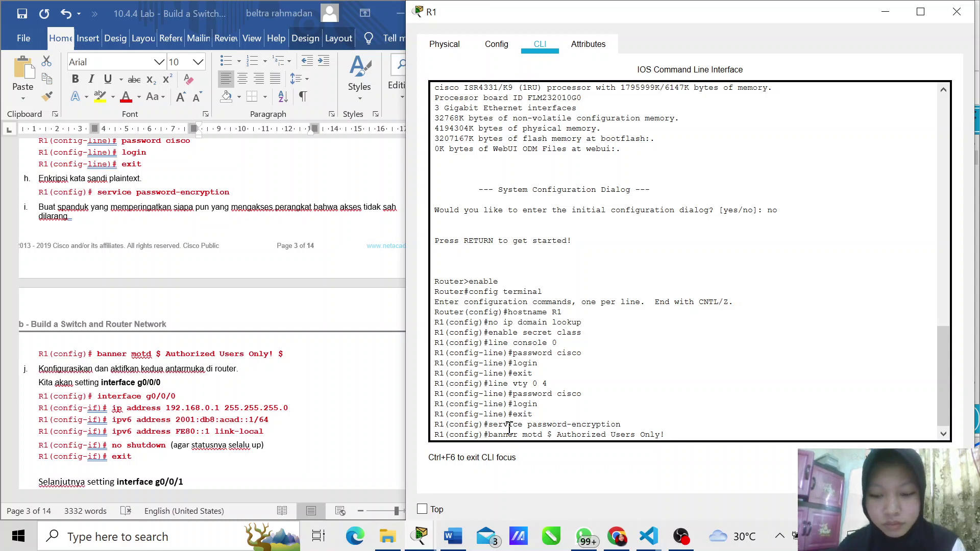
pyautogui.write(' $')
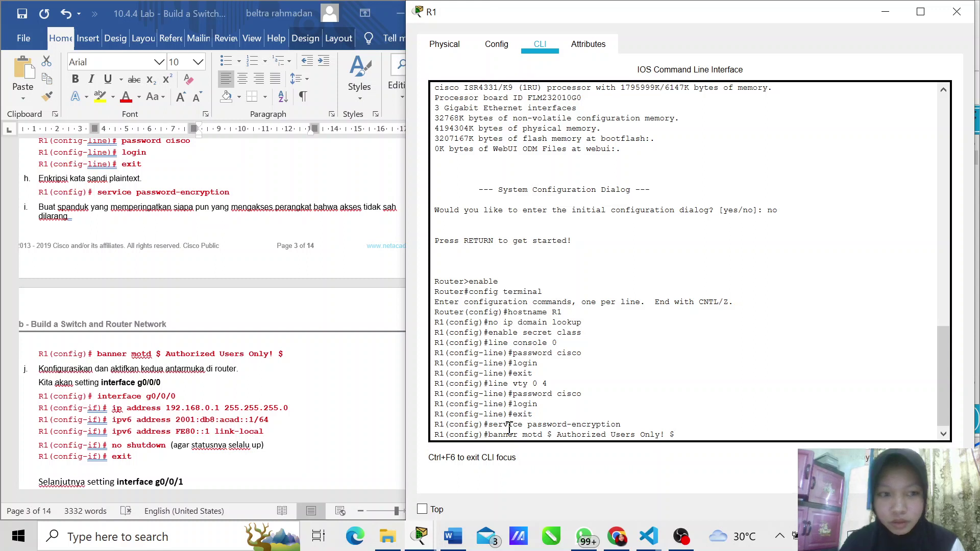
pyautogui.press('Return')
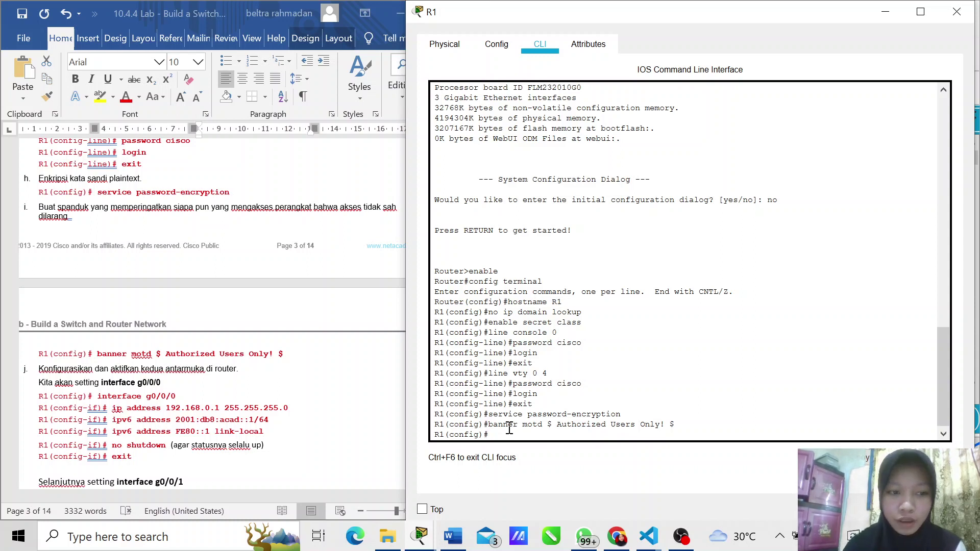
# Step: Assign IPv4 address 192.168.0.1 255.255.255.0 to interface g0/0/0
pyautogui.write('interface ')
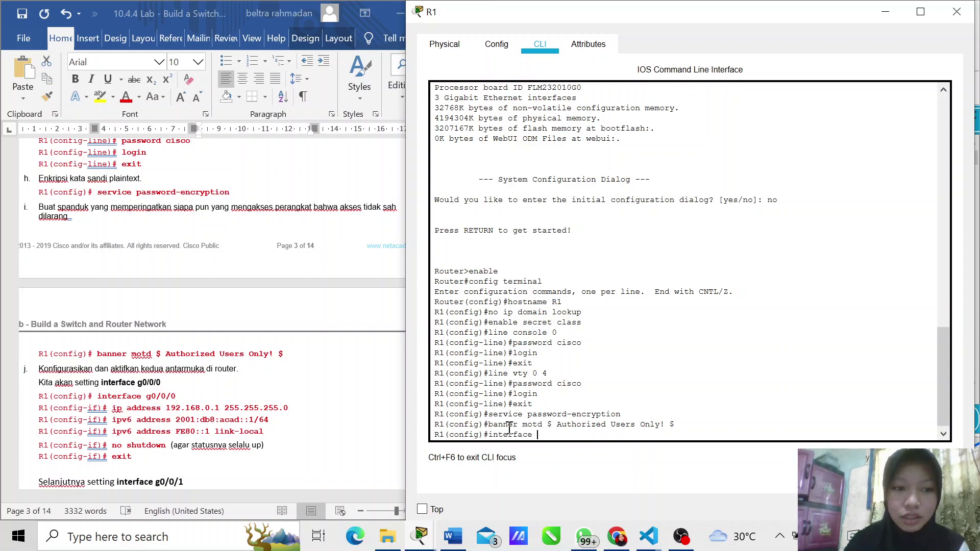
pyautogui.write('g0/0')
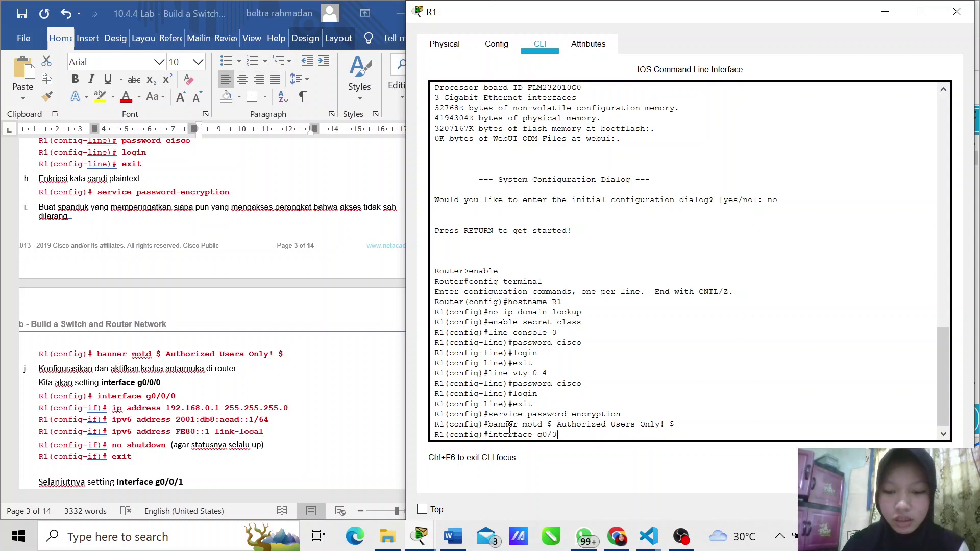
pyautogui.write('/0')
pyautogui.press('Return')
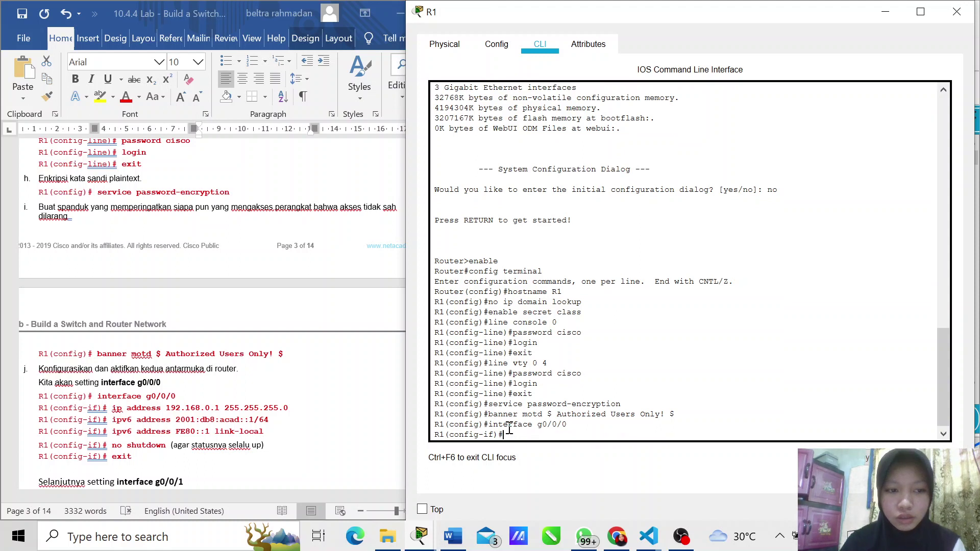
pyautogui.write('ip ')
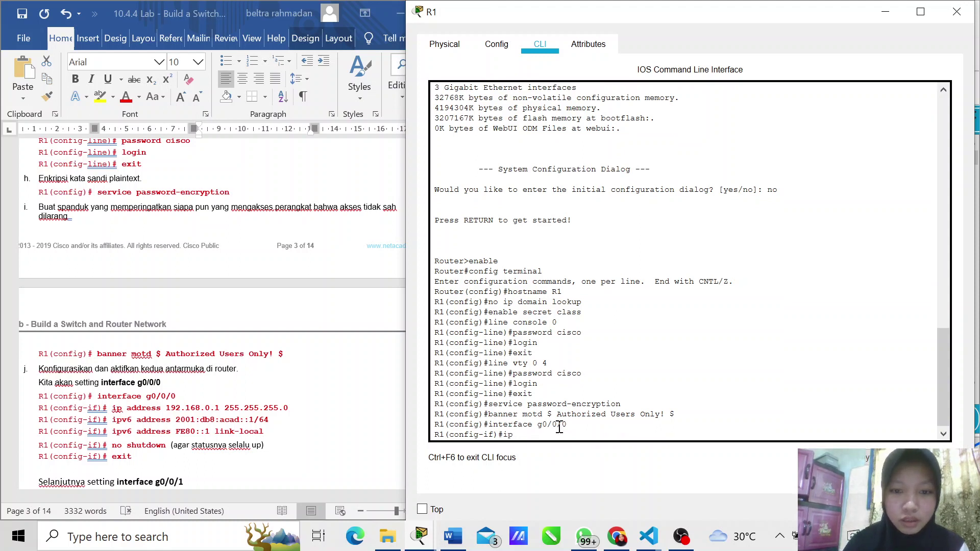
pyautogui.write('ad')
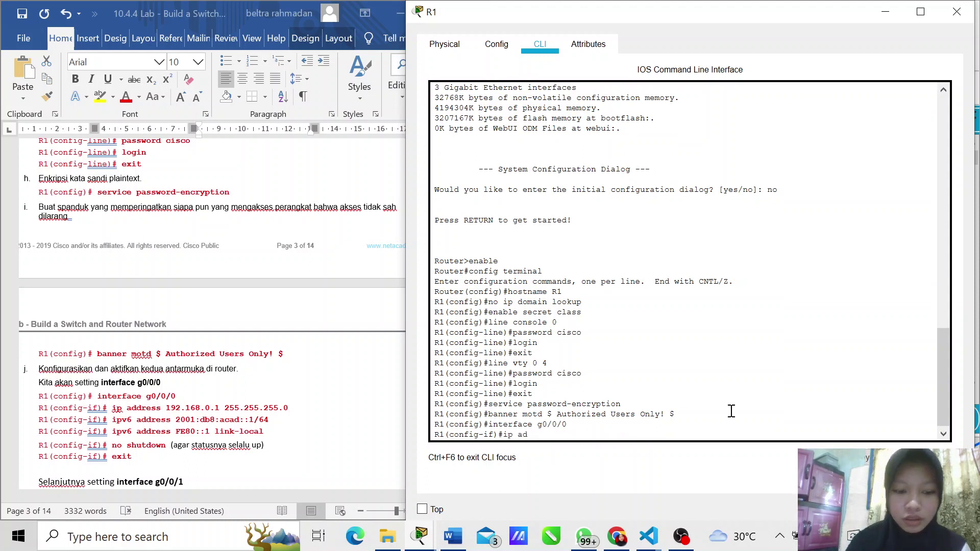
pyautogui.write('dres')
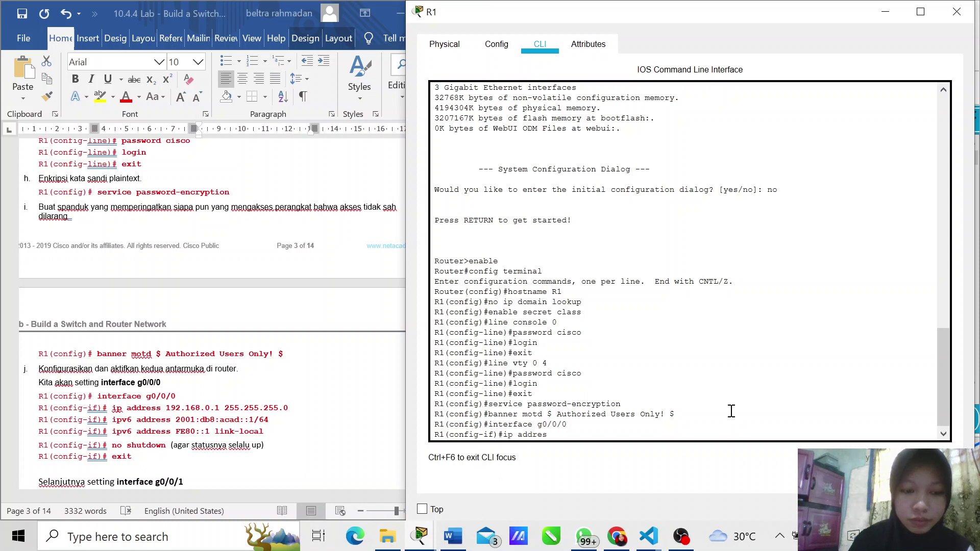
pyautogui.write('s 1')
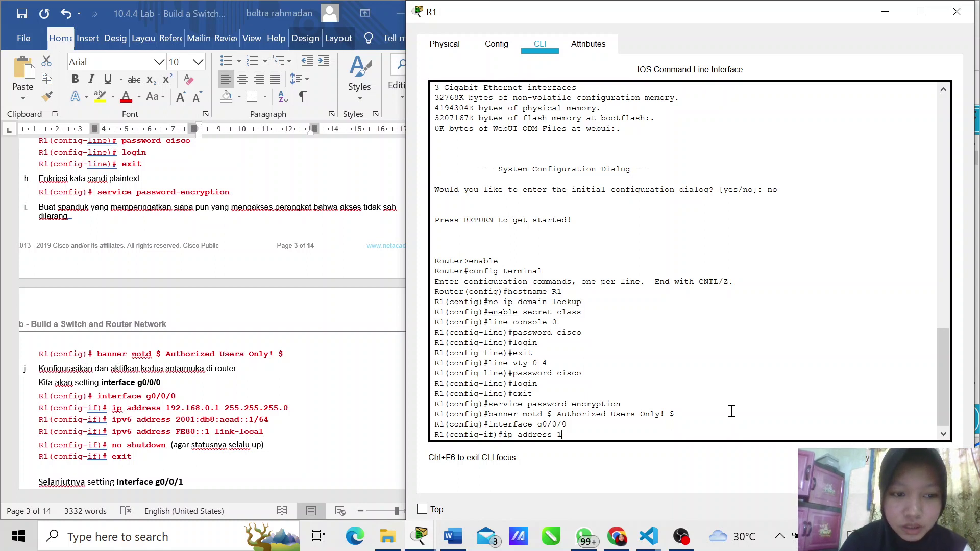
pyautogui.write('92')
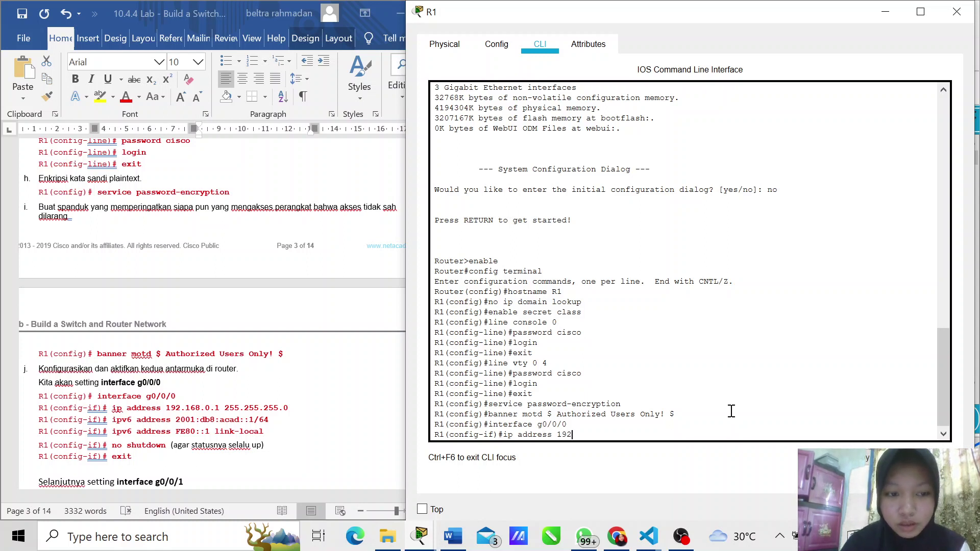
pyautogui.write('.168')
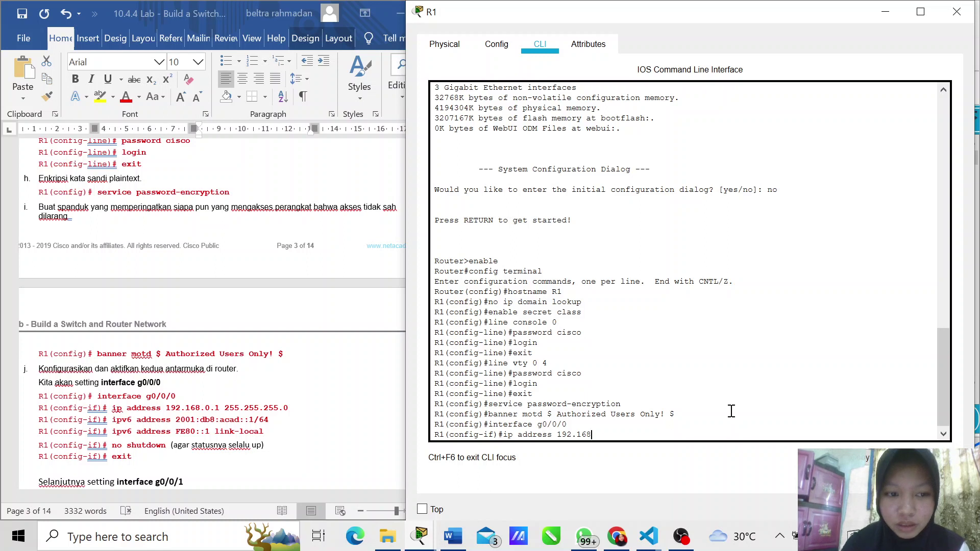
pyautogui.write('.0')
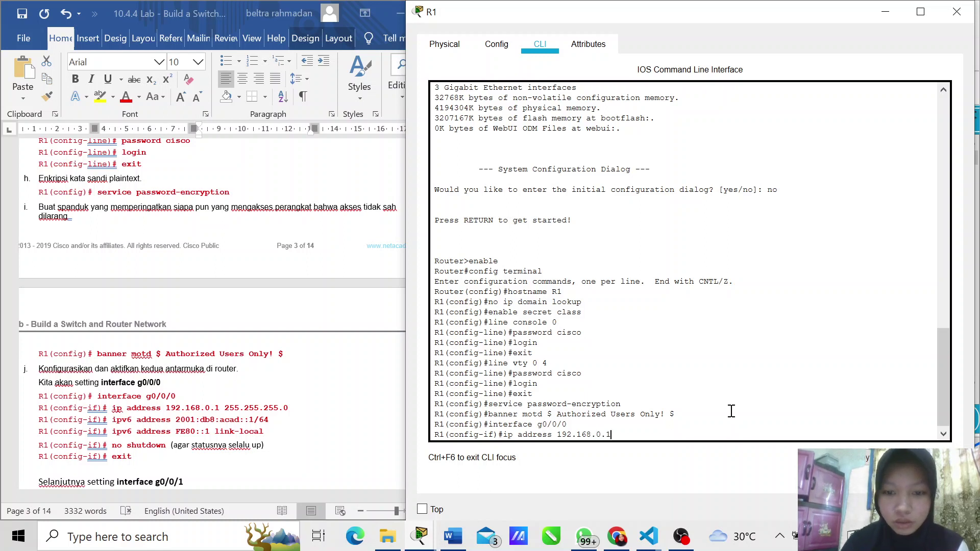
pyautogui.write('.1')
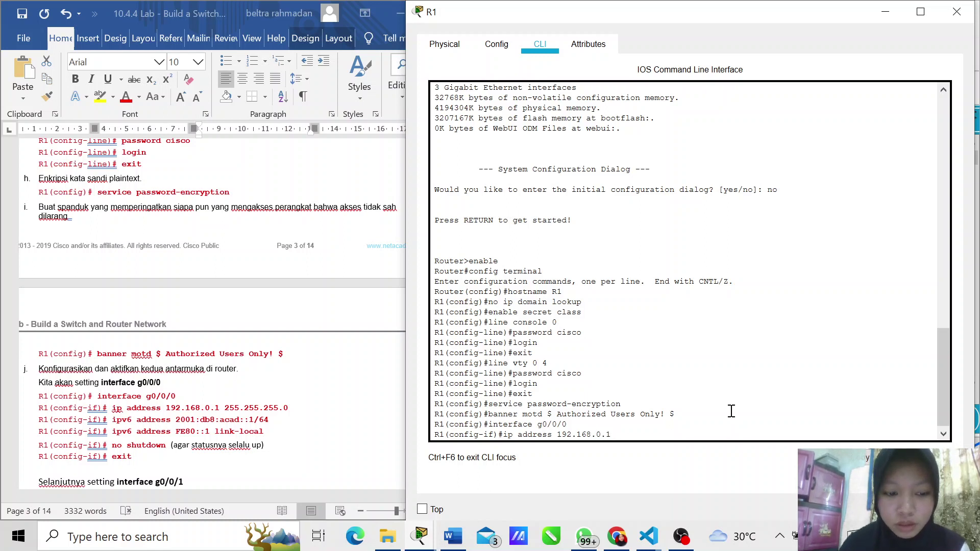
pyautogui.write(' 2')
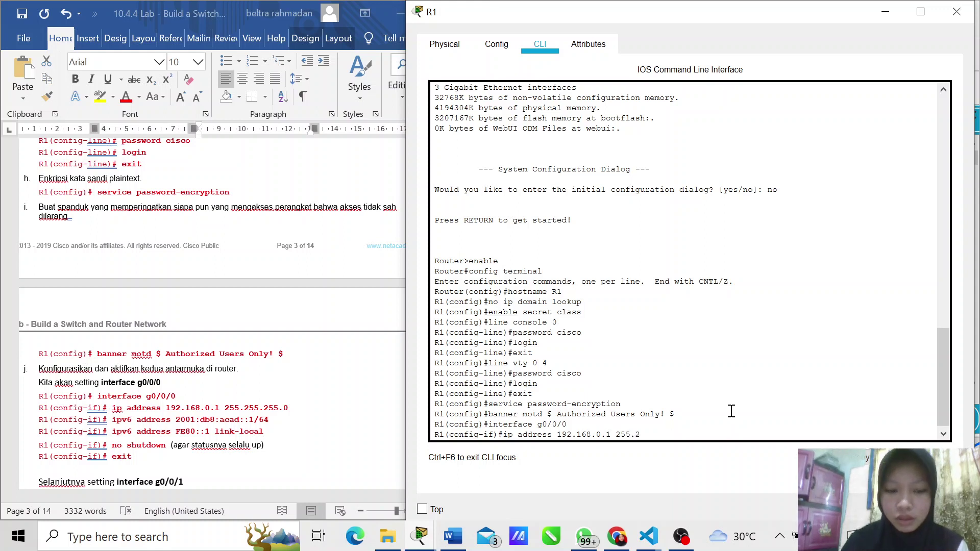
pyautogui.write('55.255')
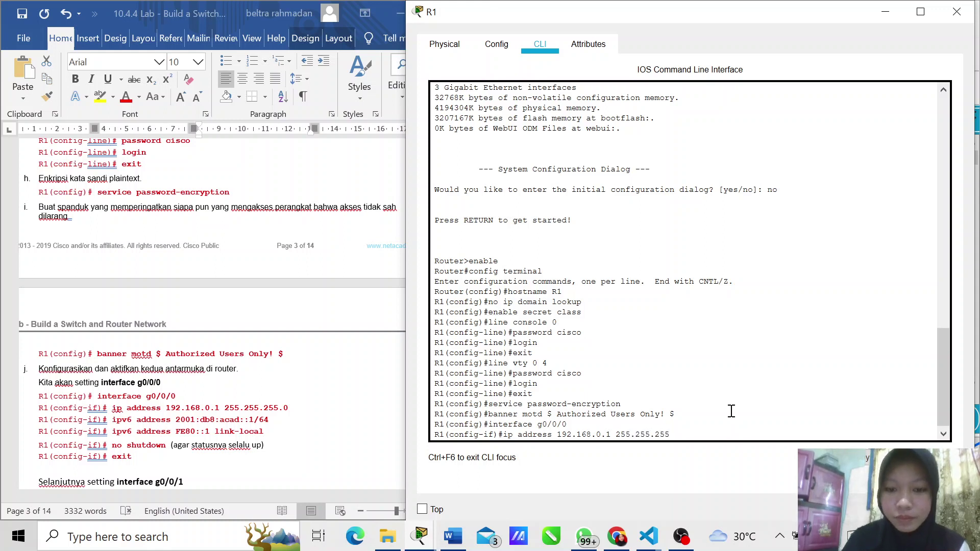
pyautogui.write('.255.0')
pyautogui.press('Return')
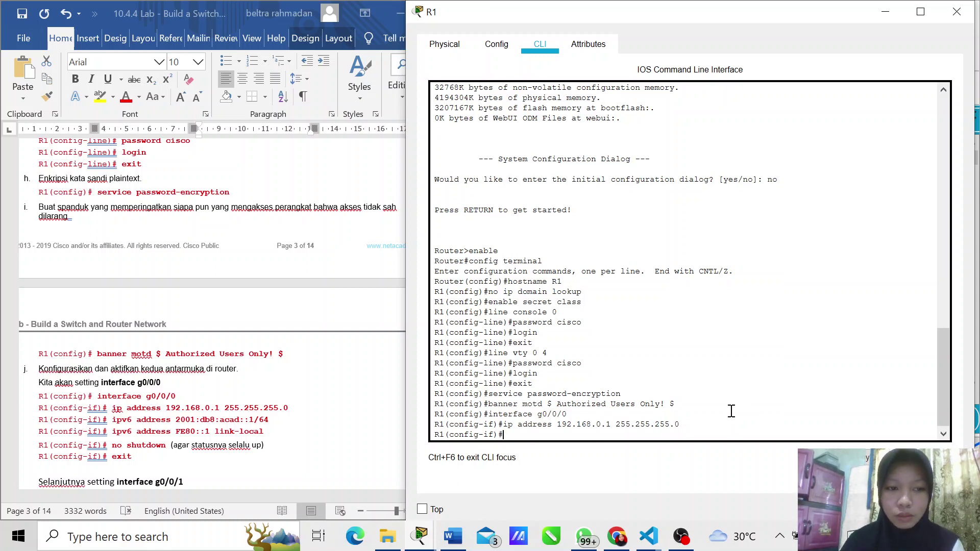
pyautogui.write('ip')
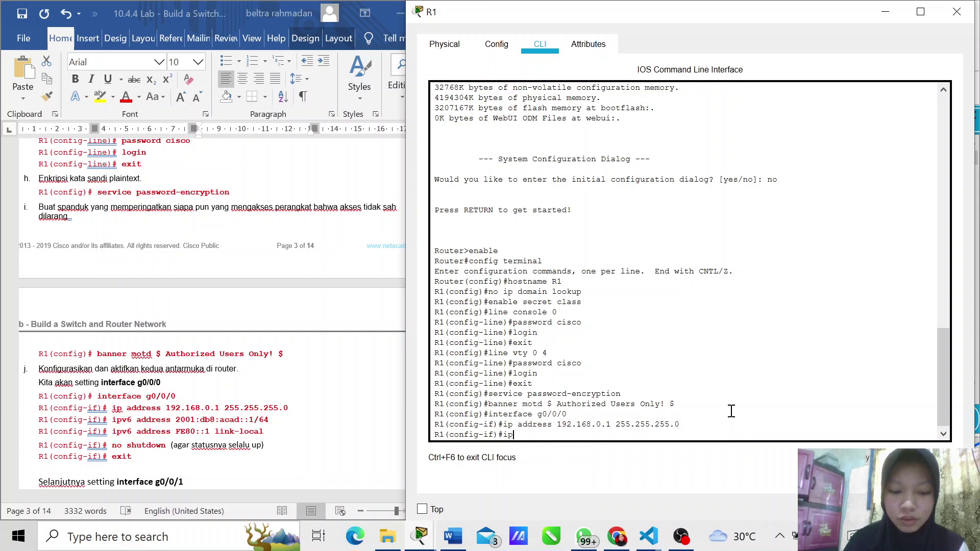
pyautogui.write('v6')
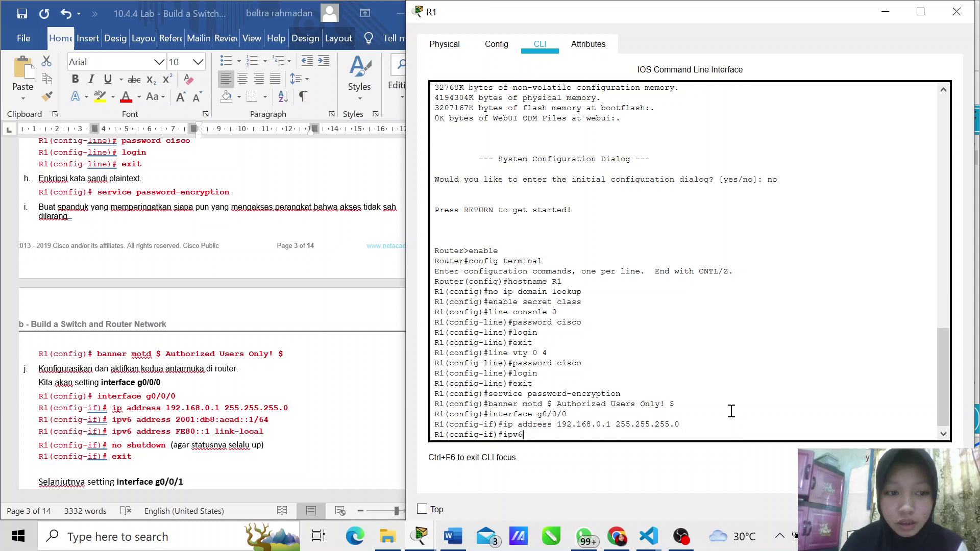
pyautogui.write(' adress')
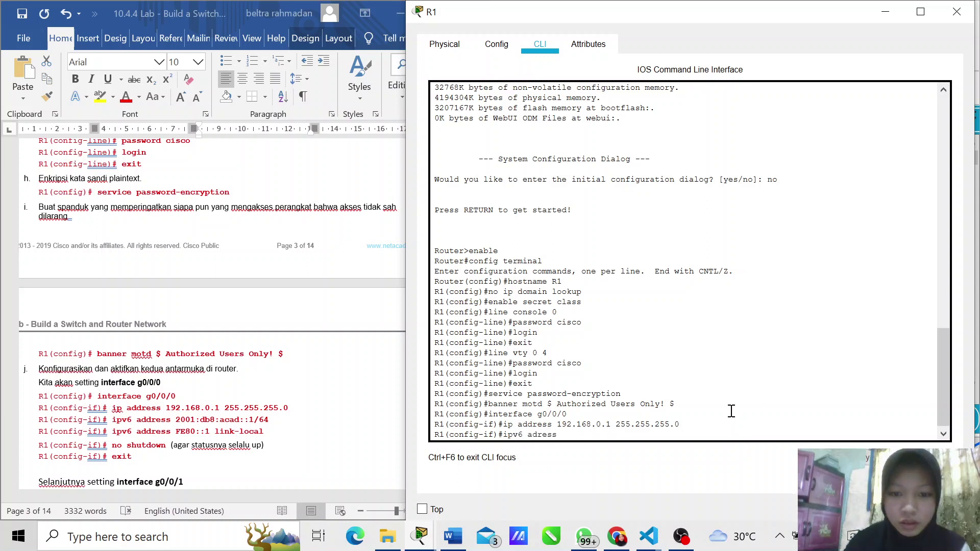
# Step: Give g0/0/0 the global IPv6 address 2001:db8:acad::1/64, pasted from the lab instructions
pyautogui.press('BackSpace')
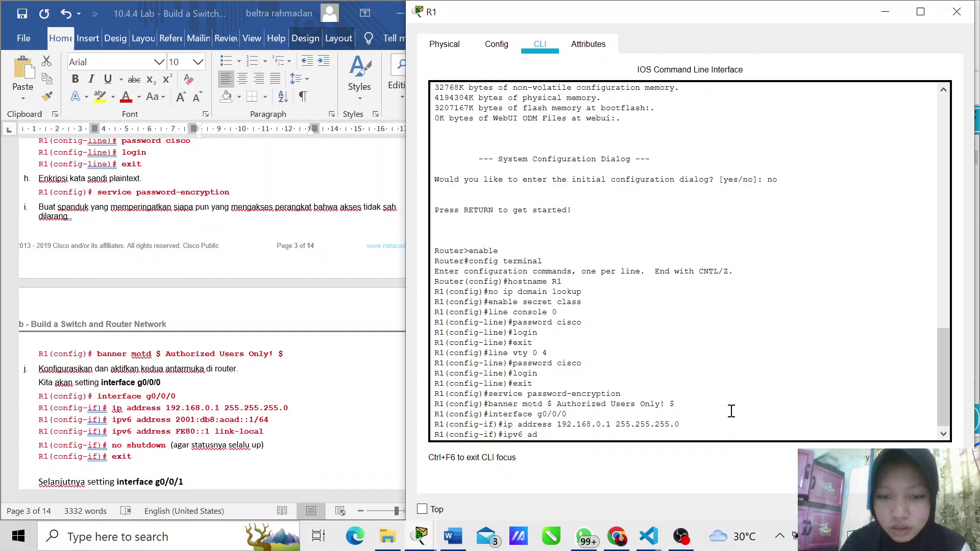
pyautogui.write('dress')
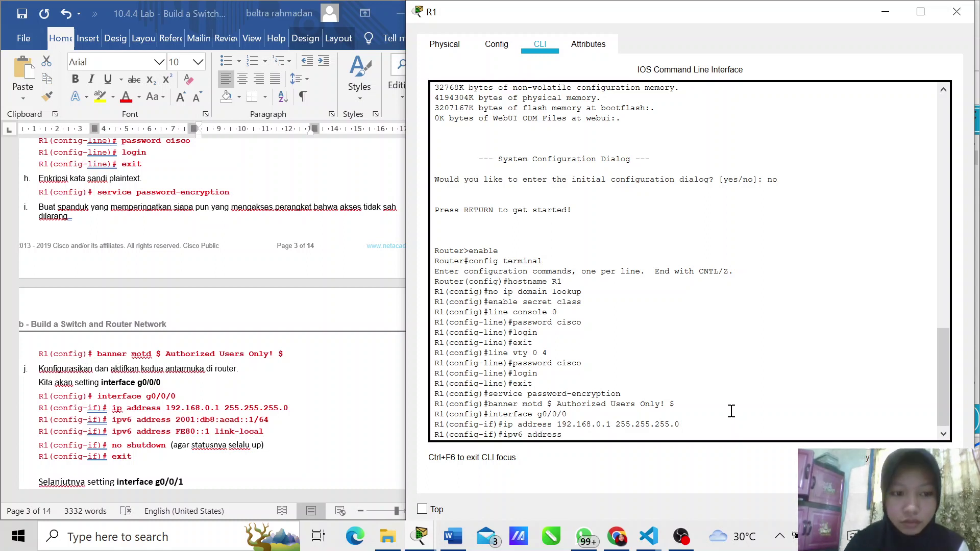
pyautogui.write(' 20')
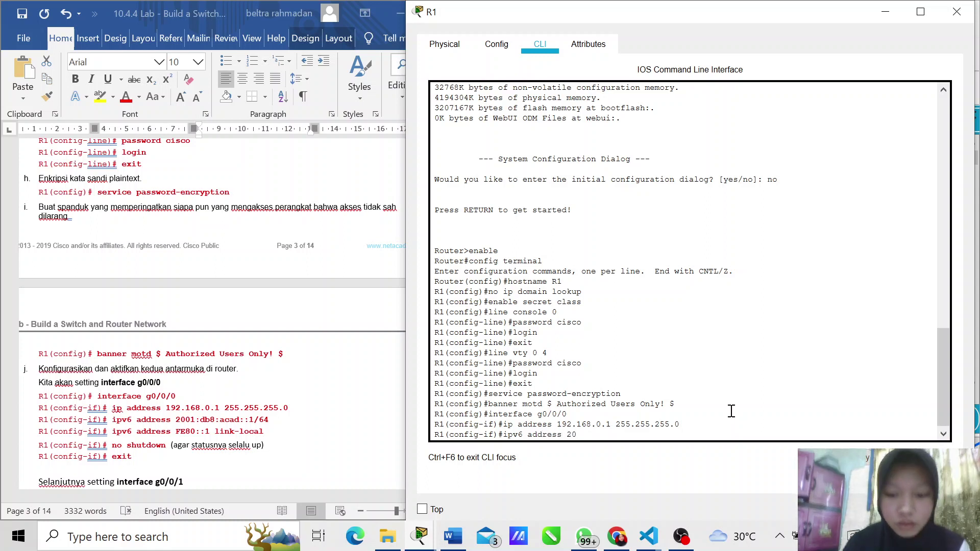
pyautogui.write('02')
pyautogui.press('BackSpace')
pyautogui.write('1')
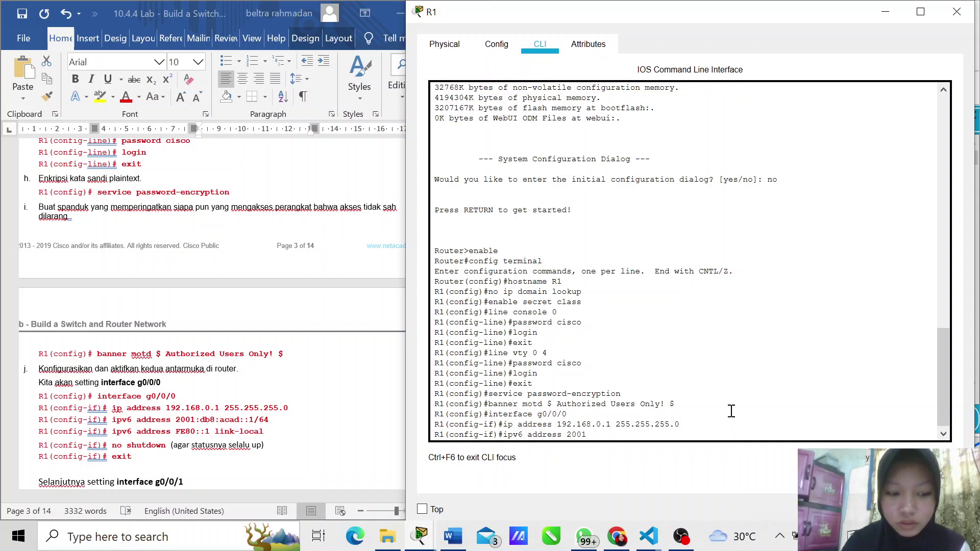
pyautogui.press('BackSpace')
pyautogui.press('BackSpace')
pyautogui.press('BackSpace')
pyautogui.press('BackSpace')
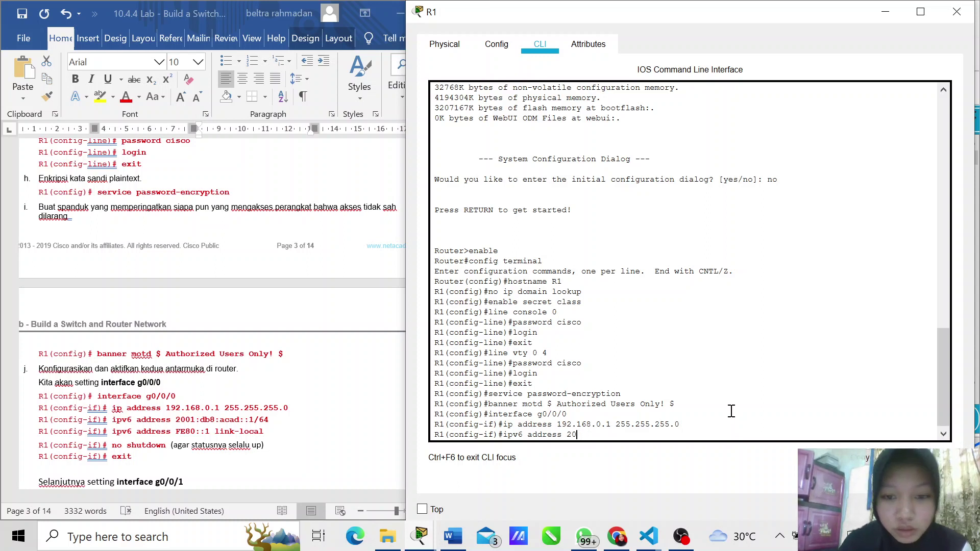
pyautogui.click(289, 421)
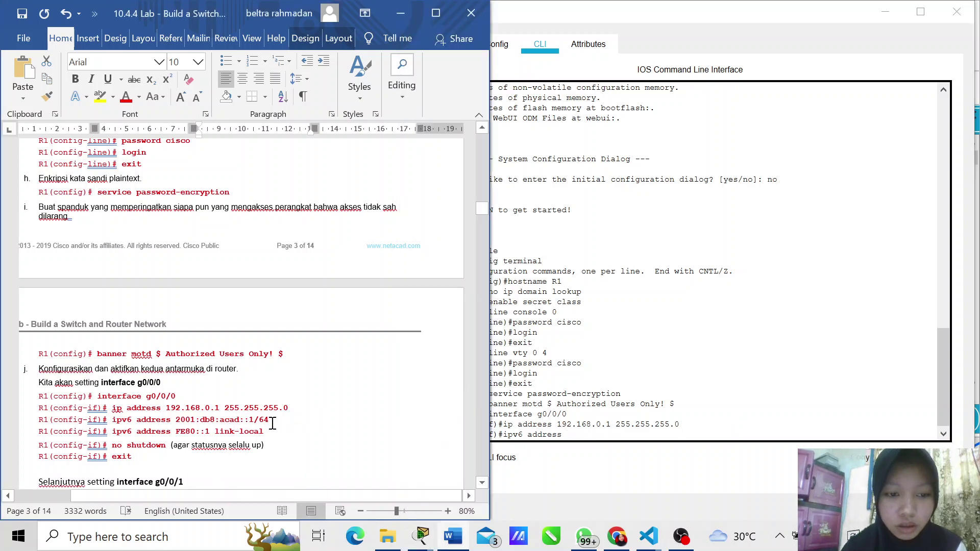
pyautogui.moveTo(269, 421); pyautogui.dragTo(186, 421)
pyautogui.hotkey('ctrl', 'c')
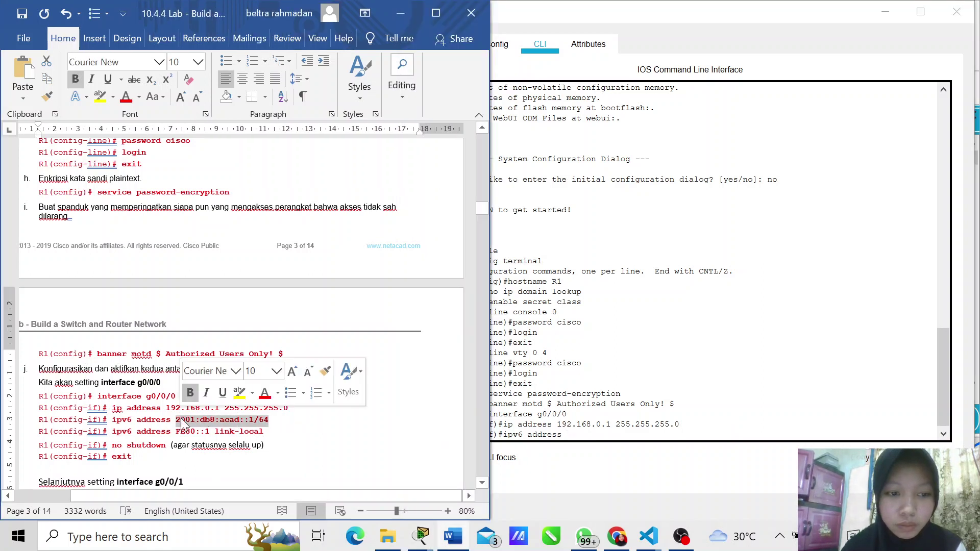
pyautogui.click(732, 306)
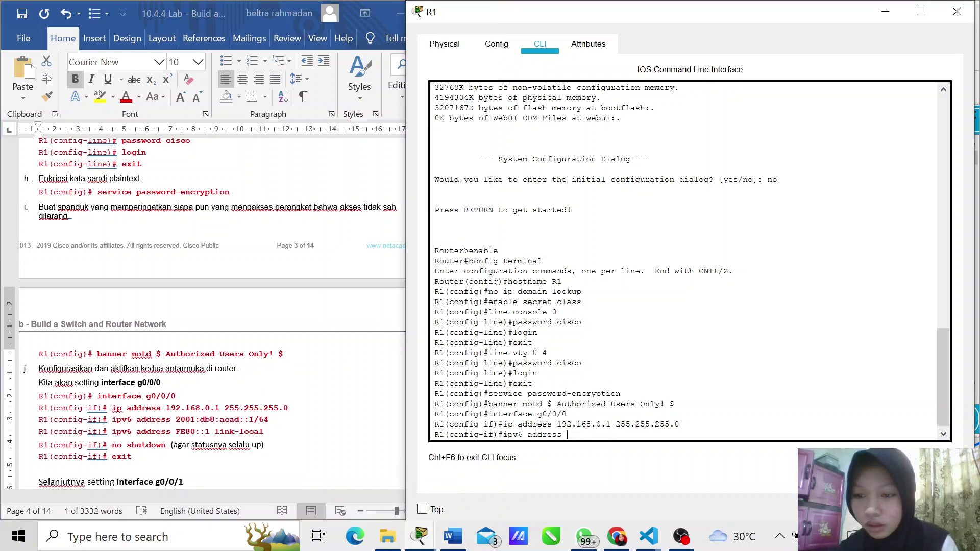
pyautogui.hotkey('ctrl', 'v')
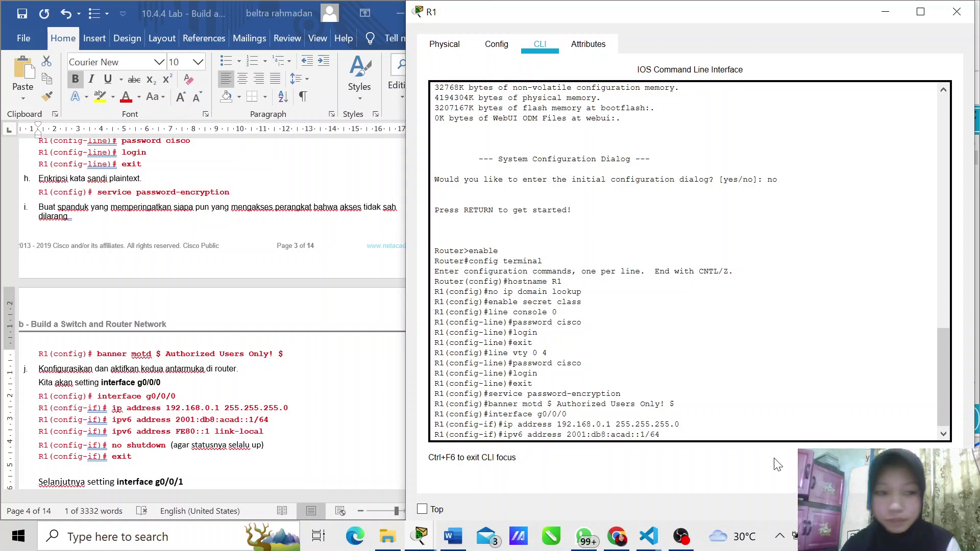
pyautogui.press('Return')
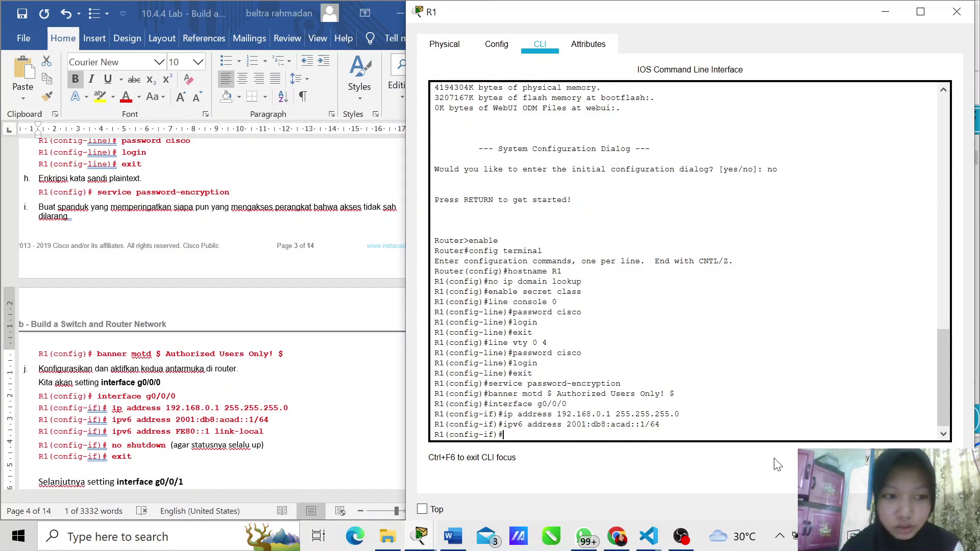
# Step: Add the link-local address FE80::1 to g0/0/0
pyautogui.click(272, 435)
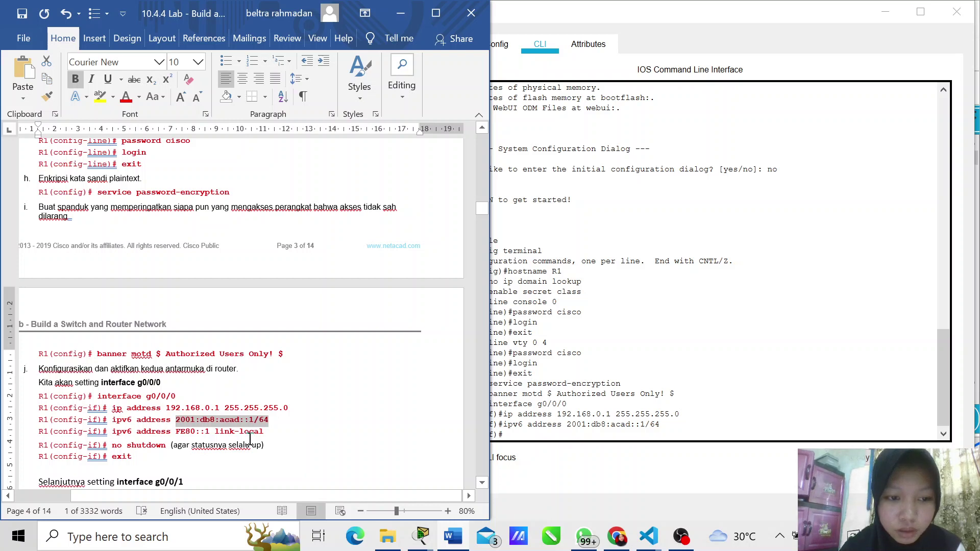
pyautogui.moveTo(264, 433); pyautogui.dragTo(125, 430)
pyautogui.hotkey('ctrl', 'c')
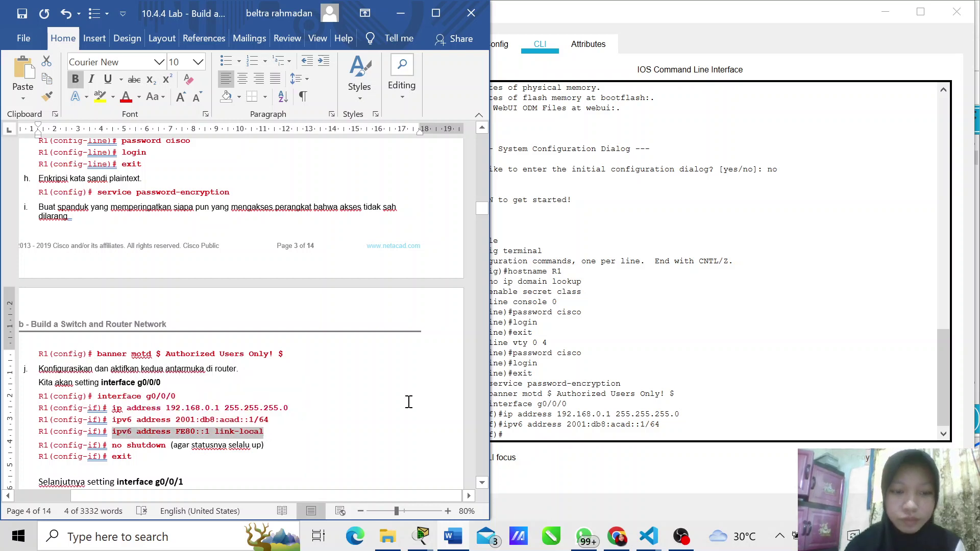
pyautogui.click(561, 436)
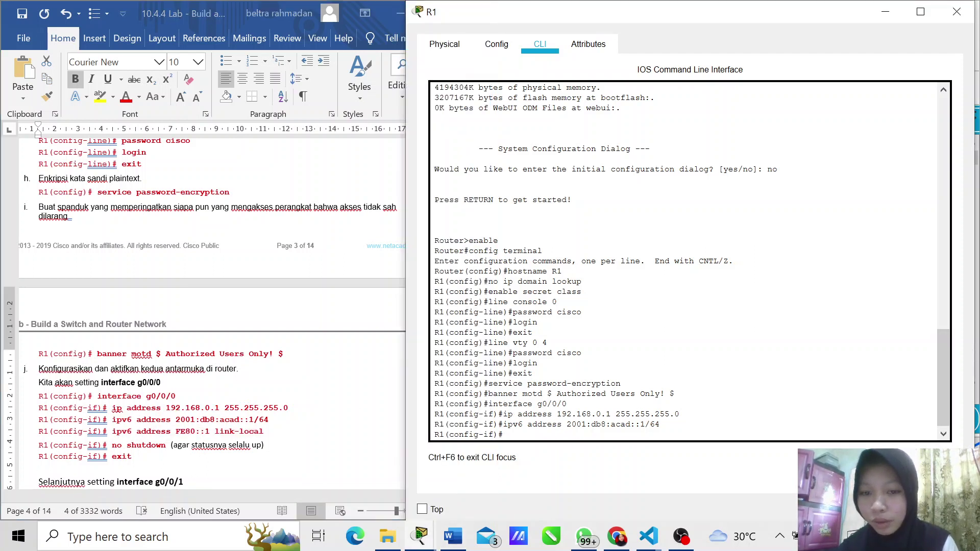
pyautogui.hotkey('ctrl', 'v')
pyautogui.press('Return')
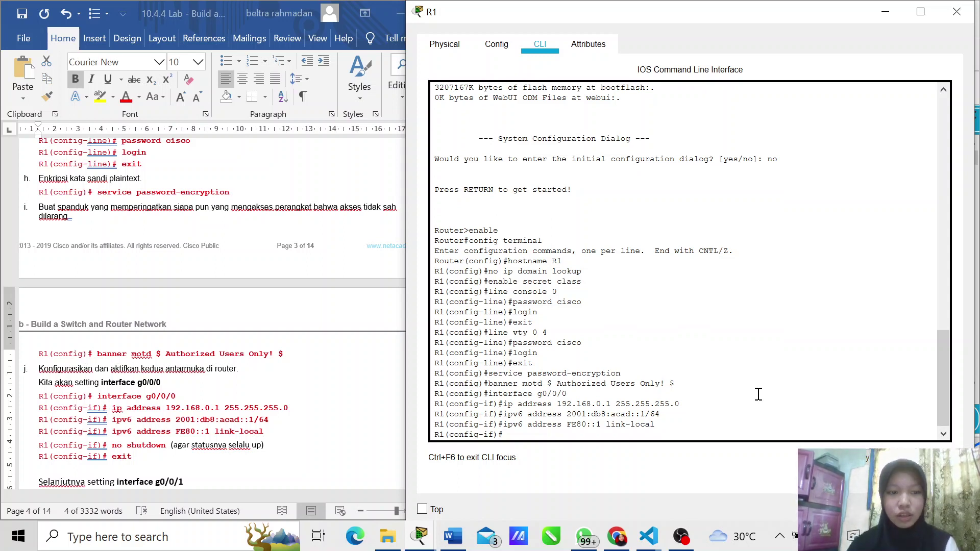
# Step: Bring g0/0/0 up with 'no shutdown' and exit to global configuration
pyautogui.write('no shut')
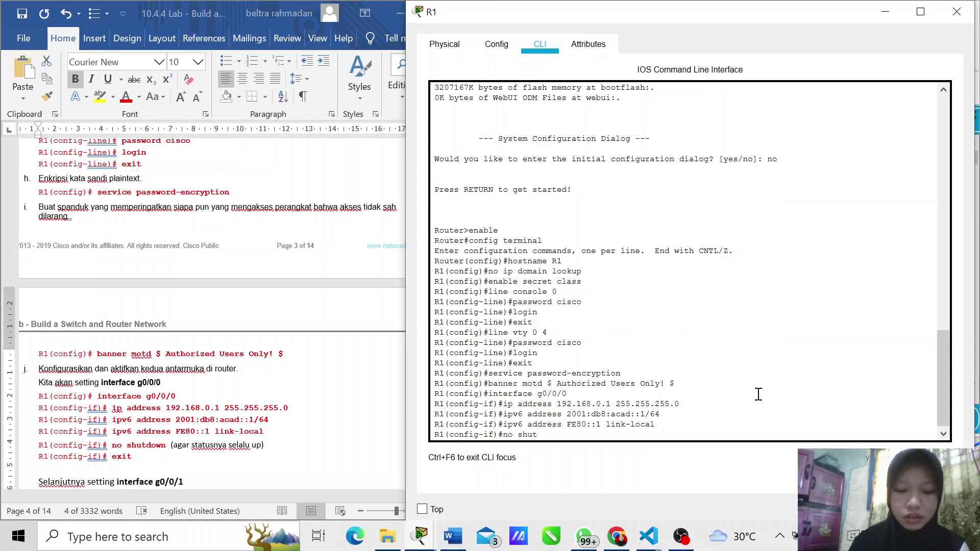
pyautogui.write('down')
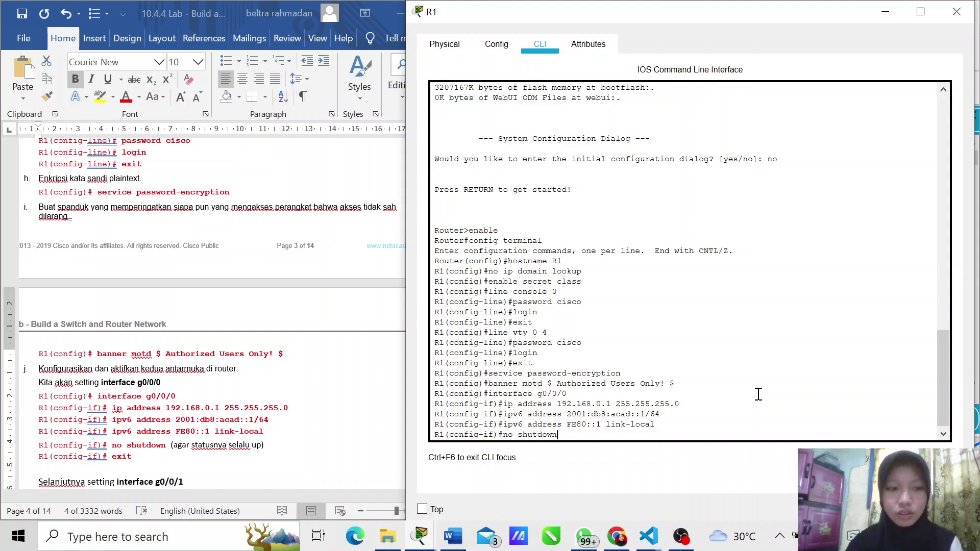
pyautogui.press('Return')
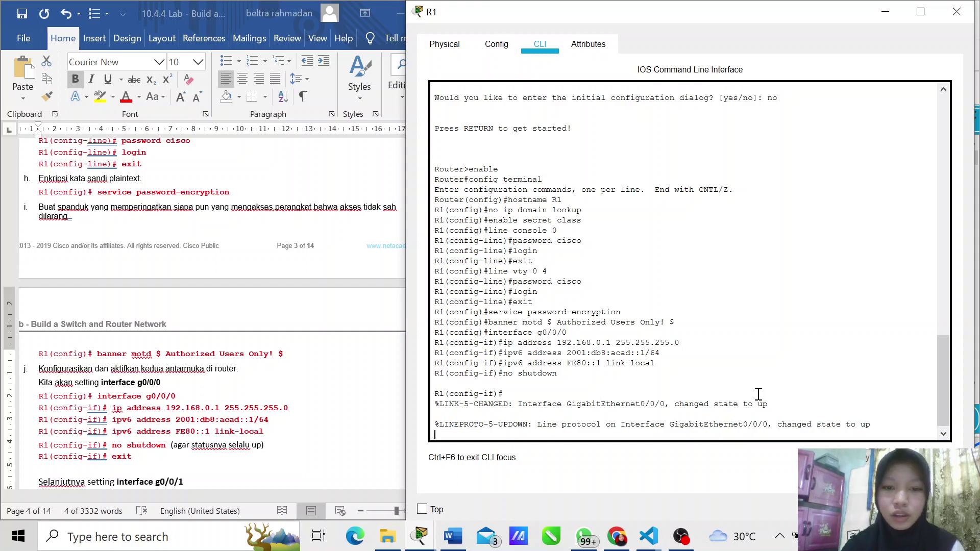
pyautogui.write('exi')
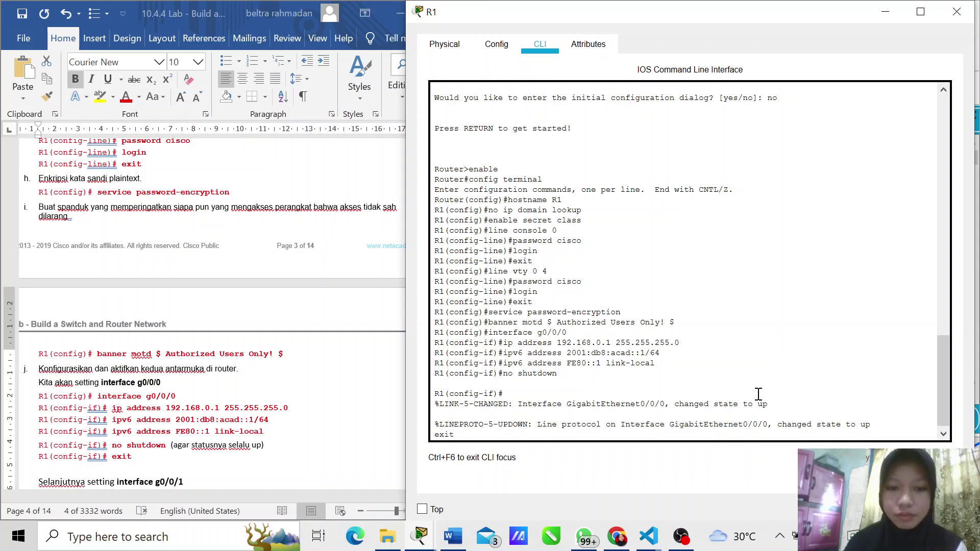
pyautogui.write('t')
pyautogui.press('Return')
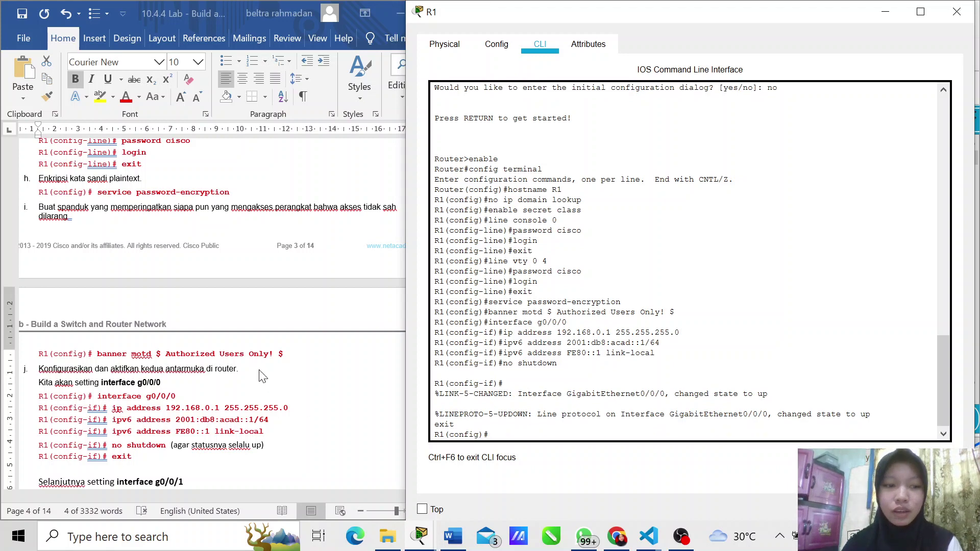
pyautogui.scroll(-5, 253, 362)
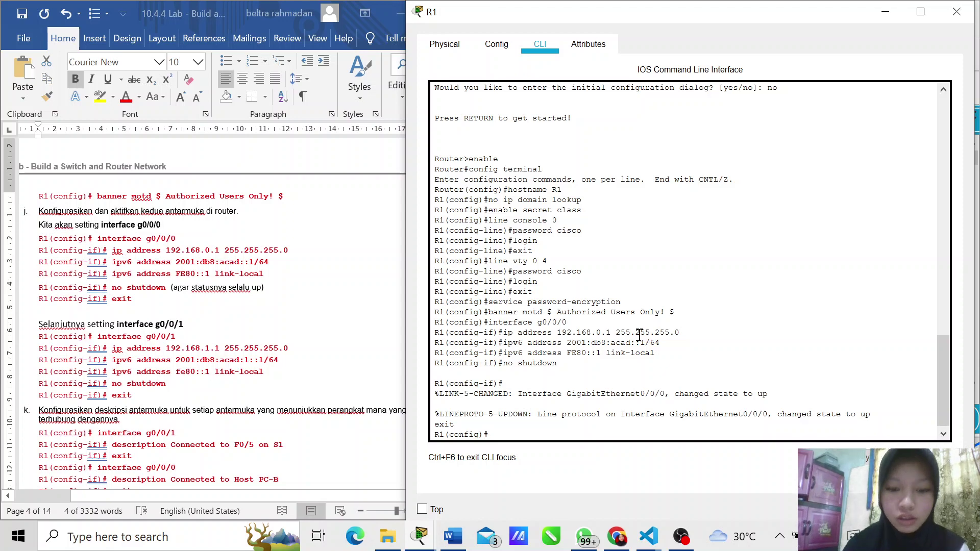
# Step: Assign IPv4 address 192.168.1.1 255.255.255.0 to interface g0/0/1
pyautogui.write('interface ')
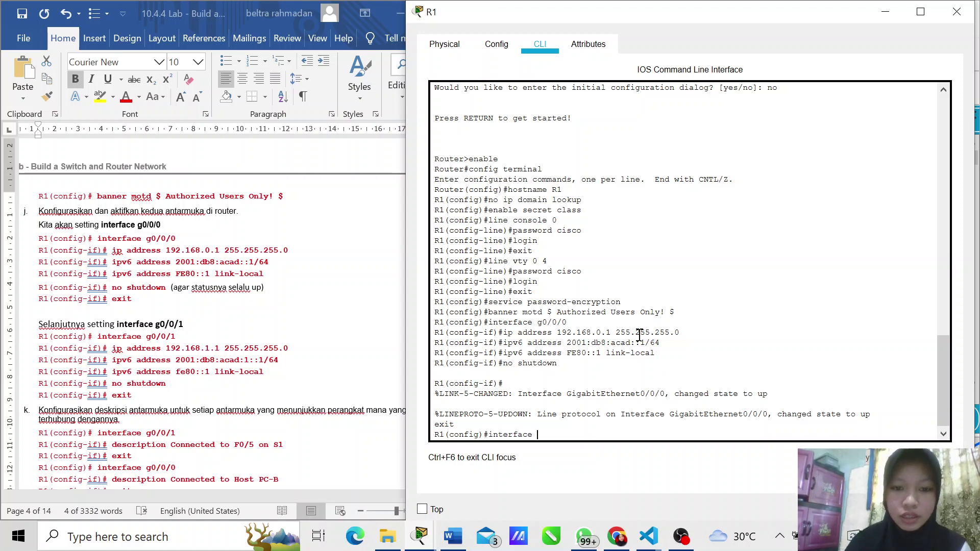
pyautogui.write('g0/')
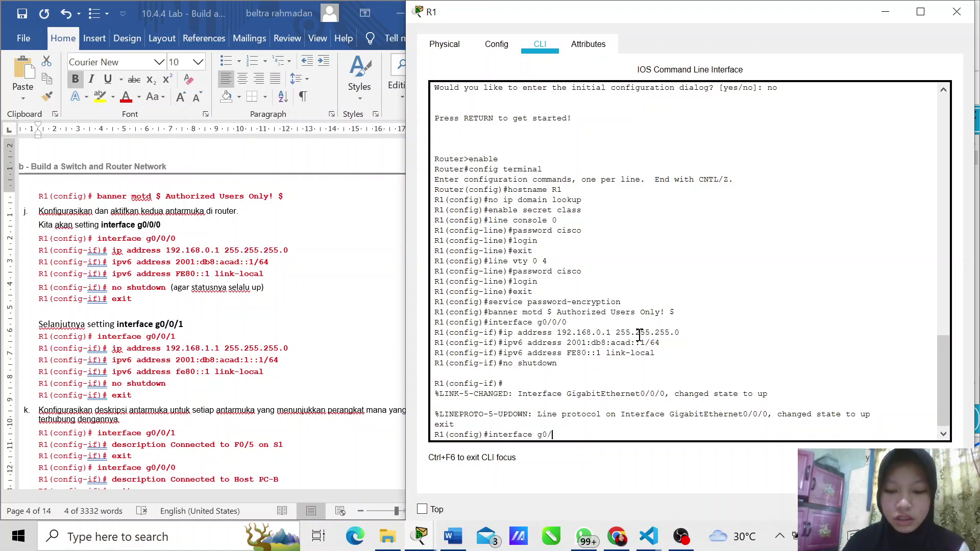
pyautogui.write('0/1')
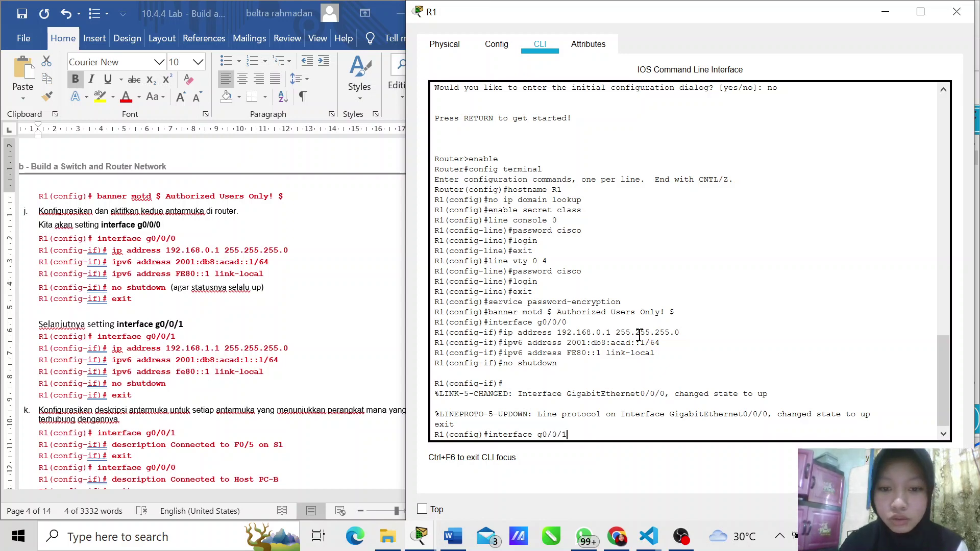
pyautogui.press('Return')
pyautogui.write('ig-if)#i')
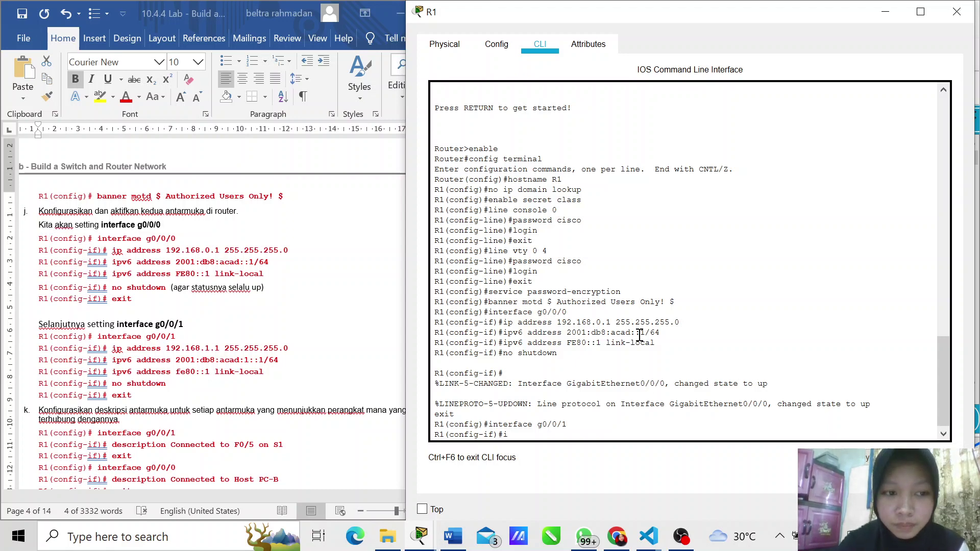
pyautogui.write('p address')
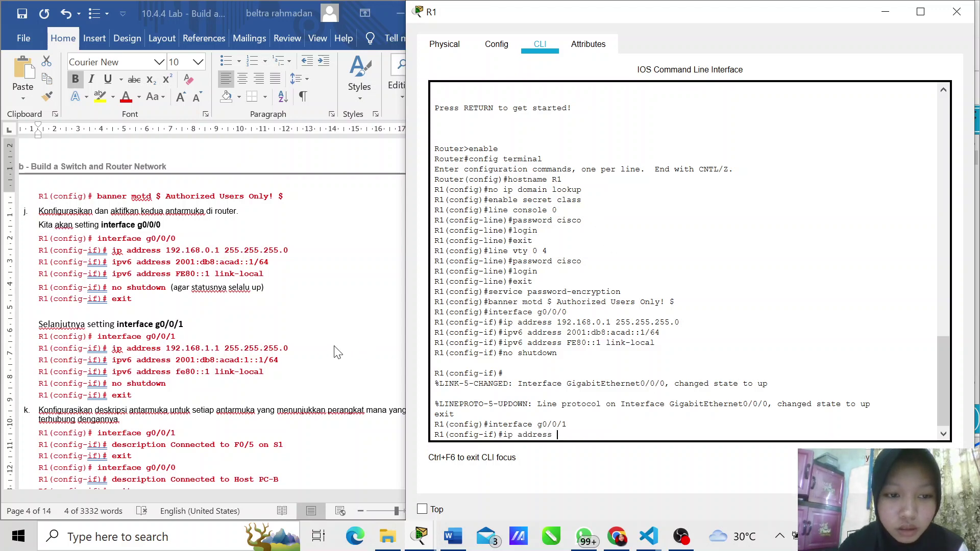
pyautogui.write('1')
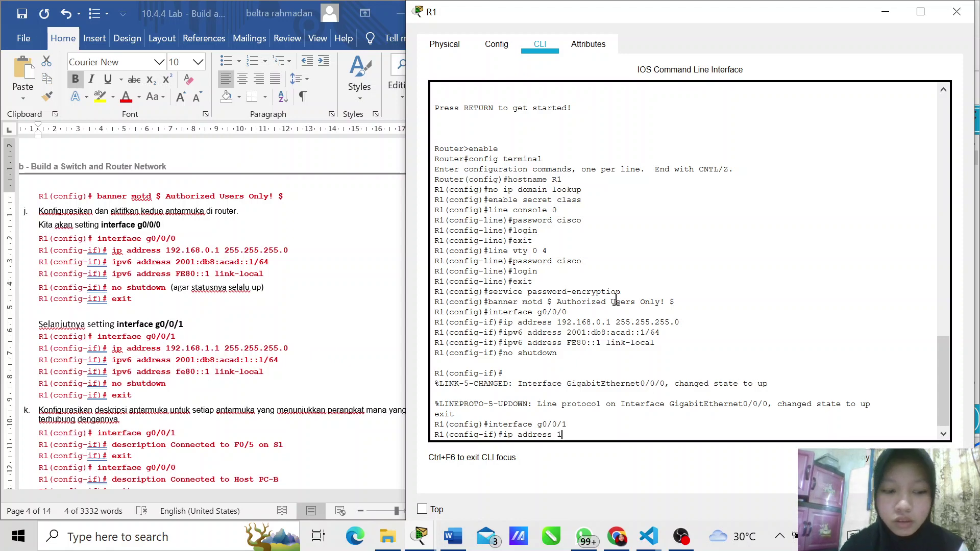
pyautogui.write('92.')
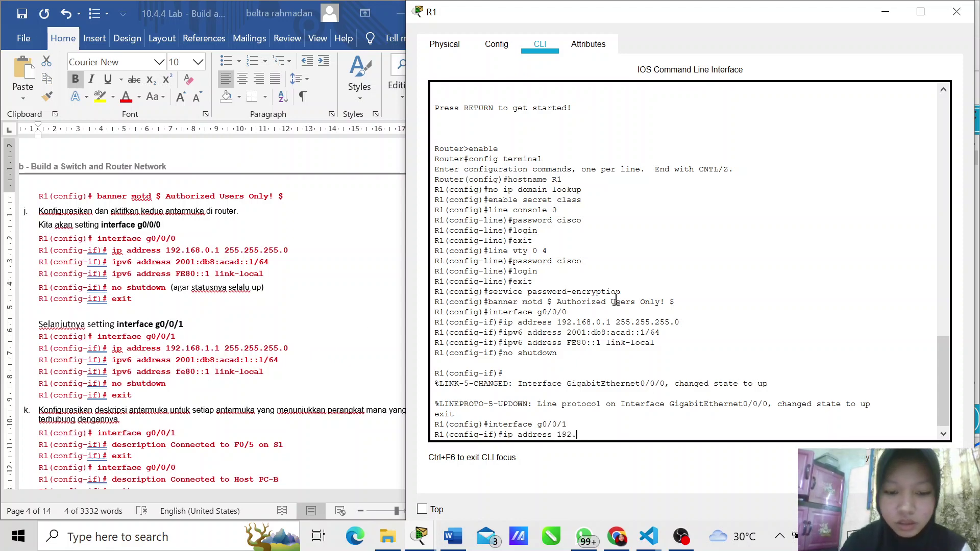
pyautogui.write('168.')
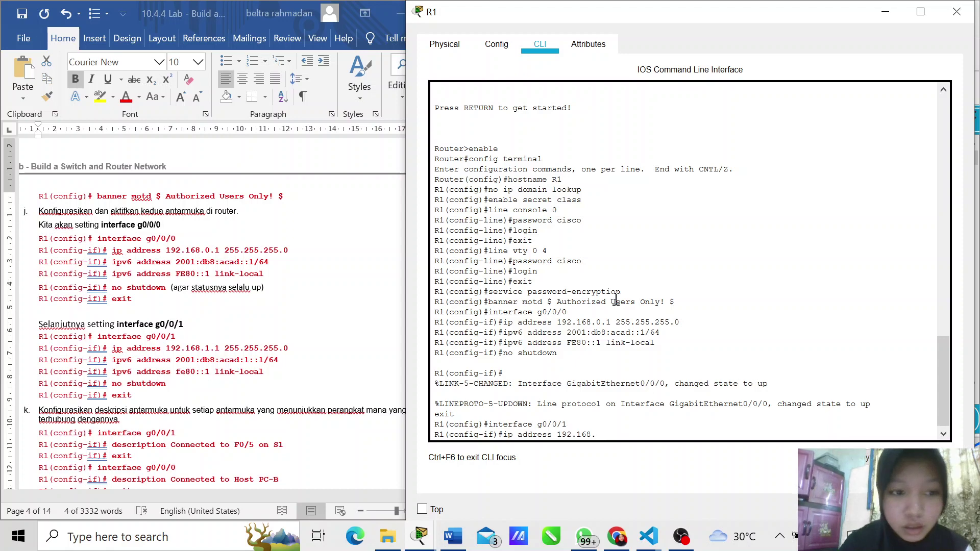
pyautogui.write('1.1 2')
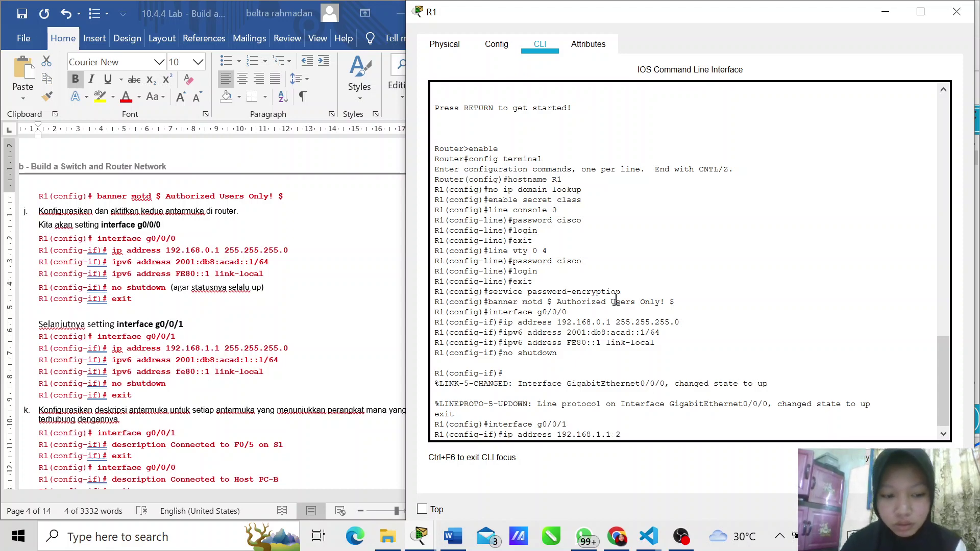
pyautogui.write('55.255')
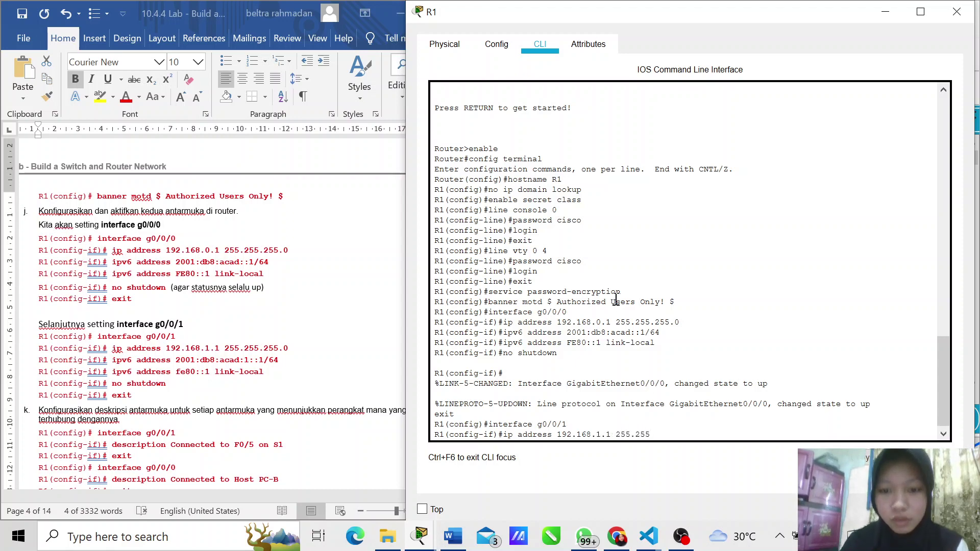
pyautogui.write('.255')
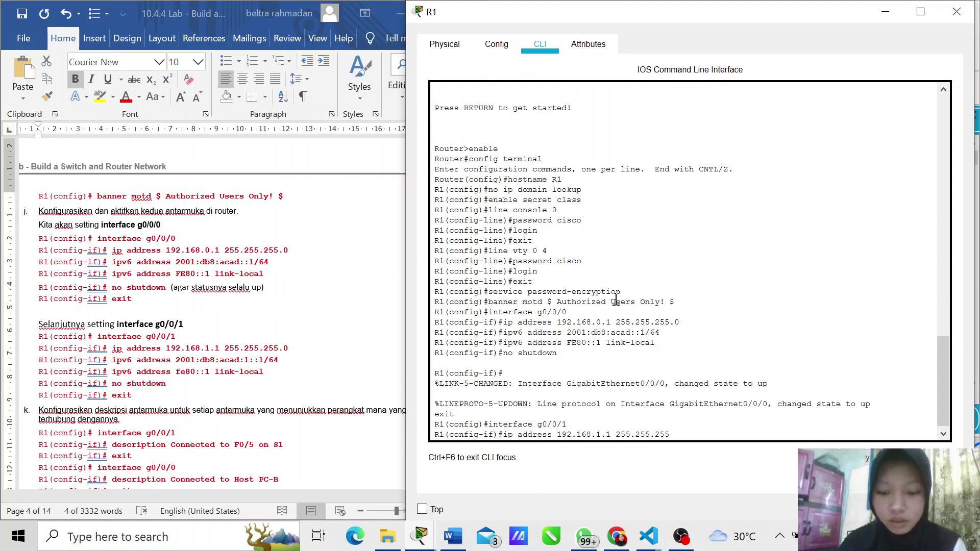
pyautogui.write('.0')
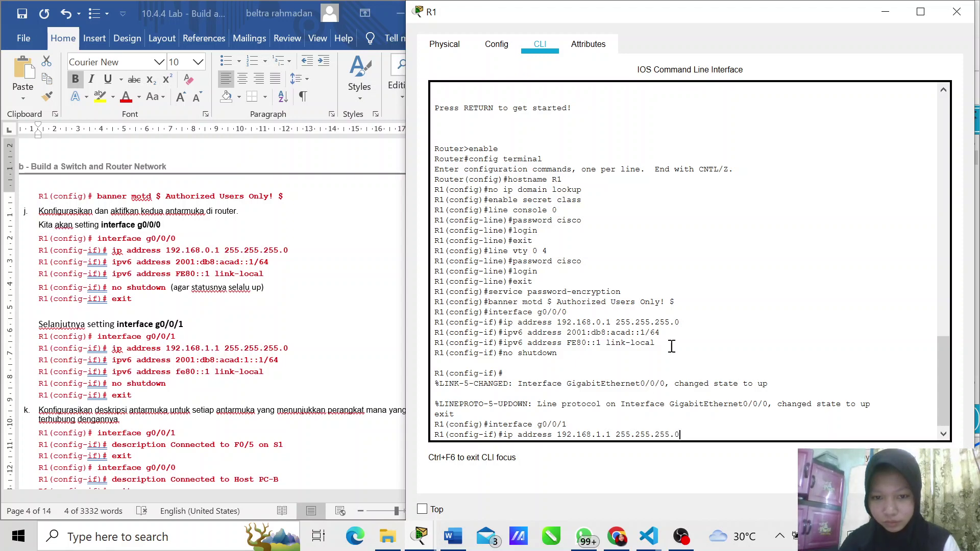
pyautogui.press('Return')
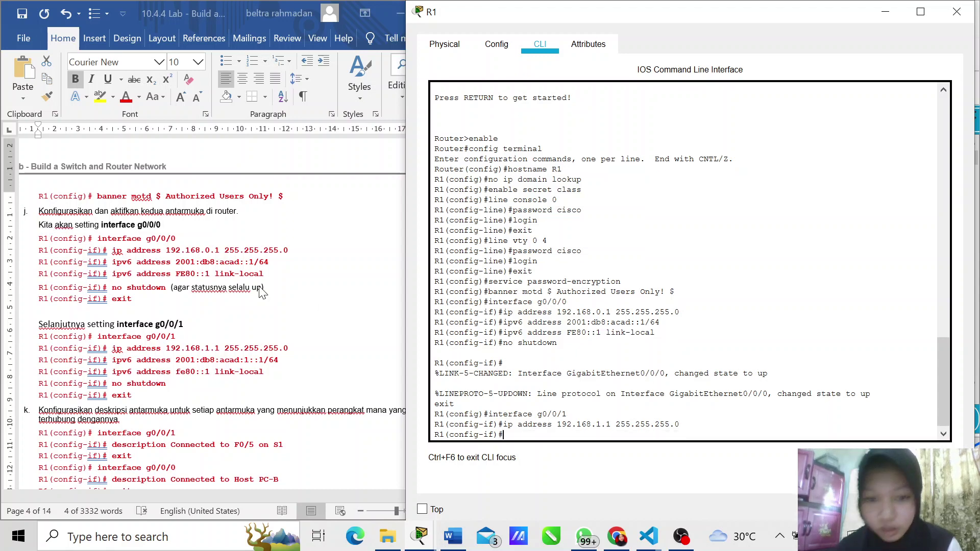
# Step: Give g0/0/1 the global IPv6 address 2001:db8:acad:1::1/64
pyautogui.click(292, 364)
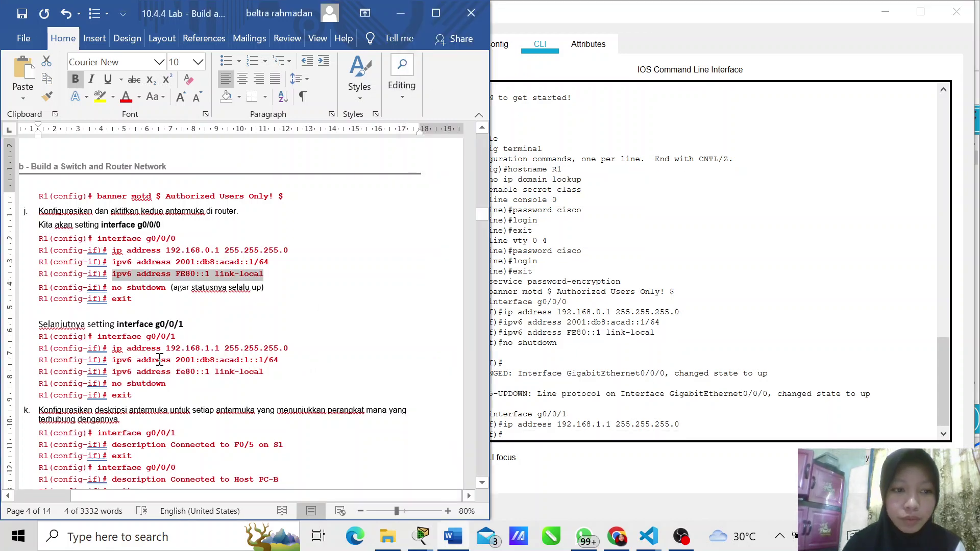
pyautogui.moveTo(112, 364); pyautogui.dragTo(287, 364)
pyautogui.hotkey('ctrl', 'c')
pyautogui.click(652, 332)
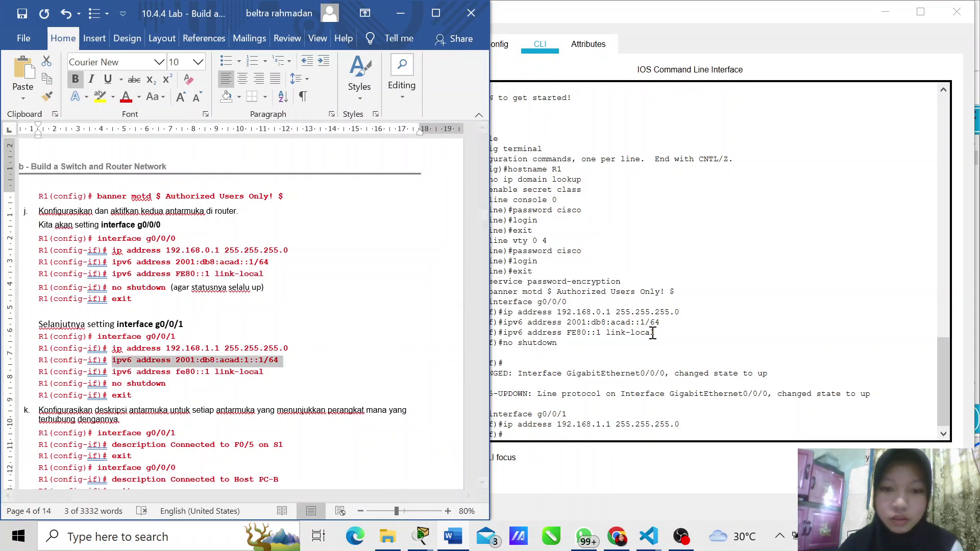
pyautogui.click(531, 435)
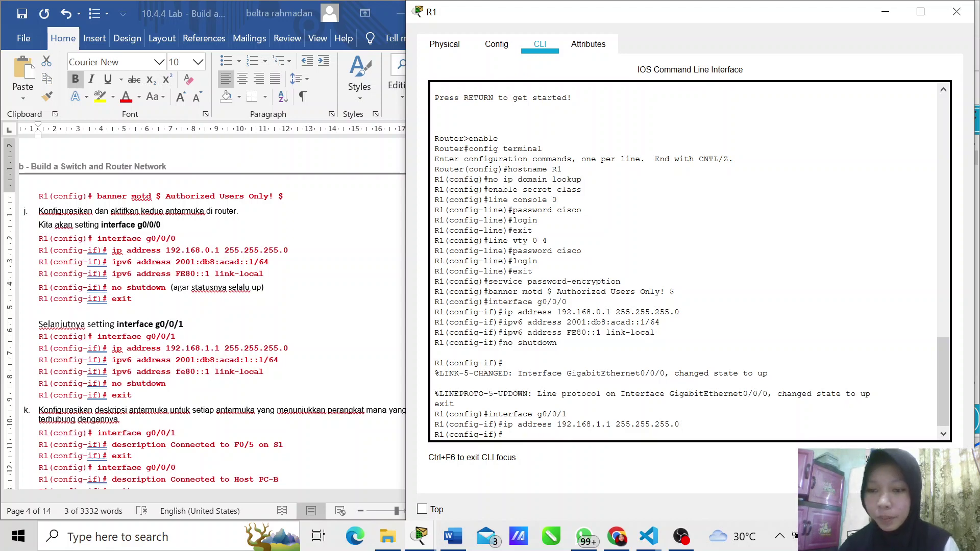
pyautogui.hotkey('ctrl', 'v')
pyautogui.press('Return')
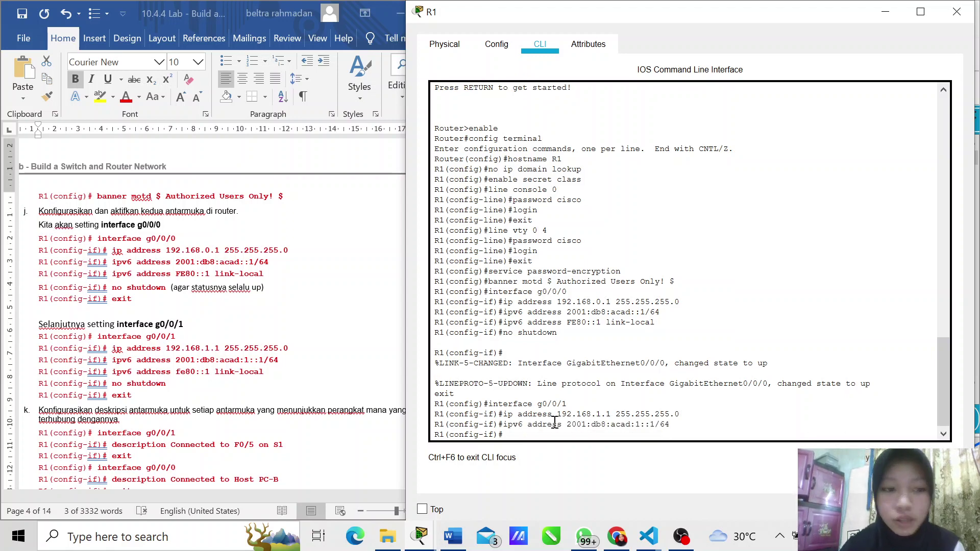
# Step: Add the link-local address fe80::1 to g0/0/1
pyautogui.click(116, 378)
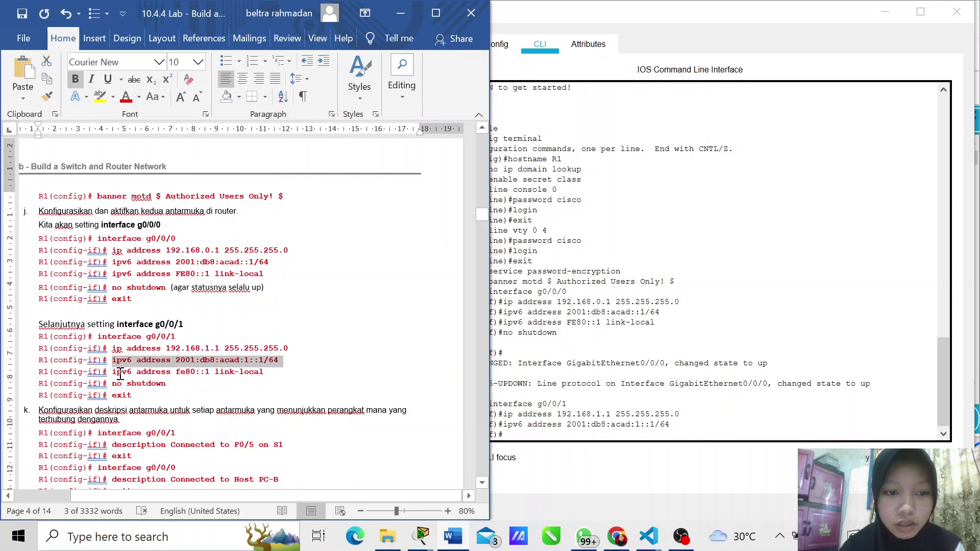
pyautogui.moveTo(112, 371); pyautogui.dragTo(279, 378)
pyautogui.hotkey('ctrl', 'c')
pyautogui.click(583, 353)
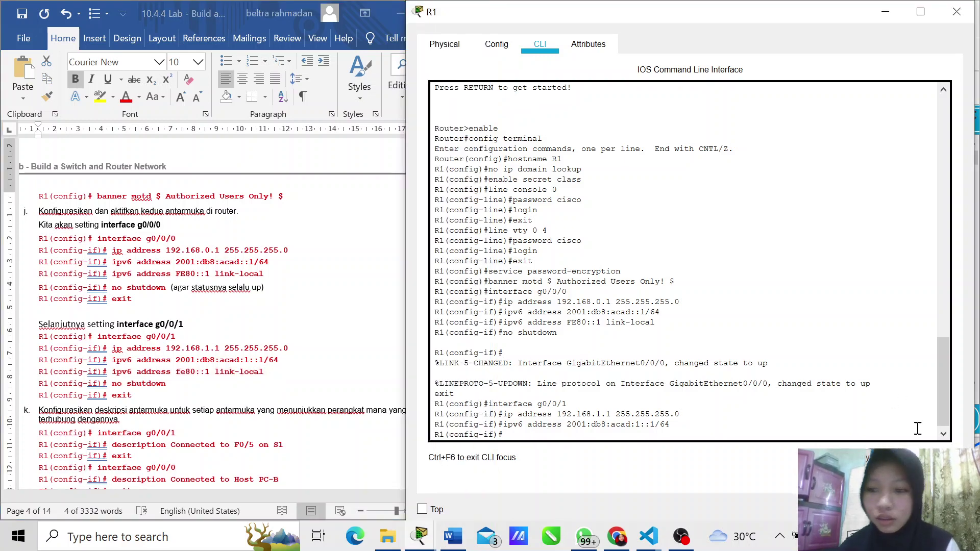
pyautogui.hotkey('ctrl', 'v')
pyautogui.press('Return')
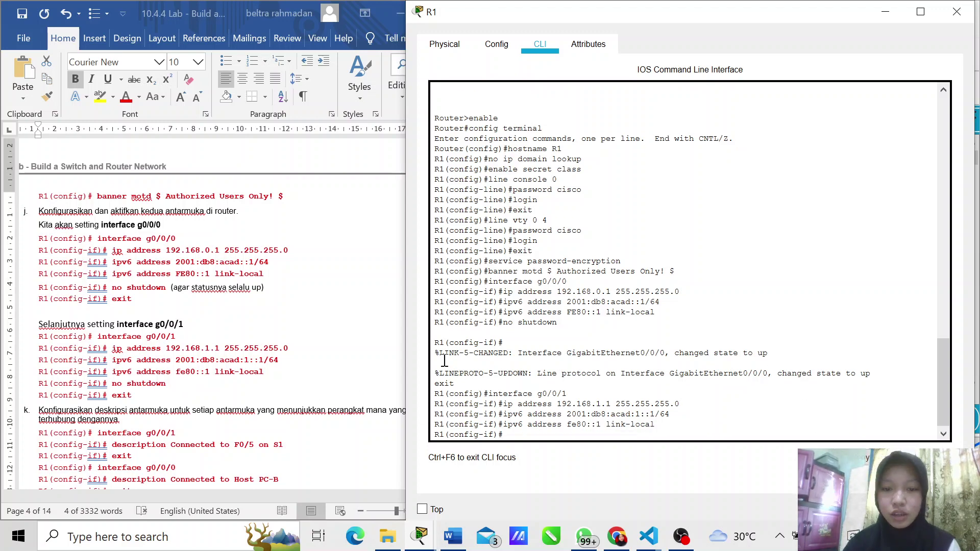
# Step: Bring g0/0/1 up with 'no shutdown' and exit to global configuration
pyautogui.write('no shut')
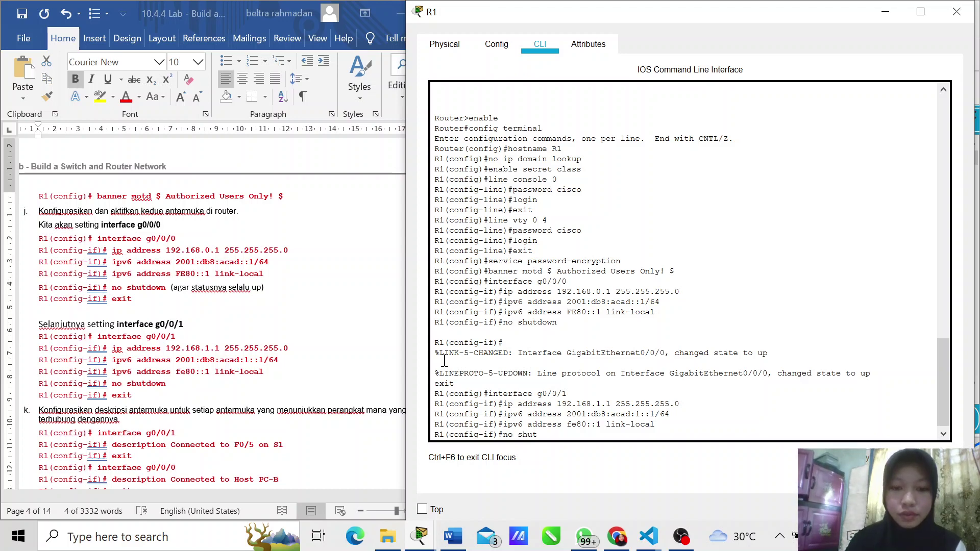
pyautogui.write('down')
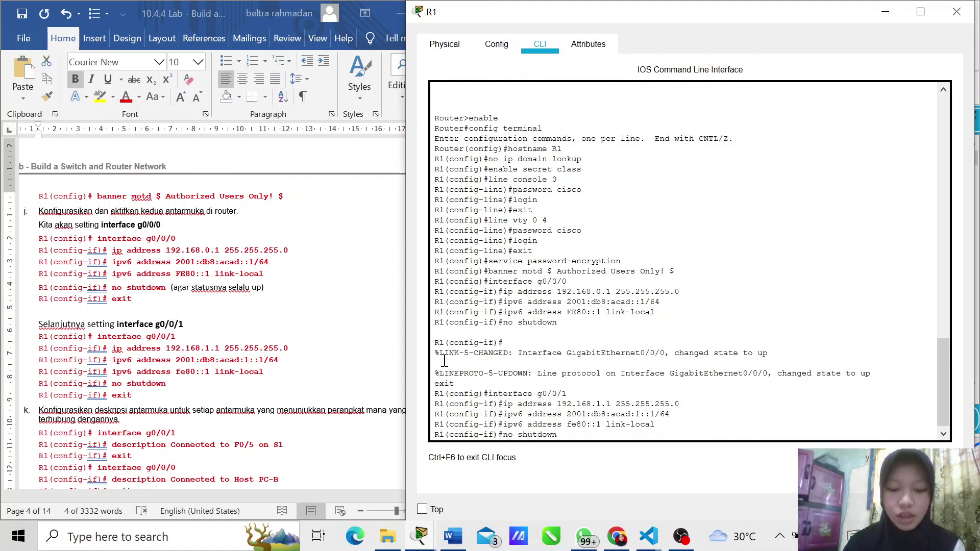
pyautogui.press('Return')
pyautogui.write('exit')
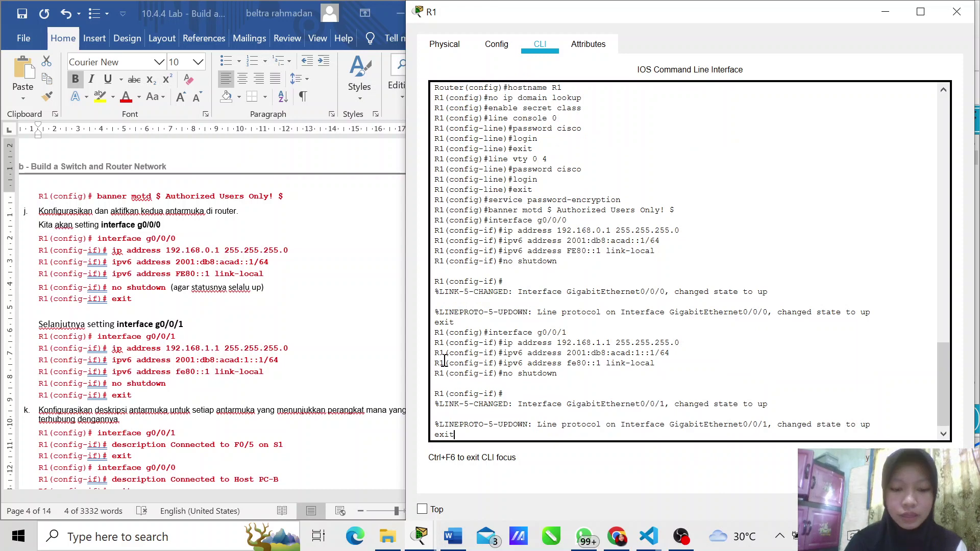
pyautogui.press('Return')
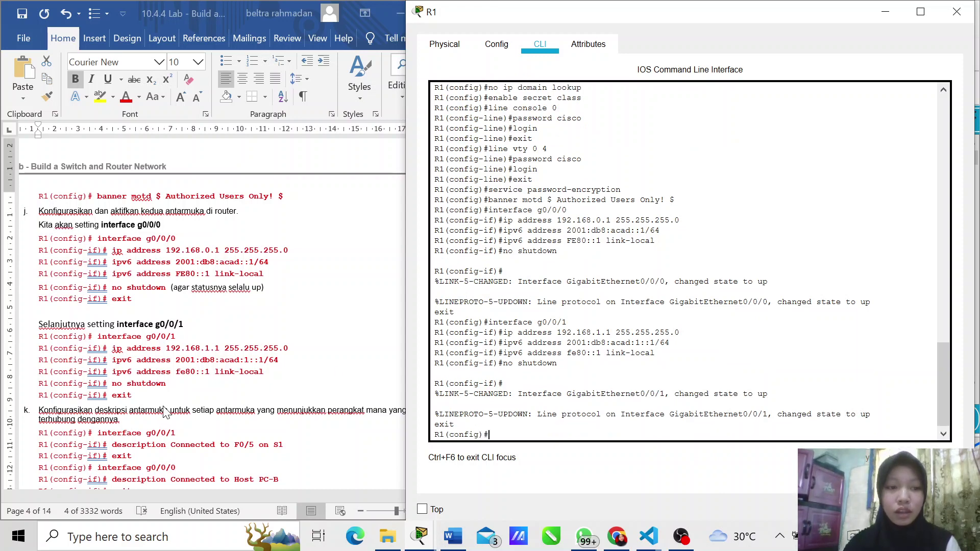
pyautogui.scroll(-4, 166, 411)
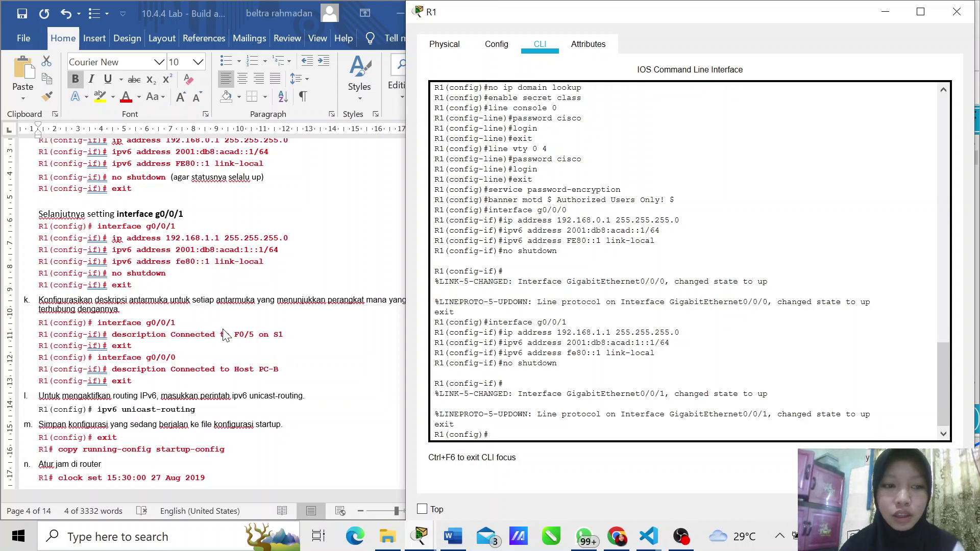
# Step: Describe interface g0/0/1 as 'Connected to F0/5 on S1'
pyautogui.write('interface')
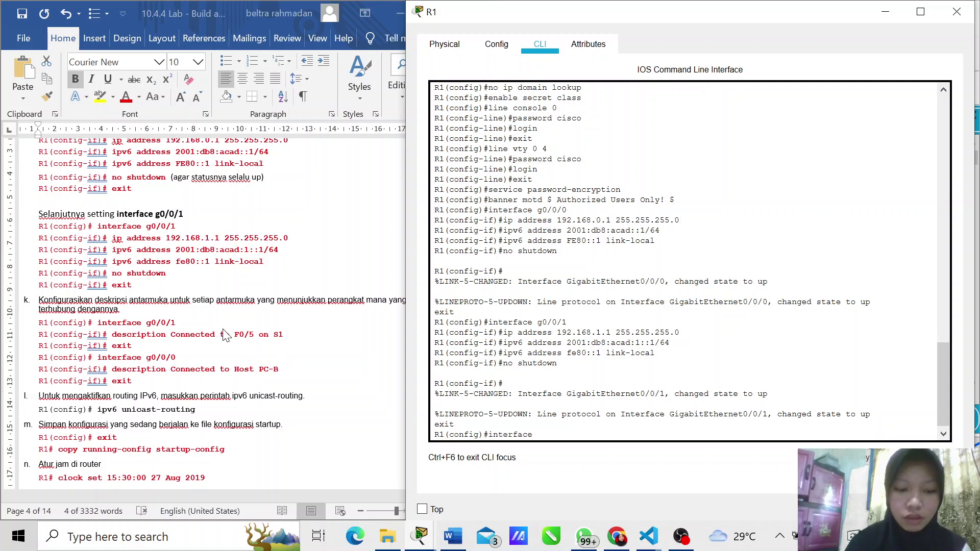
pyautogui.write(' f')
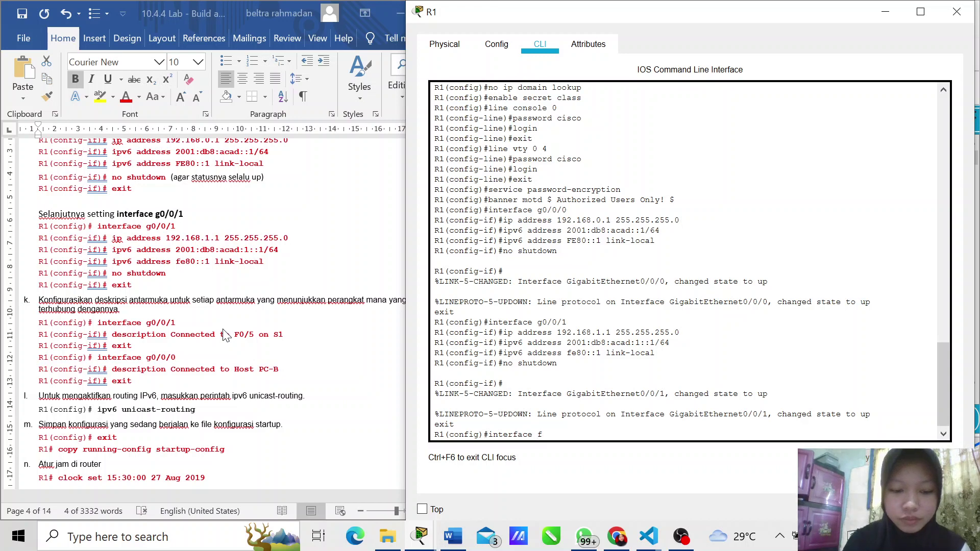
pyautogui.press('BackSpace')
pyautogui.write('g0/')
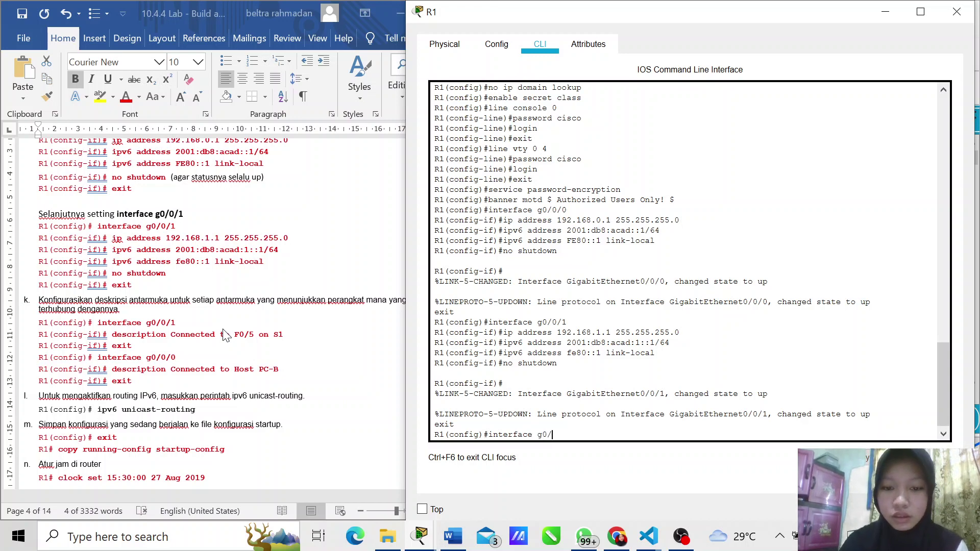
pyautogui.write('0/1')
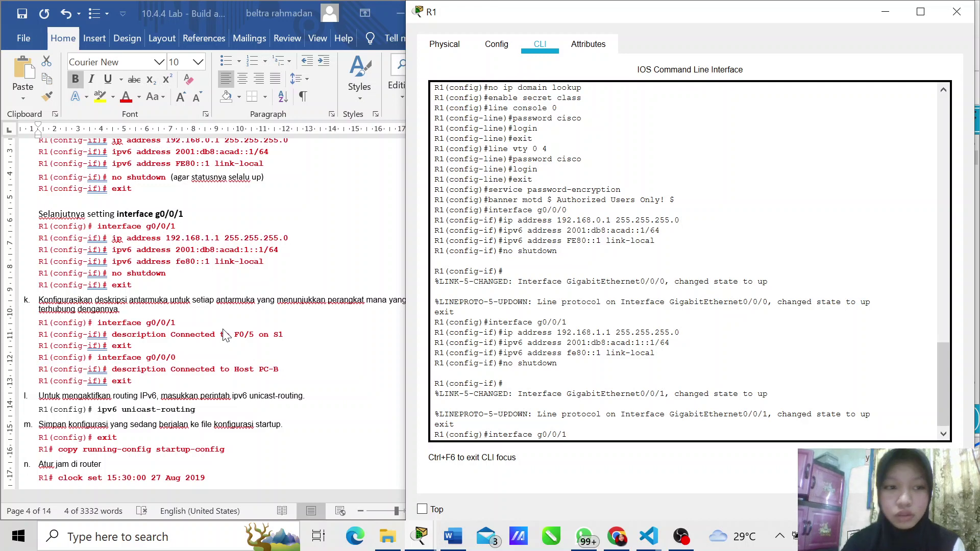
pyautogui.press('Return')
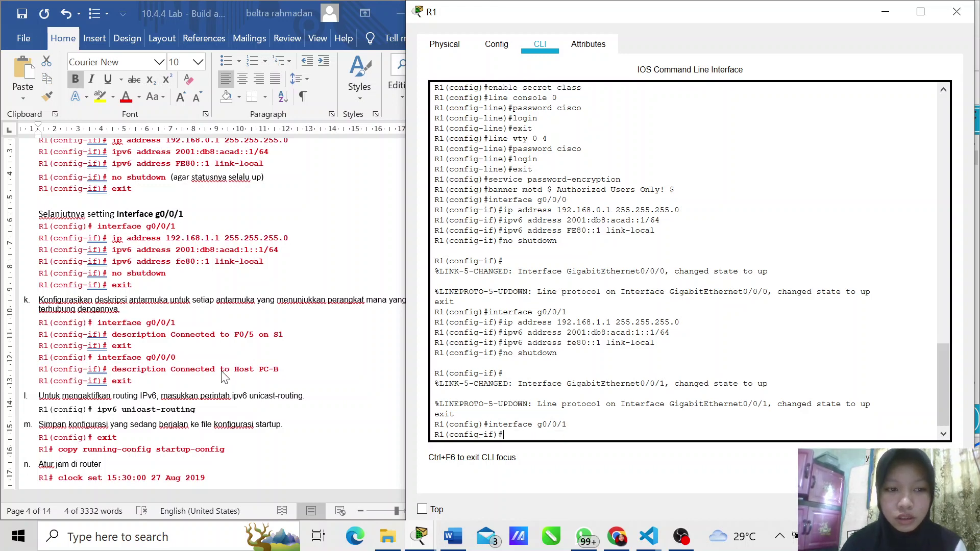
pyautogui.click(108, 332)
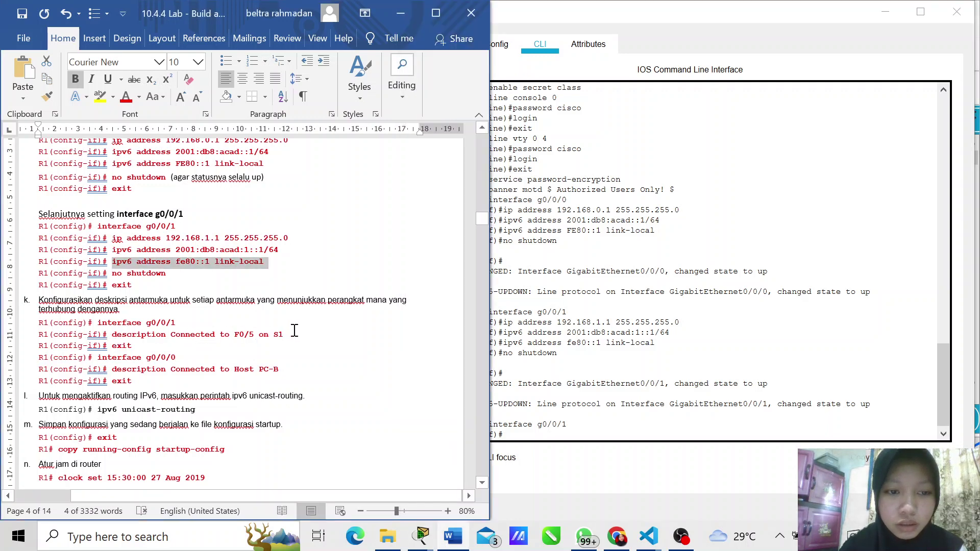
pyautogui.click(187, 329)
pyautogui.moveTo(187, 329); pyautogui.dragTo(121, 335)
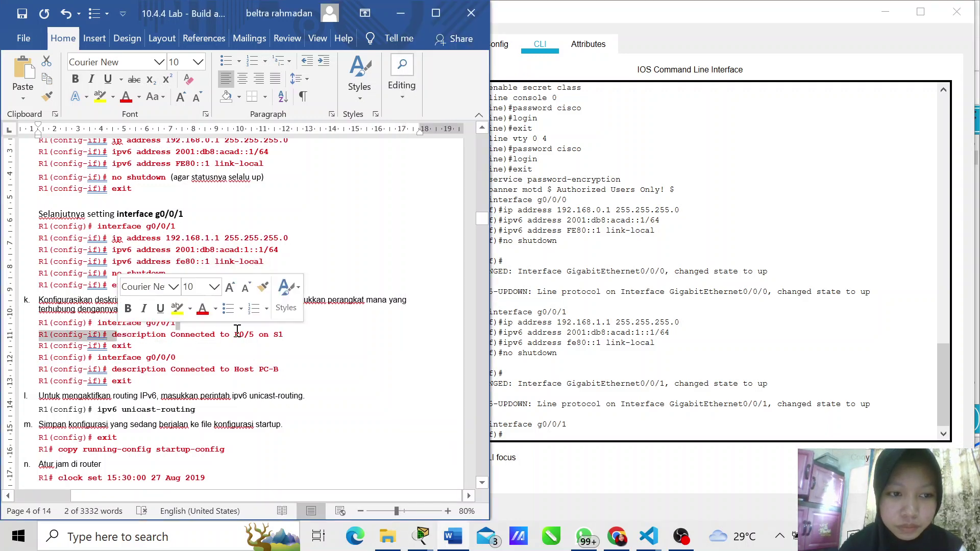
pyautogui.click(301, 338)
pyautogui.moveTo(301, 337); pyautogui.dragTo(124, 339)
pyautogui.hotkey('ctrl', 'c')
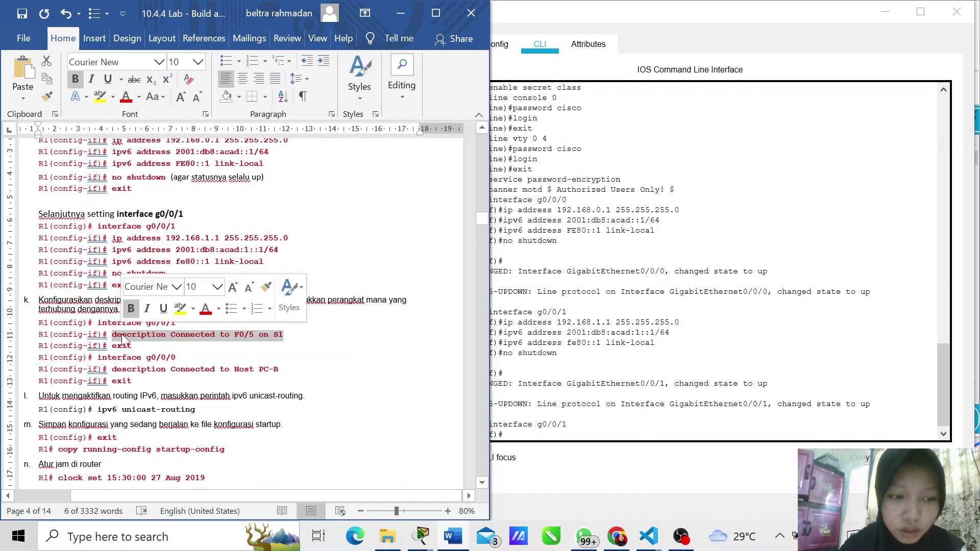
pyautogui.click(553, 447)
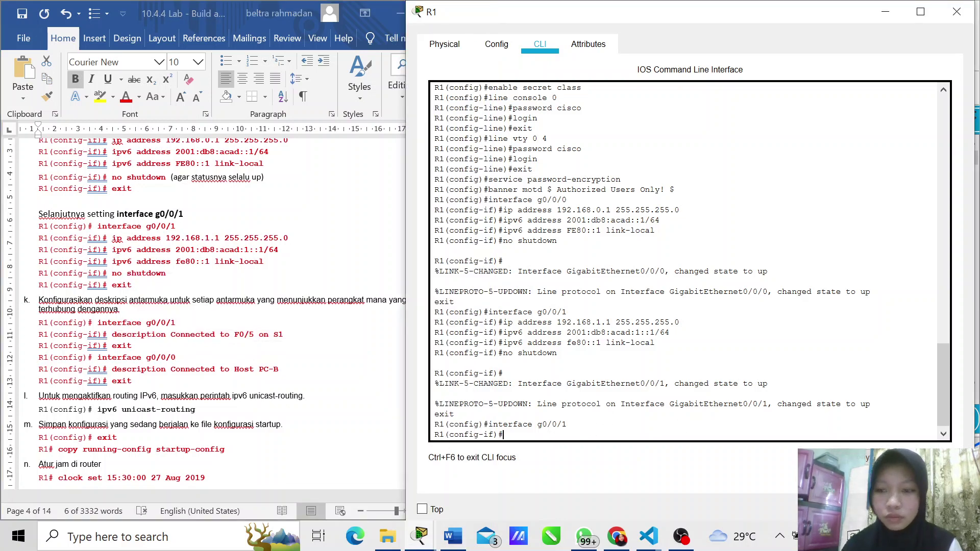
pyautogui.hotkey('ctrl', 'v')
pyautogui.press('Return')
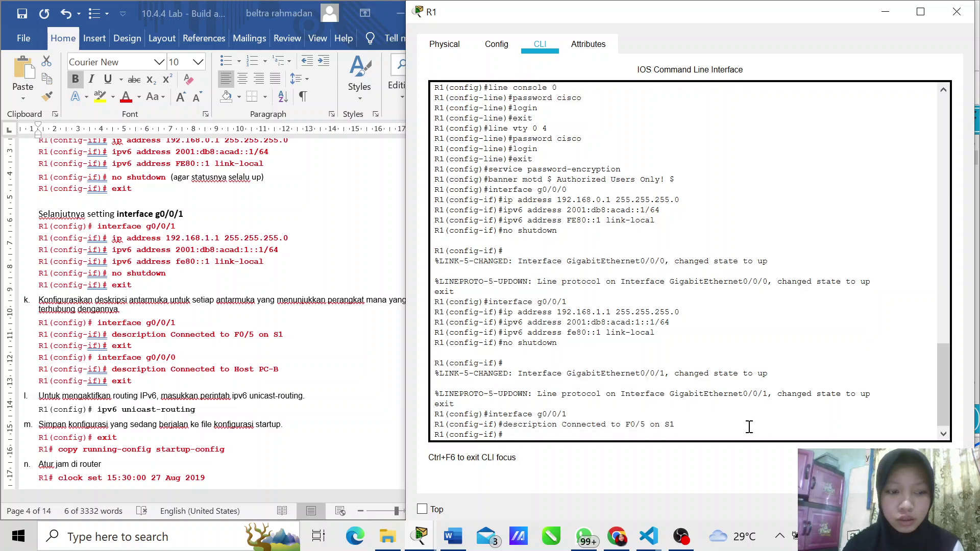
pyautogui.write('exit')
pyautogui.press('Return')
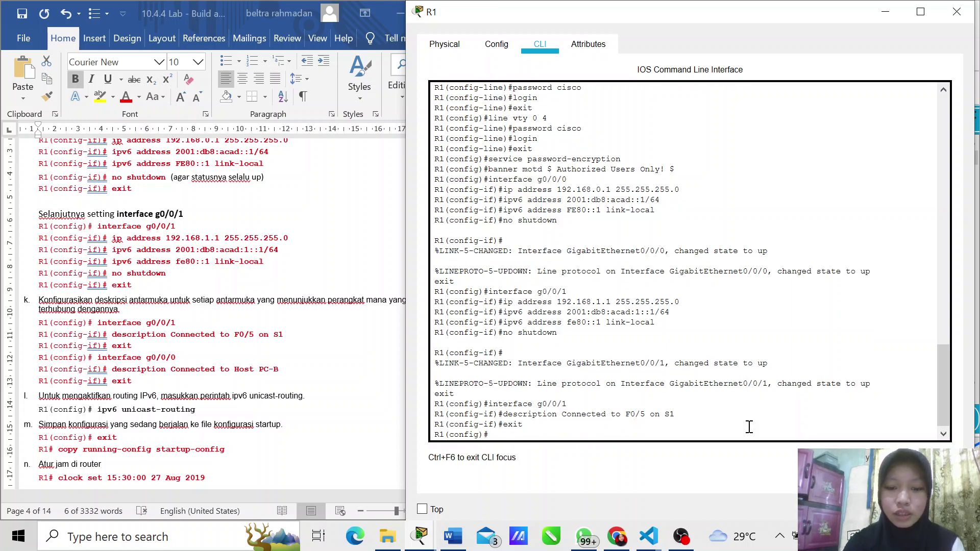
# Step: Describe interface g0/0/0 as 'Connected to Host PC-B'
pyautogui.write('inte')
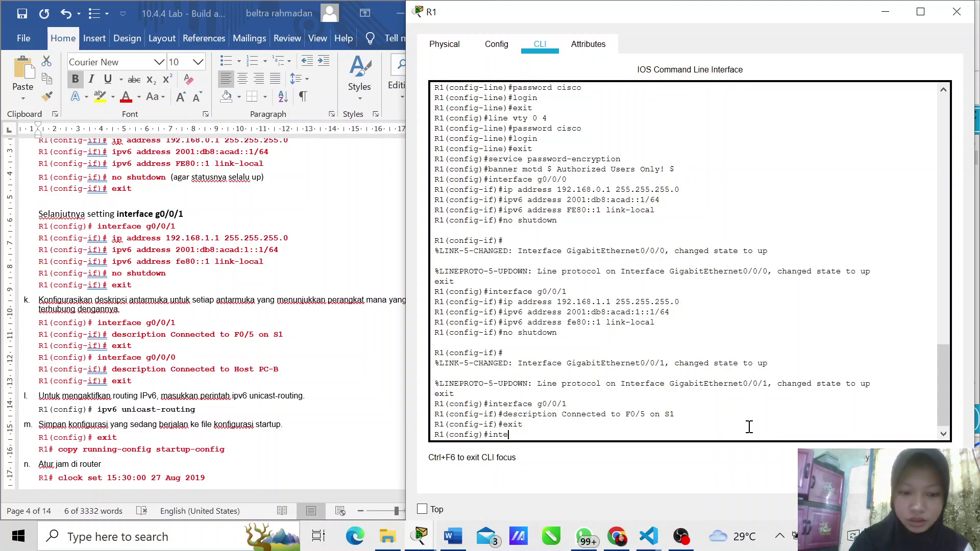
pyautogui.write('rface g0')
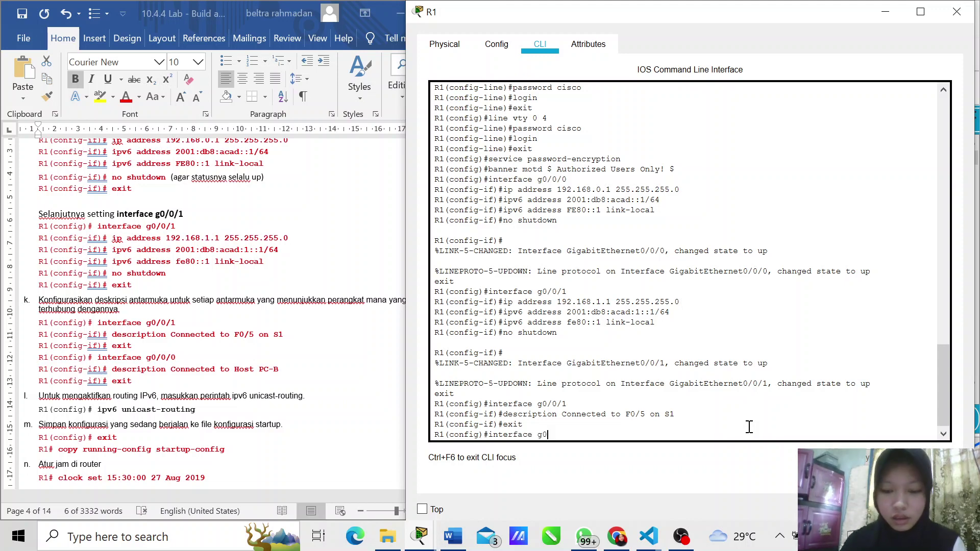
pyautogui.write('/0/0')
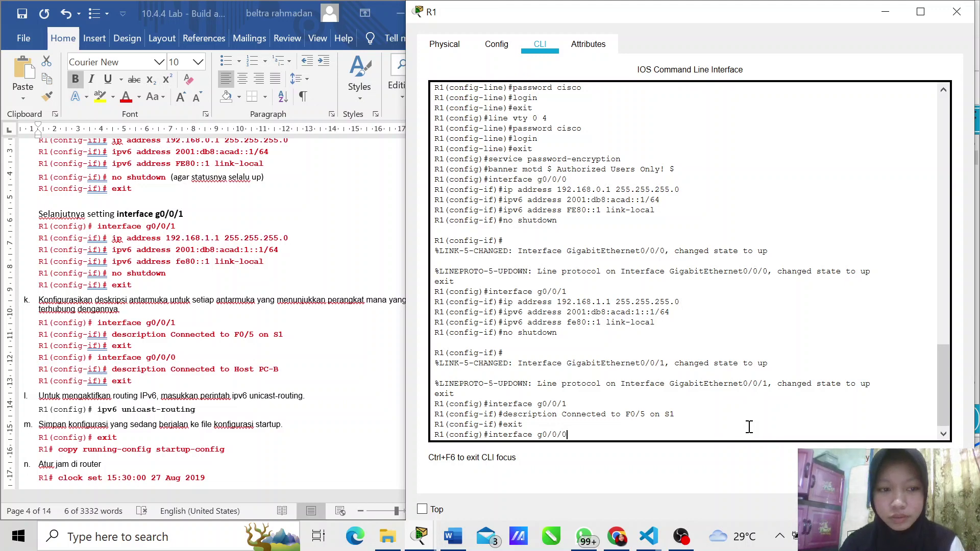
pyautogui.press('Return')
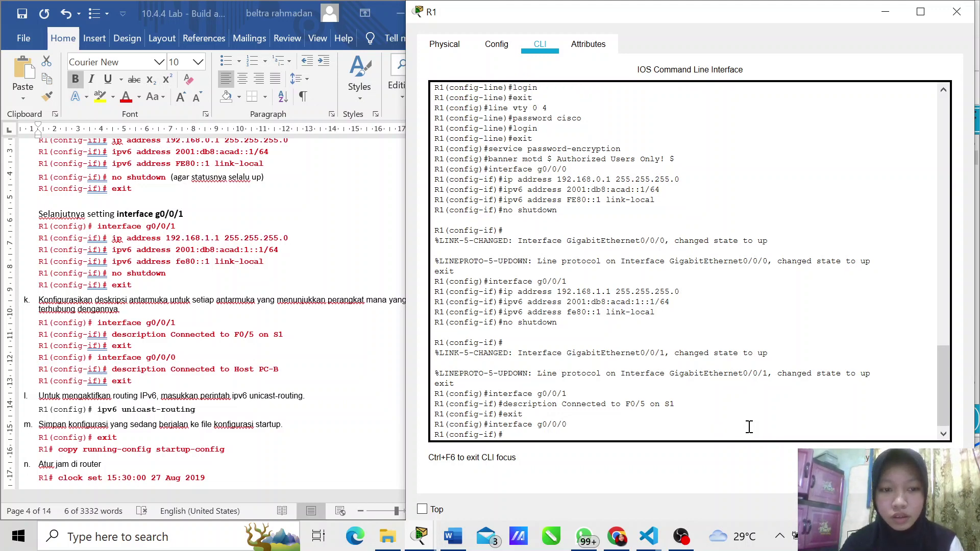
pyautogui.click(288, 375)
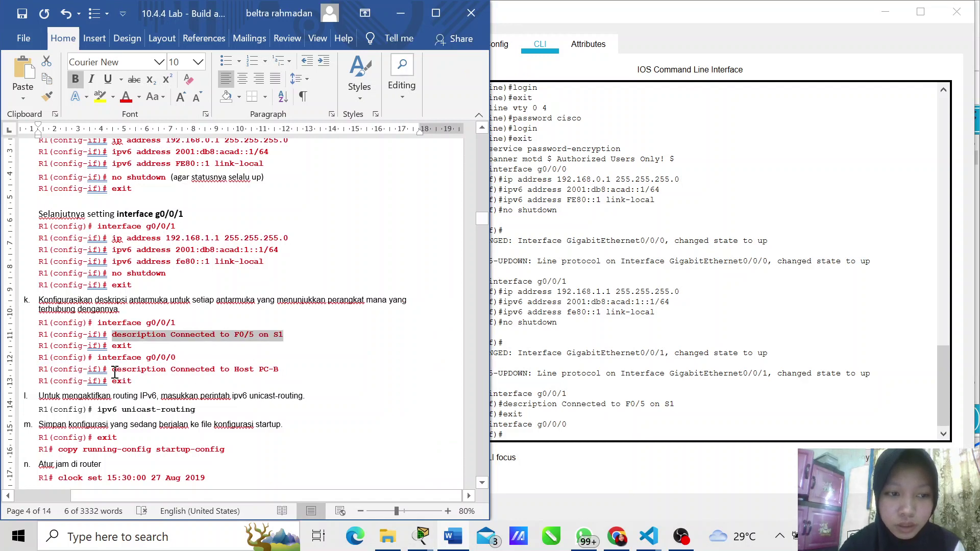
pyautogui.moveTo(112, 369); pyautogui.dragTo(284, 369)
pyautogui.hotkey('ctrl', 'c')
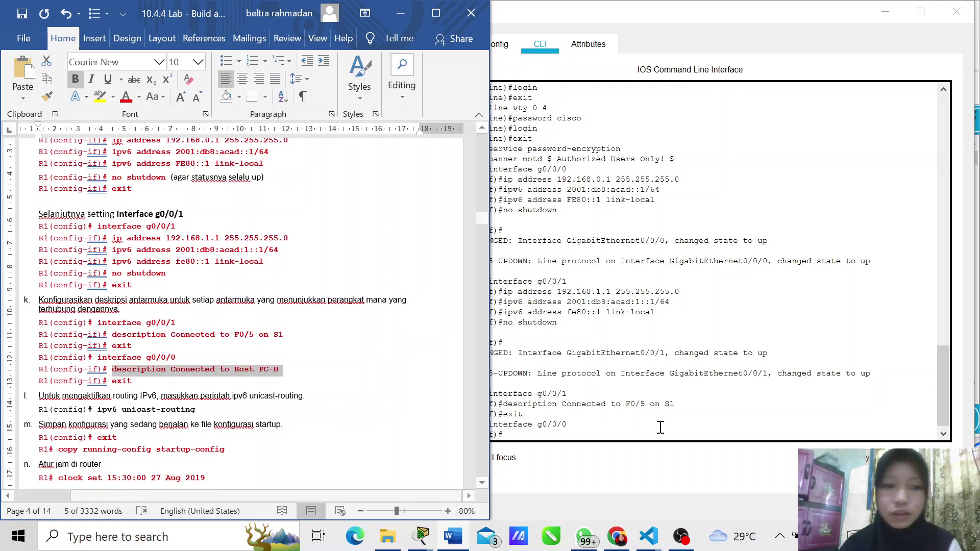
pyautogui.click(540, 430)
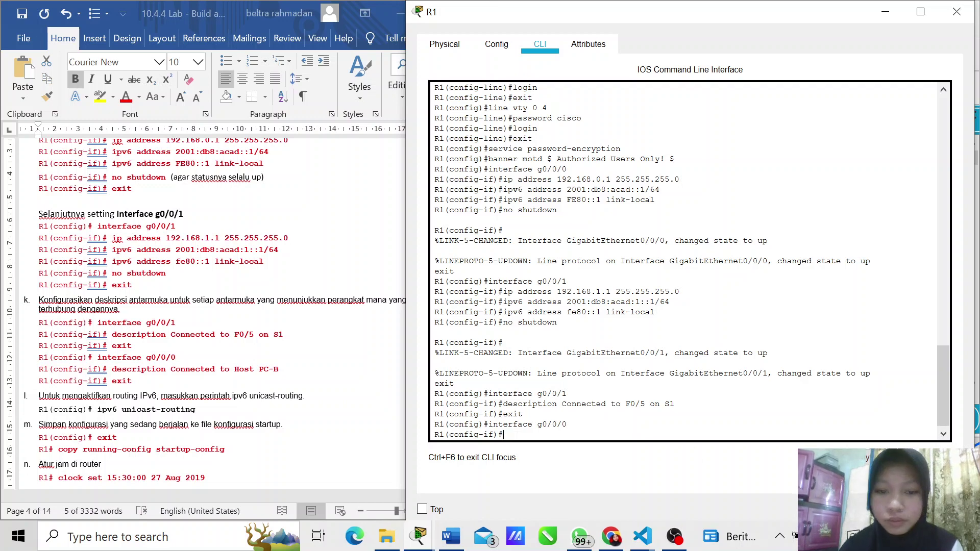
pyautogui.hotkey('ctrl', 'v')
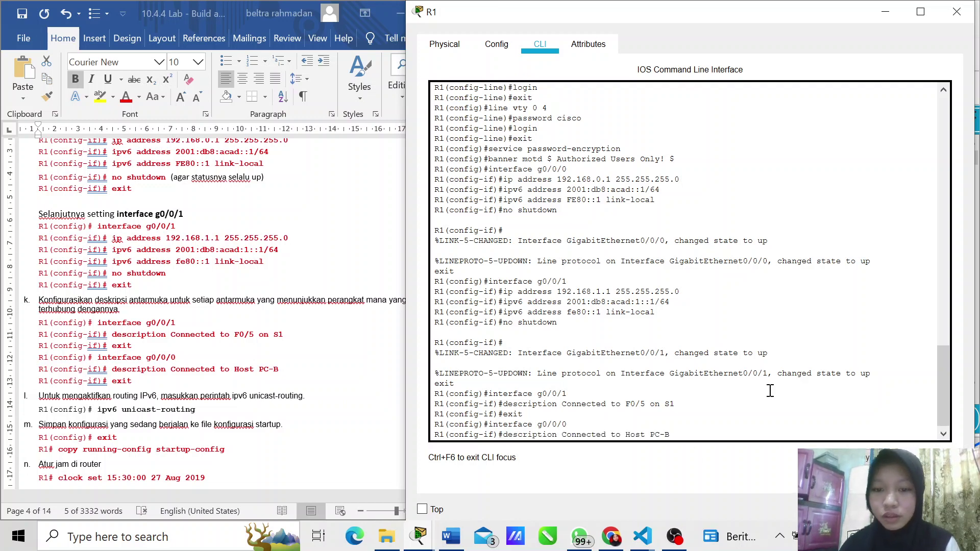
pyautogui.press('Return')
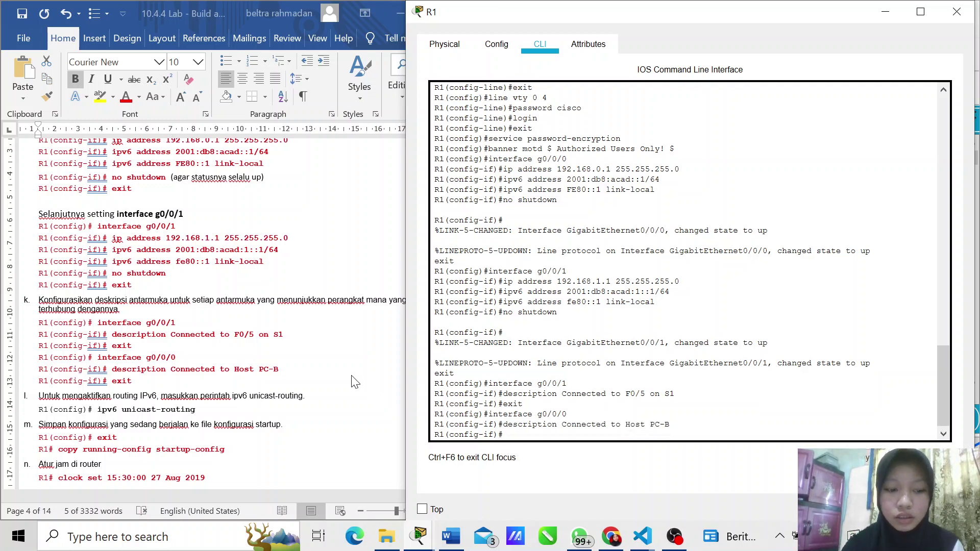
pyautogui.write('exit')
pyautogui.press('Return')
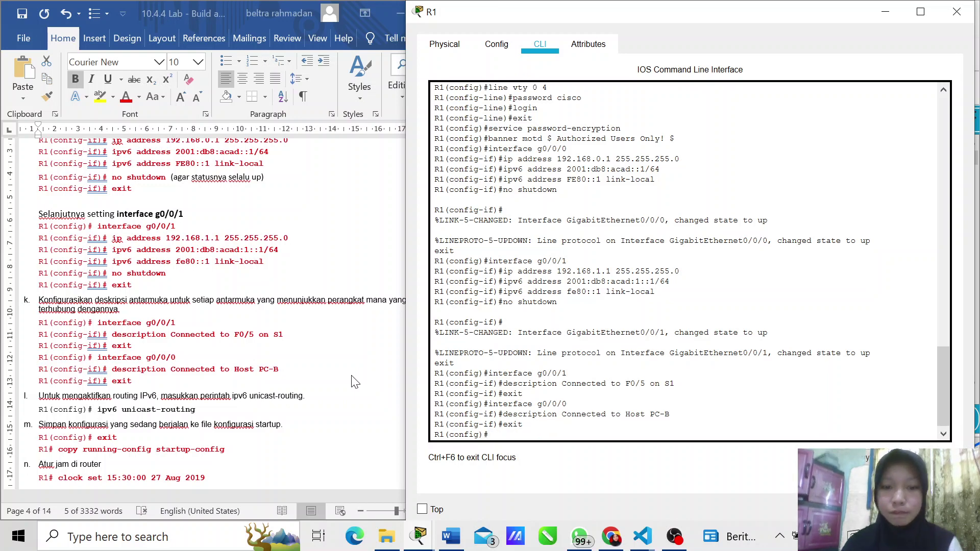
# Step: Enter 'ipv6 unicast-routing' at R1(config)#, then type exit
pyautogui.scroll(-2, 214, 299)
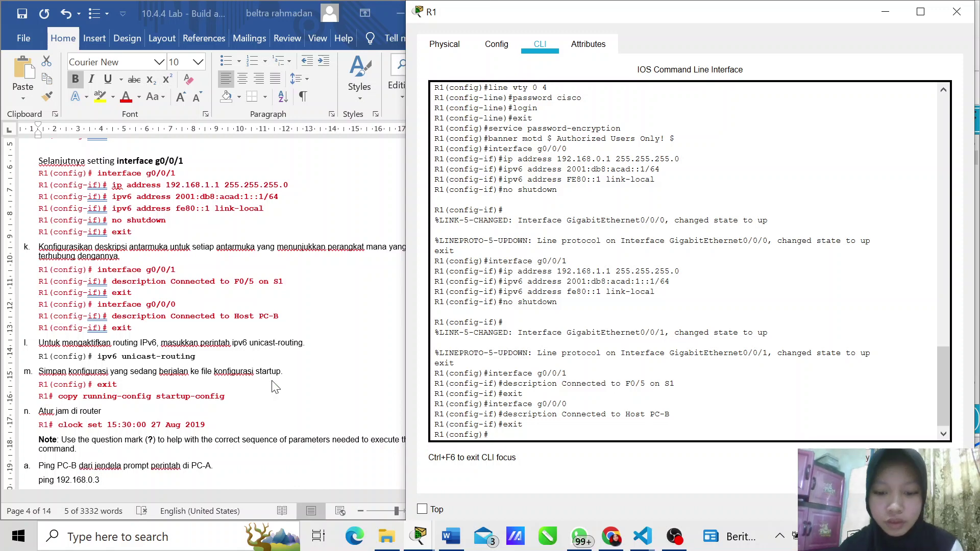
pyautogui.write('ipv6')
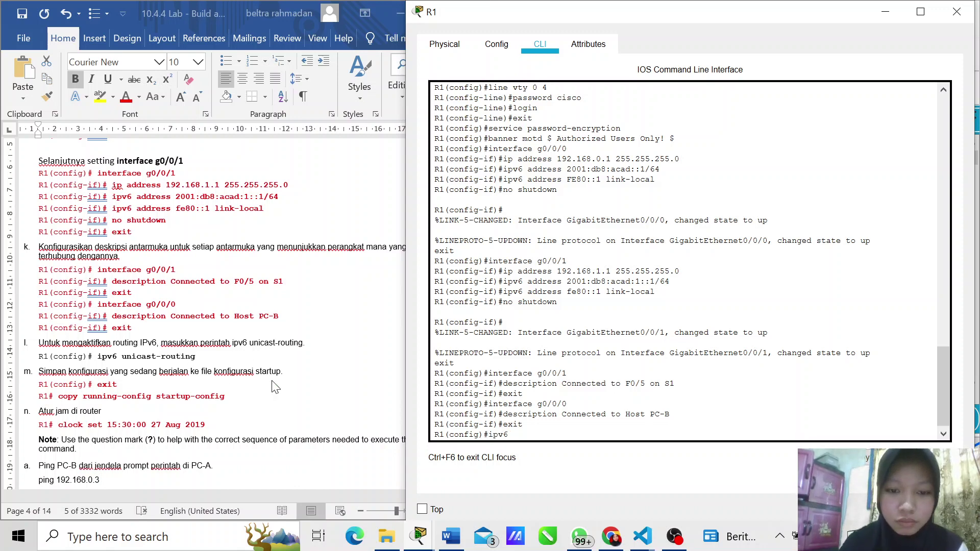
pyautogui.write(' unicas')
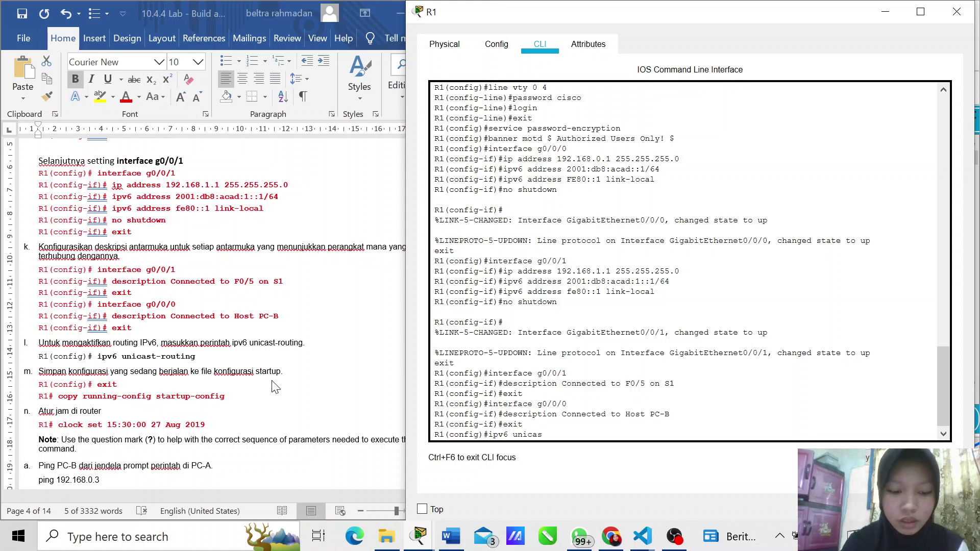
pyautogui.write('t')
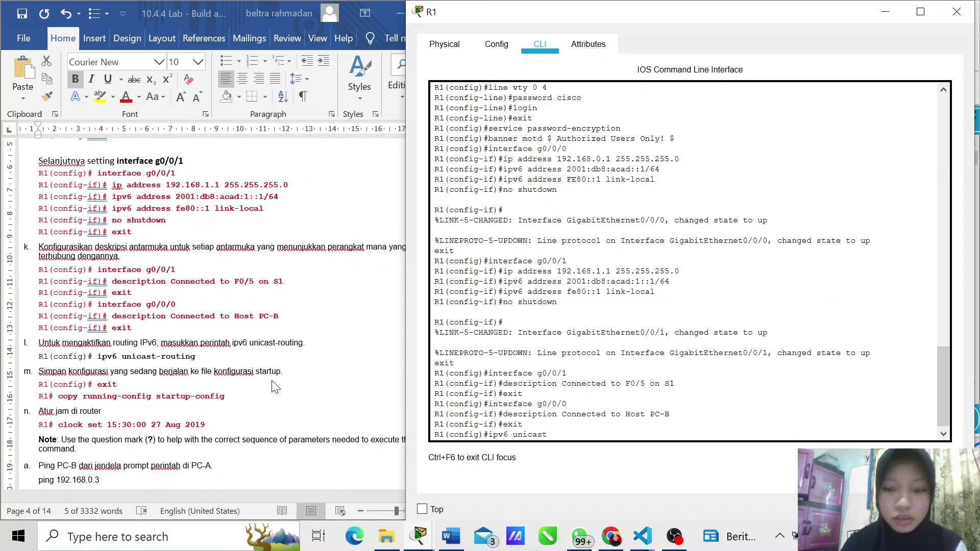
pyautogui.write('-routing')
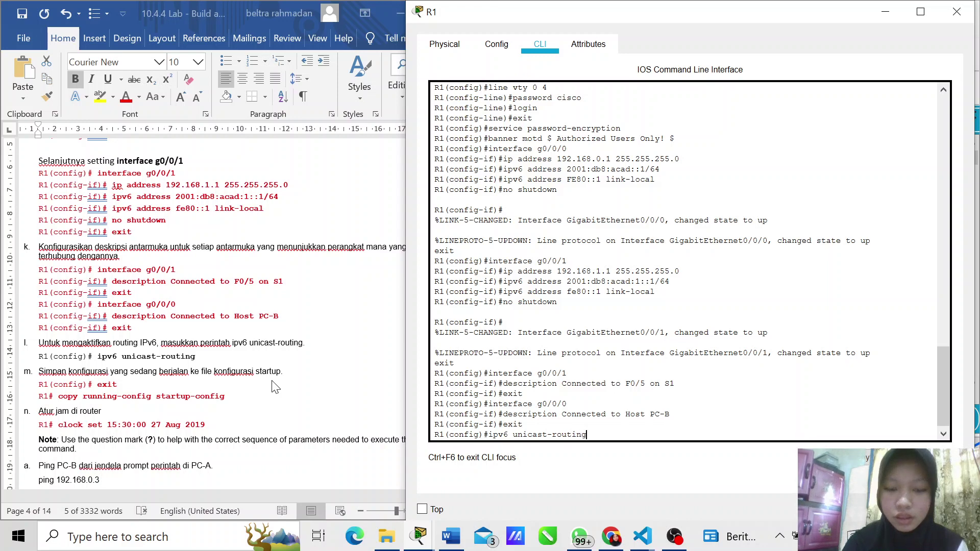
pyautogui.press('Return')
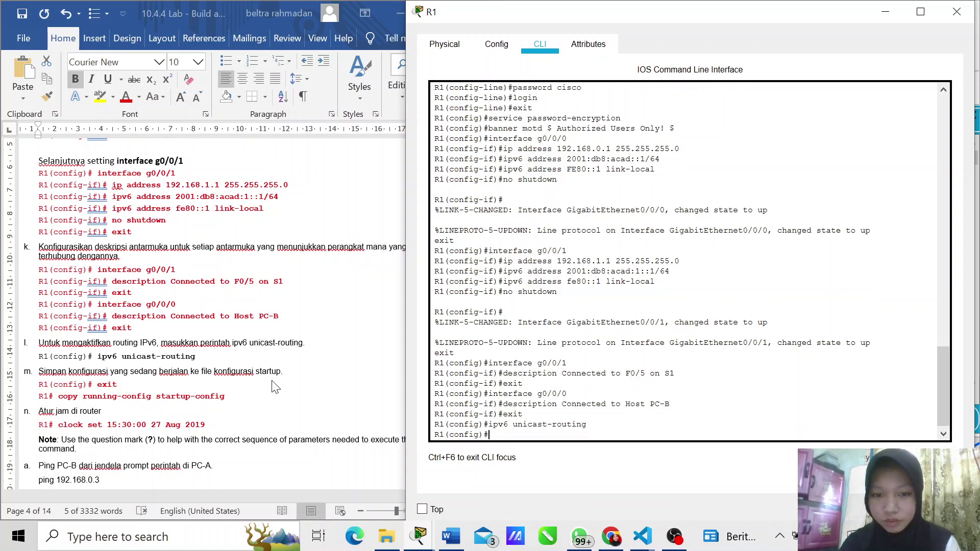
pyautogui.scroll(-3, 274, 386)
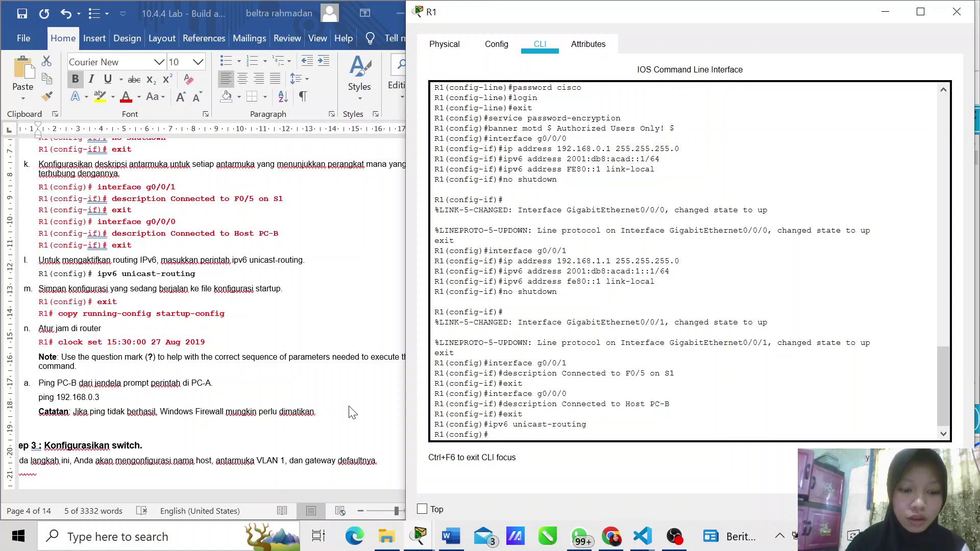
pyautogui.write('exit')
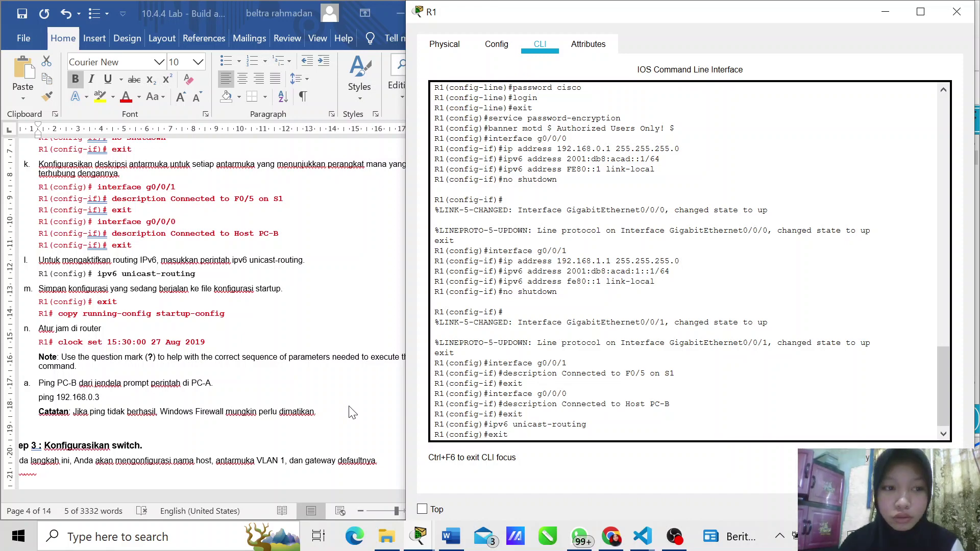
# Step: Exit configuration mode and save R1's running-config to startup-config under the default filename
pyautogui.press('Return')
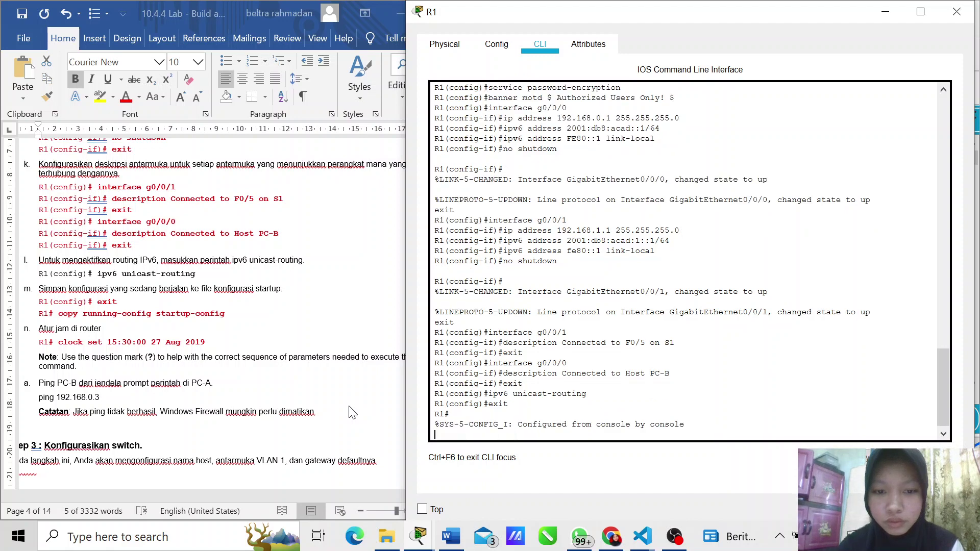
pyautogui.press('Return')
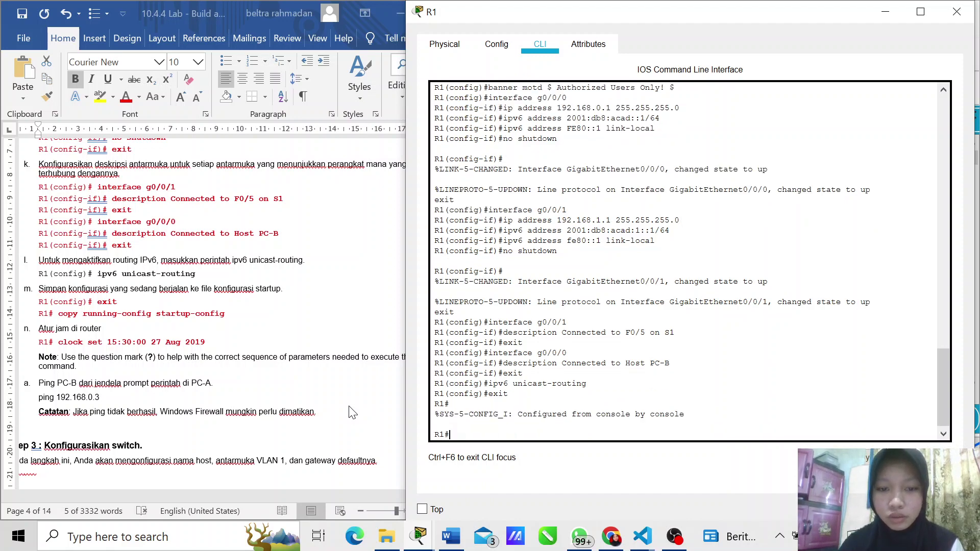
pyautogui.write('cop')
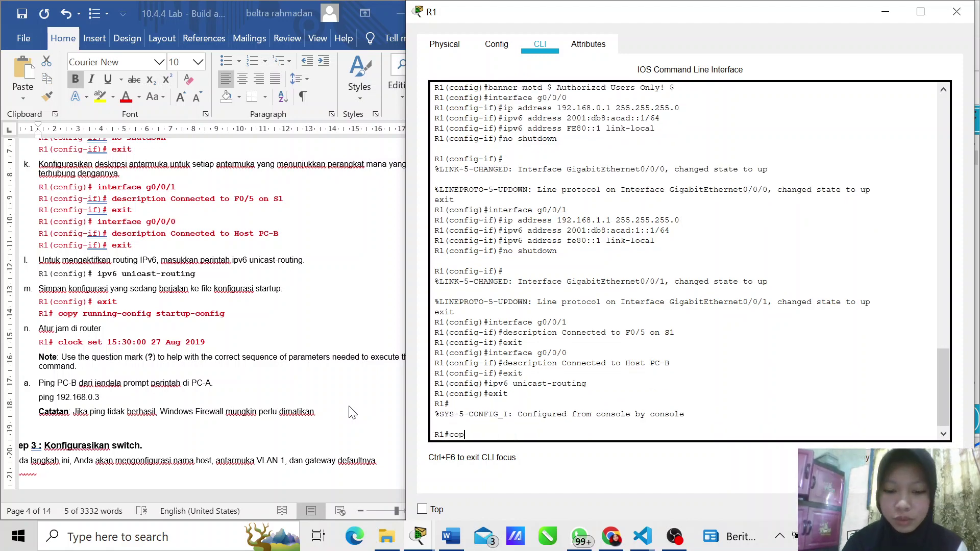
pyautogui.write('y running')
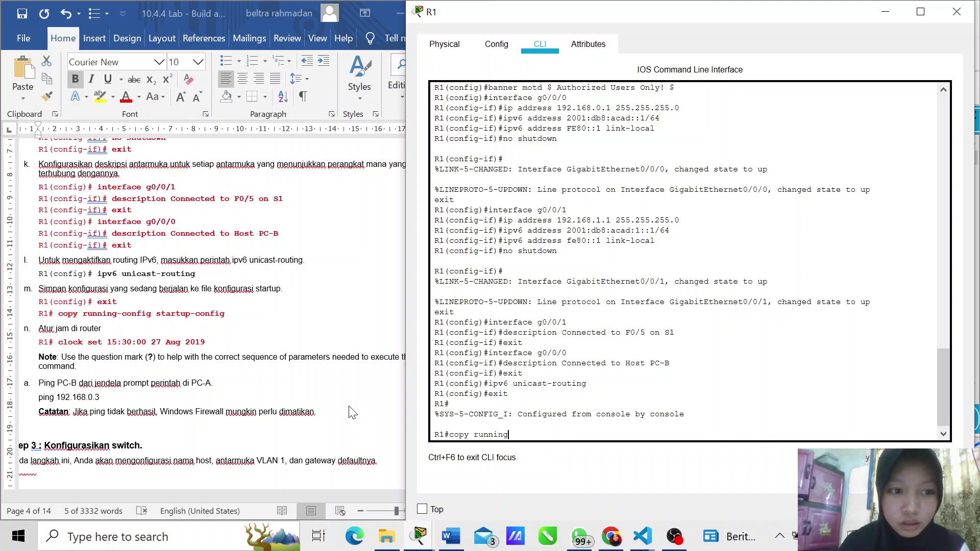
pyautogui.write('-config')
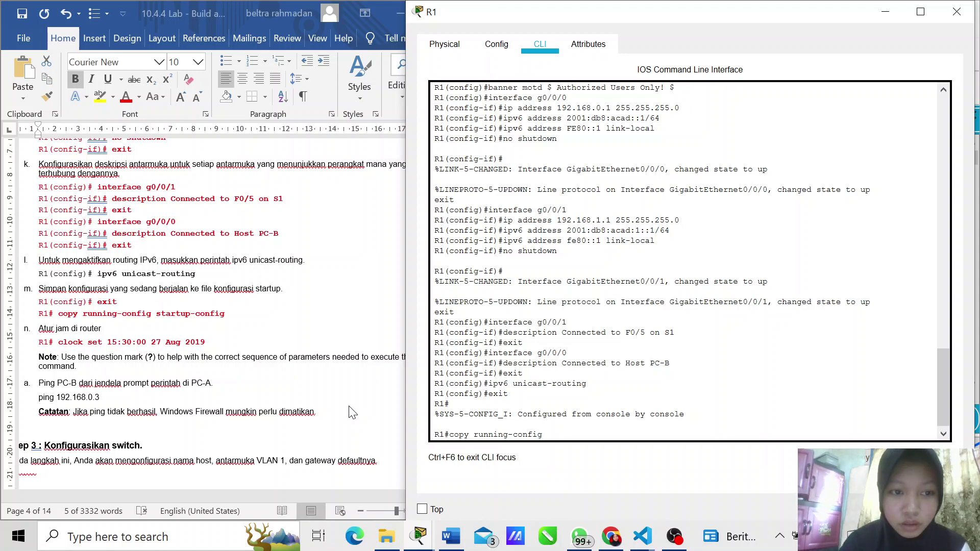
pyautogui.write(' startup')
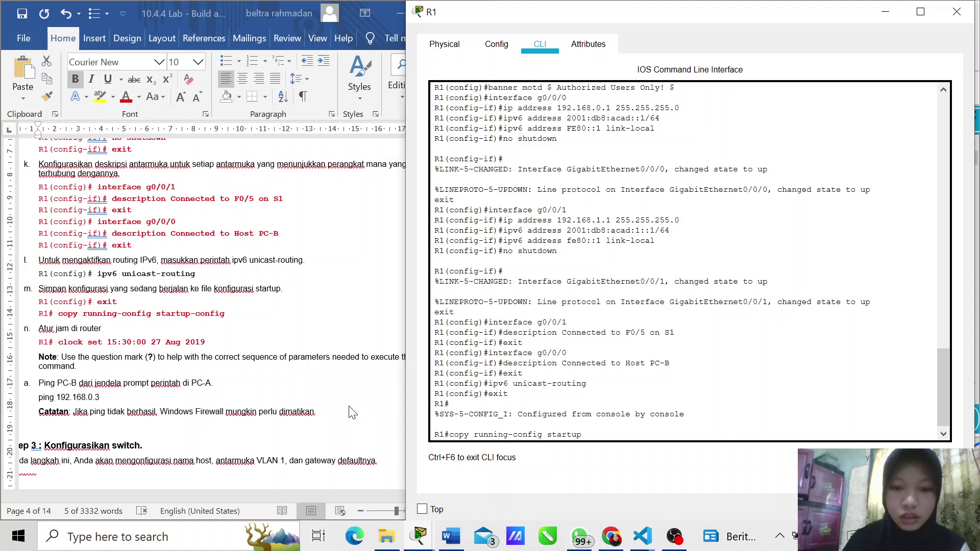
pyautogui.write('-config')
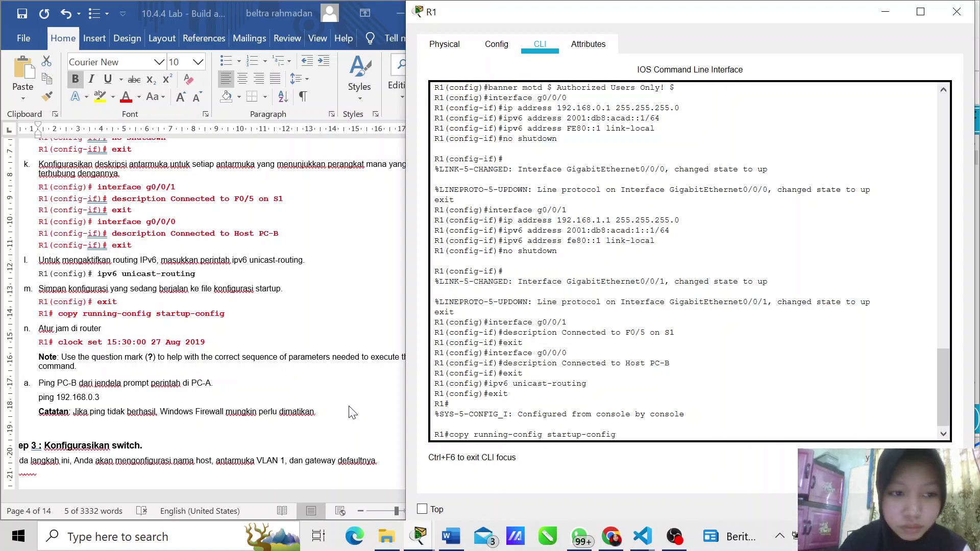
pyautogui.press('Return')
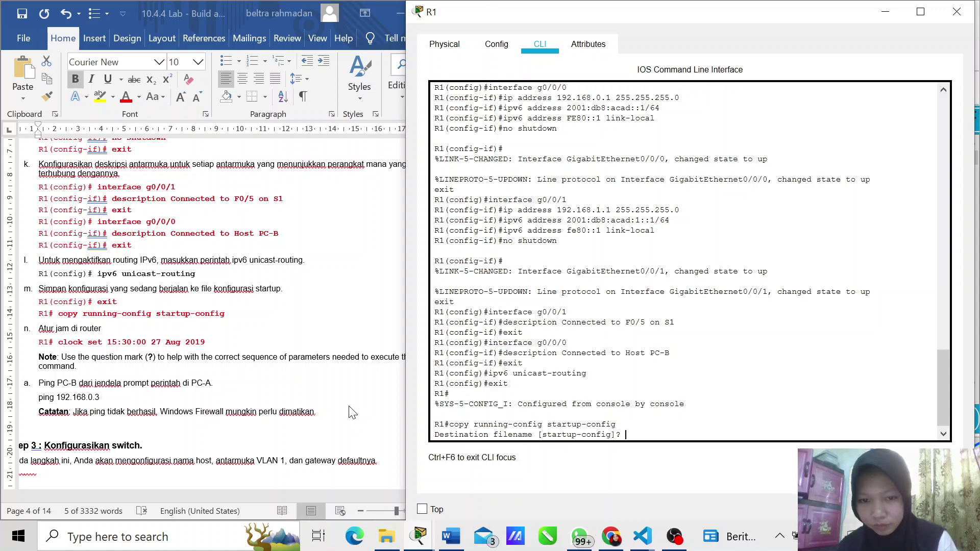
pyautogui.press('Return')
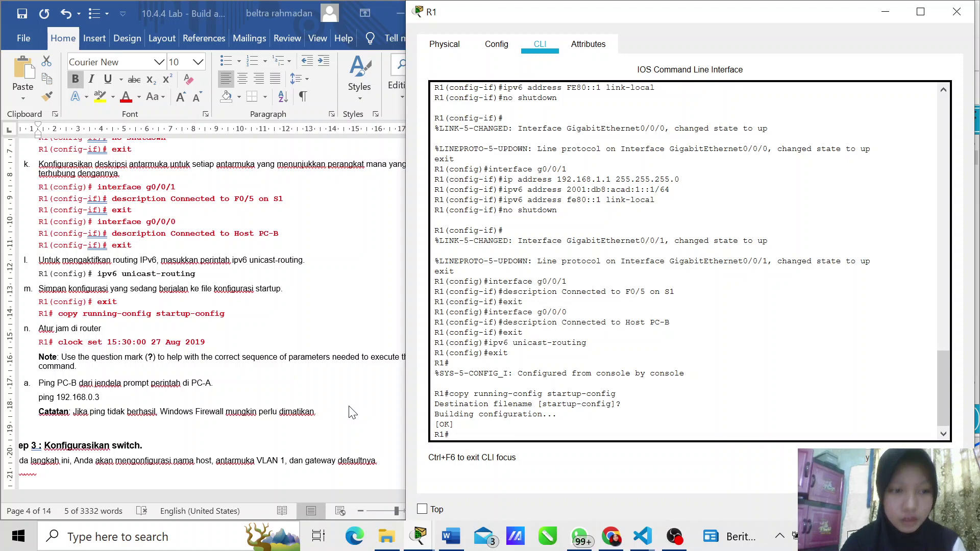
pyautogui.write('cloc')
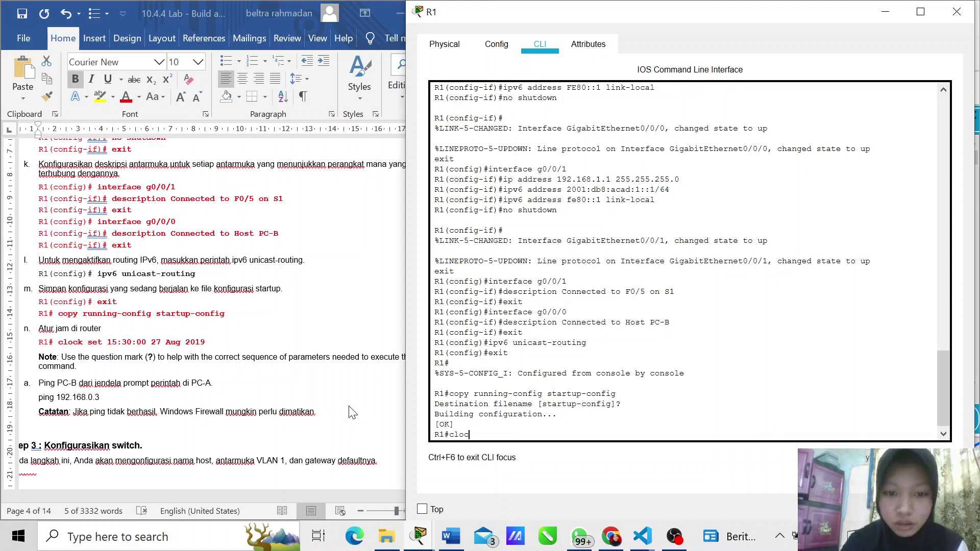
pyautogui.write('k set')
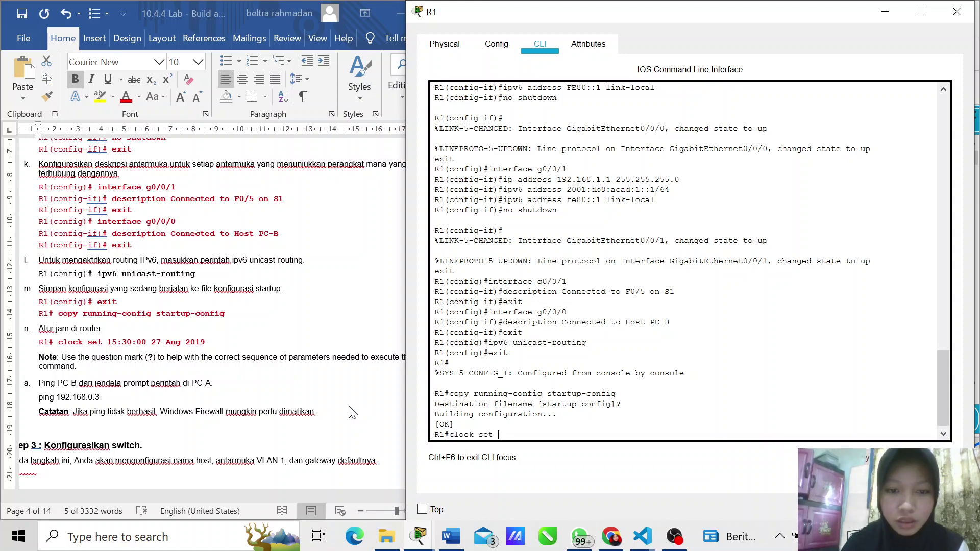
# Step: Complete clock set on R1 with '15:30:00 27 Aug 2019' copied from the Word lab sheet
pyautogui.click(221, 347)
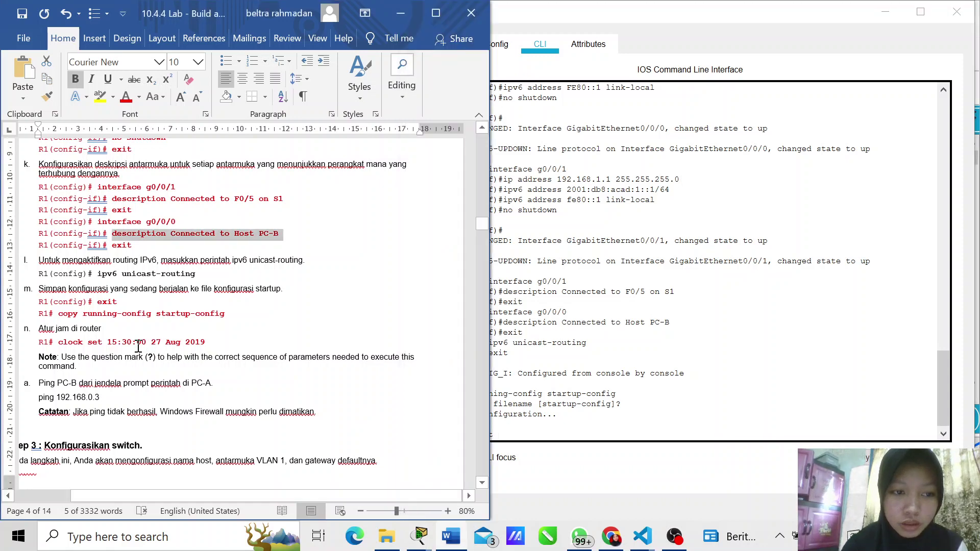
pyautogui.moveTo(107, 343); pyautogui.dragTo(102, 329)
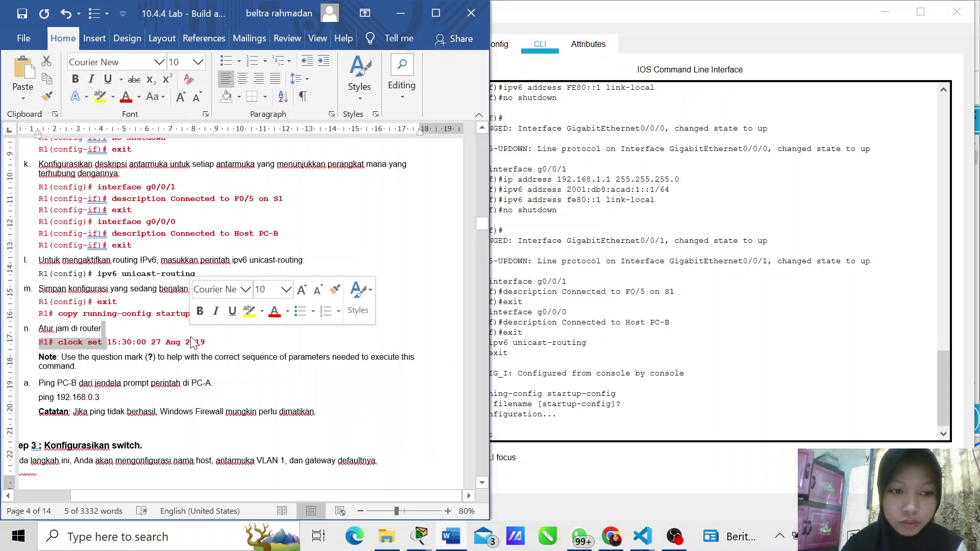
pyautogui.moveTo(205, 343); pyautogui.dragTo(107, 345)
pyautogui.hotkey('ctrl', 'c')
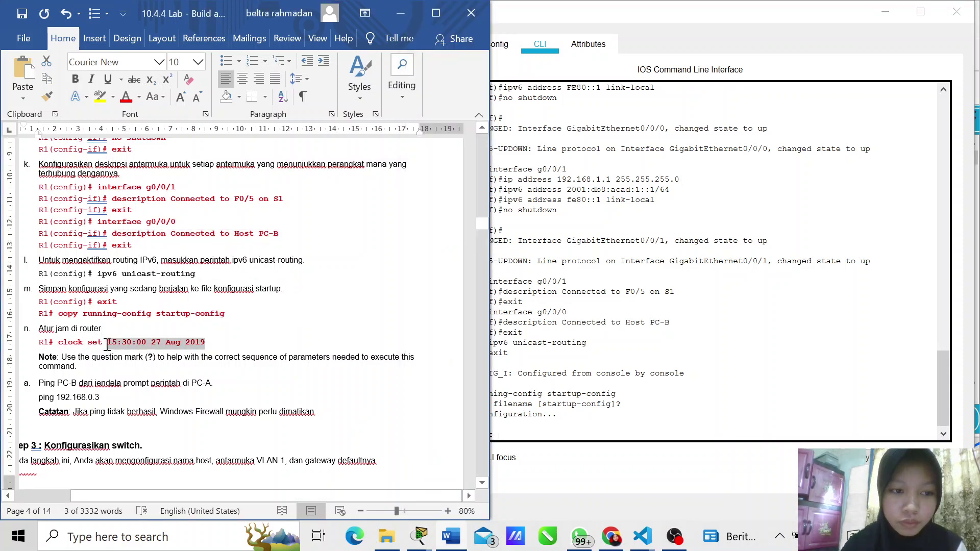
pyautogui.click(827, 444)
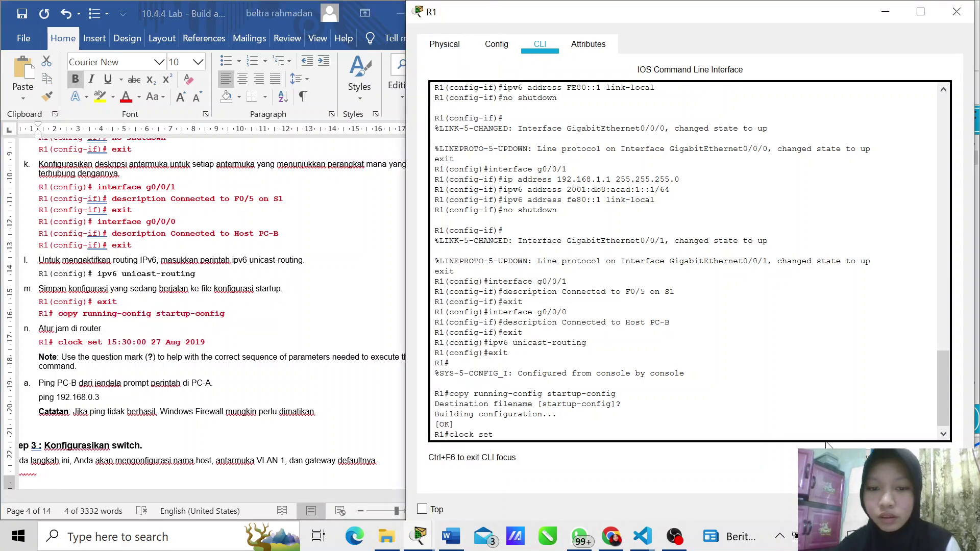
pyautogui.scroll(-1, 515, 432)
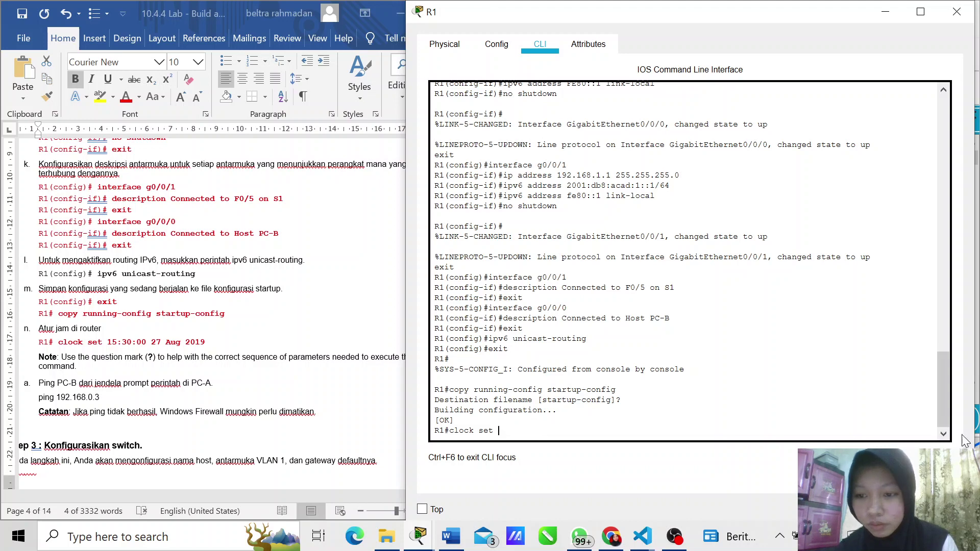
pyautogui.hotkey('ctrl', 'v')
pyautogui.press('Return')
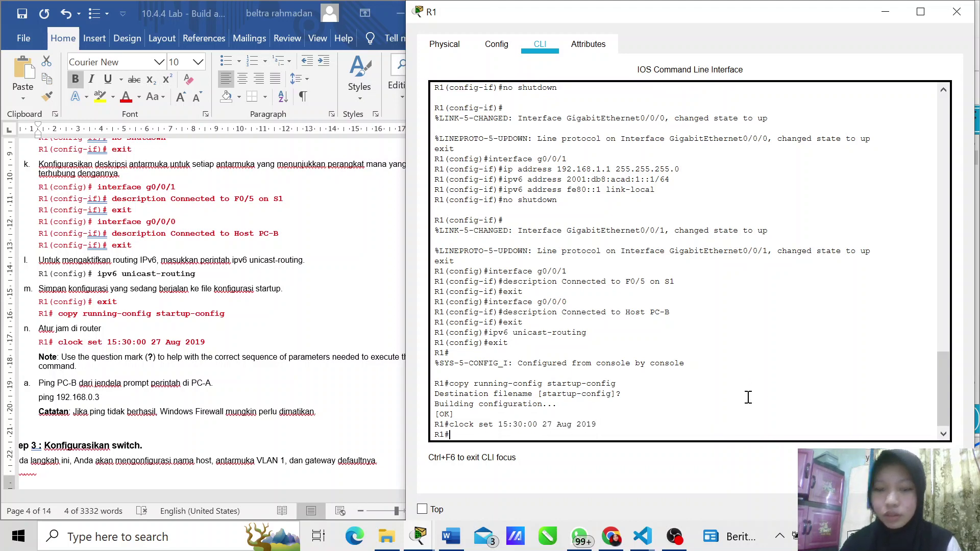
pyautogui.scroll(-2, 104, 376)
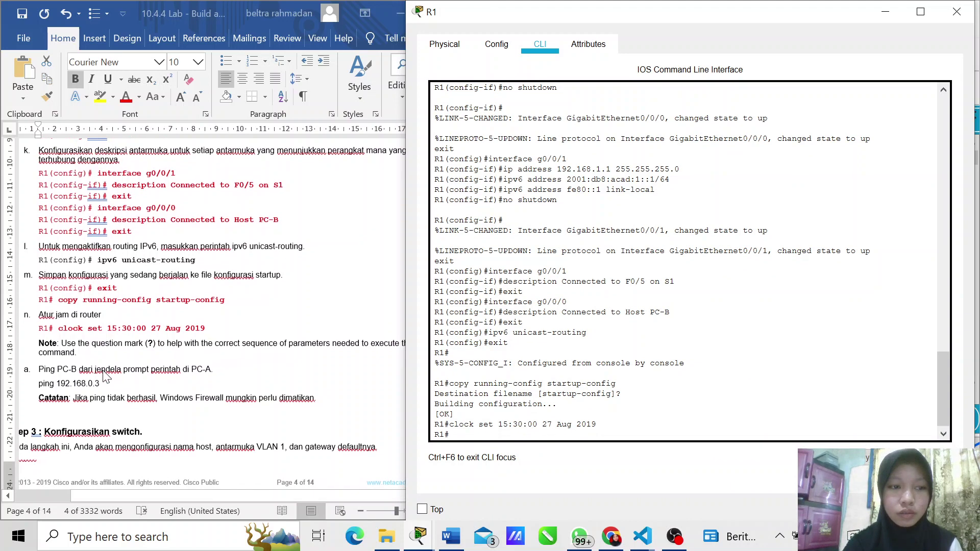
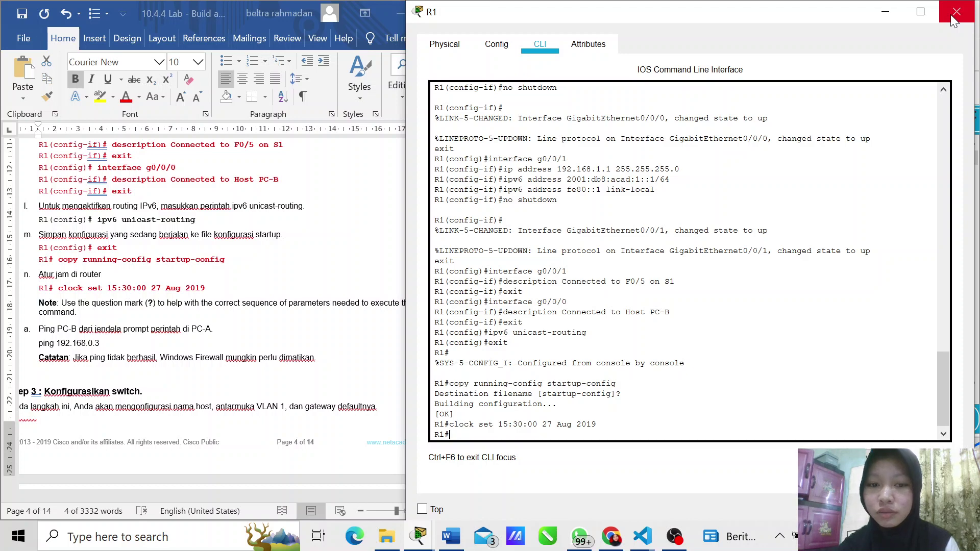
# Step: Close R1's device window and open PC-A from the topology
pyautogui.click(952, 16)
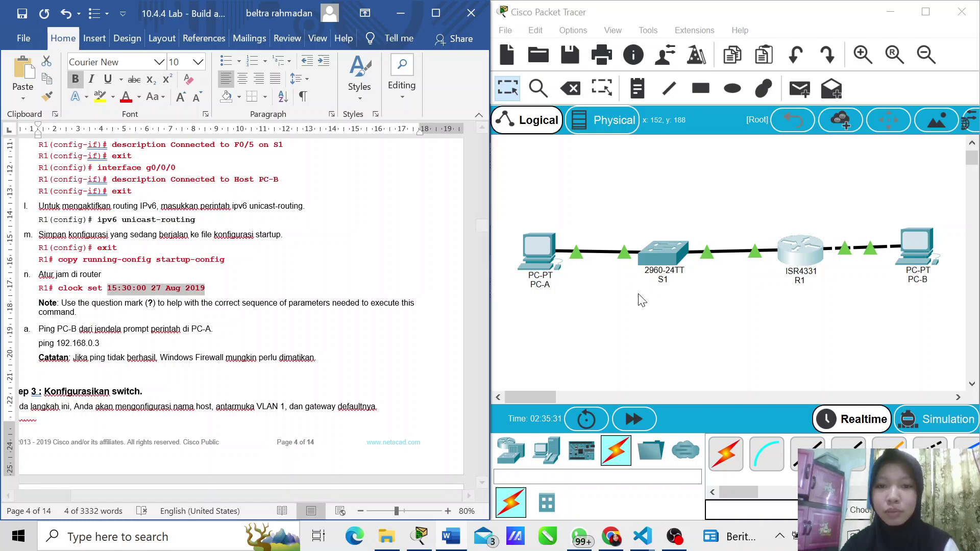
pyautogui.click(531, 252)
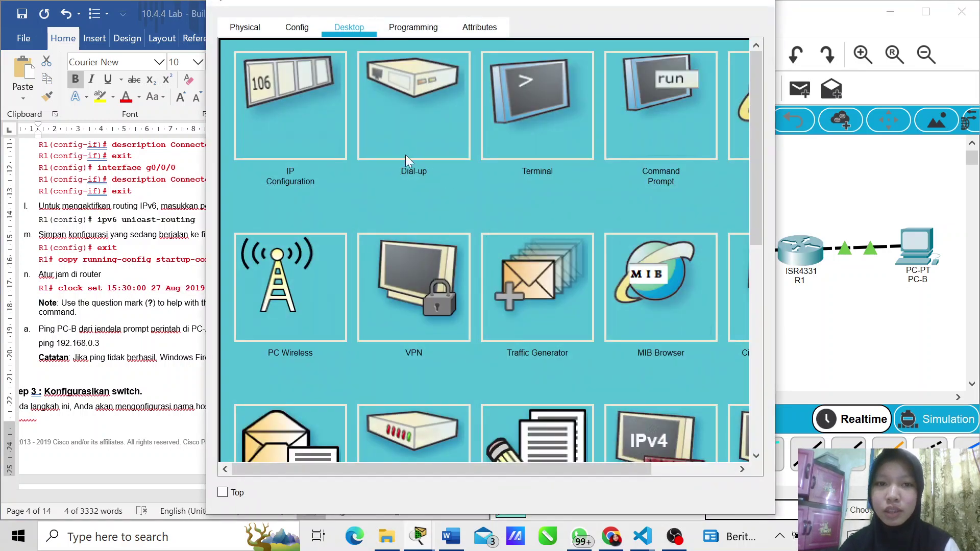
# Step: From PC-A's command prompt, ping 192.168.0.3 (3 of 4 replies), then close PC-A's window
pyautogui.click(702, 105)
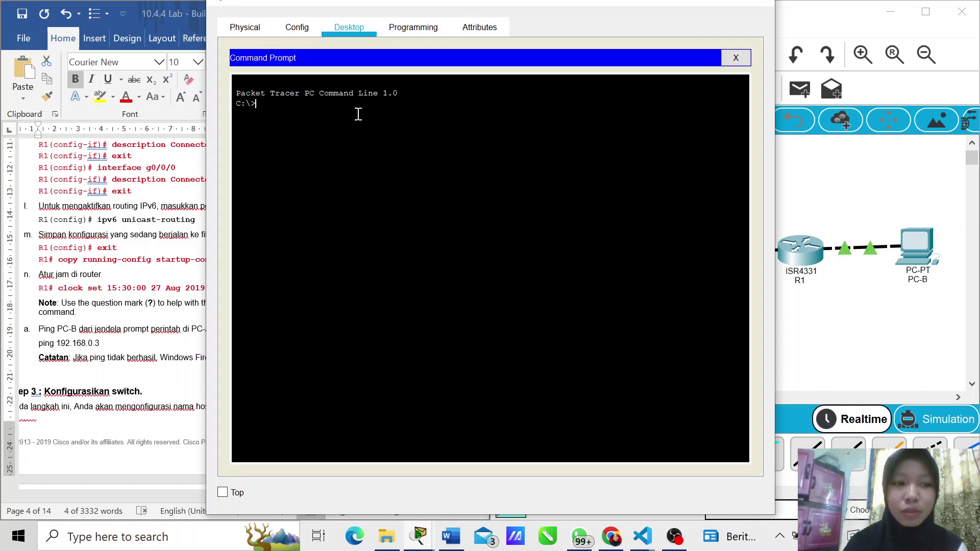
pyautogui.write('ping ')
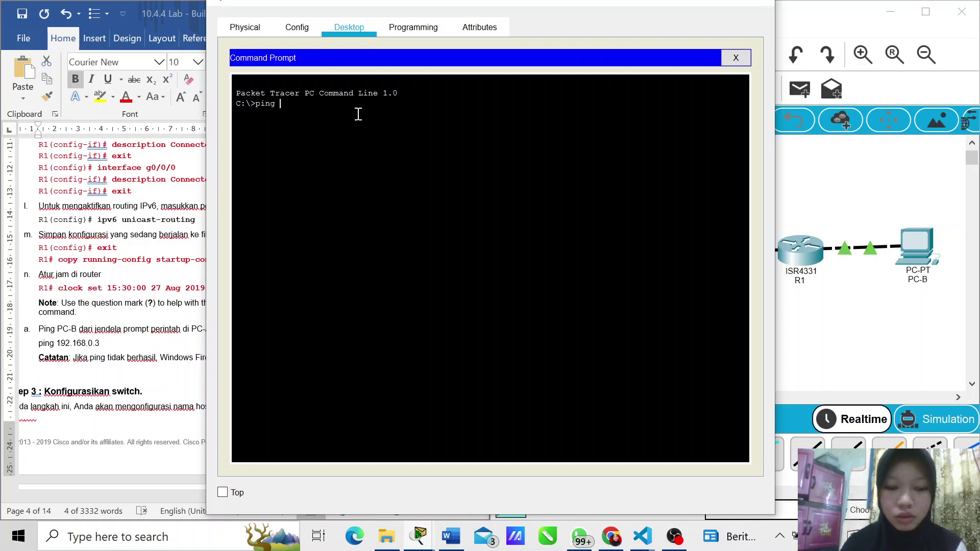
pyautogui.write('192.1')
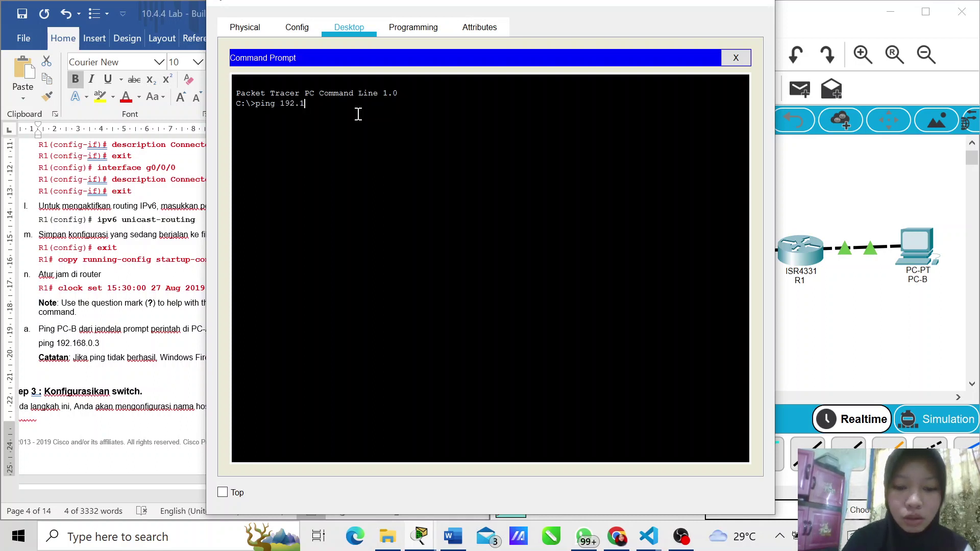
pyautogui.write('69')
pyautogui.press('BackSpace')
pyautogui.write('8')
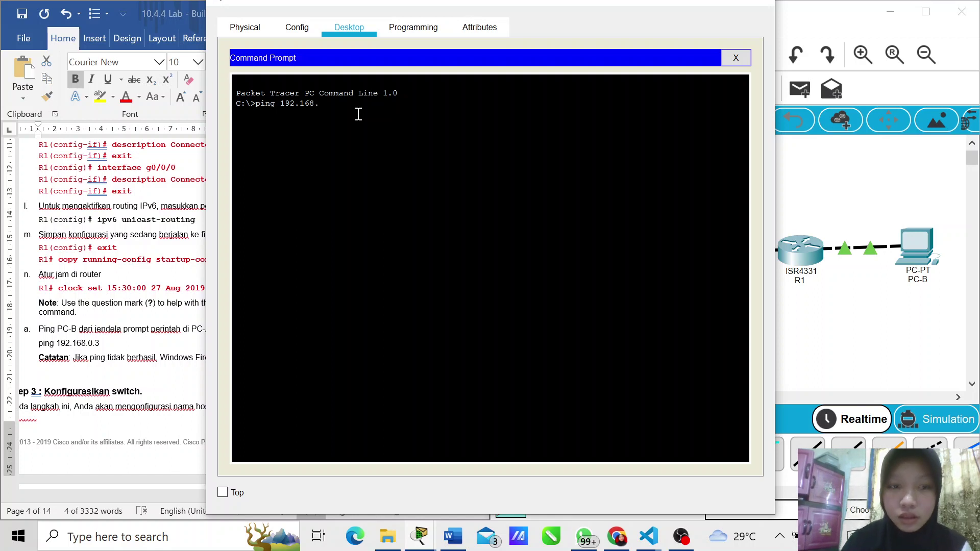
pyautogui.write('.0.3')
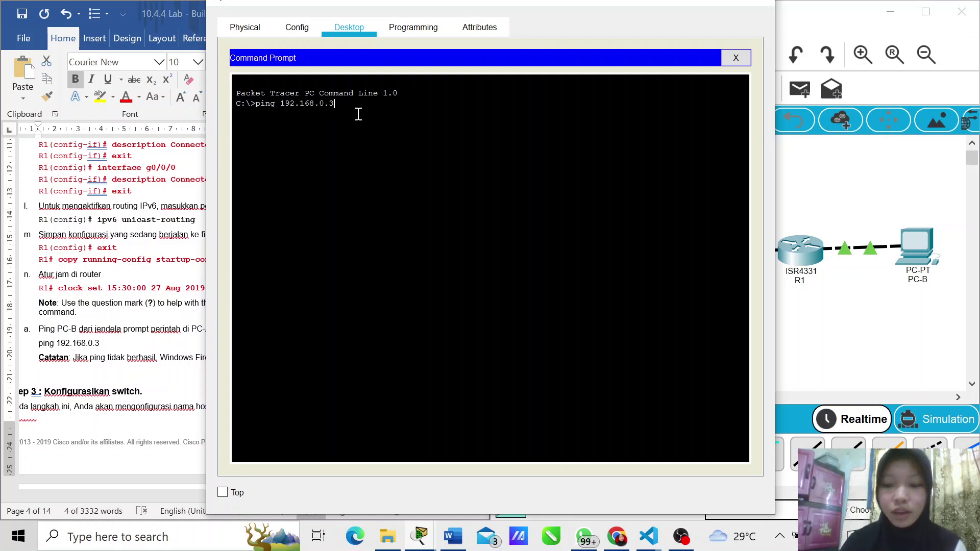
pyautogui.press('Return')
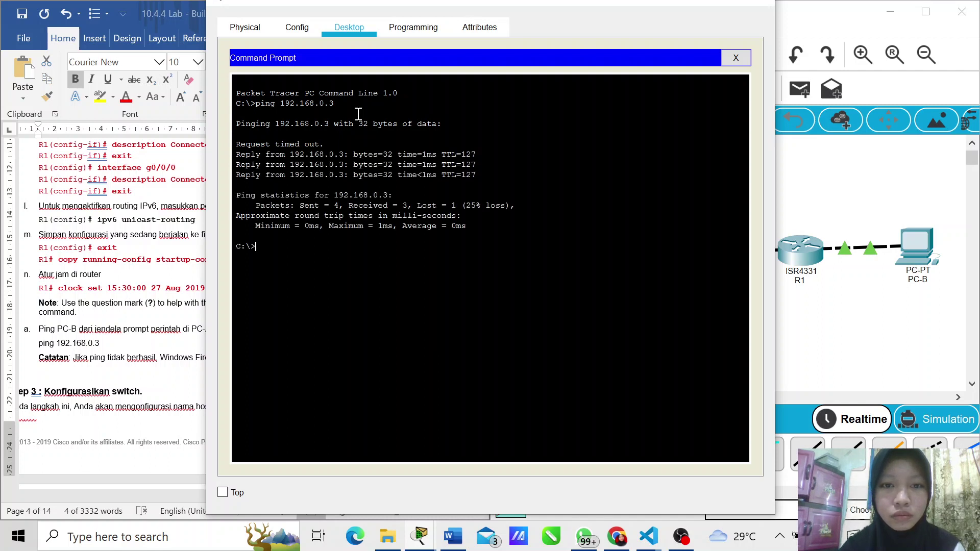
pyautogui.moveTo(298, 212)
pyautogui.mouseDown()
pyautogui.moveTo(372, 205)
pyautogui.moveTo(301, 206)
pyautogui.mouseUp()
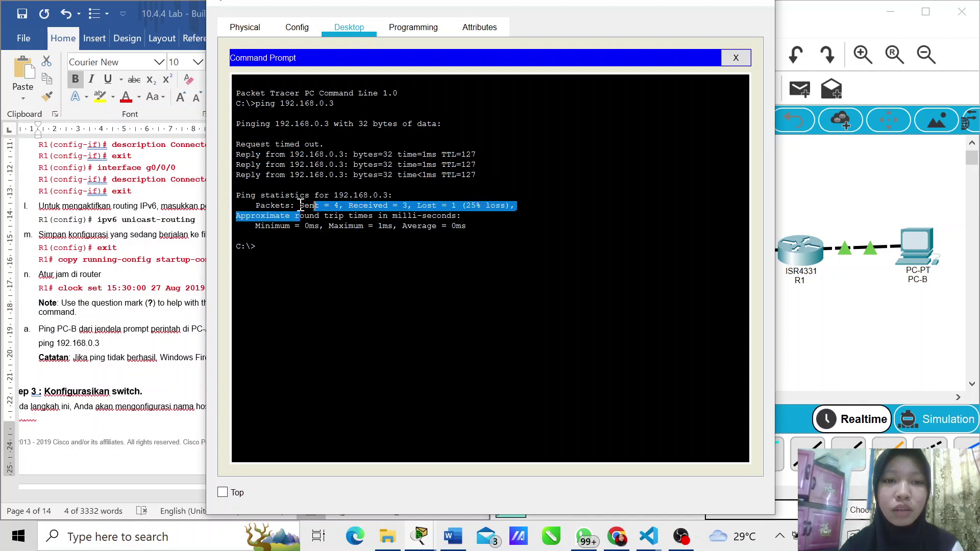
pyautogui.click(317, 242)
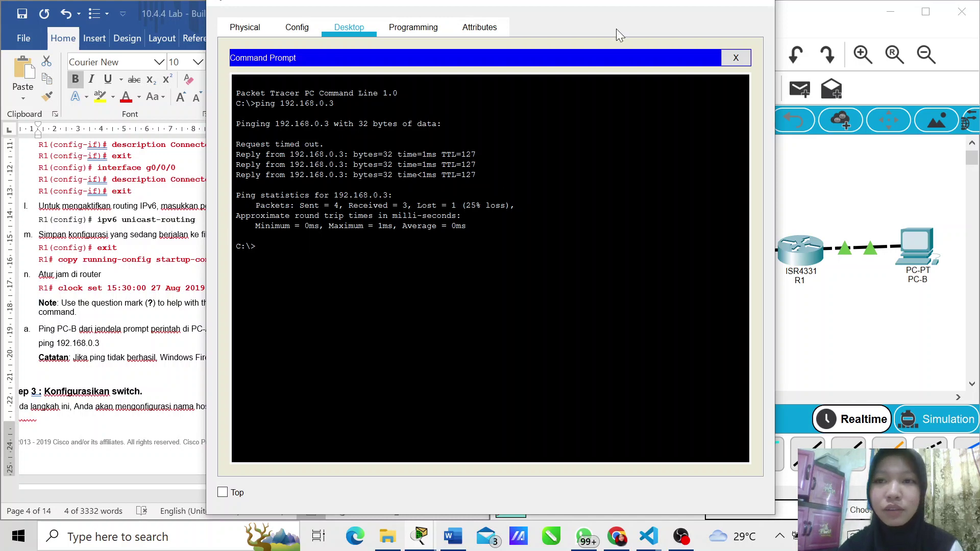
pyautogui.click(756, 3)
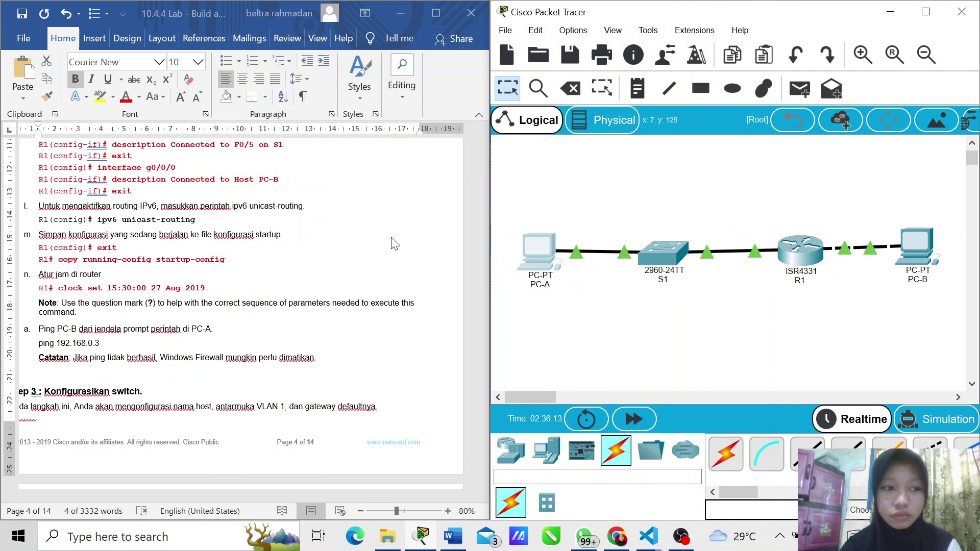
# Step: Scroll the lab sheet to Step 3's switch configuration and open switch S1
pyautogui.scroll(-3, 395, 243)
pyautogui.scroll(-2, 138, 301)
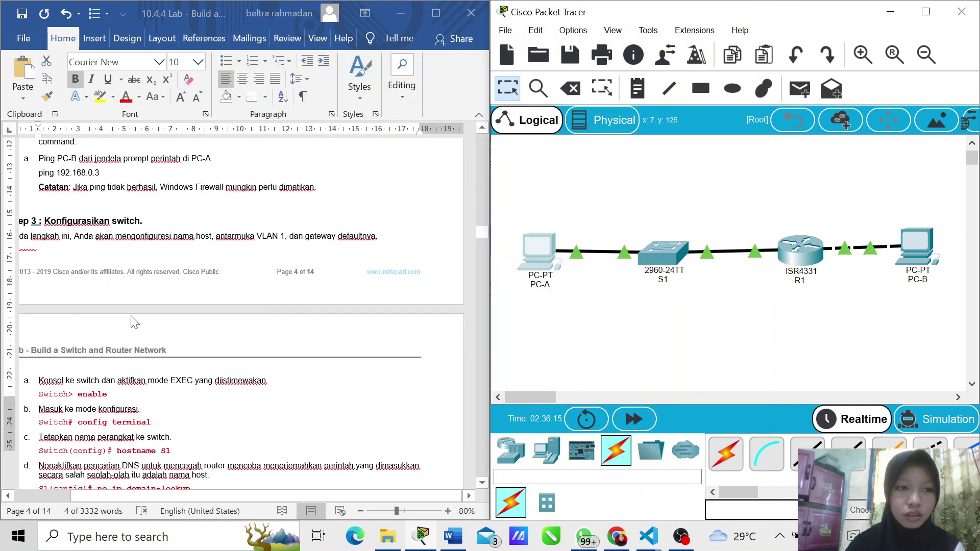
pyautogui.scroll(-2, 133, 349)
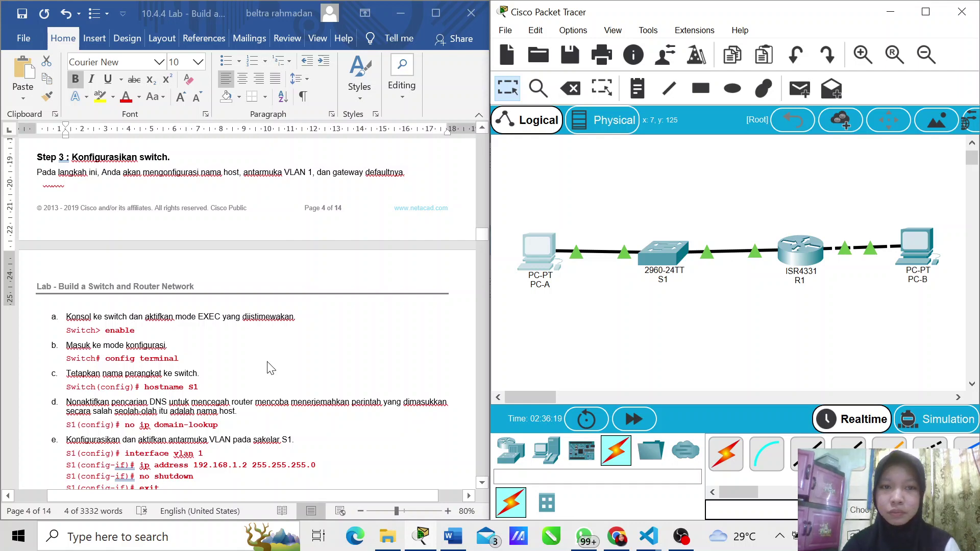
pyautogui.scroll(-2, 271, 368)
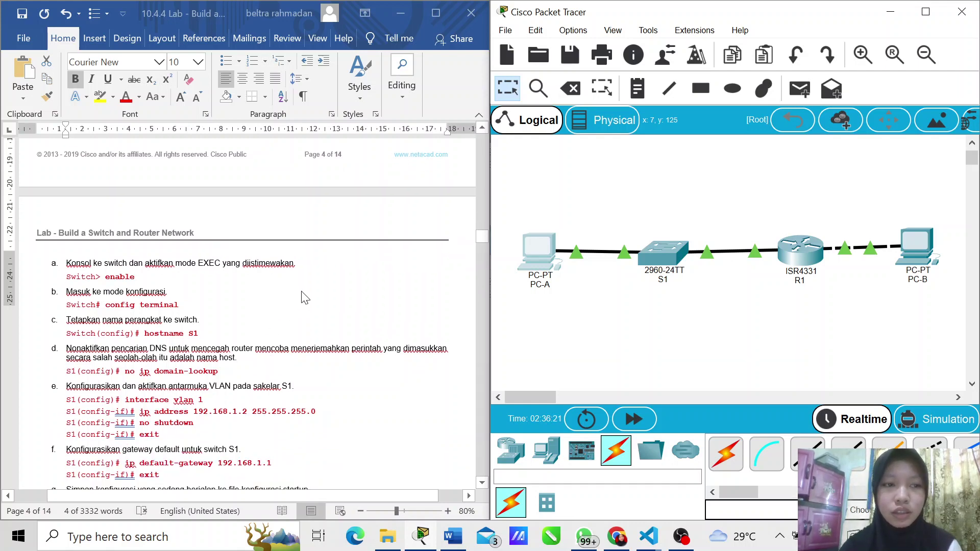
pyautogui.click(653, 256)
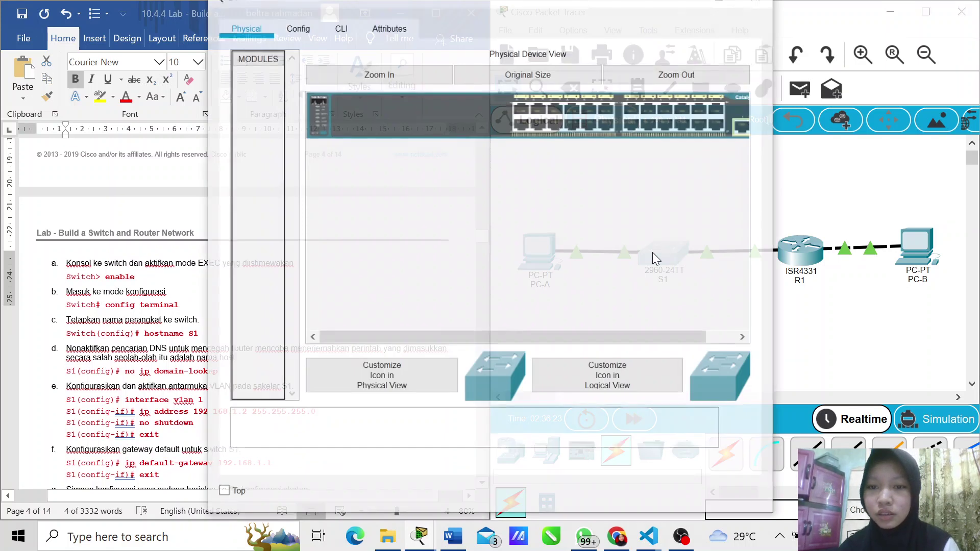
# Step: Bring up S1's CLI at a Switch> prompt, snapped to the right beside the lab sheet
pyautogui.click(347, 31)
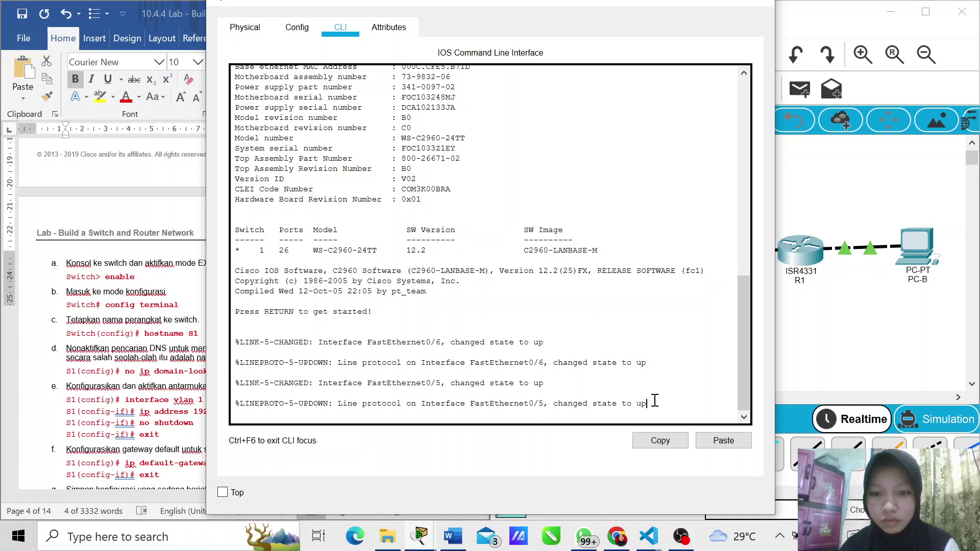
pyautogui.press('Return')
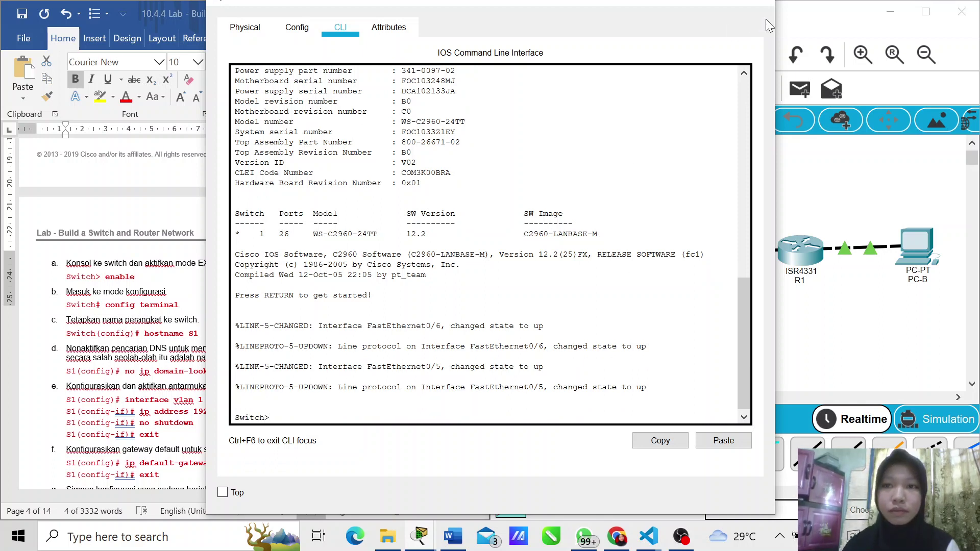
pyautogui.click(720, 1)
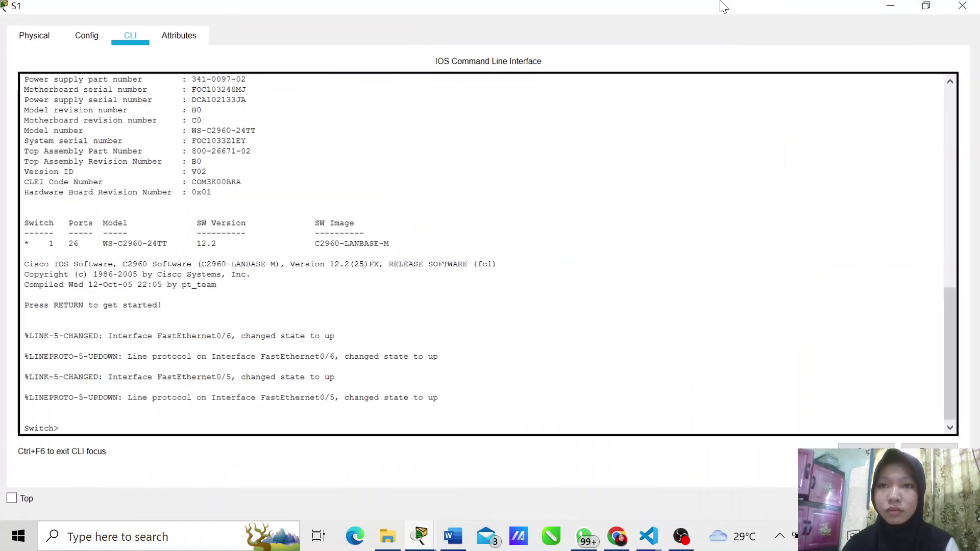
pyautogui.press('super+Right')
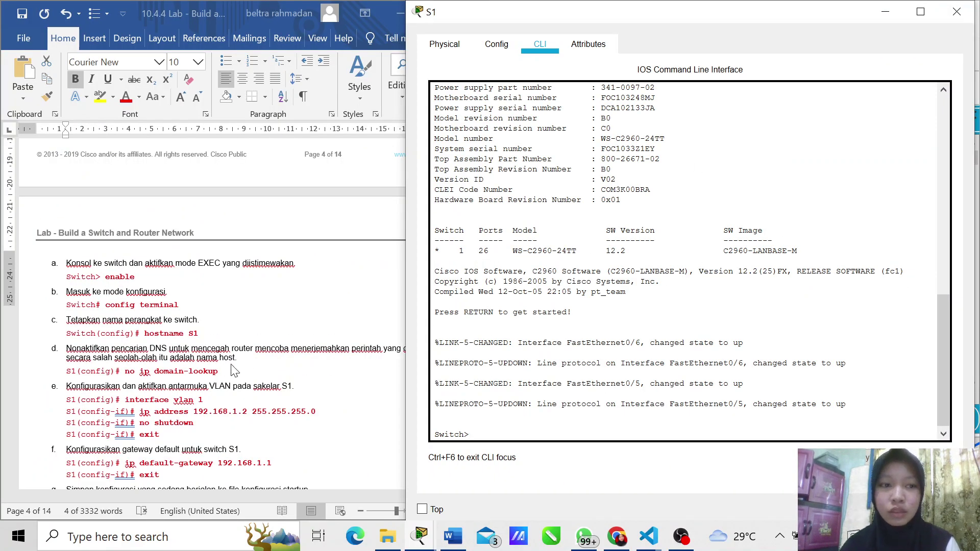
pyautogui.scroll(-2, 206, 324)
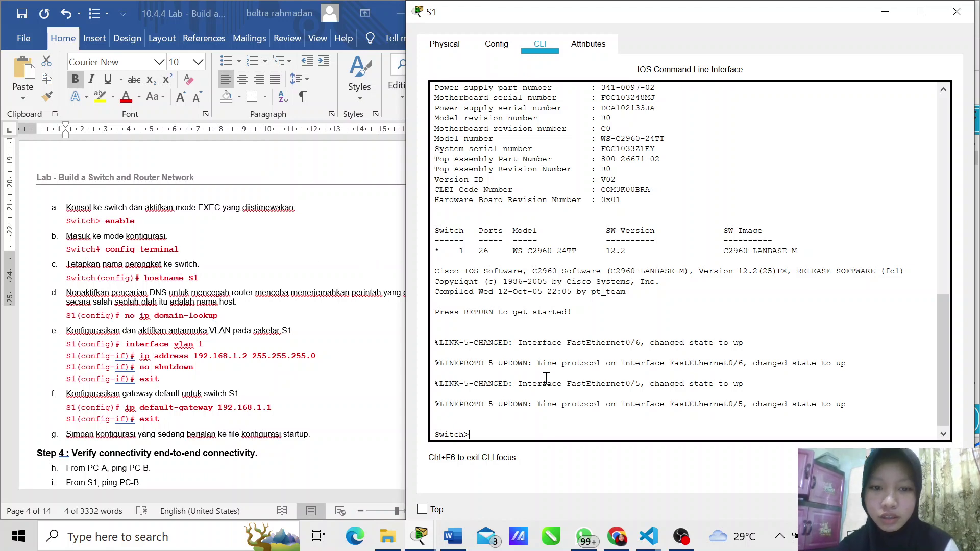
# Step: Enter privileged and global configuration mode on the switch and set its hostname to S1
pyautogui.write('enable')
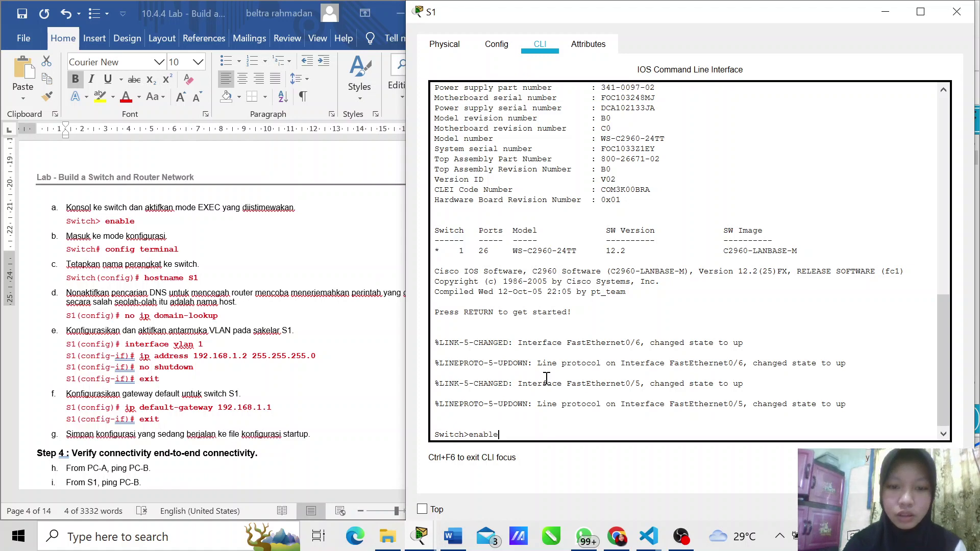
pyautogui.press('Return')
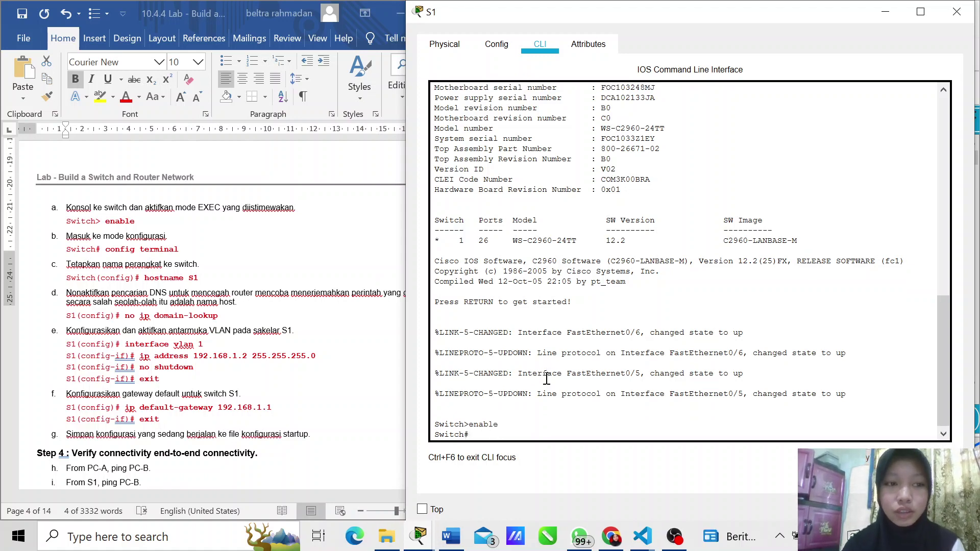
pyautogui.write('config')
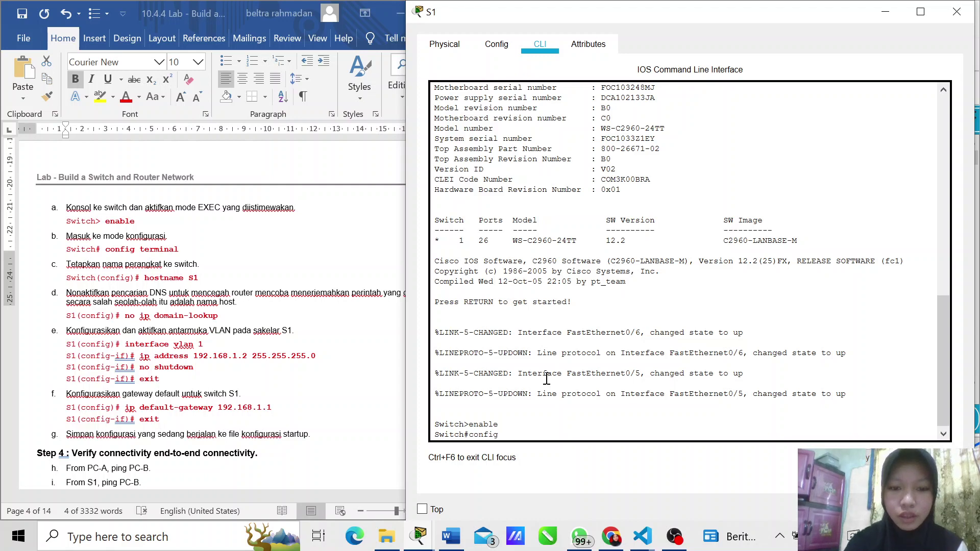
pyautogui.write(' terminal')
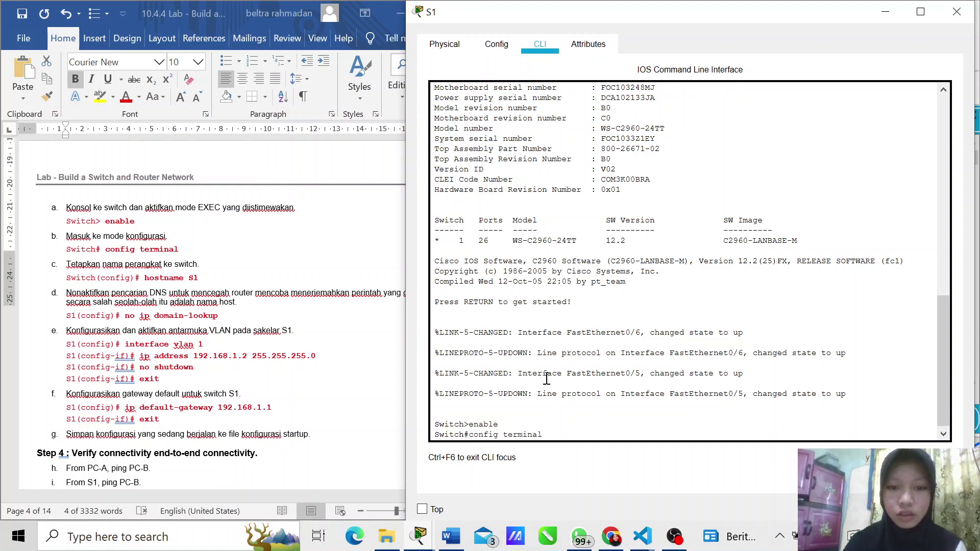
pyautogui.press('BackSpace')
pyautogui.press('BackSpace')
pyautogui.press('BackSpace')
pyautogui.press('BackSpace')
pyautogui.press('BackSpace')
pyautogui.press('BackSpace')
pyautogui.press('Return')
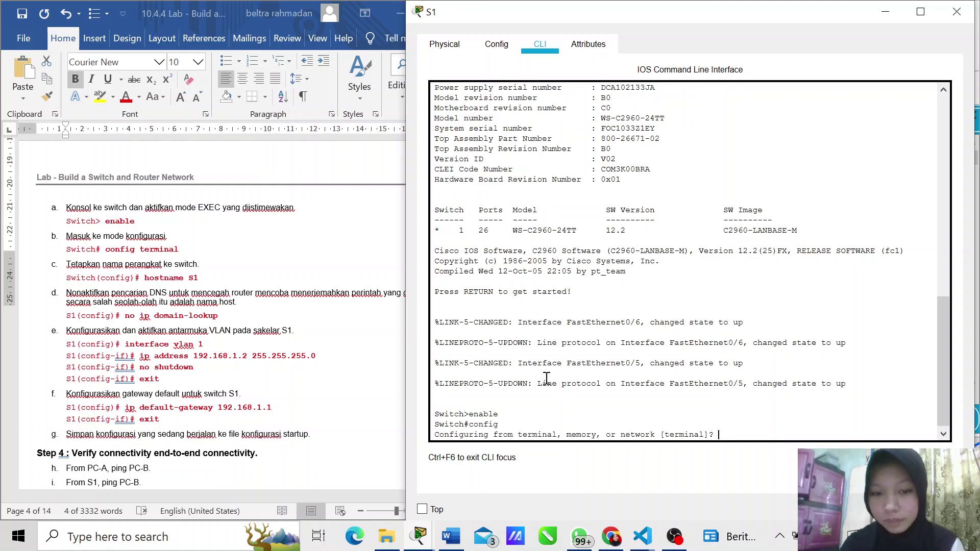
pyautogui.press('Return')
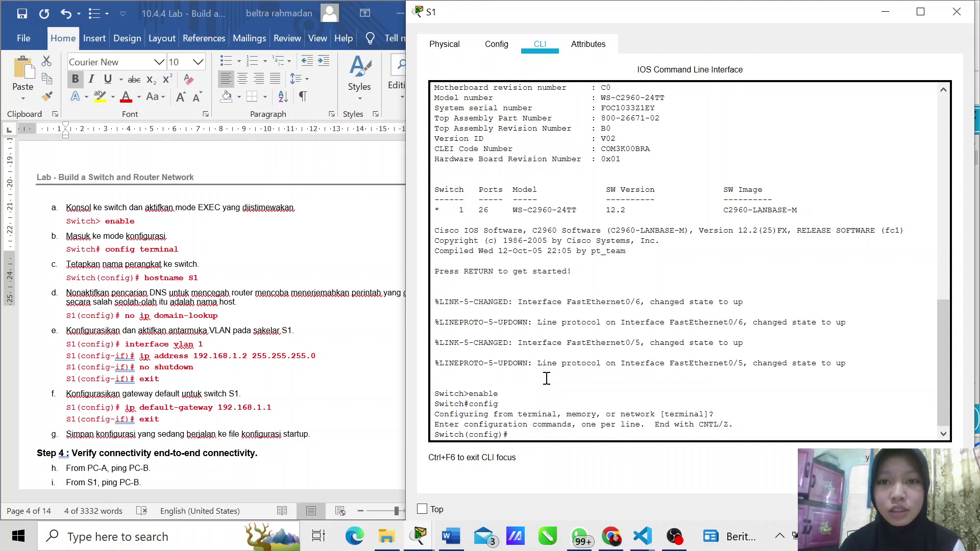
pyautogui.write('hostname')
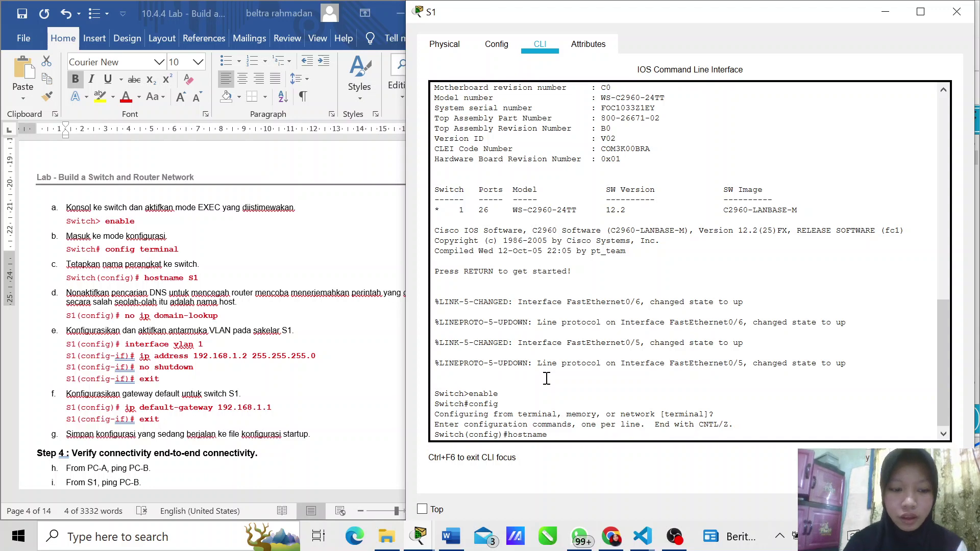
pyautogui.write(' S1')
pyautogui.press('Return')
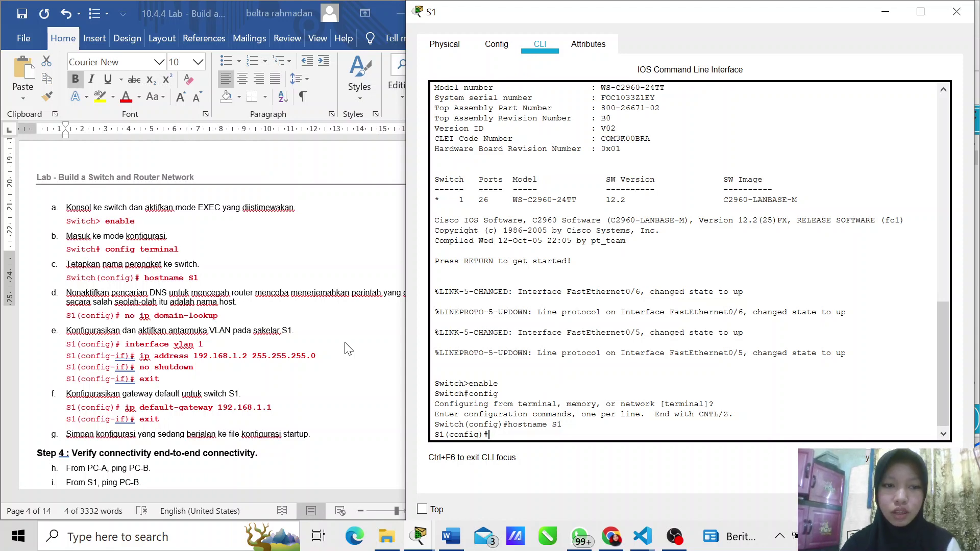
# Step: Disable DNS lookup on S1 with no ip domain-lookup
pyautogui.hscroll(2, 347, 349)
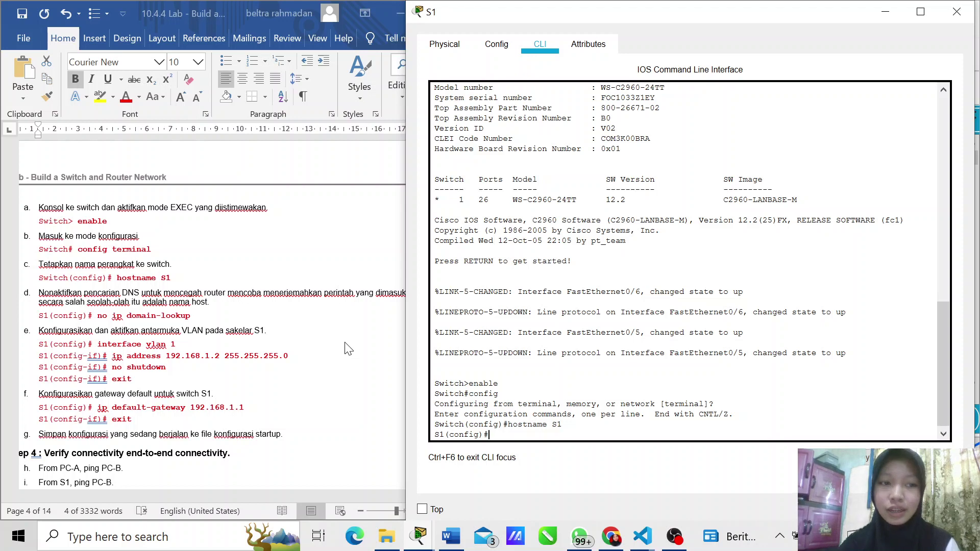
pyautogui.hscroll(-5, 346, 349)
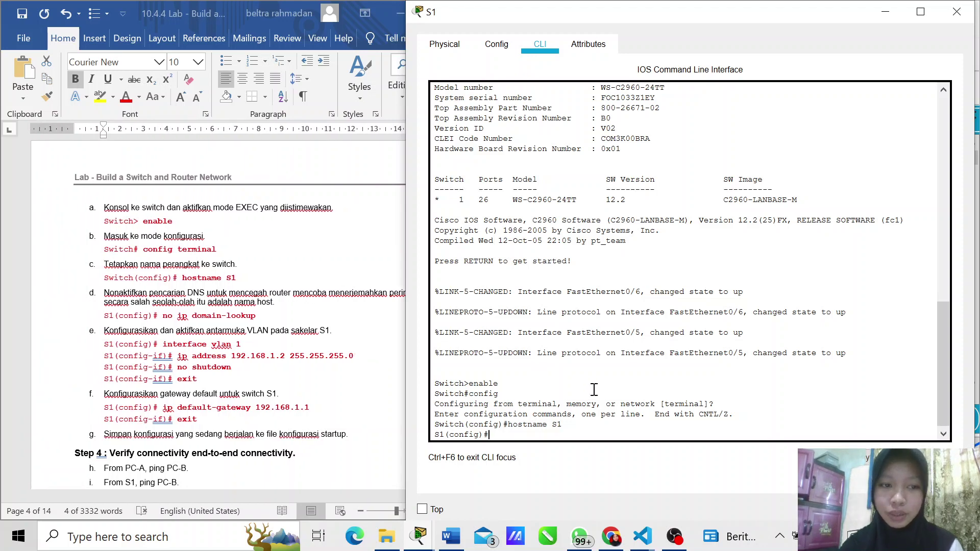
pyautogui.write('ip')
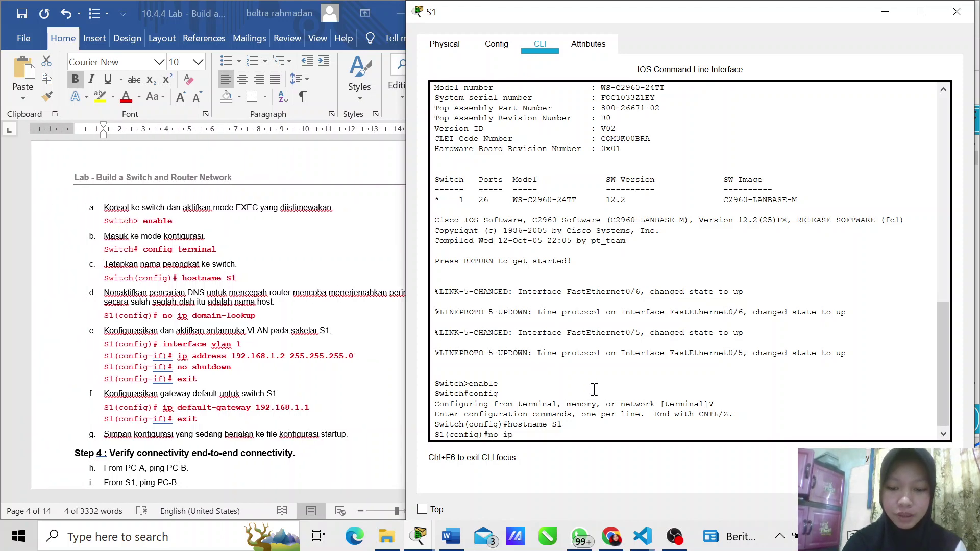
pyautogui.write(' domai')
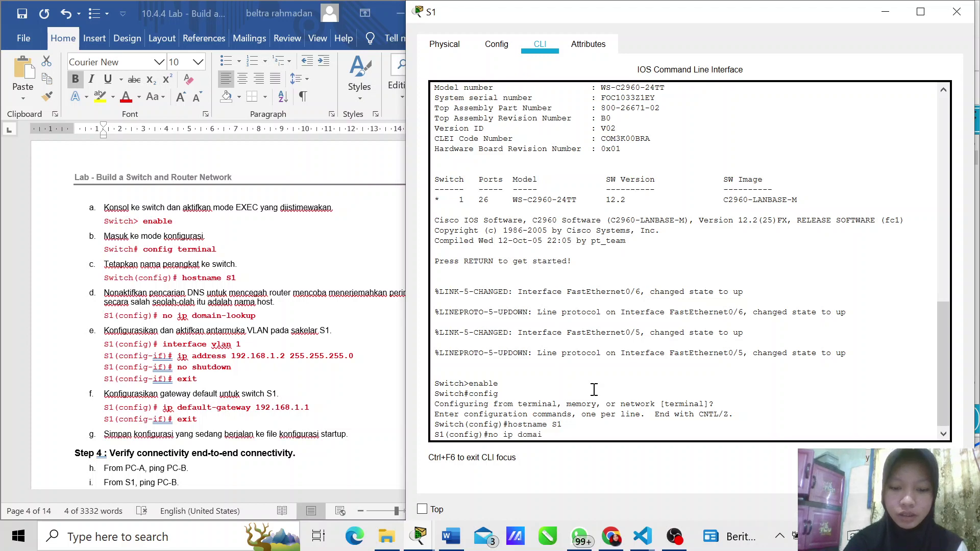
pyautogui.write('n-lookup')
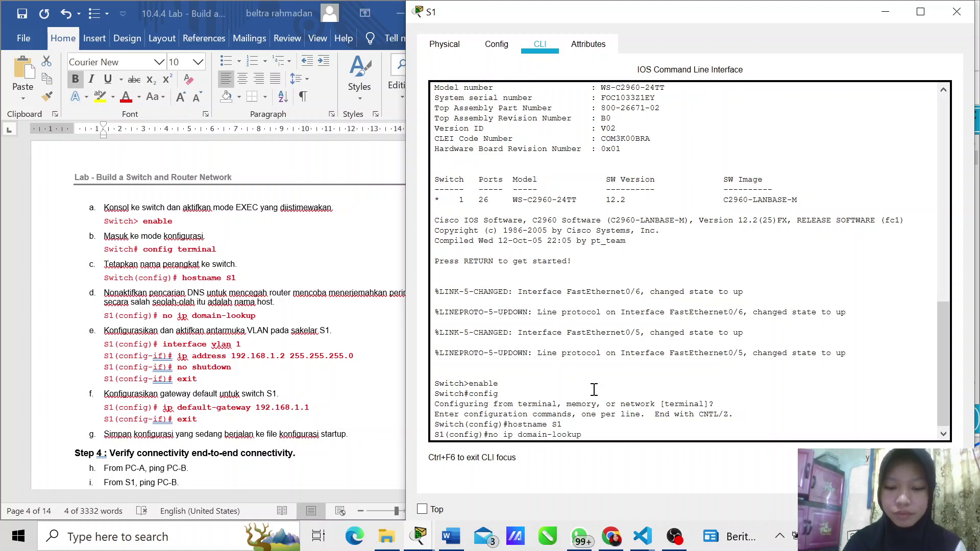
pyautogui.press('Return')
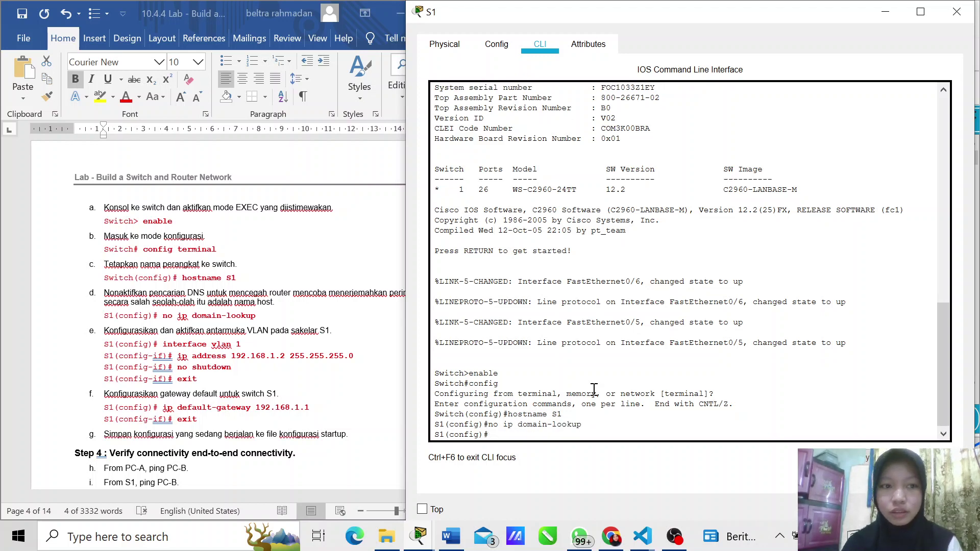
pyautogui.scroll(-3, 224, 321)
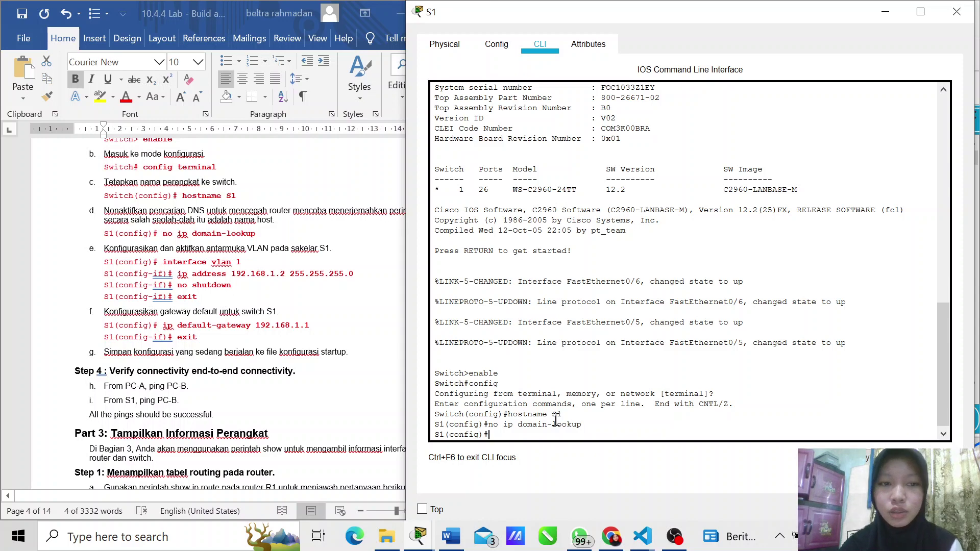
# Step: Assign interface VLAN 1 the address 192.168.1.2 255.255.255.0, copied from the lab sheet
pyautogui.write('interface')
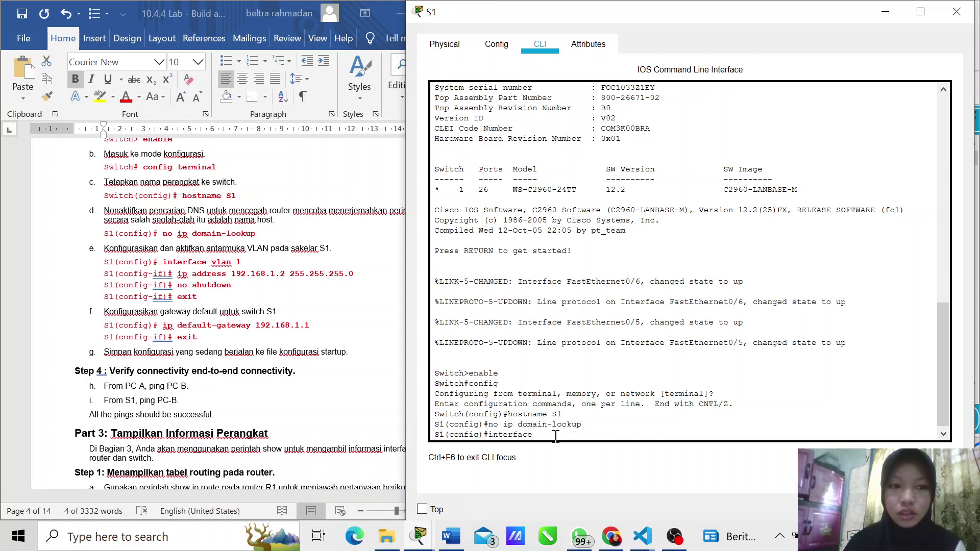
pyautogui.write(' vlan')
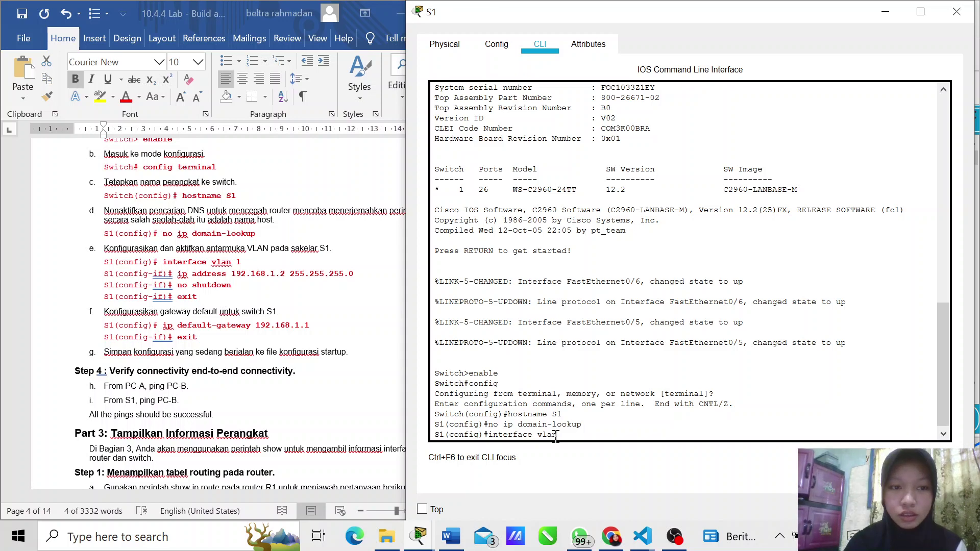
pyautogui.write(' 1')
pyautogui.press('Return')
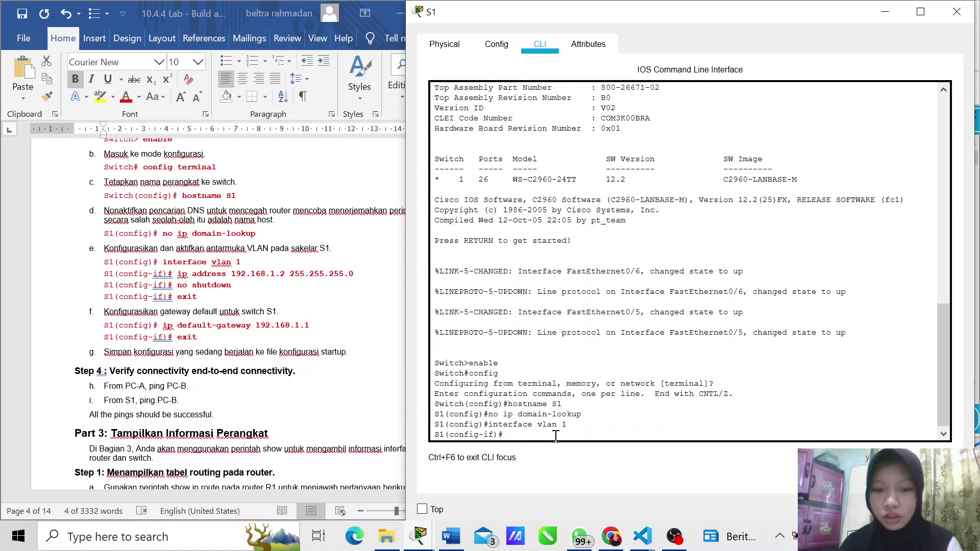
pyautogui.write('ip')
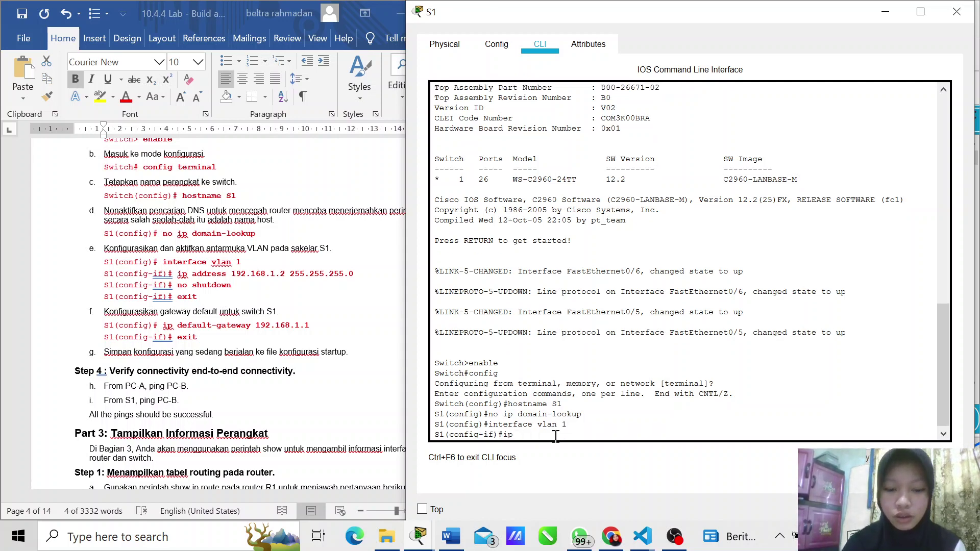
pyautogui.write(' address')
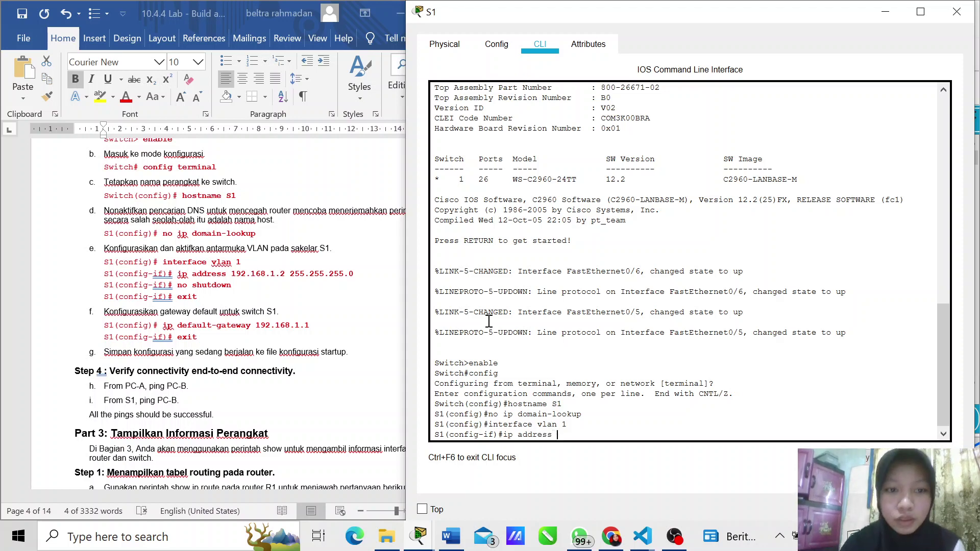
pyautogui.click(233, 277)
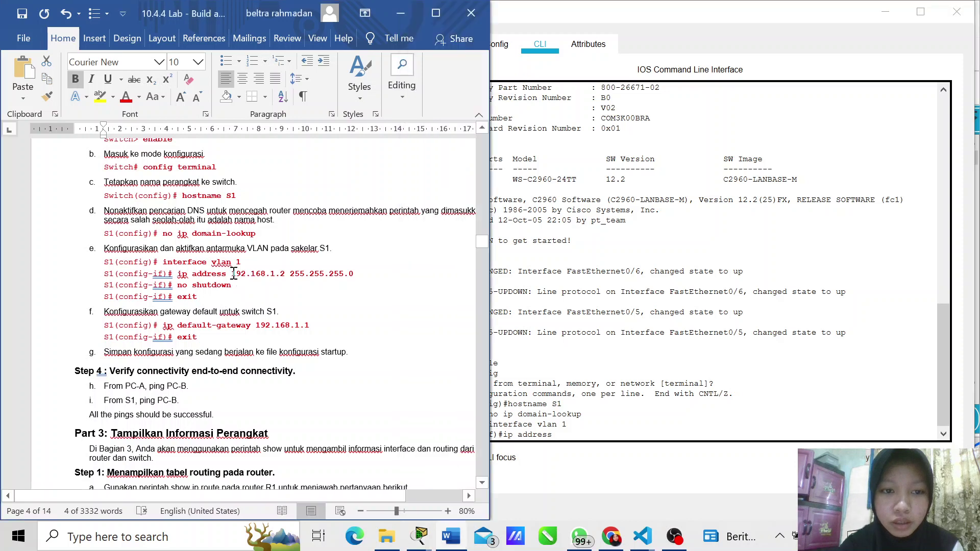
pyautogui.moveTo(356, 274); pyautogui.dragTo(232, 276)
pyautogui.hotkey('ctrl', 'c')
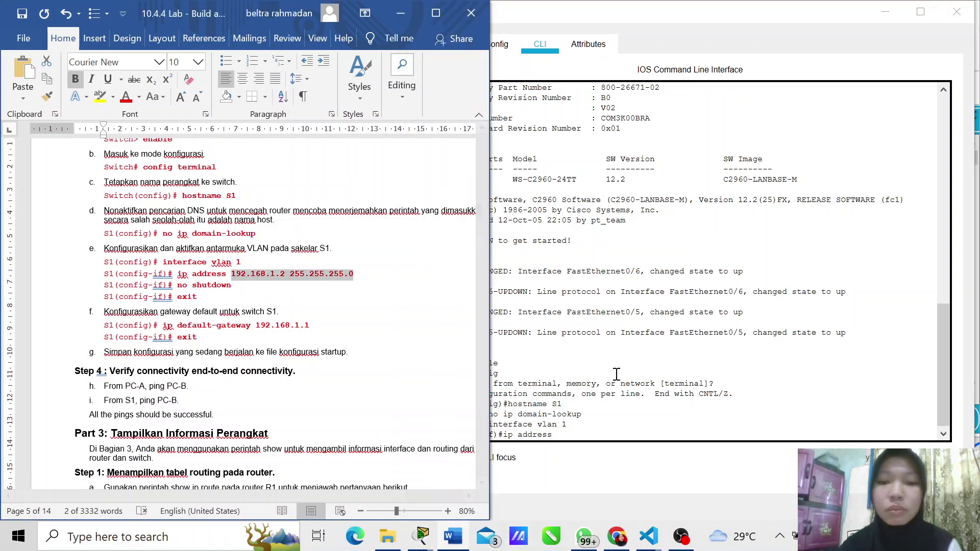
pyautogui.click(614, 372)
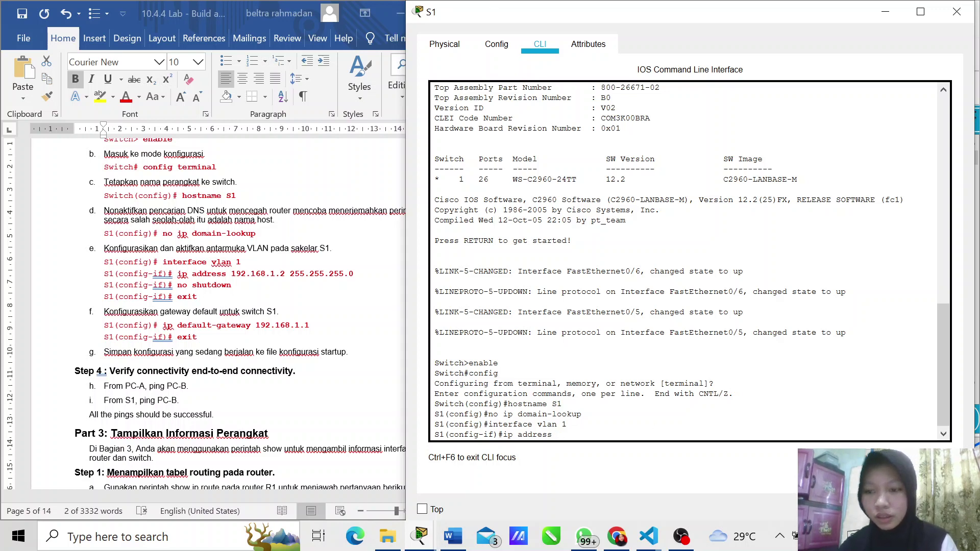
pyautogui.hotkey('ctrl', 'v')
pyautogui.press('Return')
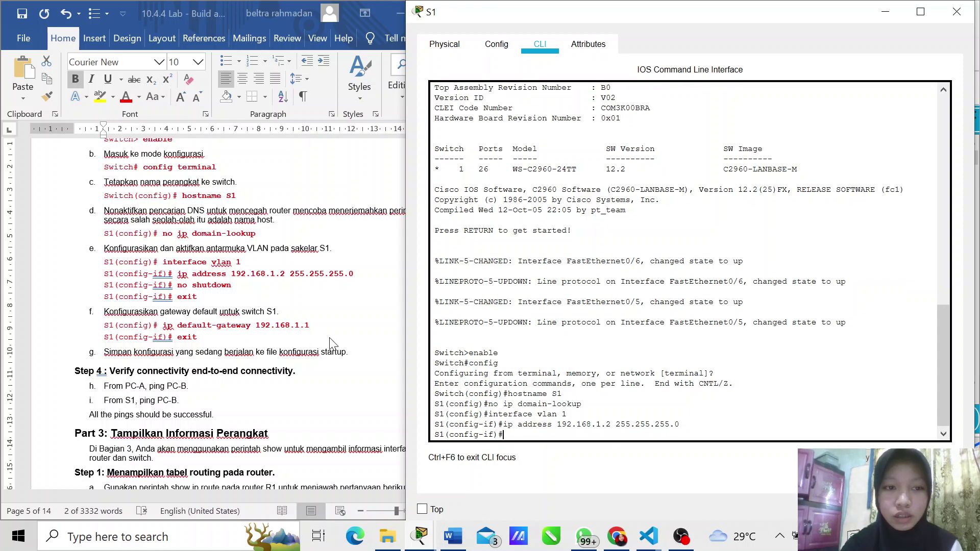
# Step: Bring VLAN 1 up, set default gateway 192.168.1.1, and return to the S1# prompt
pyautogui.write('no')
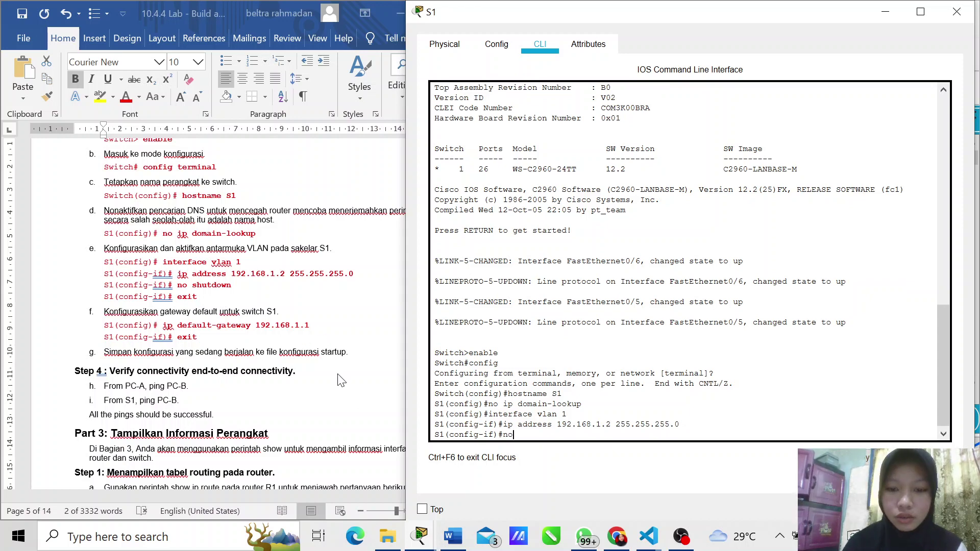
pyautogui.write(' shutd')
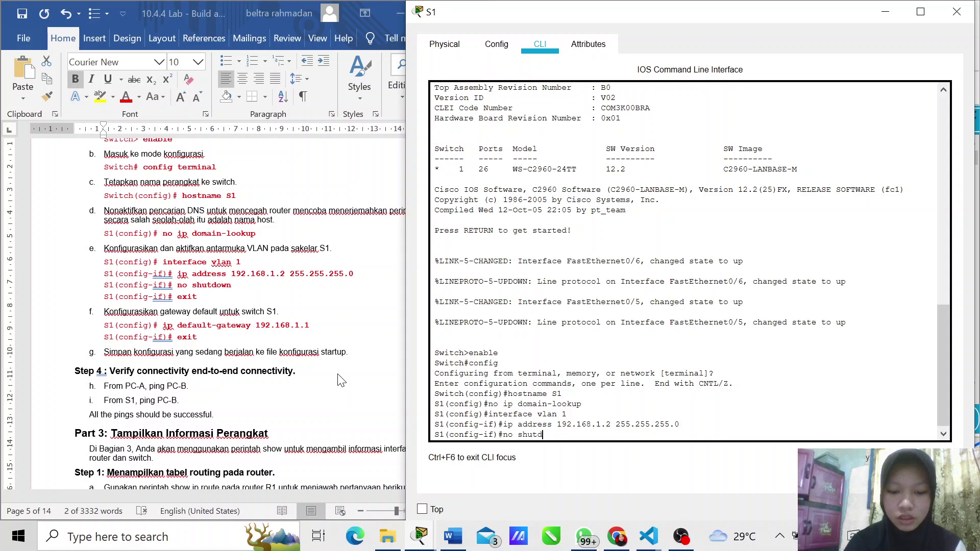
pyautogui.write('own')
pyautogui.press('Return')
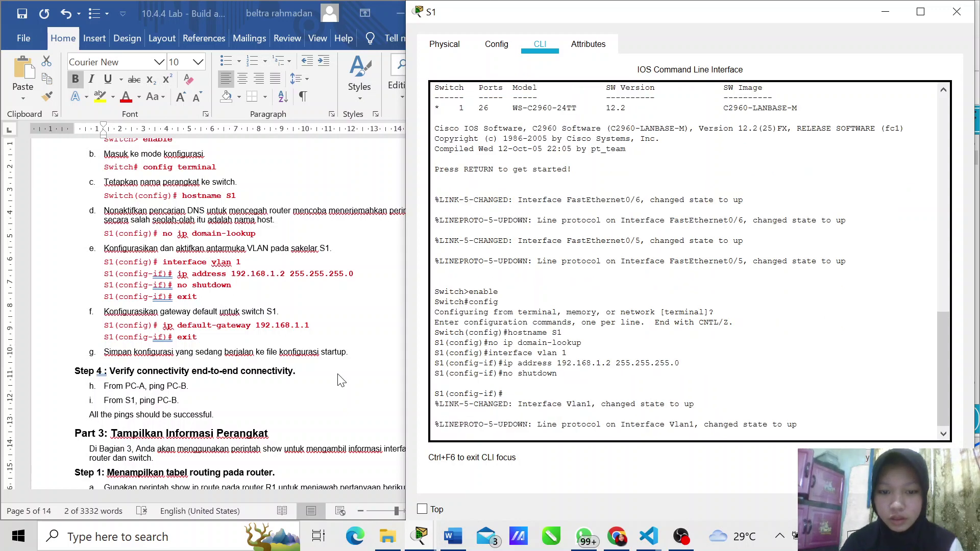
pyautogui.press('Return')
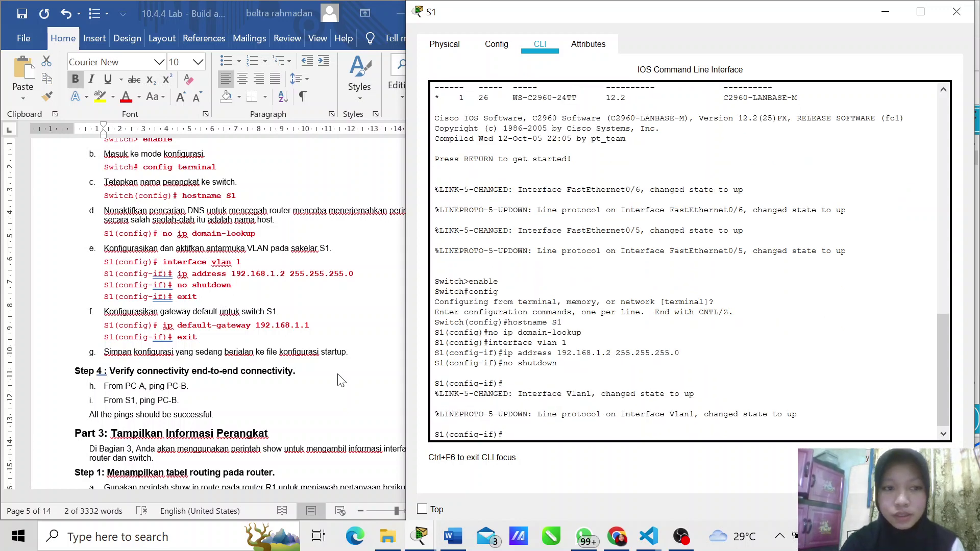
pyautogui.write('exit')
pyautogui.press('Return')
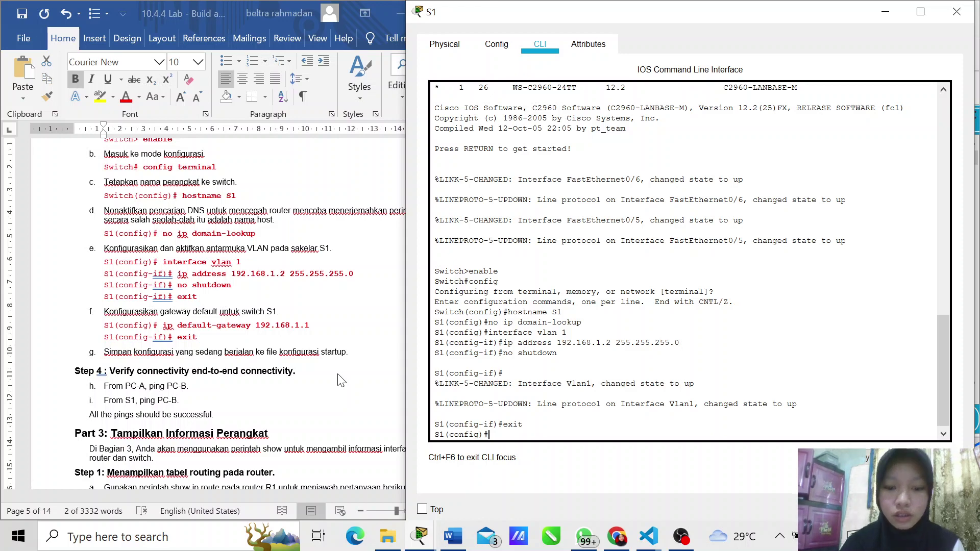
pyautogui.write('ip ')
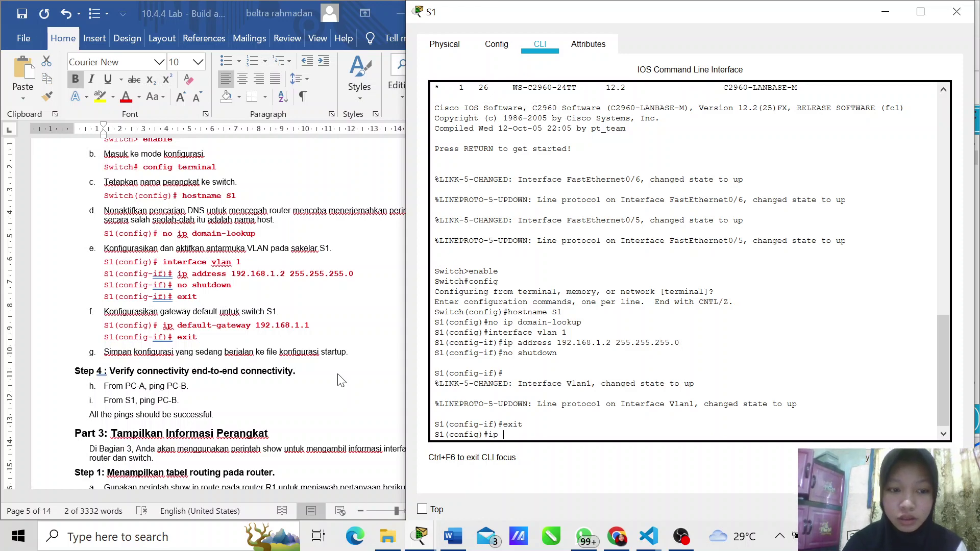
pyautogui.write('default')
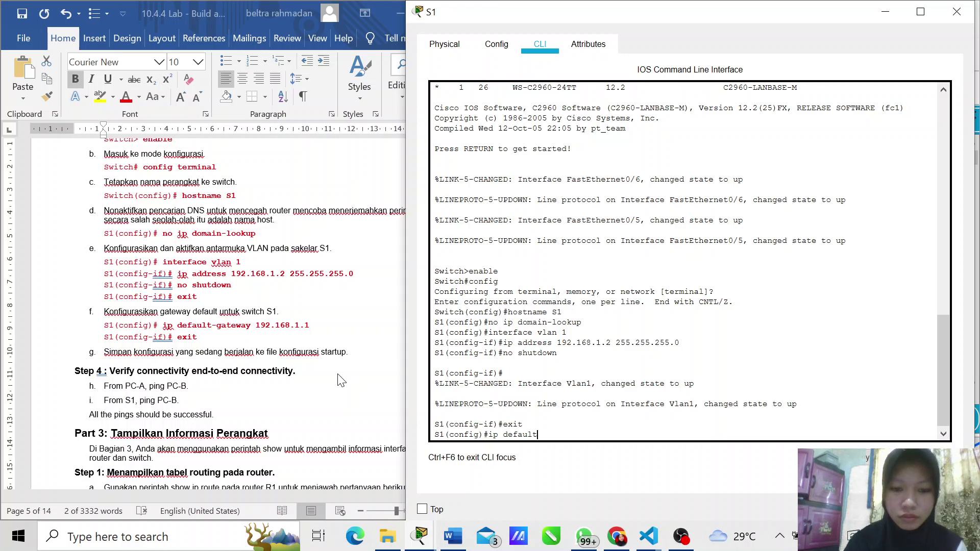
pyautogui.write('-gateway')
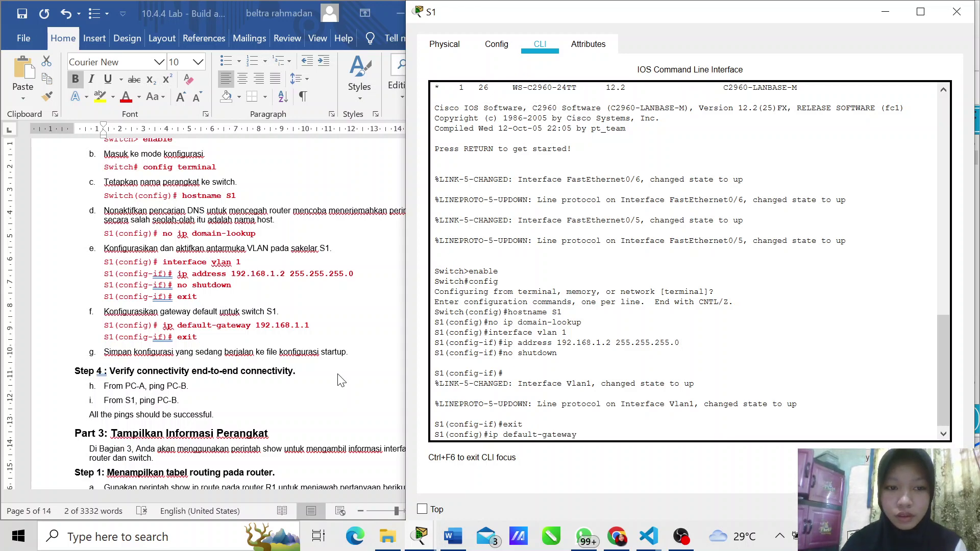
pyautogui.write(' 192')
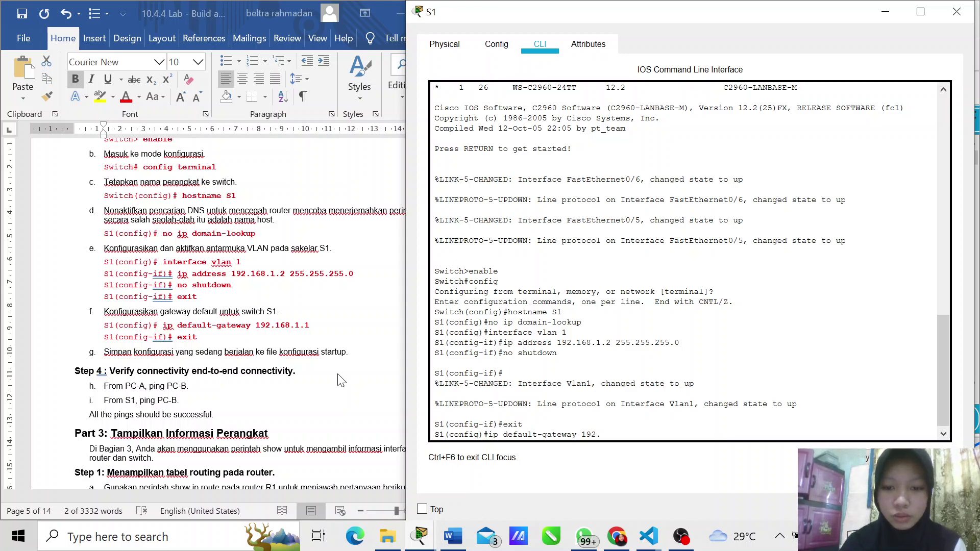
pyautogui.write('.168')
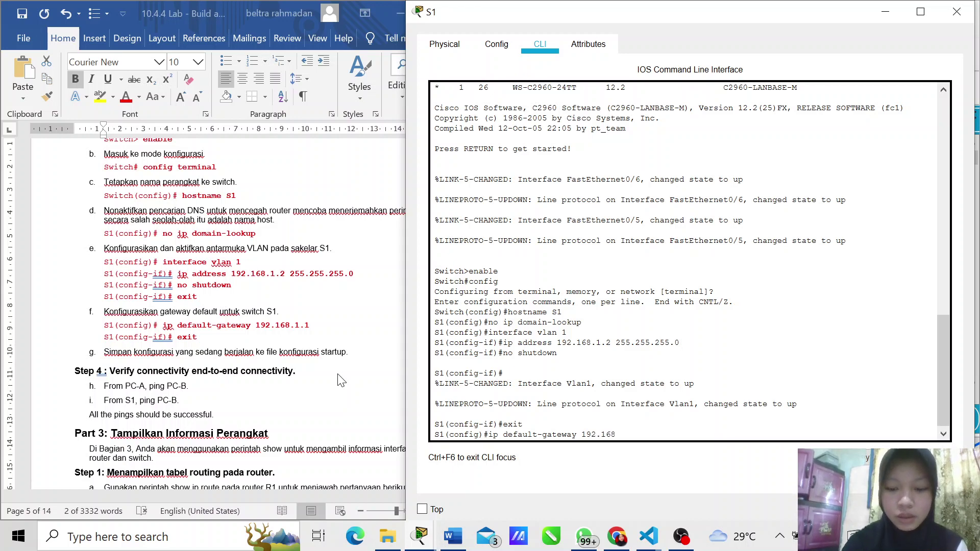
pyautogui.write('.1.1')
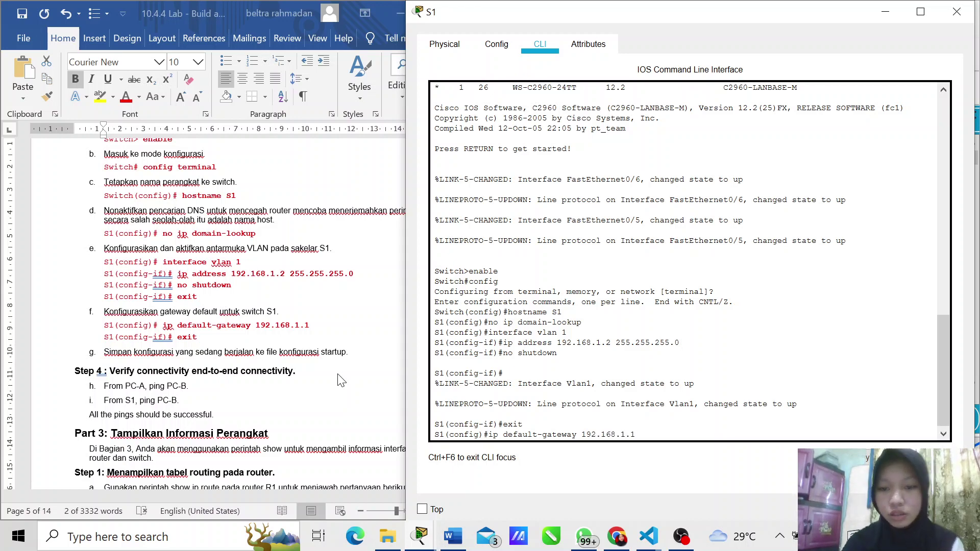
pyautogui.press('Return')
pyautogui.write('exit')
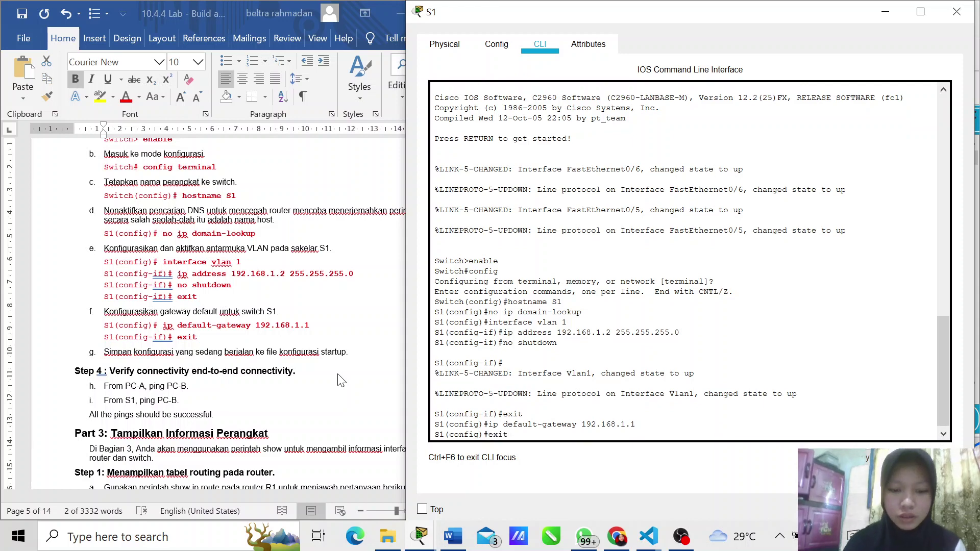
pyautogui.press('Return')
pyautogui.press('Return')
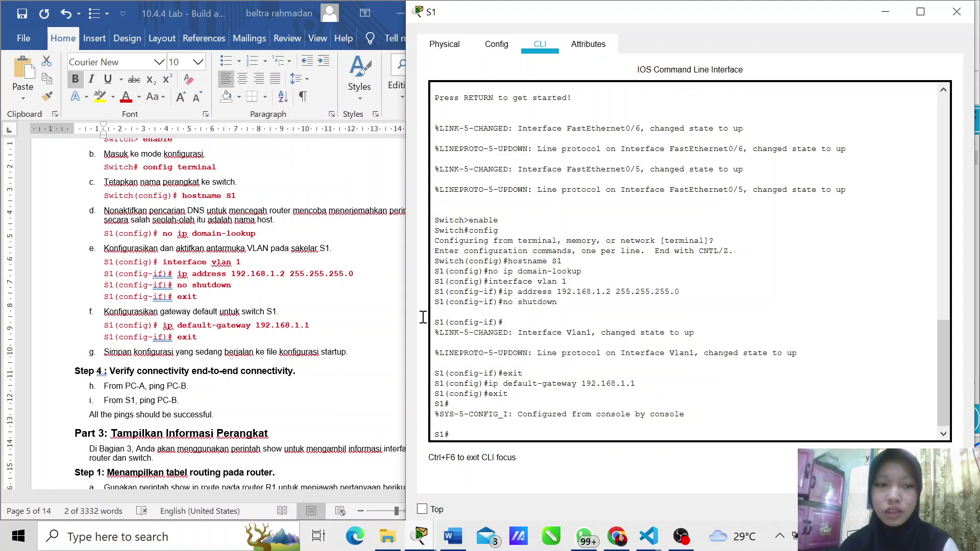
# Step: Copy S1's running-config to startup-config, accepting the default filename
pyautogui.scroll(2, 343, 281)
pyautogui.scroll(12, 343, 281)
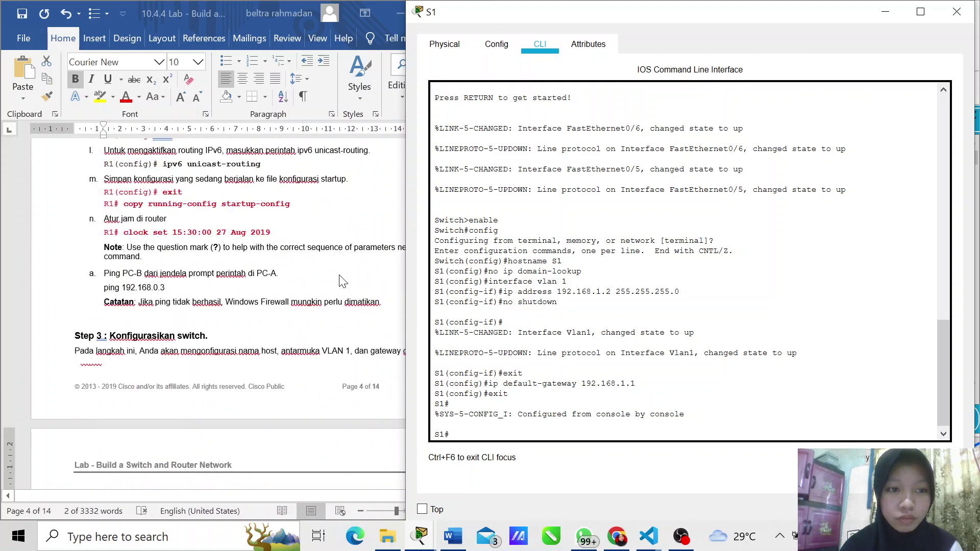
pyautogui.scroll(1, 343, 281)
pyautogui.scroll(3, 341, 281)
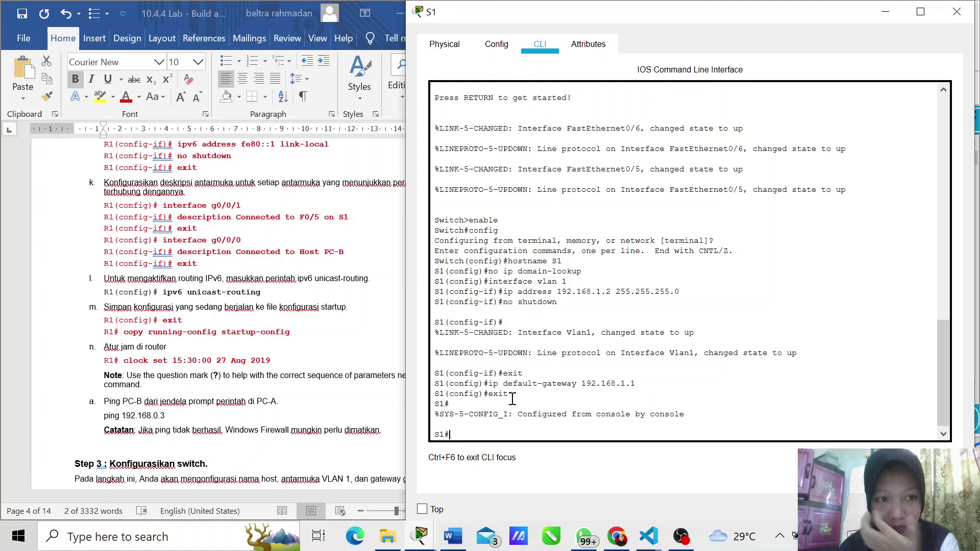
pyautogui.write('cop')
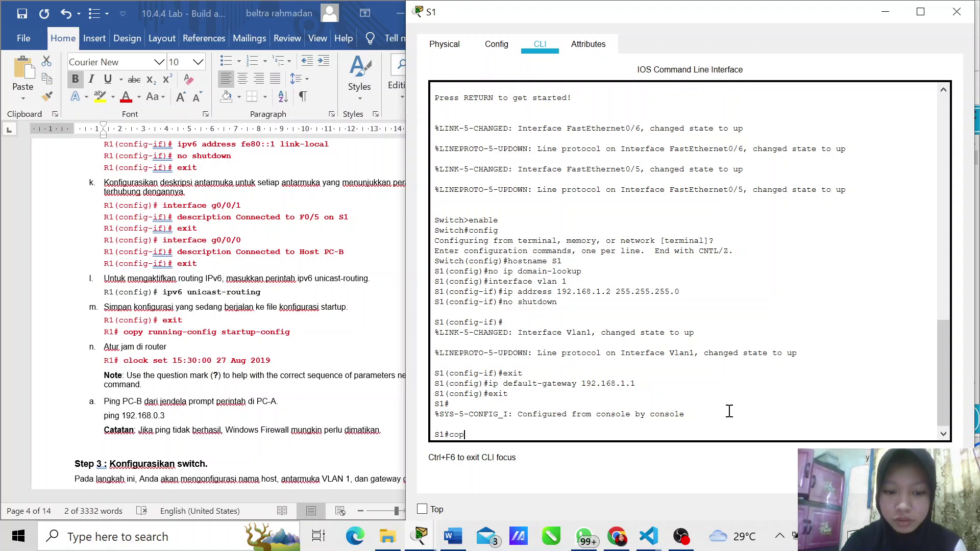
pyautogui.write('y runn')
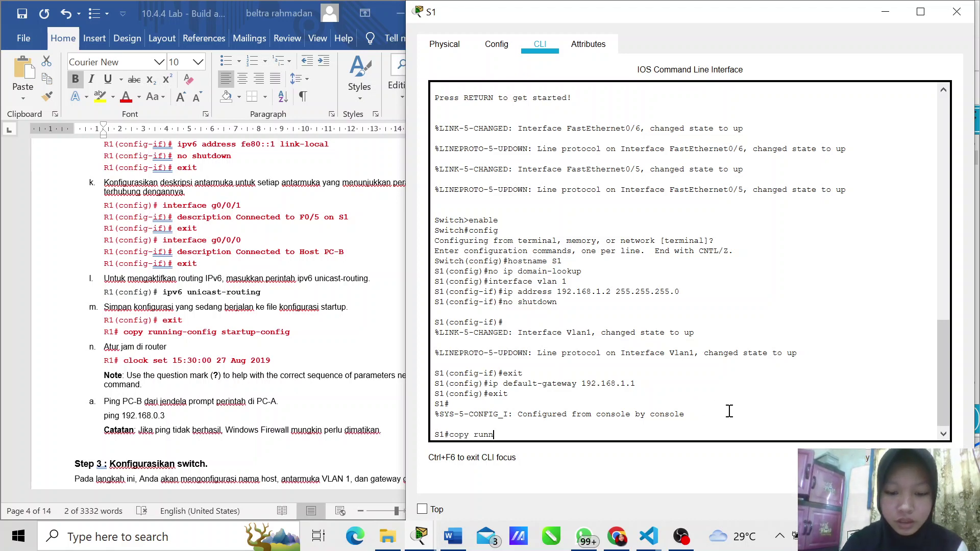
pyautogui.write('ing')
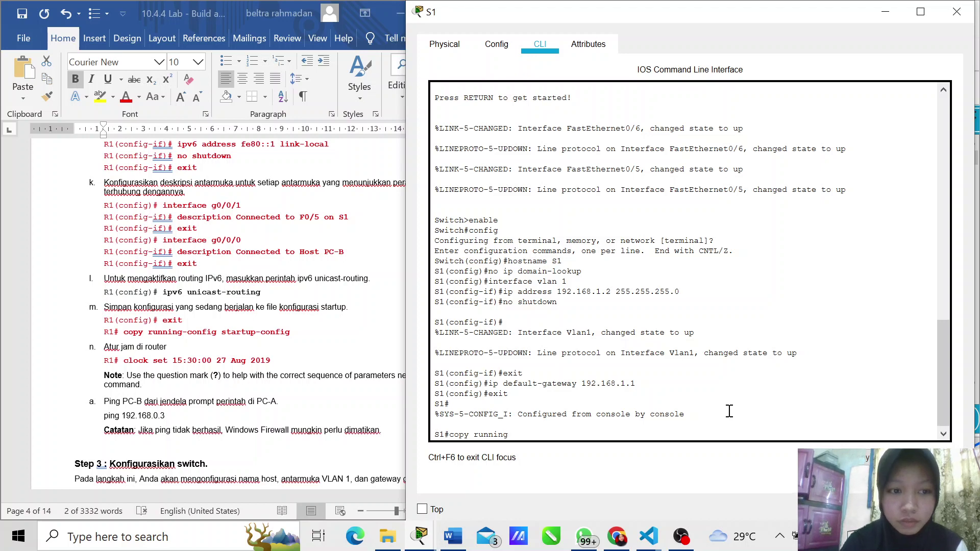
pyautogui.write('-config')
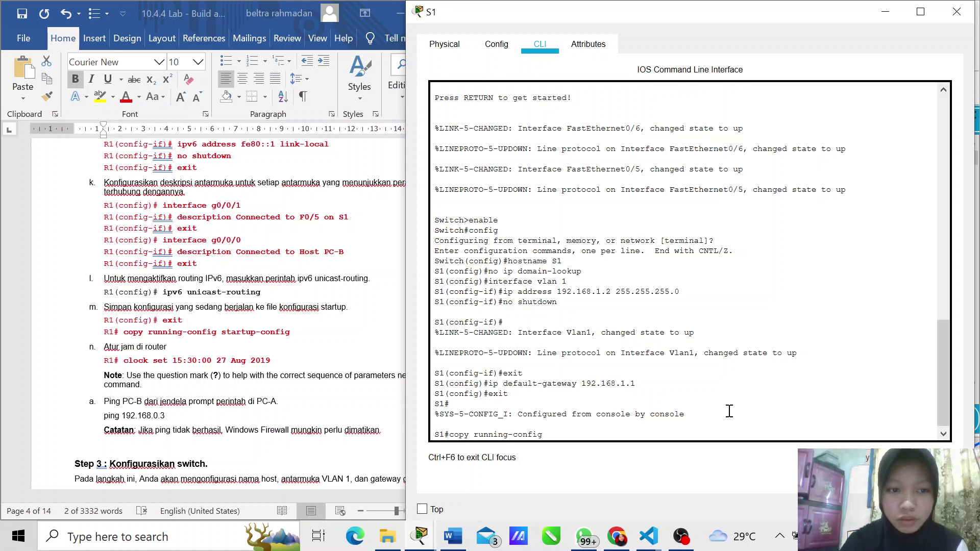
pyautogui.write(' startu')
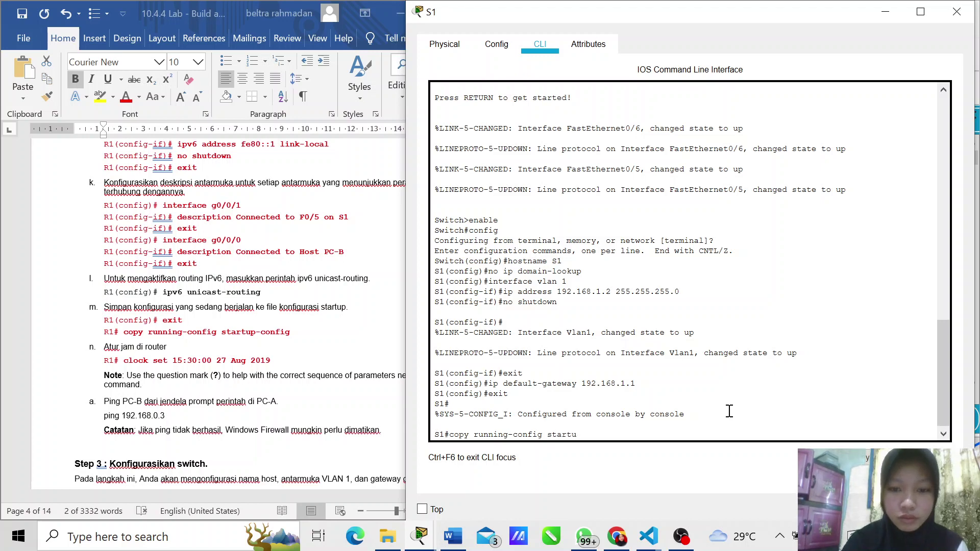
pyautogui.write('p')
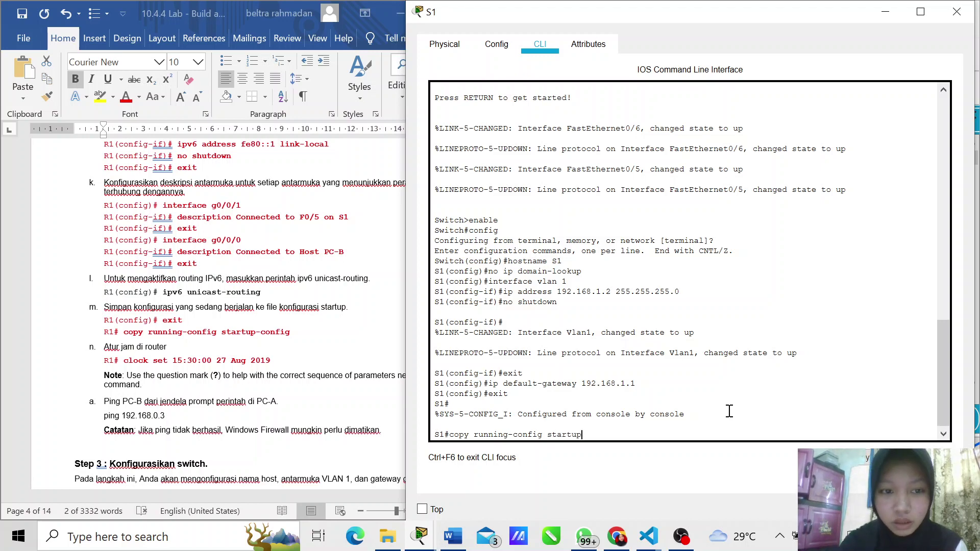
pyautogui.write('-config')
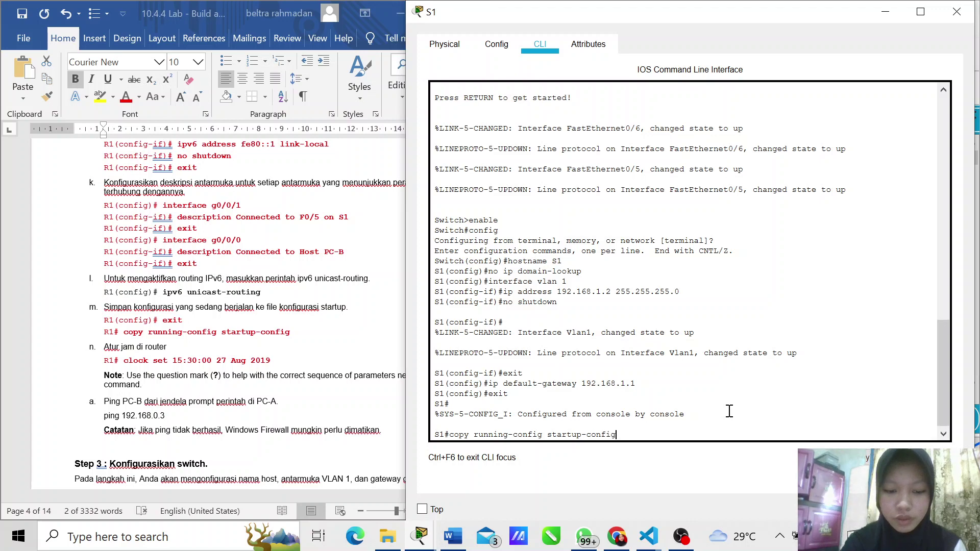
pyautogui.press('Return')
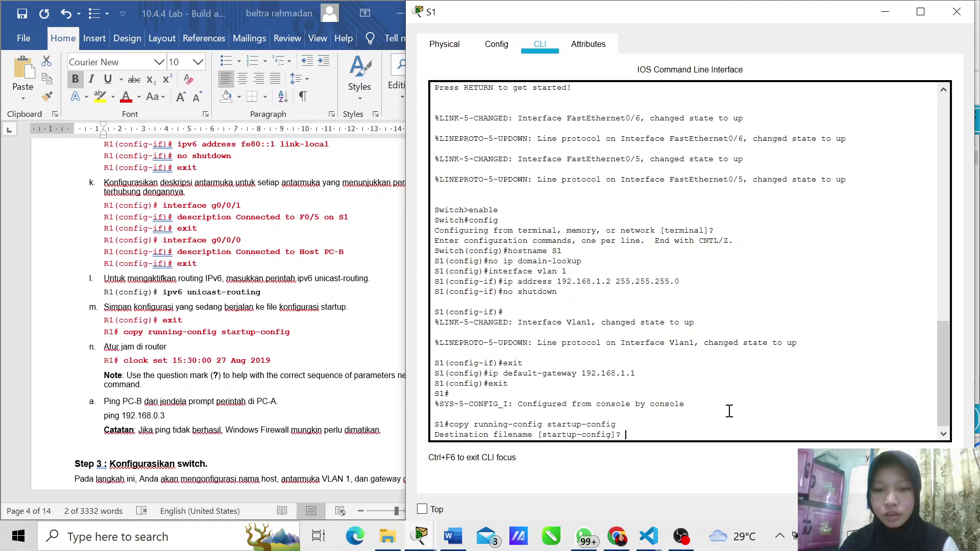
pyautogui.press('Return')
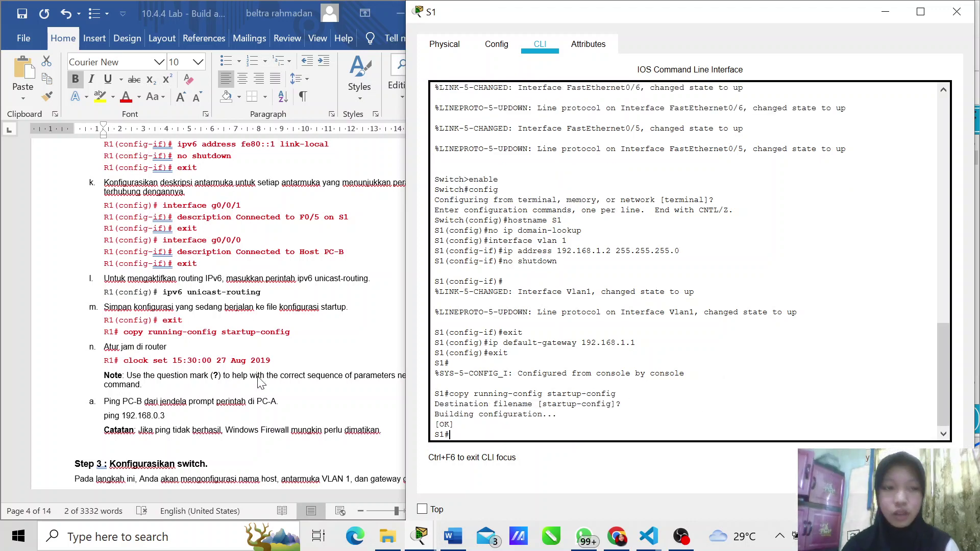
pyautogui.scroll(-12, 238, 363)
pyautogui.scroll(-1, 237, 364)
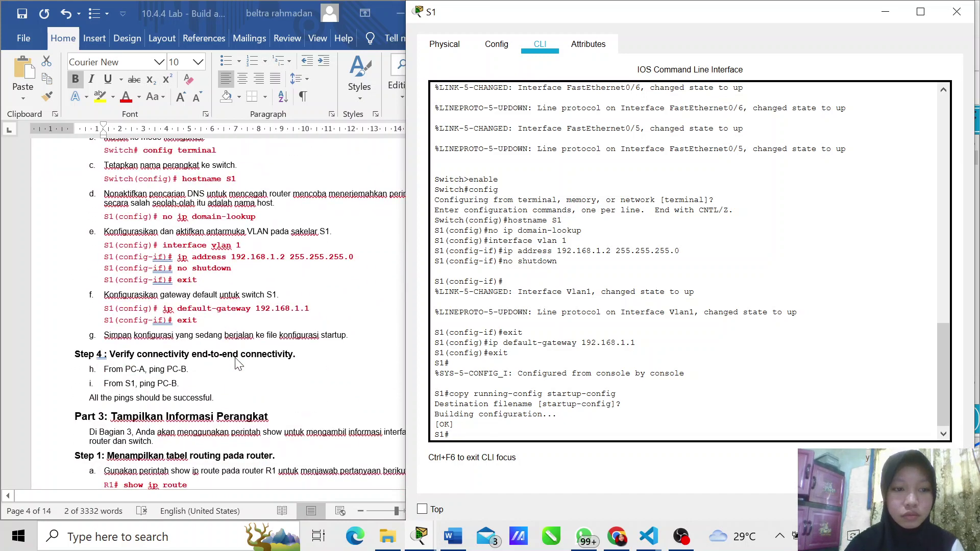
pyautogui.scroll(-5, 238, 364)
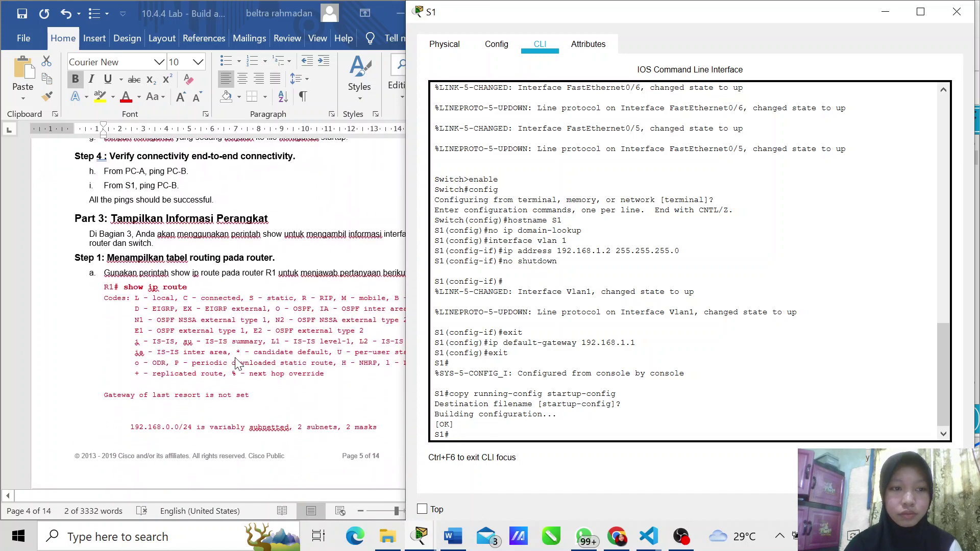
# Step: Close S1's console and scroll the lab sheet to Part 3, Step 1 on routing tables
pyautogui.click(955, 12)
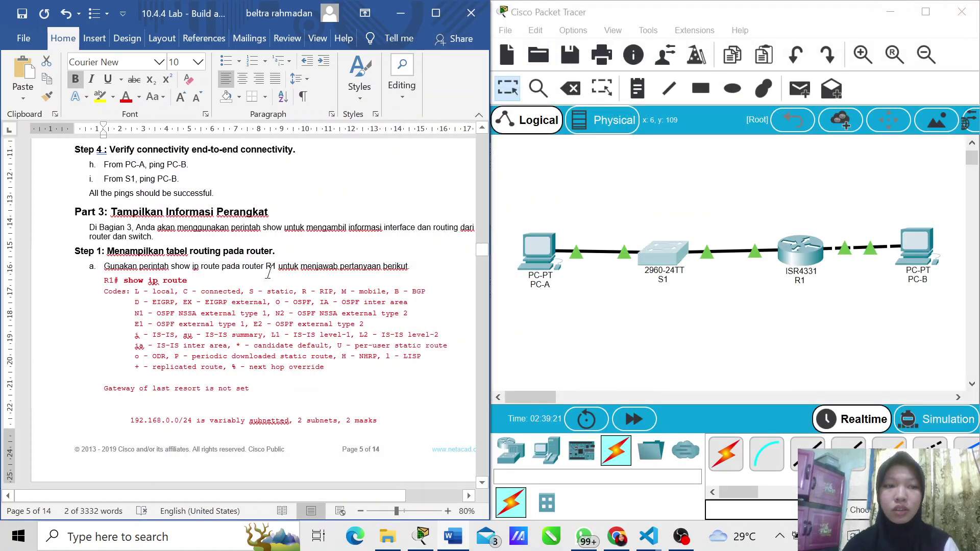
pyautogui.scroll(-1, 271, 273)
pyautogui.scroll(-3, 271, 273)
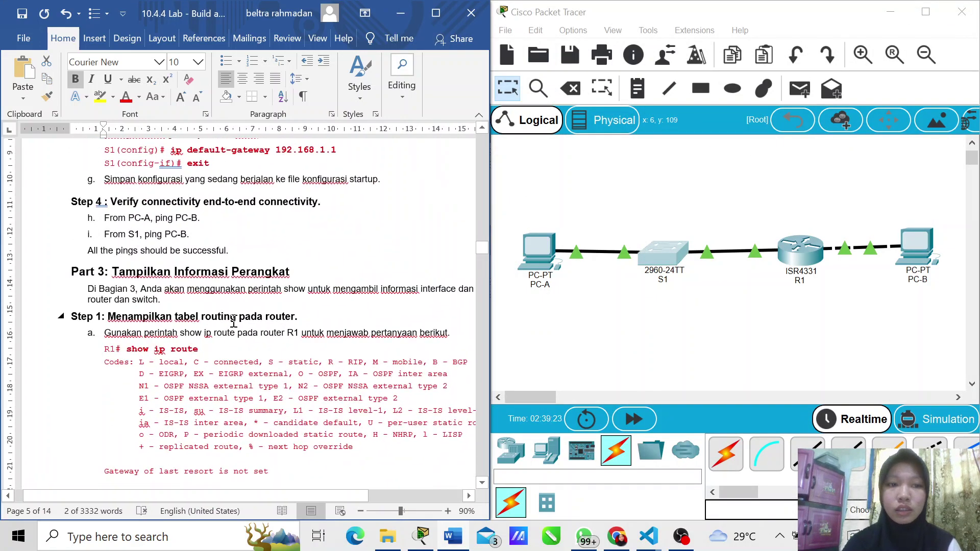
pyautogui.scroll(2, 233, 320)
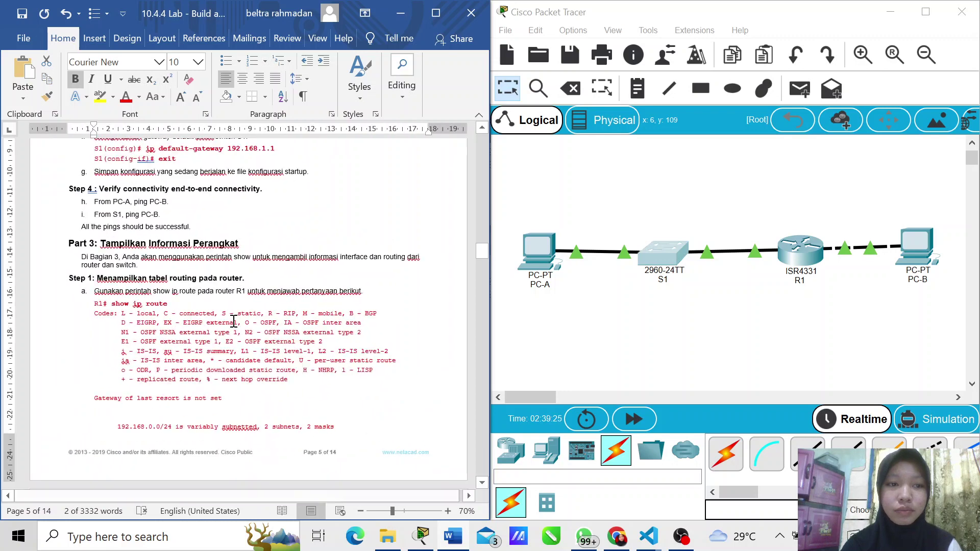
pyautogui.scroll(-1, 233, 320)
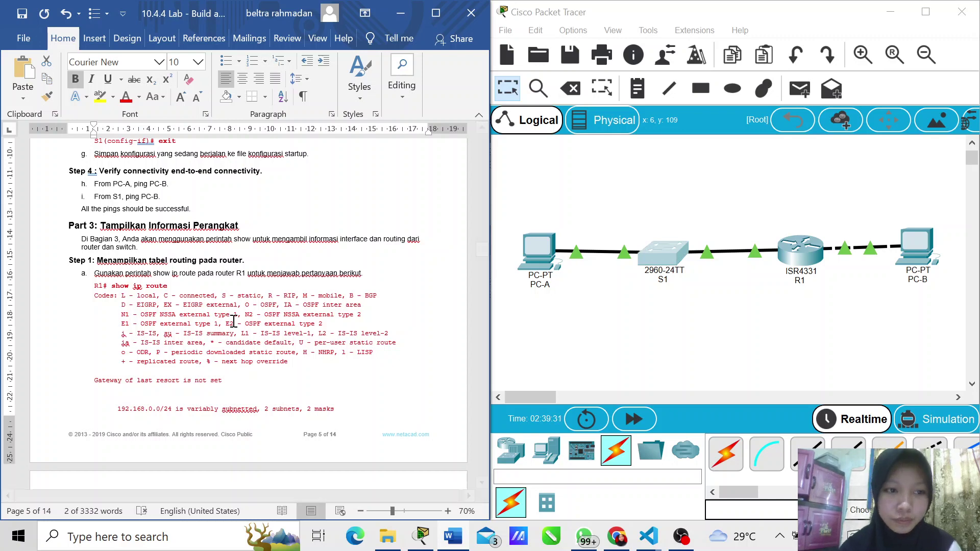
pyautogui.scroll(-1, 233, 320)
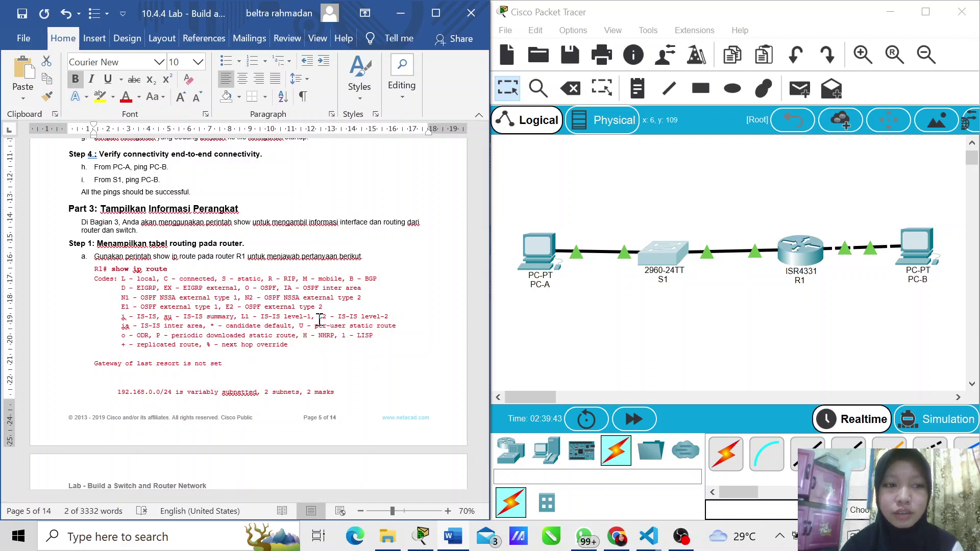
# Step: Run show ip route on R1 and highlight the 192.168.0.0/24 and 192.168.1.0/24 route entries
pyautogui.click(811, 256)
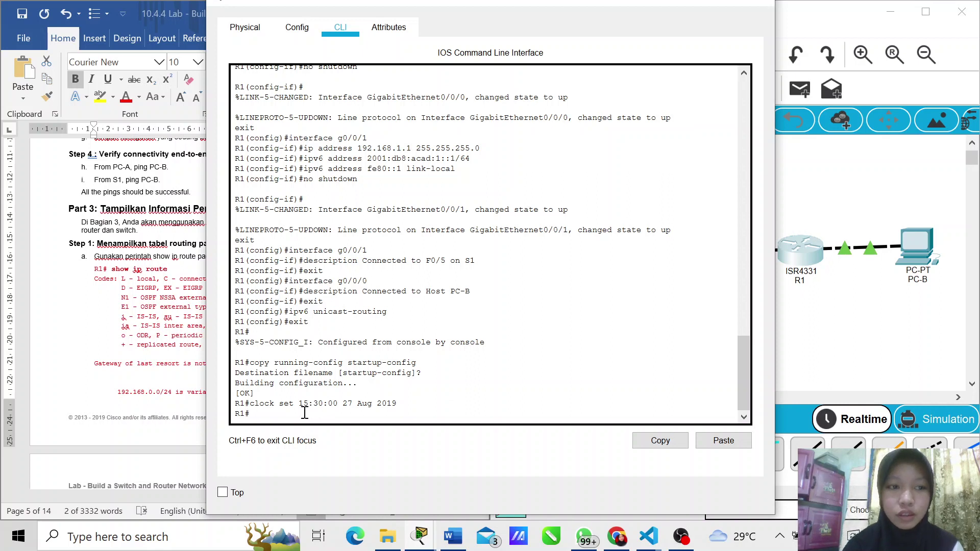
pyautogui.write('show ip')
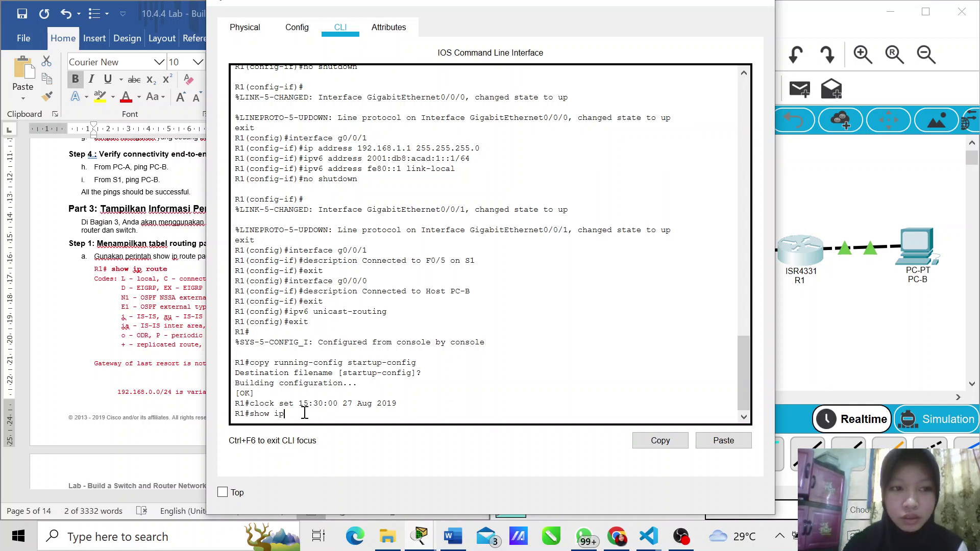
pyautogui.write(' route')
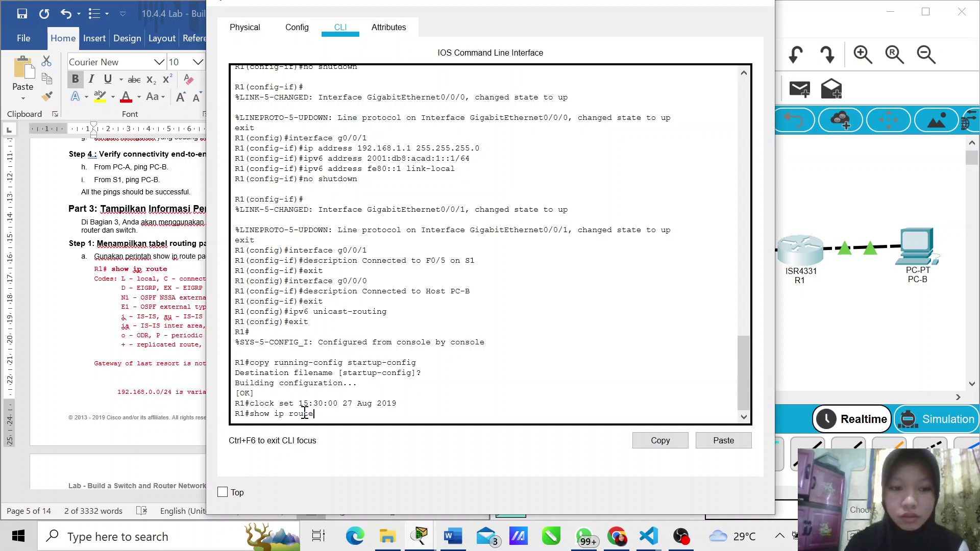
pyautogui.press('Return')
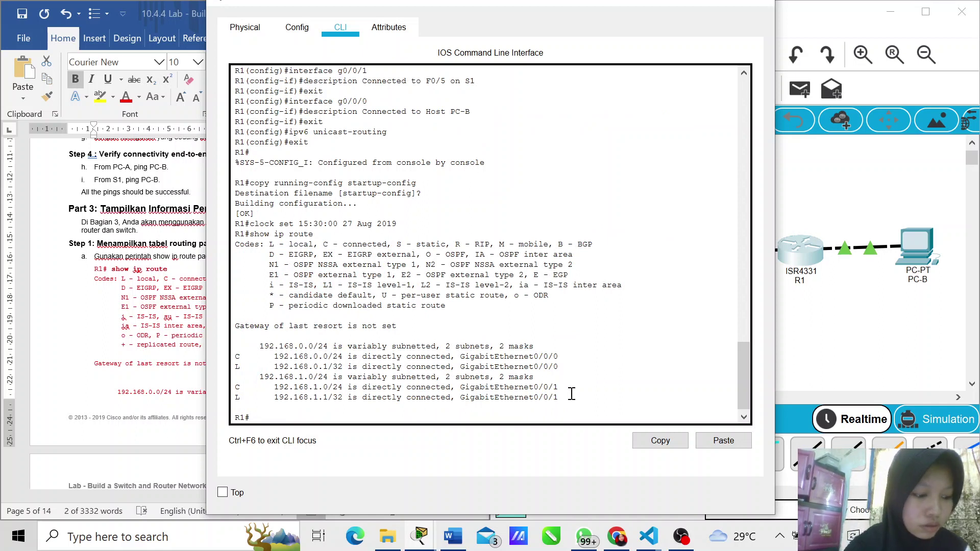
pyautogui.moveTo(564, 393); pyautogui.dragTo(244, 346)
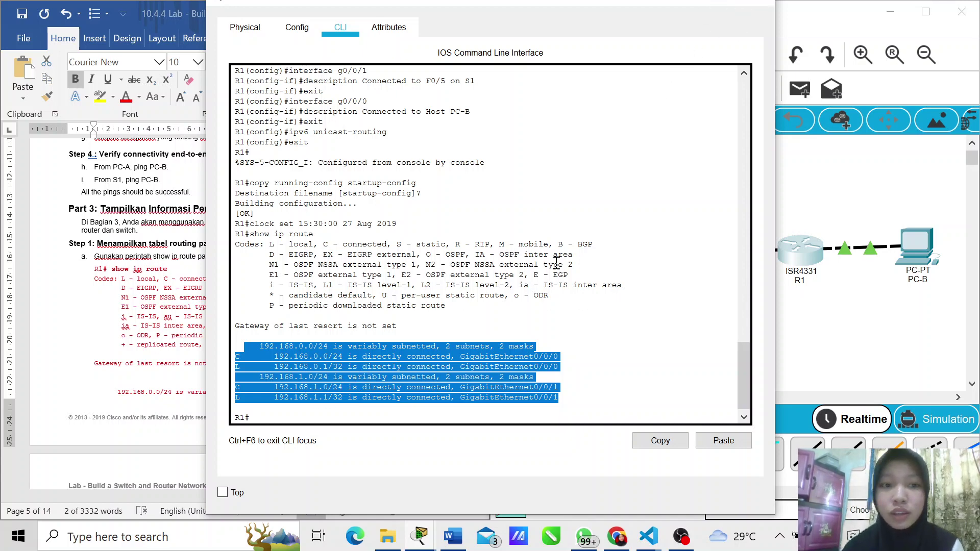
pyautogui.scroll(-1, 555, 261)
# Step: Run show ipv6 route on R1 to list its five connected and local IPv6 routes
pyautogui.click(352, 405)
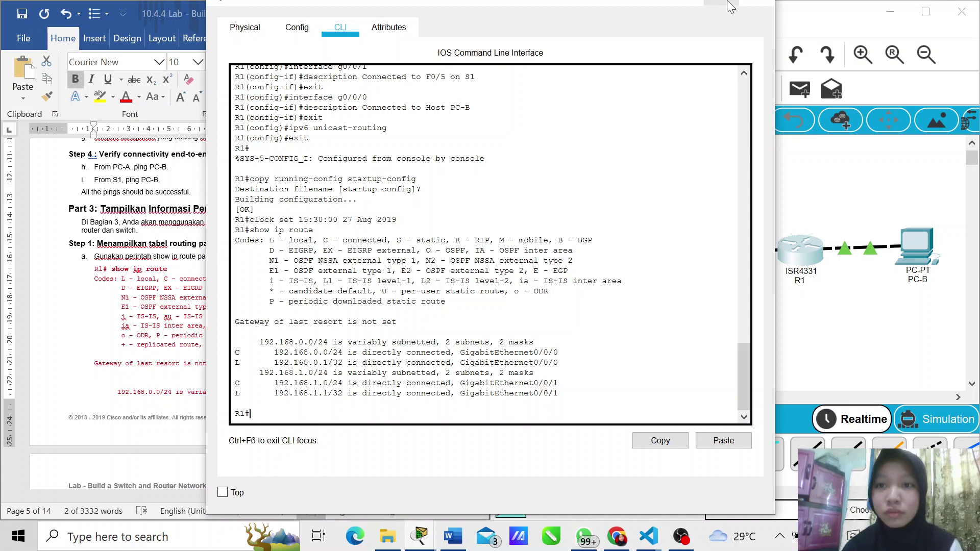
pyautogui.doubleClick(729, 3)
pyautogui.doubleClick(730, 6)
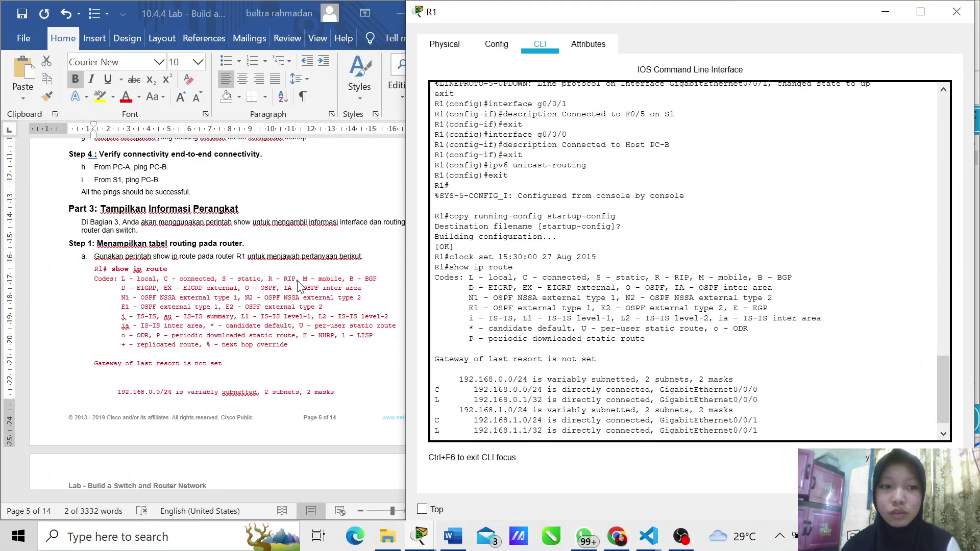
pyautogui.scroll(-5, 254, 316)
pyautogui.scroll(-8, 251, 311)
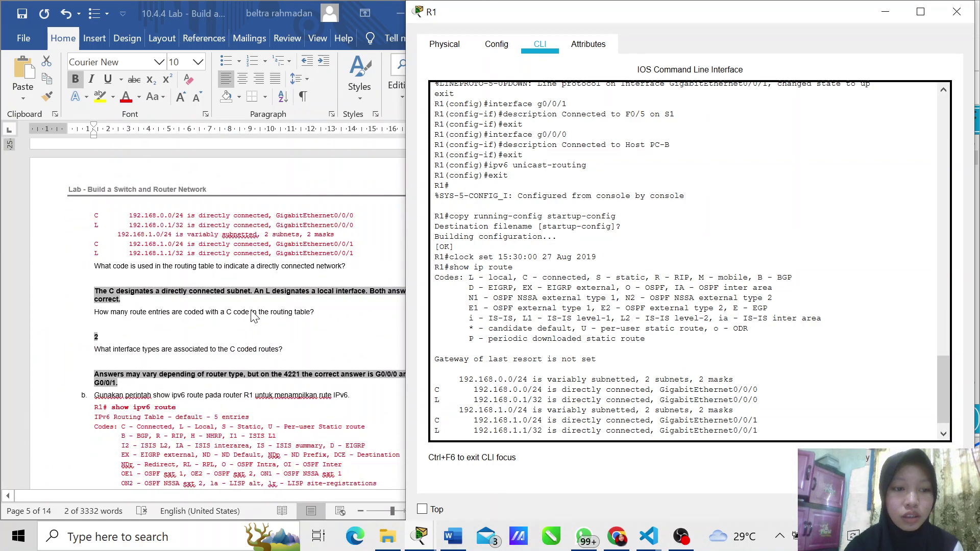
pyautogui.scroll(-2, 251, 312)
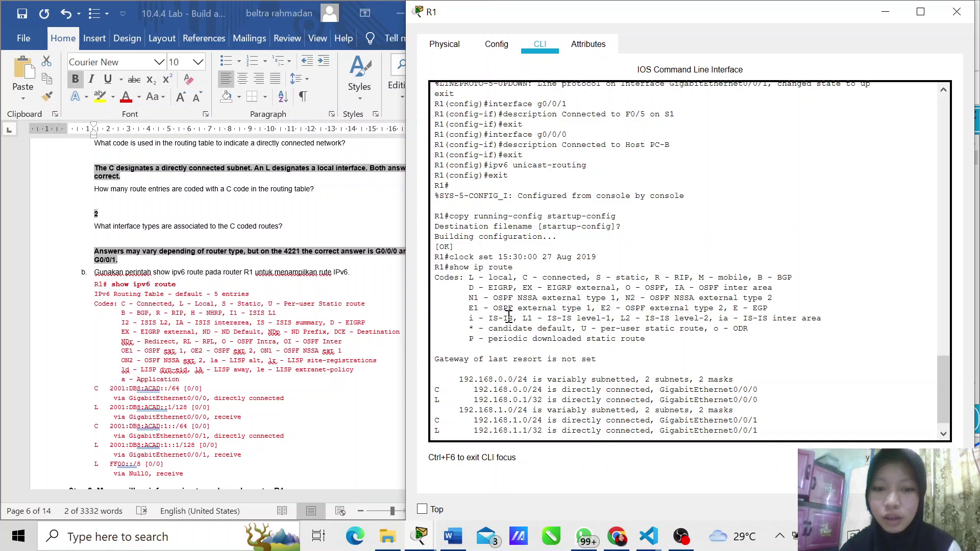
pyautogui.scroll(-1, 508, 316)
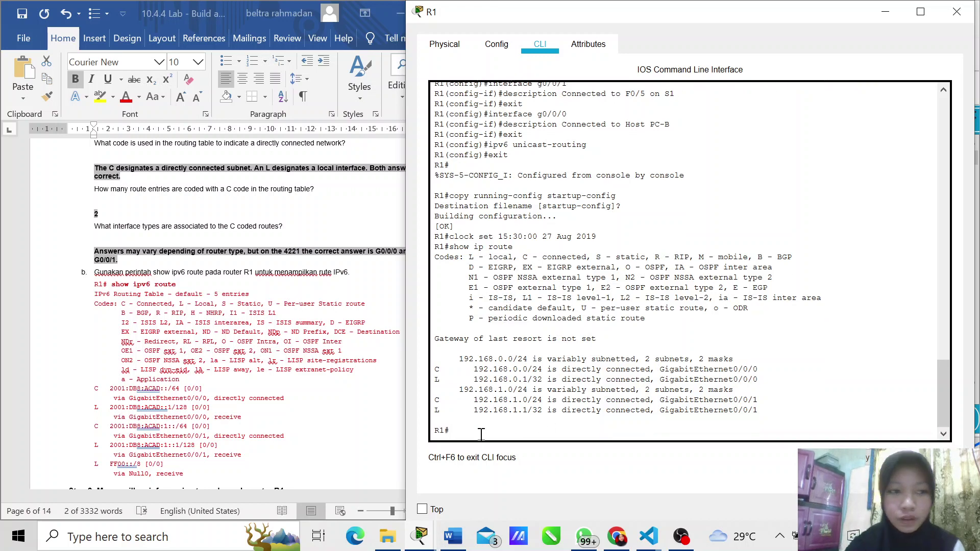
pyautogui.write('shop')
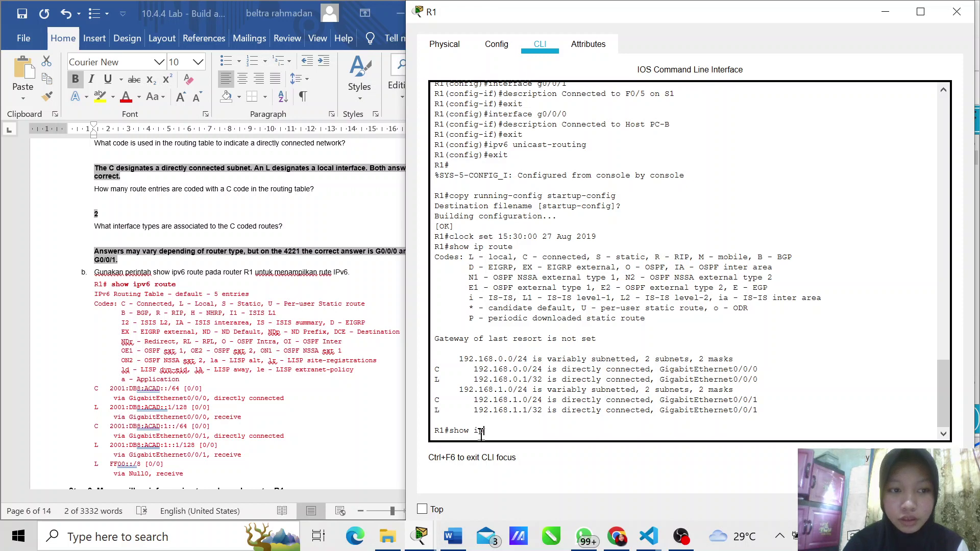
pyautogui.write(' ipv6')
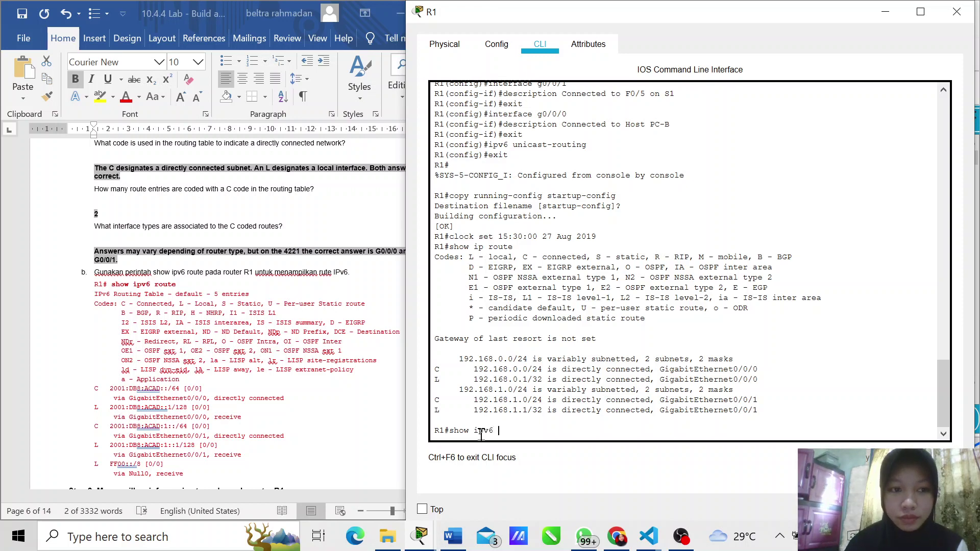
pyautogui.write(' route')
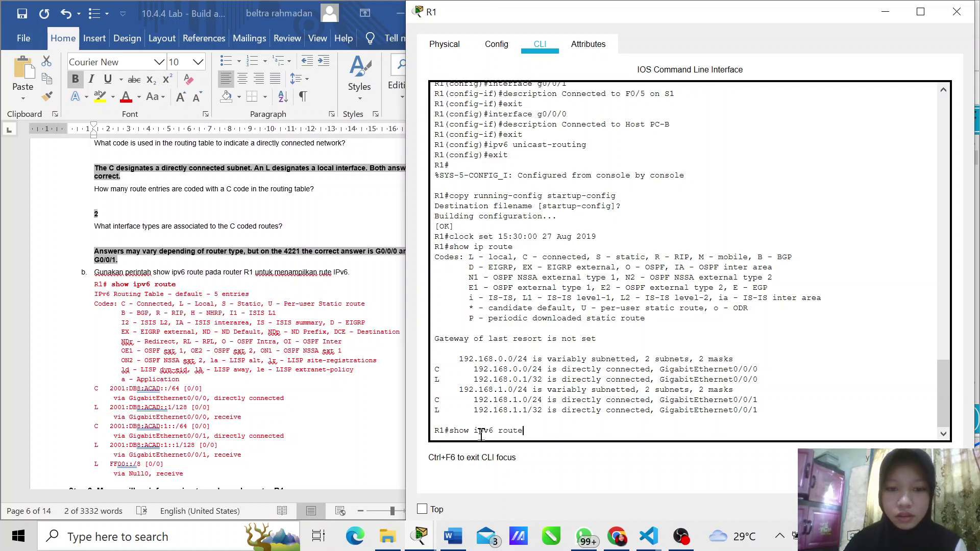
pyautogui.press('Return')
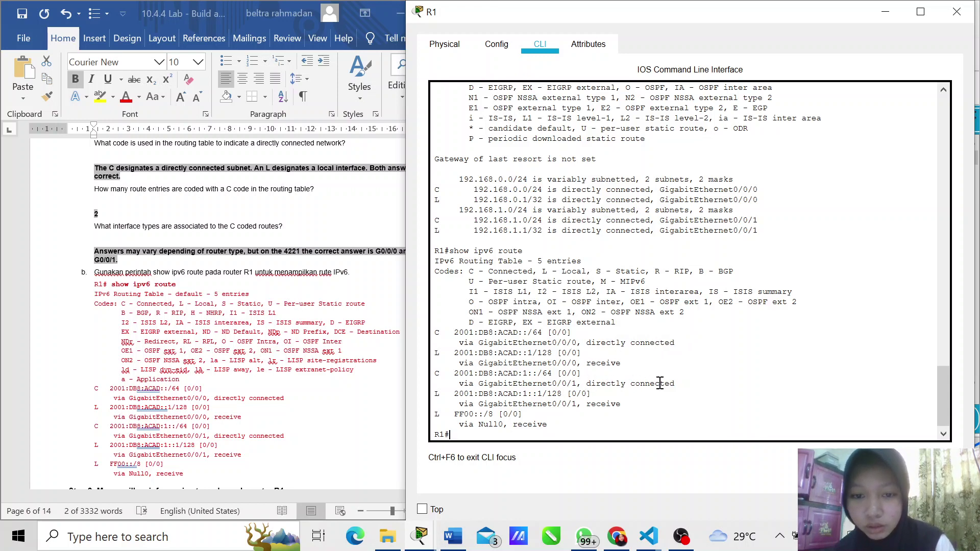
# Step: Highlight the GigabitEthernet0/0/1 local route in the output, then clear the highlight
pyautogui.moveTo(634, 399)
pyautogui.mouseDown()
pyautogui.moveTo(597, 406)
pyautogui.moveTo(616, 406)
pyautogui.mouseUp()
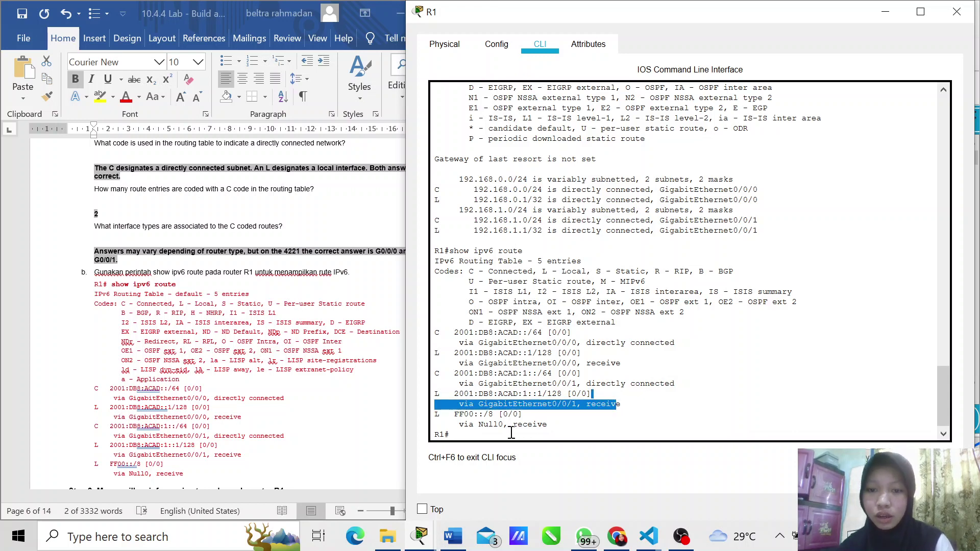
pyautogui.click(463, 435)
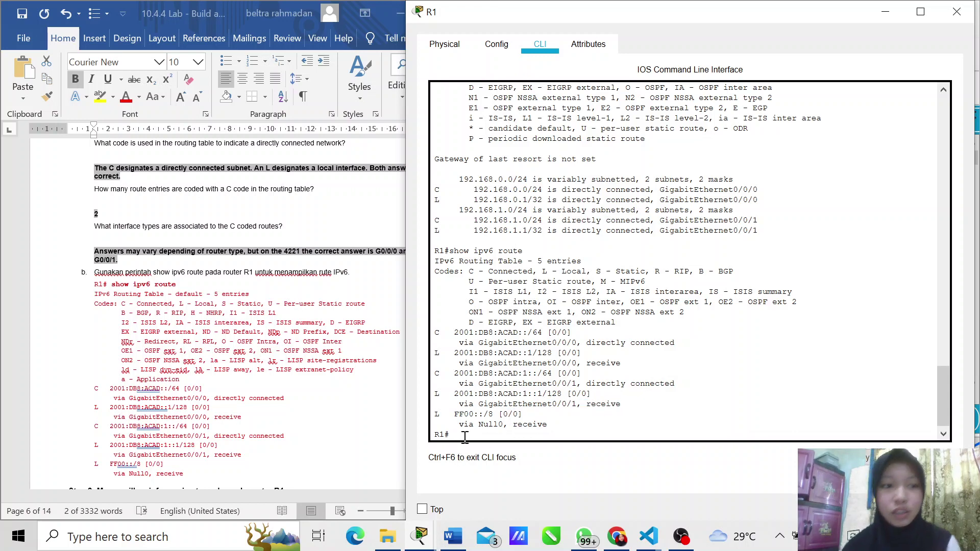
pyautogui.scroll(-6, 148, 268)
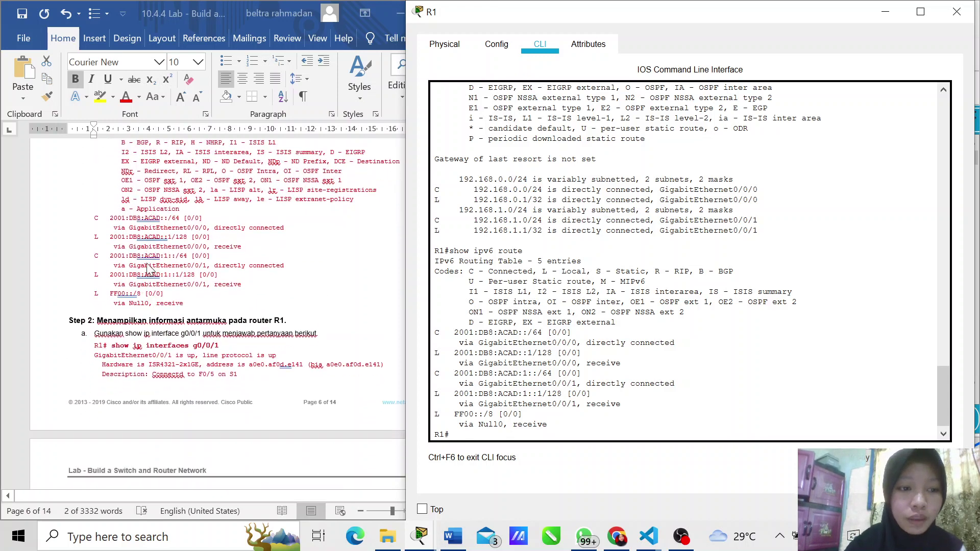
pyautogui.scroll(-2, 148, 268)
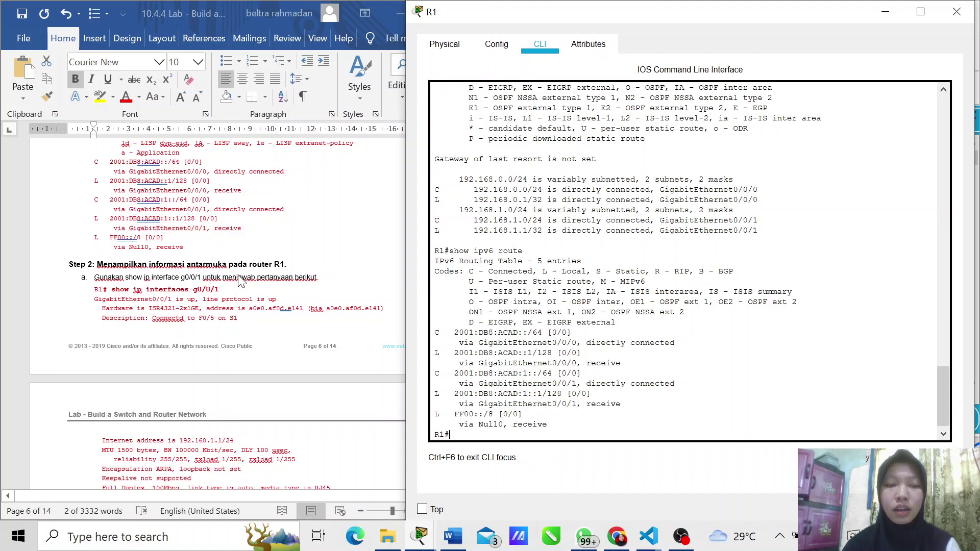
pyautogui.scroll(-1, 242, 281)
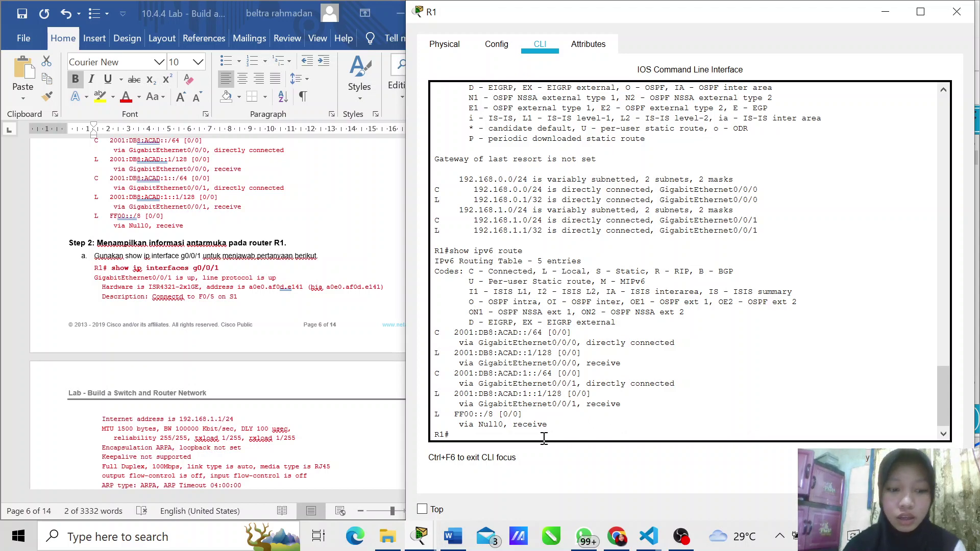
# Step: Run show ip interface g0/0/1 on R1, retyping it after a mistyped first attempt
pyautogui.write('show')
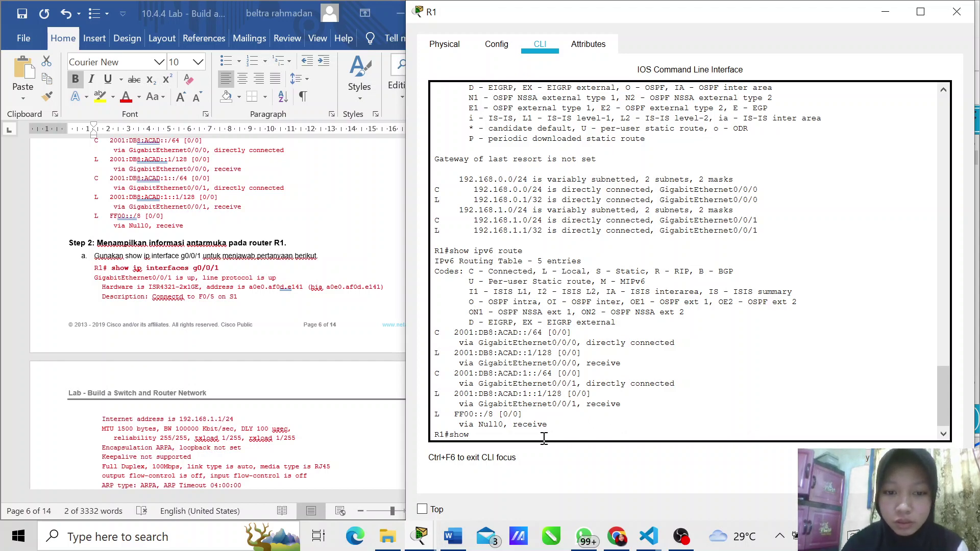
pyautogui.write(' ip ')
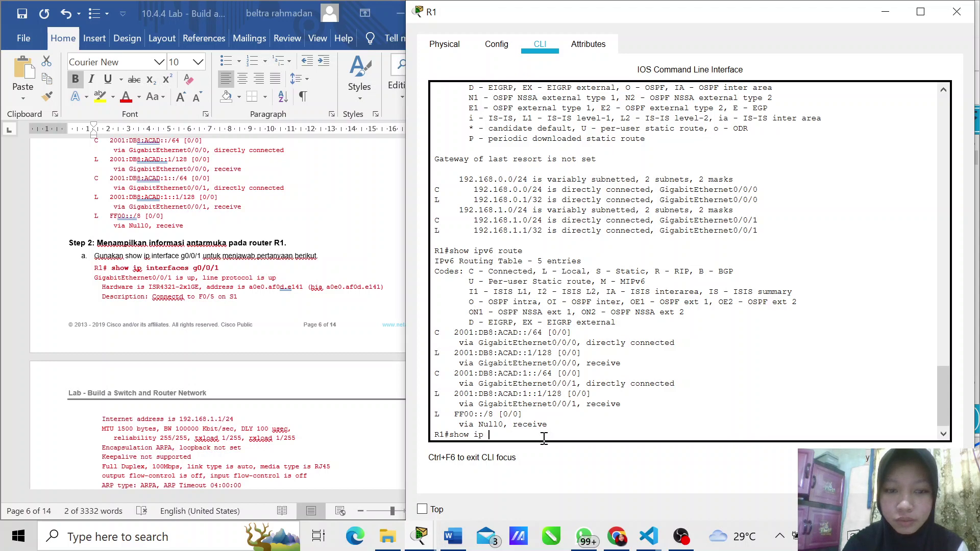
pyautogui.write('interfa')
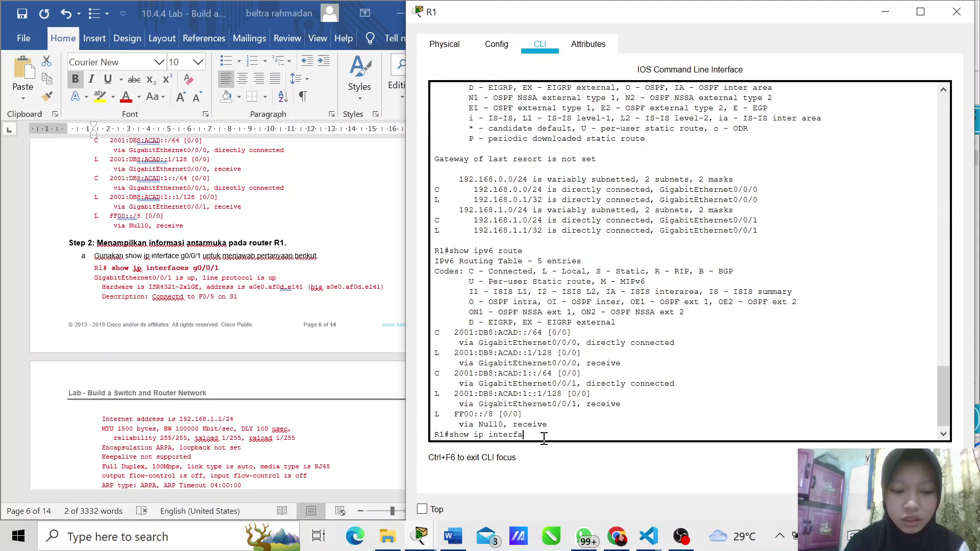
pyautogui.write('ce')
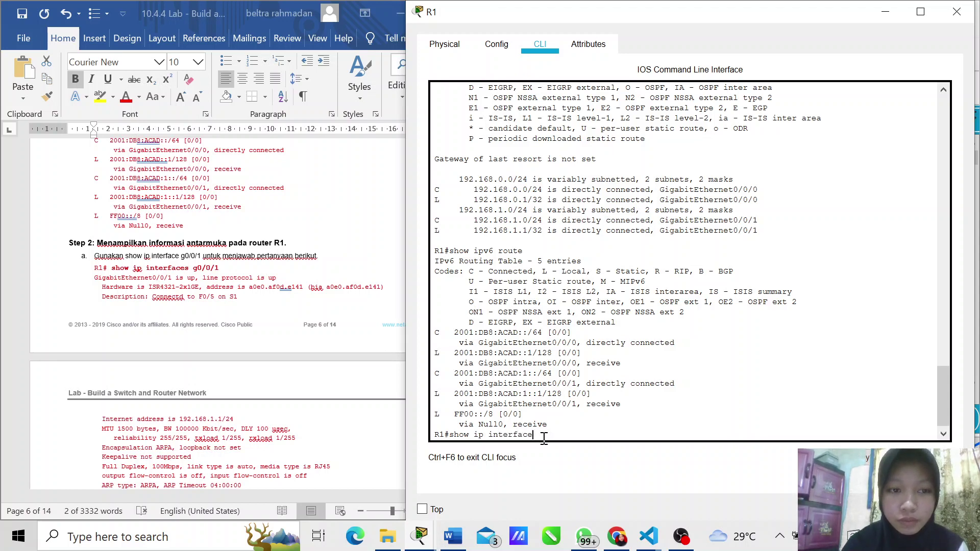
pyautogui.write('s g')
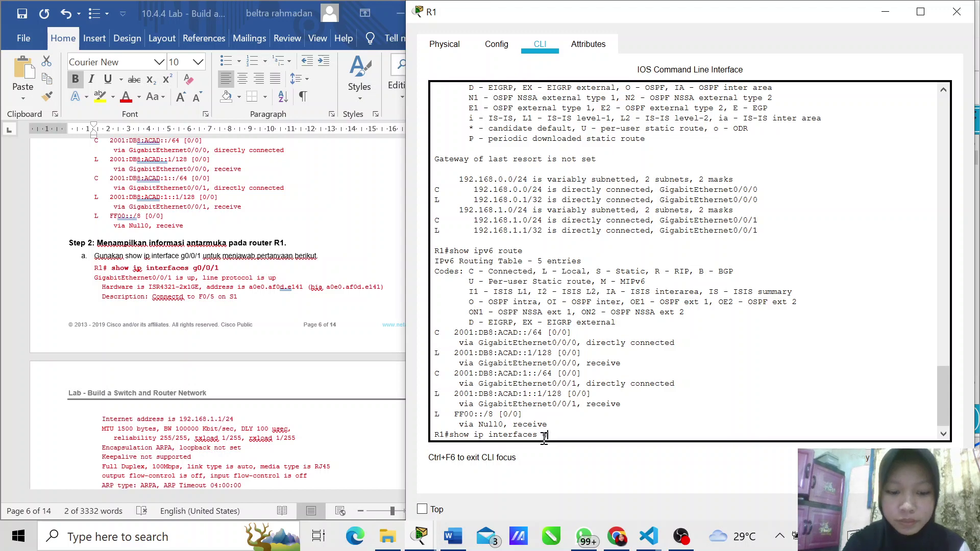
pyautogui.write('0/0/1')
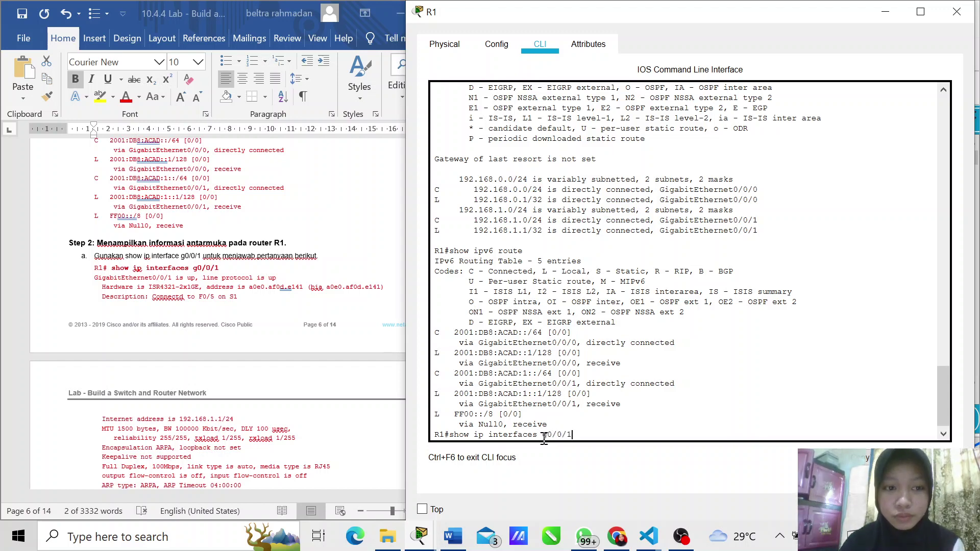
pyautogui.press('Return')
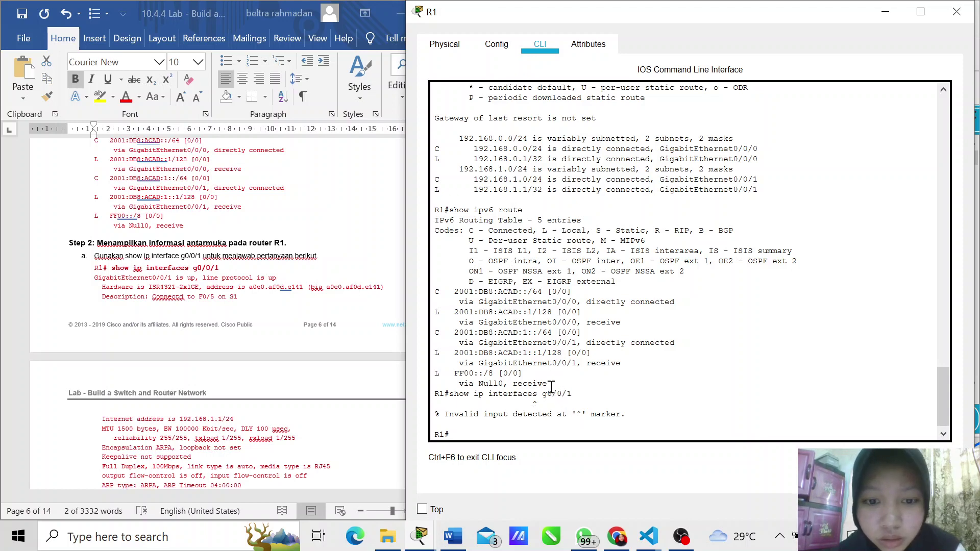
pyautogui.scroll(-3, 284, 378)
pyautogui.scroll(-18, 284, 378)
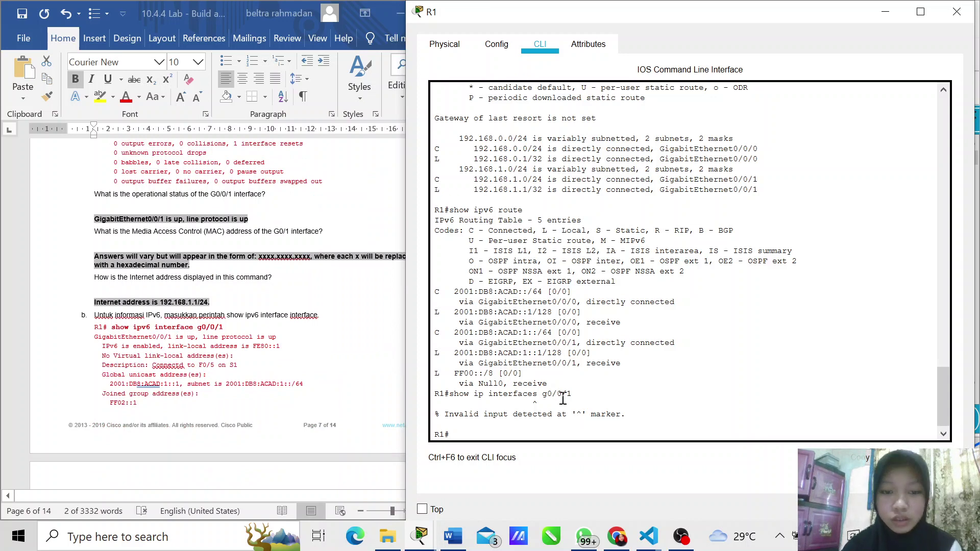
pyautogui.write('how i')
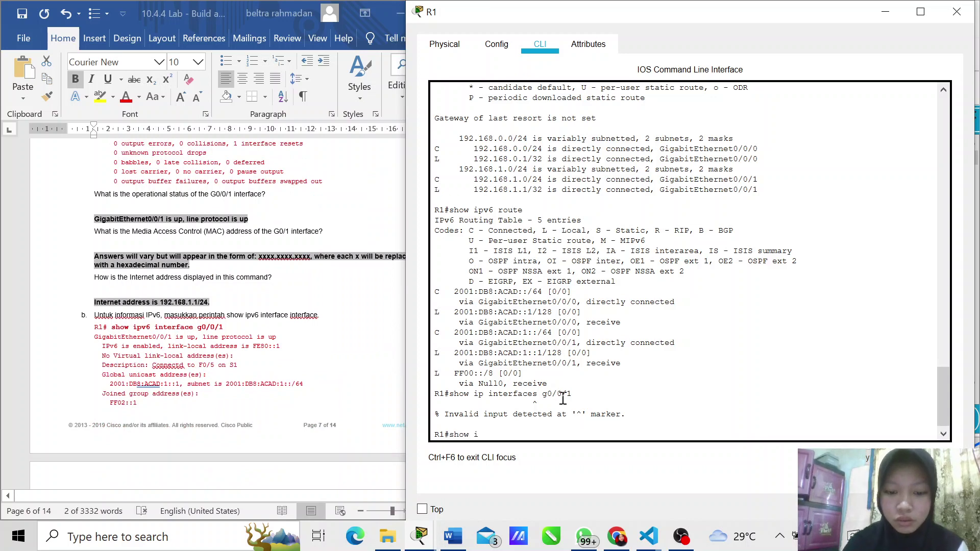
pyautogui.write('p interface ')
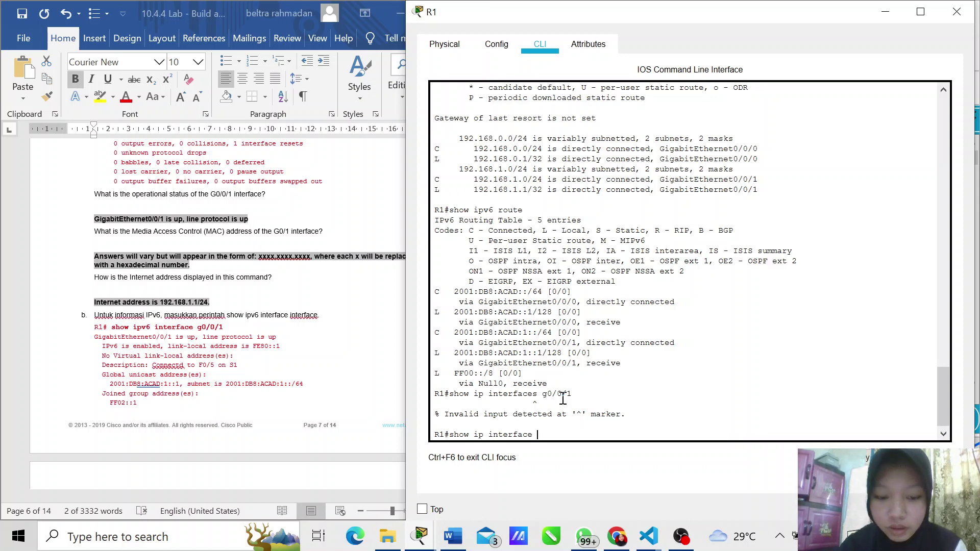
pyautogui.write('g0/0/1')
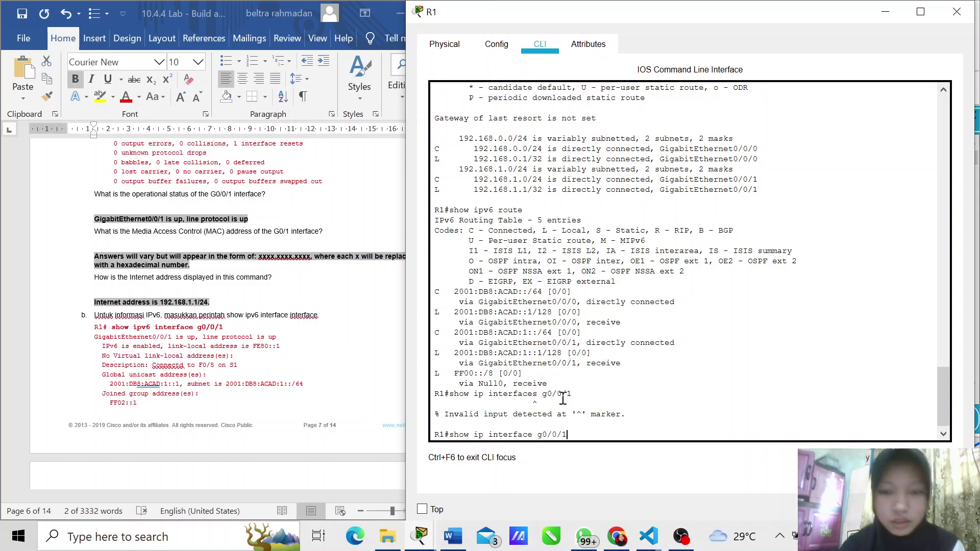
pyautogui.press('Return')
pyautogui.press('Return')
pyautogui.press('Return')
pyautogui.press('Return')
pyautogui.press('Return')
pyautogui.press('Return')
pyautogui.press('Return')
pyautogui.press('Return')
pyautogui.press('Return')
pyautogui.press('Return')
pyautogui.press('Return')
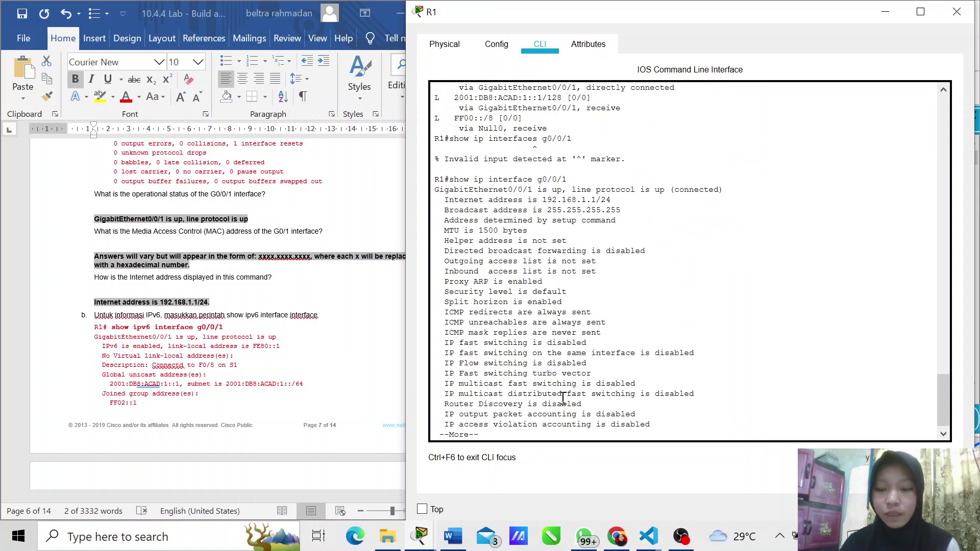
pyautogui.press('Return')
pyautogui.press('Return')
pyautogui.press('Return')
pyautogui.press('Return')
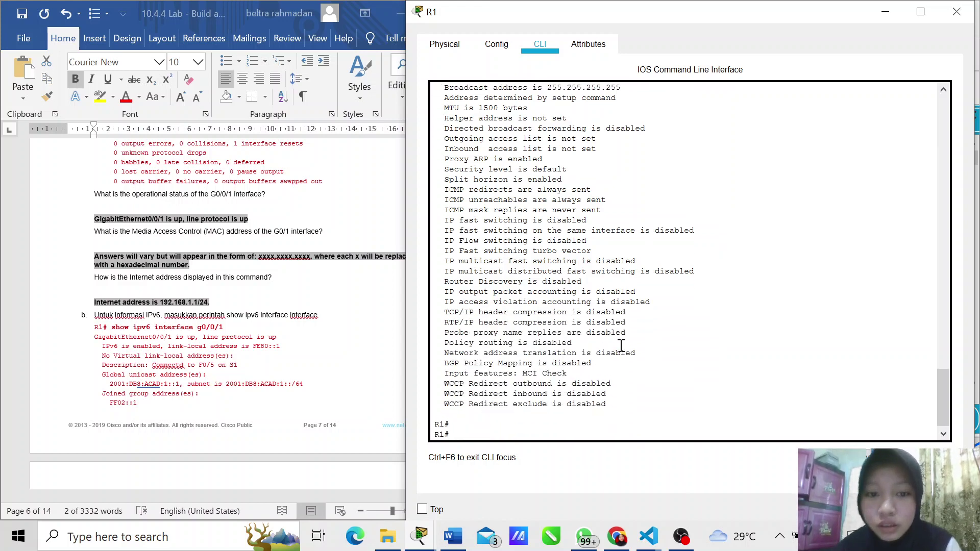
# Step: Review the G0/0/1 output, highlight the Internet address 192.168.1.1/24 lines, and return to the R1# prompt
pyautogui.scroll(4, 618, 344)
pyautogui.scroll(4, 620, 345)
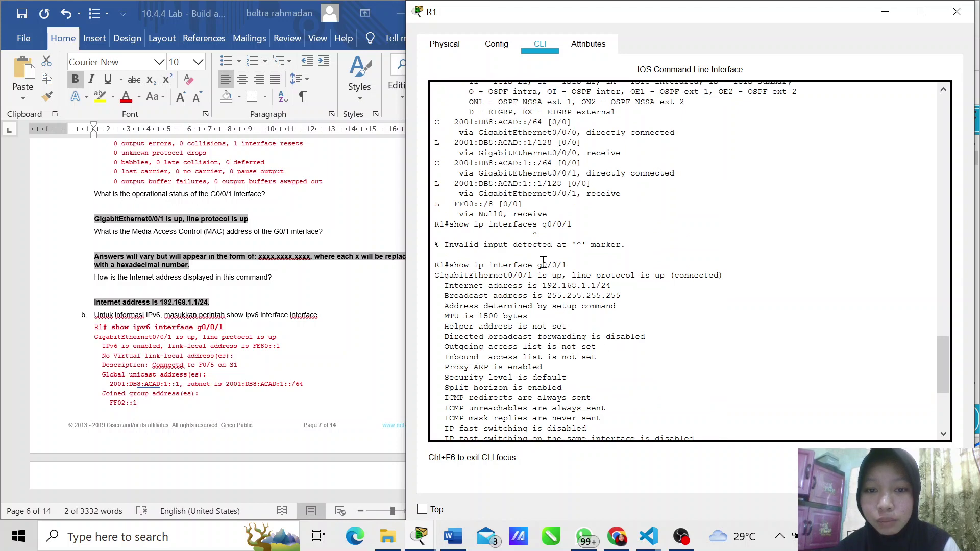
pyautogui.scroll(1, 586, 350)
pyautogui.scroll(-4, 587, 350)
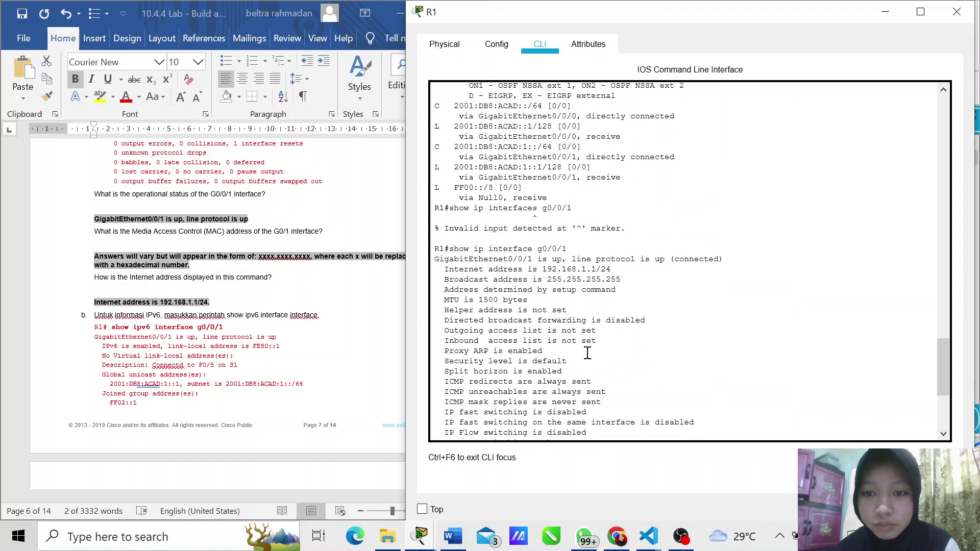
pyautogui.scroll(-1, 587, 353)
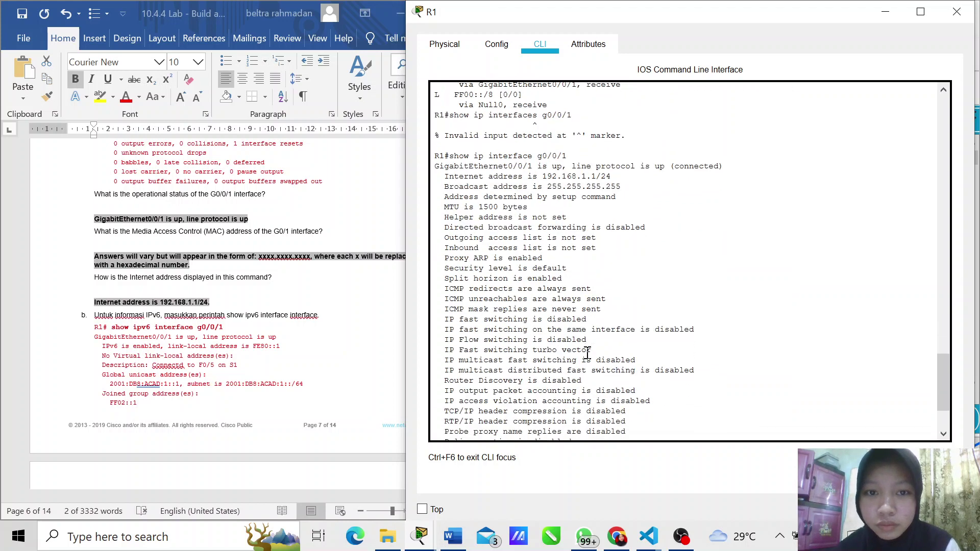
pyautogui.scroll(-1, 588, 353)
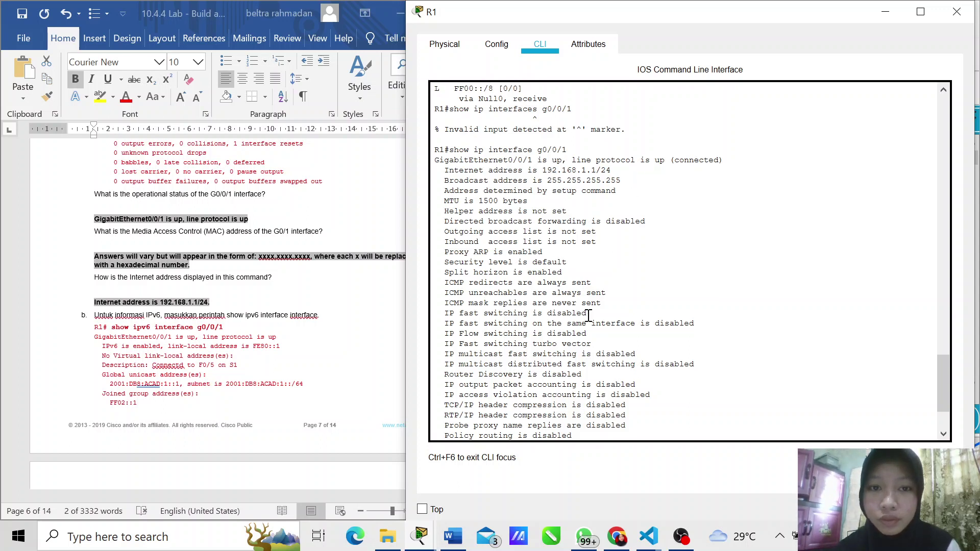
pyautogui.scroll(-2, 588, 316)
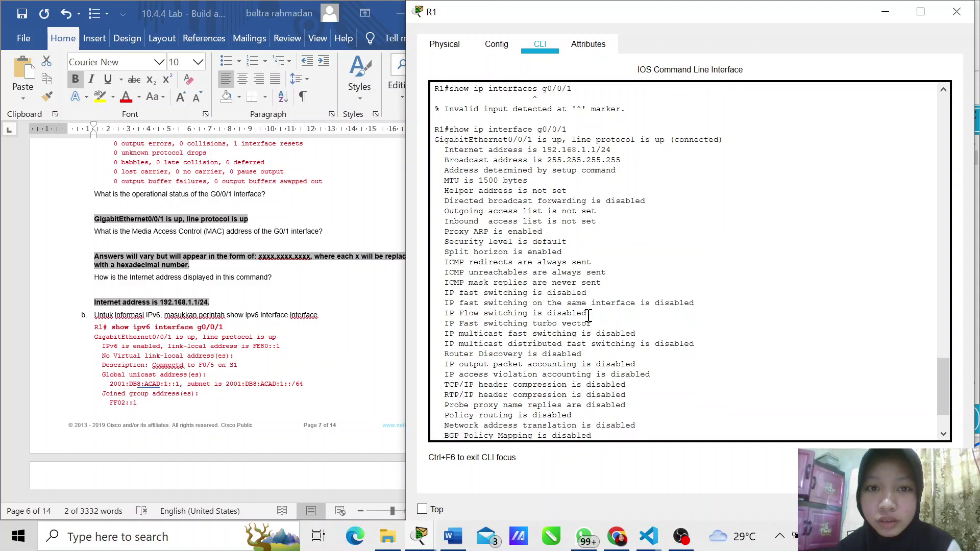
pyautogui.moveTo(444, 150); pyautogui.dragTo(631, 158)
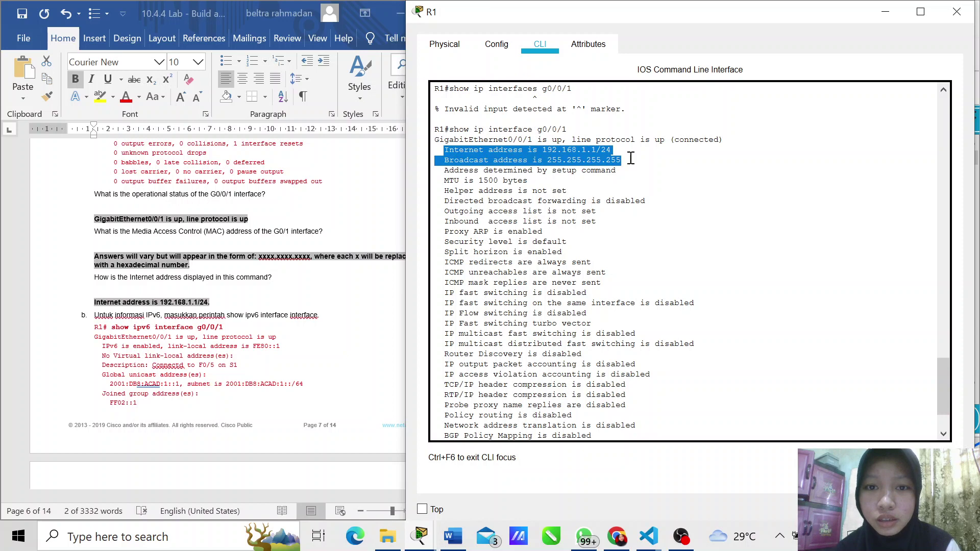
pyautogui.scroll(-3, 607, 292)
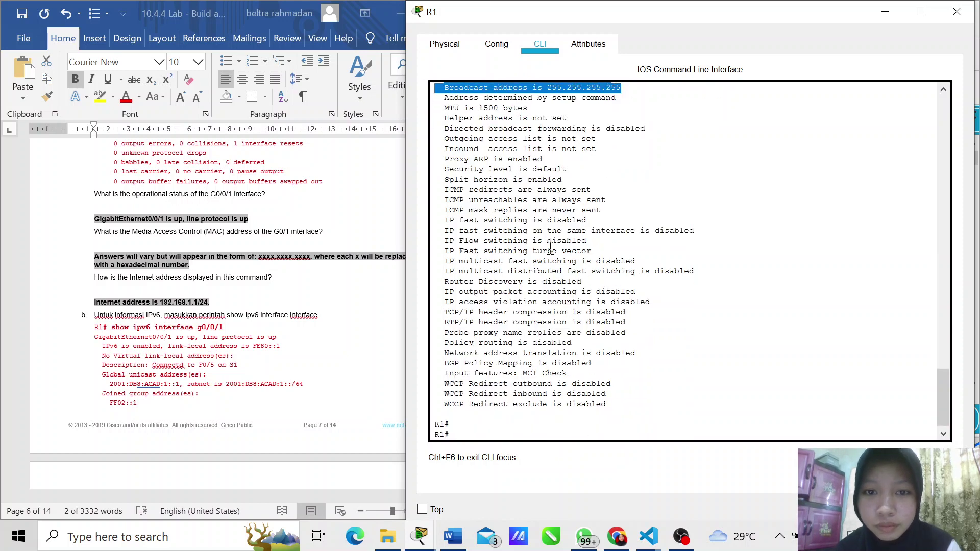
pyautogui.scroll(-1, 551, 248)
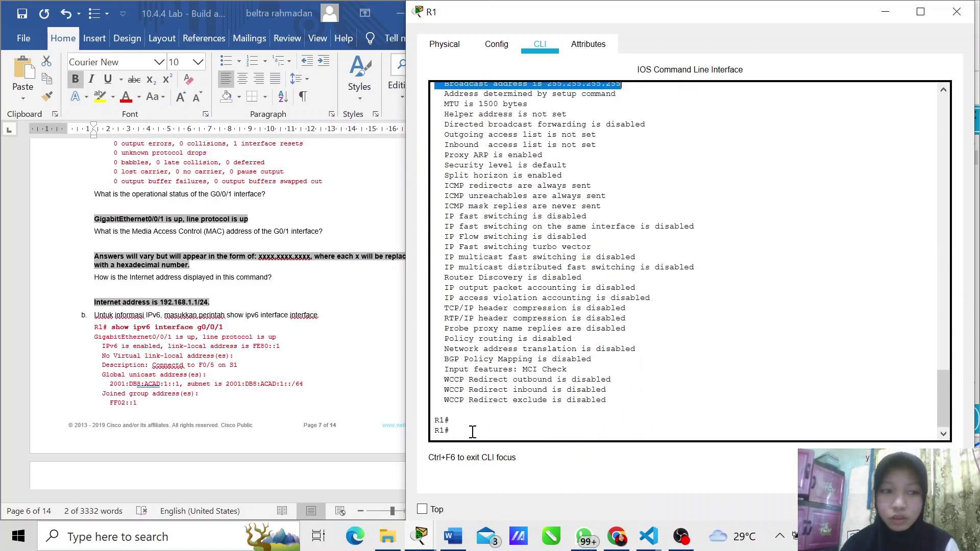
pyautogui.scroll(-2, 292, 346)
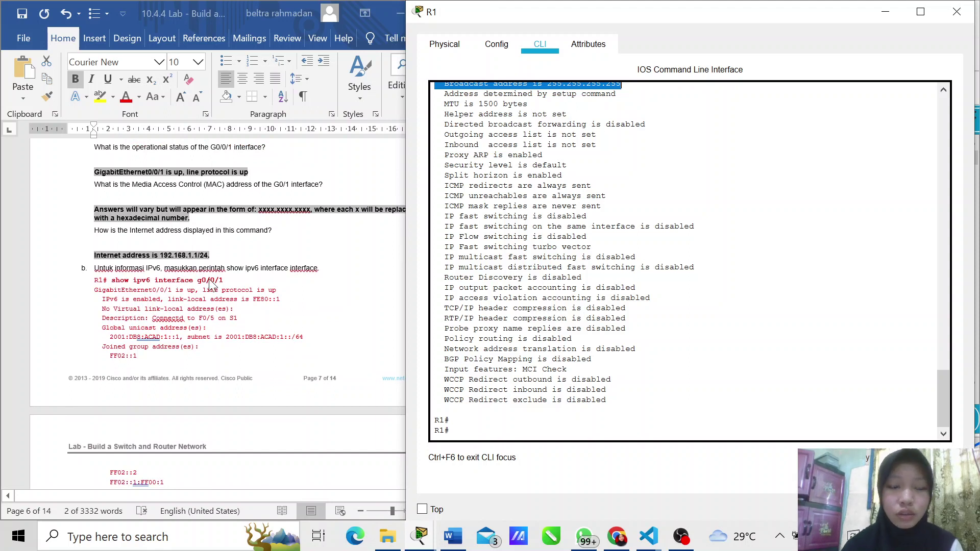
pyautogui.click(463, 433)
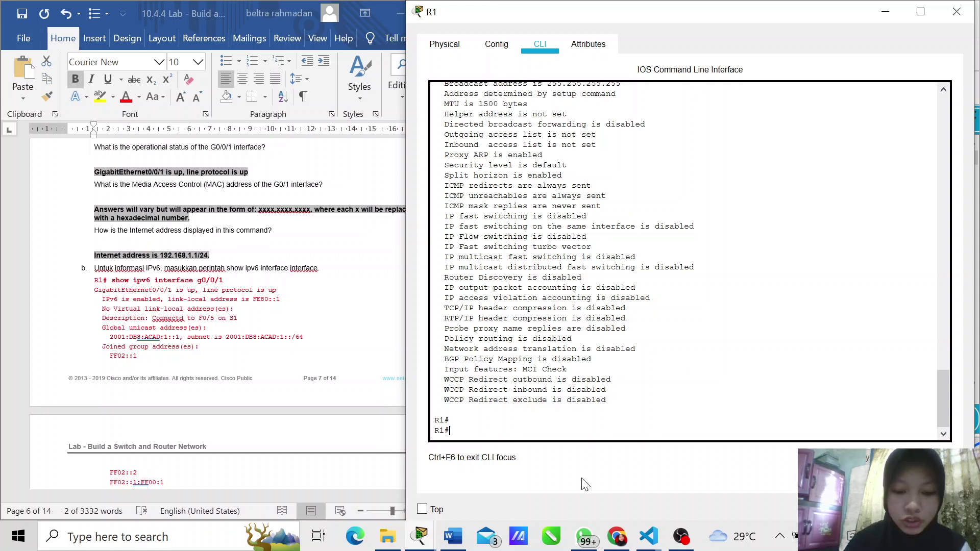
# Step: Run show ipv6 interface g0/0/1 on R1, fixing the misspelled 'interface' before submitting
pyautogui.write('show i')
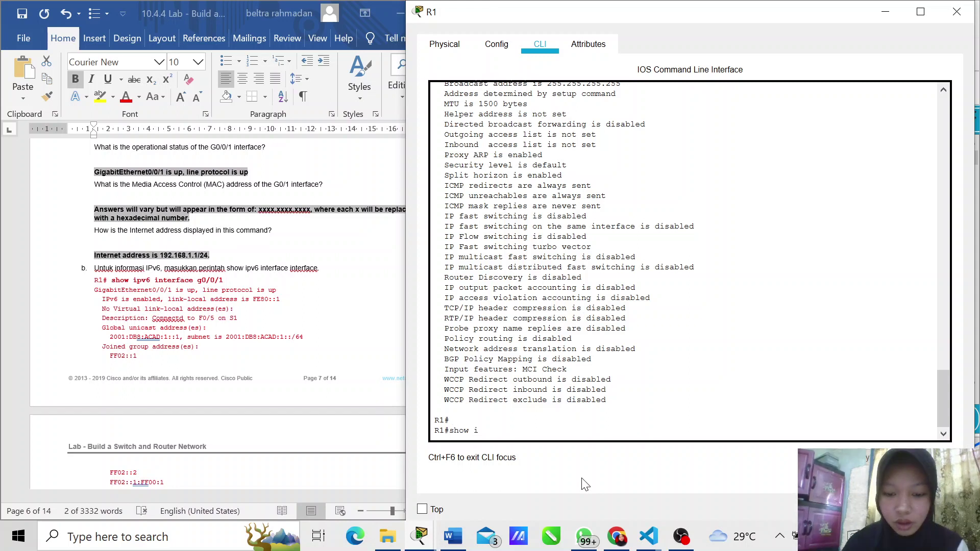
pyautogui.write('pv')
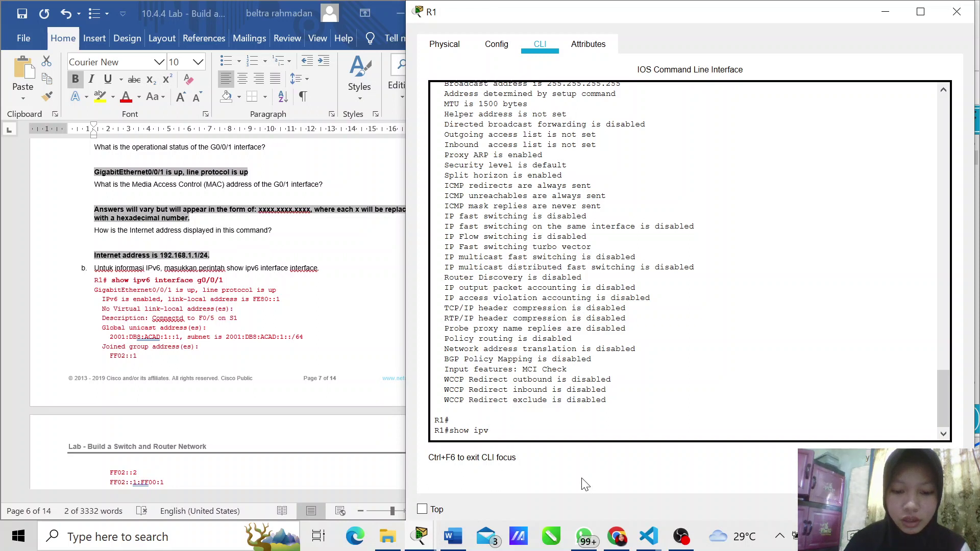
pyautogui.write('6')
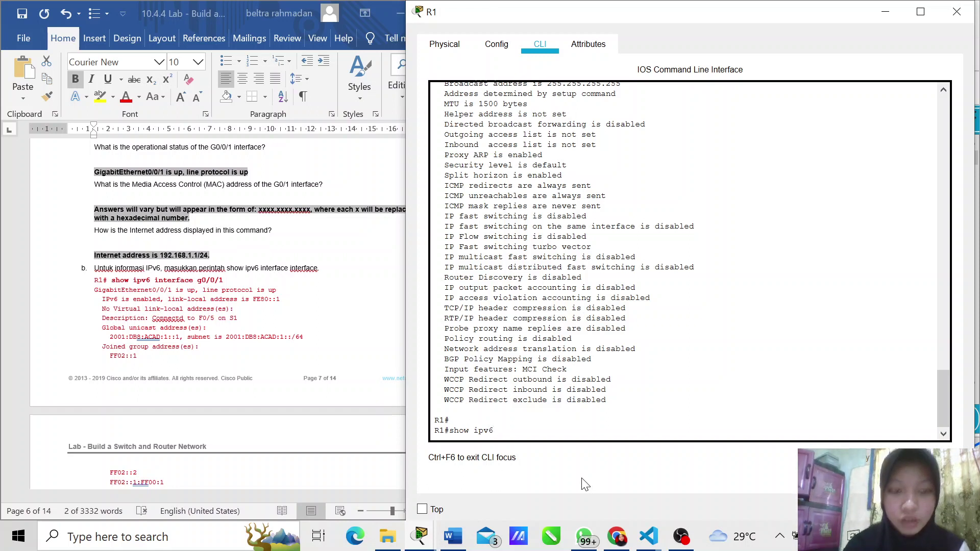
pyautogui.write(' intercae')
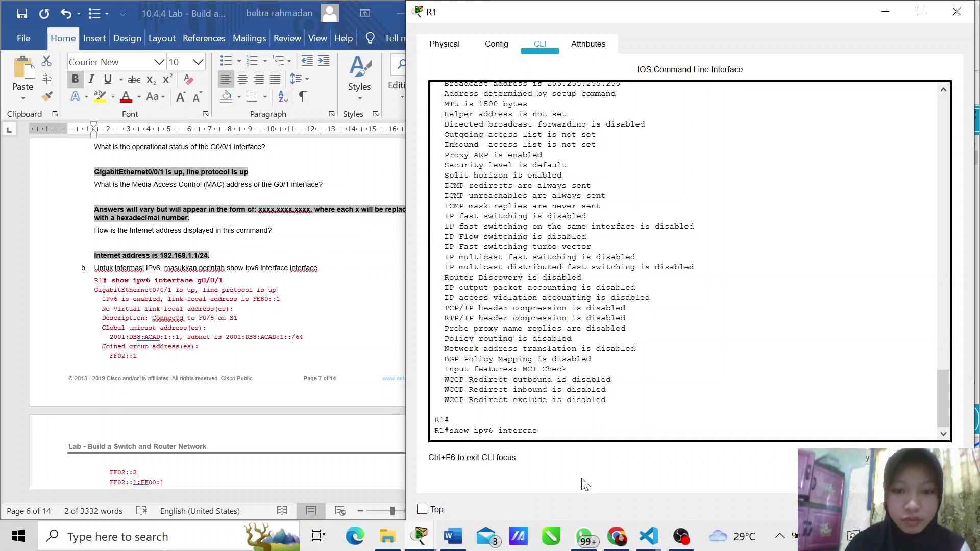
pyautogui.press('BackSpace')
pyautogui.press('BackSpace')
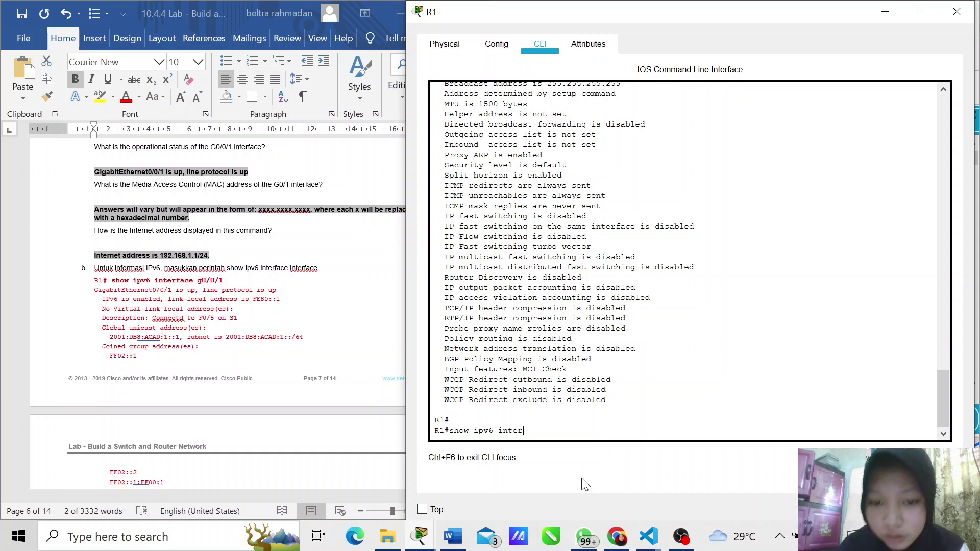
pyautogui.write('face')
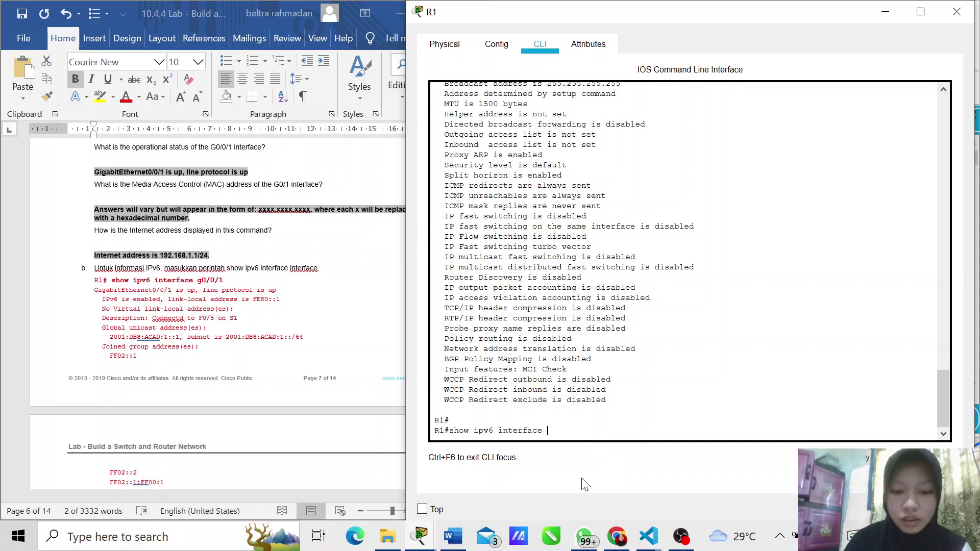
pyautogui.write(' g0/0/1')
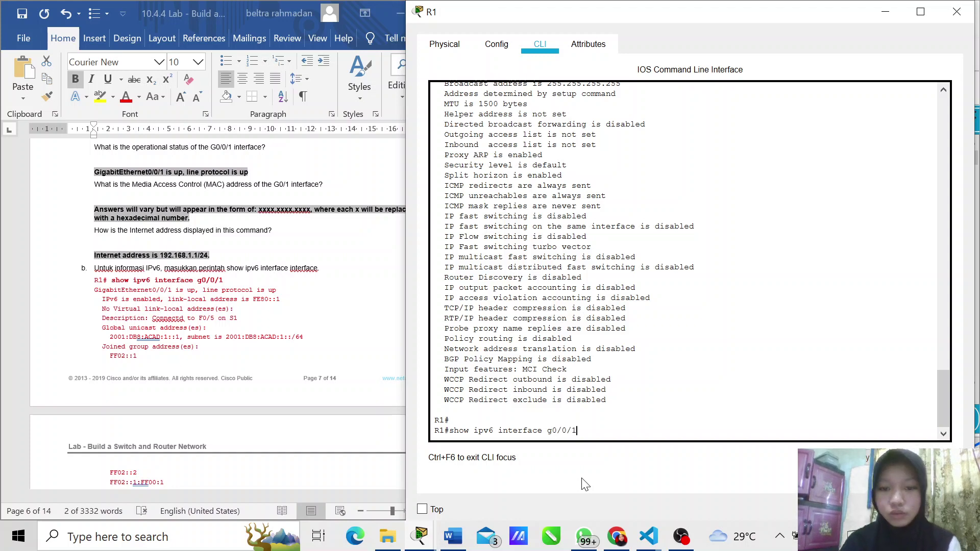
pyautogui.press('Return')
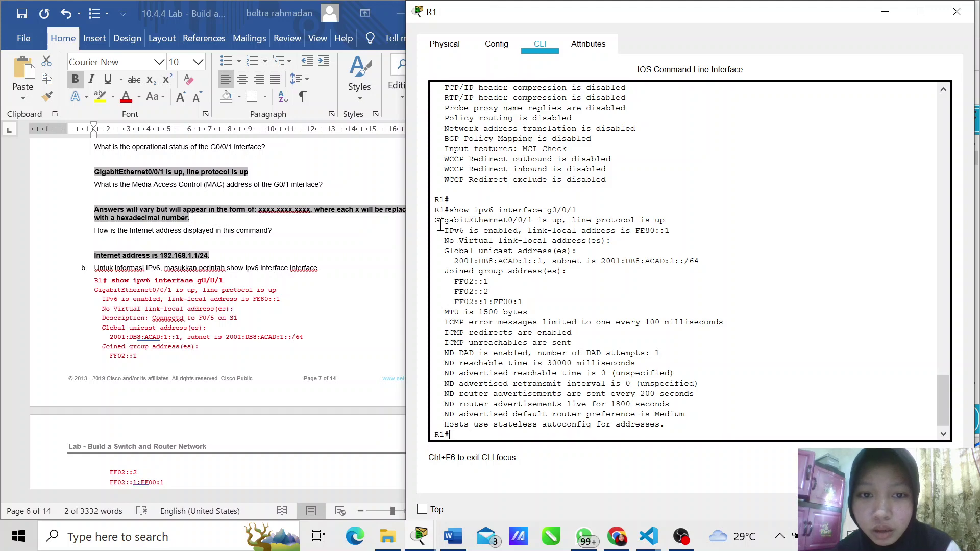
# Step: Scroll the Word lab sheet down to Step 3
pyautogui.scroll(-1, 218, 262)
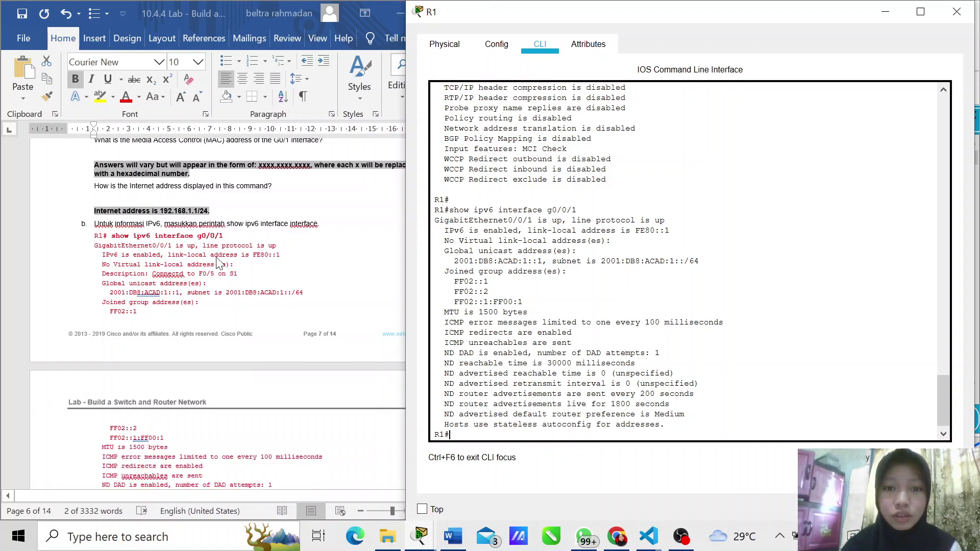
pyautogui.scroll(-7, 219, 263)
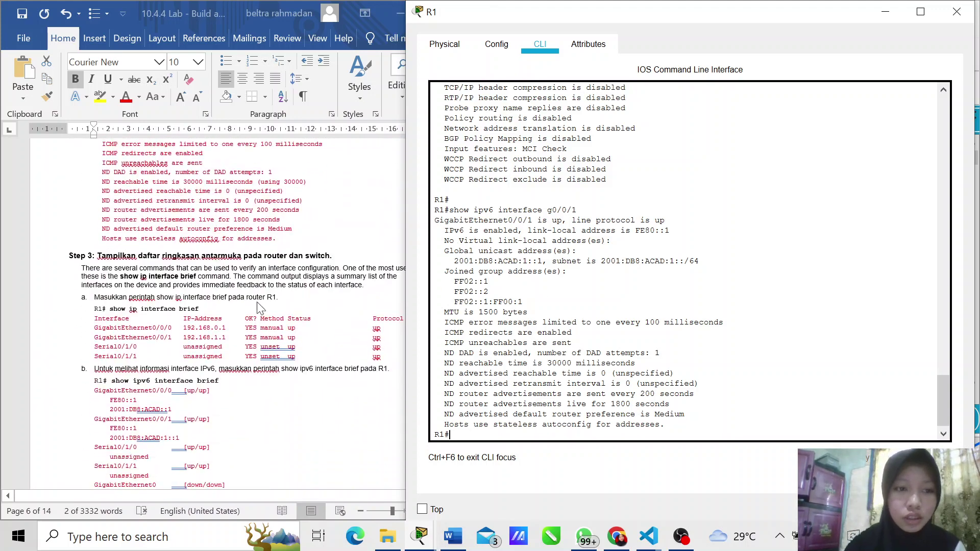
pyautogui.scroll(-1, 280, 324)
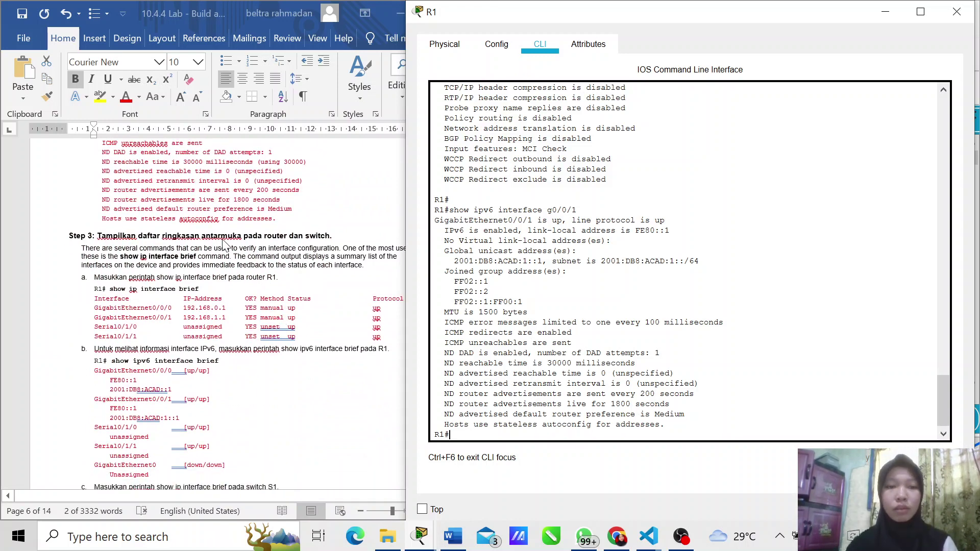
pyautogui.scroll(-1, 267, 268)
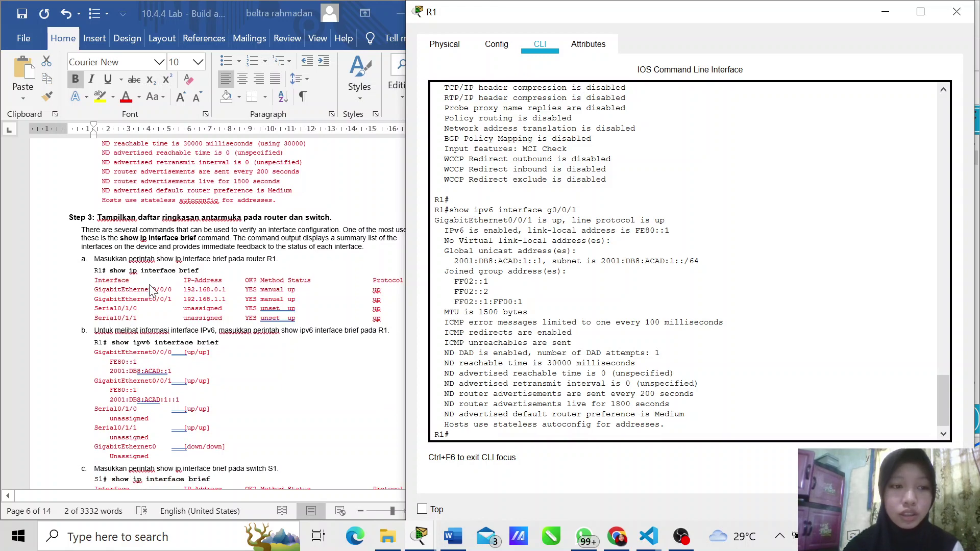
pyautogui.scroll(-1, 247, 291)
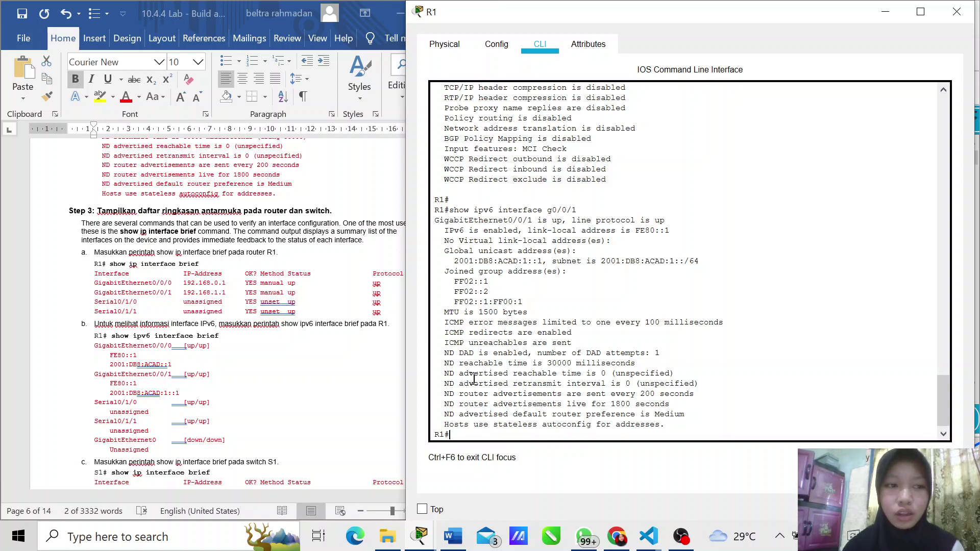
# Step: Run show ip interface brief on R1, listing G0/0/0 192.168.0.1 and G0/0/1 192.168.1.1 up
pyautogui.write('show i')
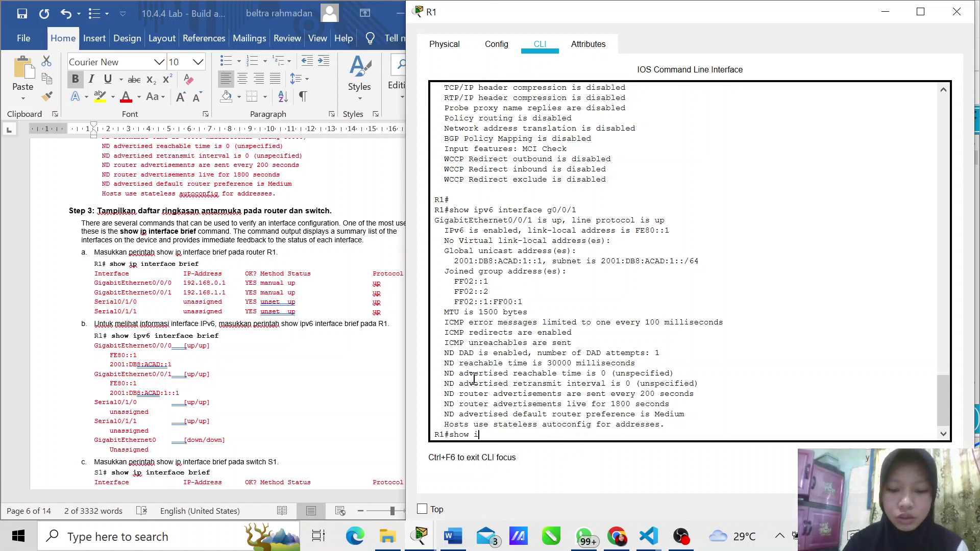
pyautogui.write('p in')
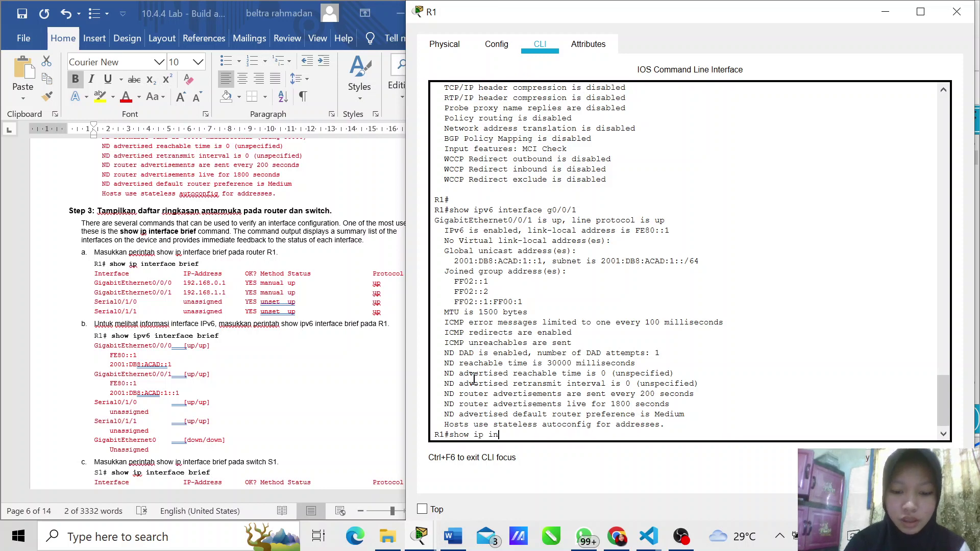
pyautogui.write('terface ')
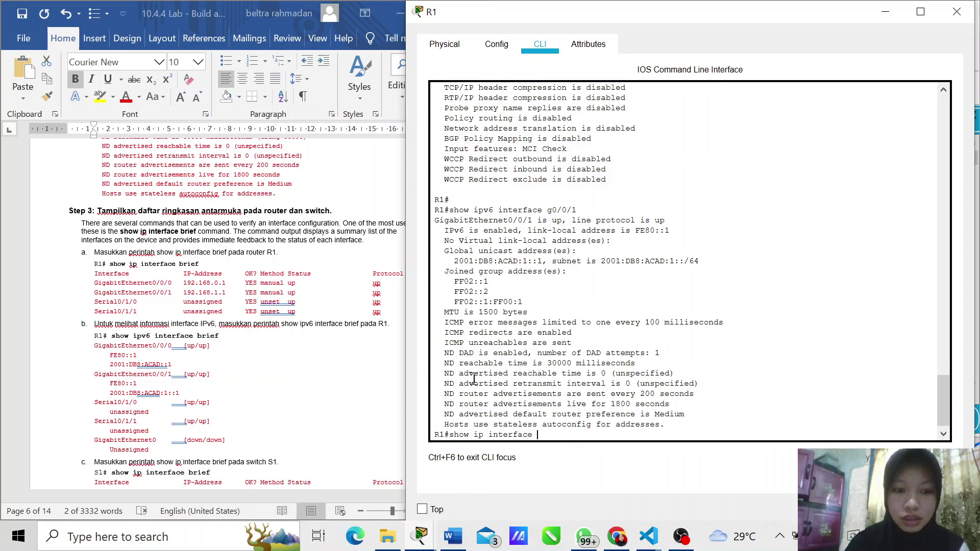
pyautogui.write('brief')
pyautogui.press('Return')
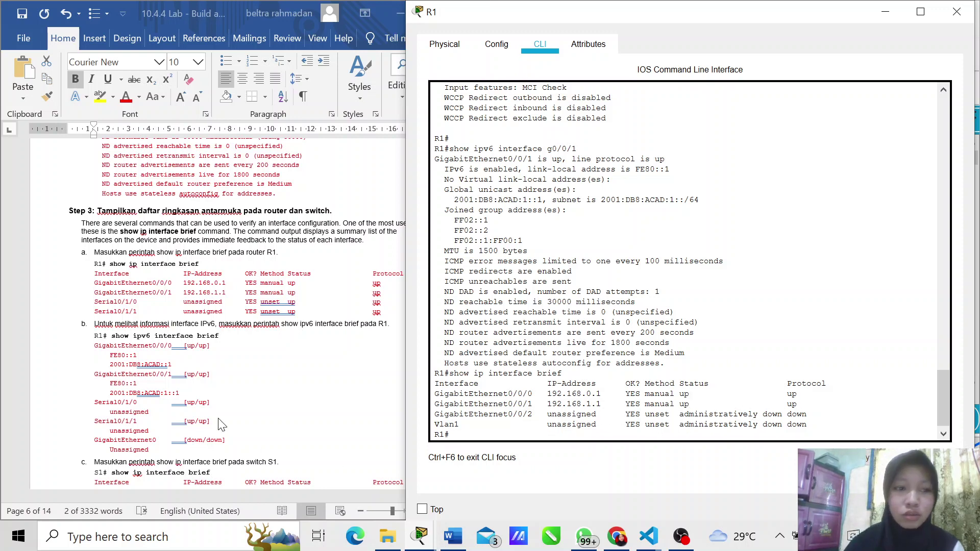
pyautogui.scroll(-2, 223, 424)
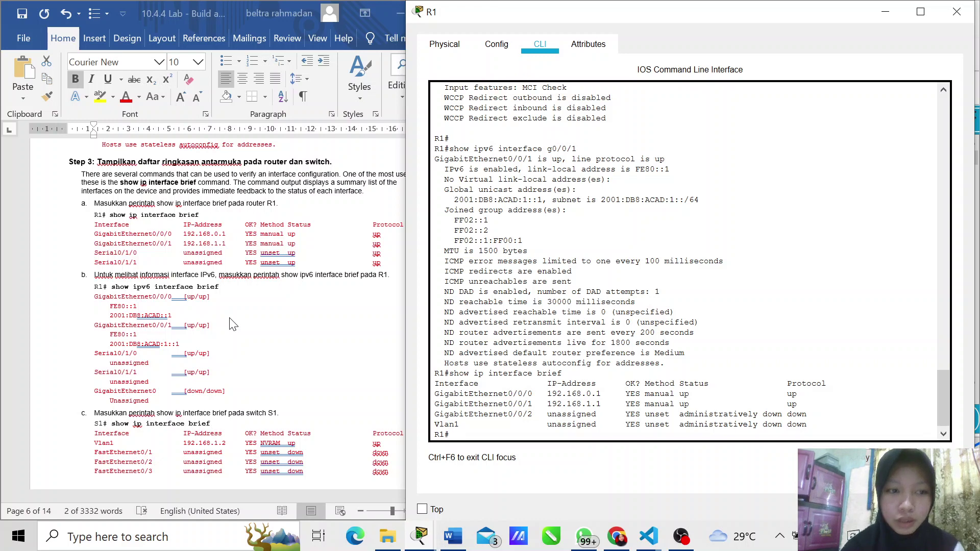
# Step: Enter show ipv6 interface brief on R1, correcting a typo, and review G0/0/0 and G0/0/1 IPv6 addresses
pyautogui.write('shopw')
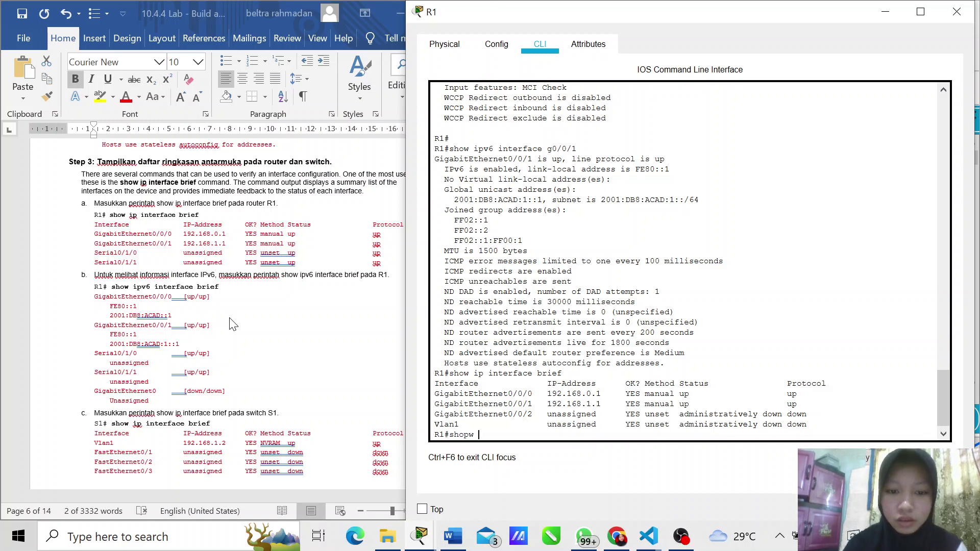
pyautogui.write(' ipv6')
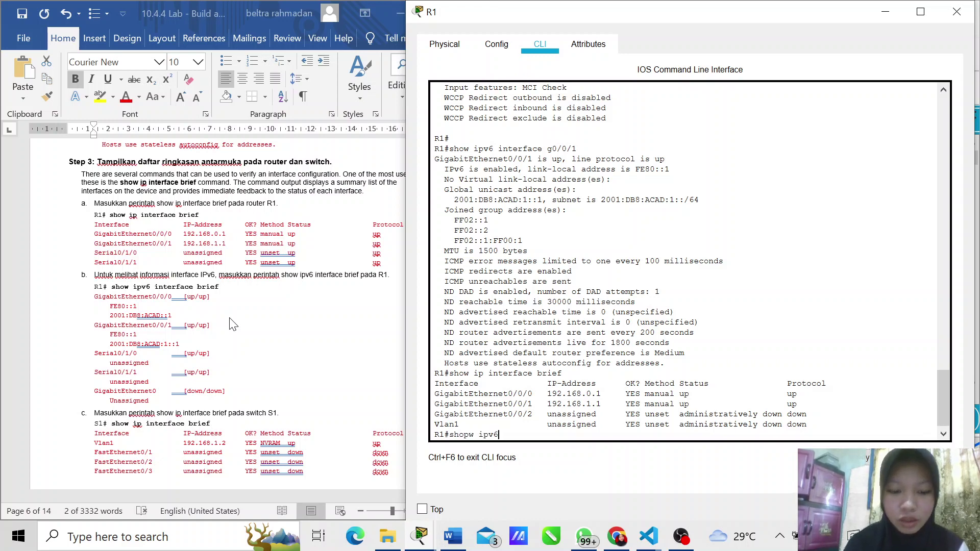
pyautogui.write(' interface')
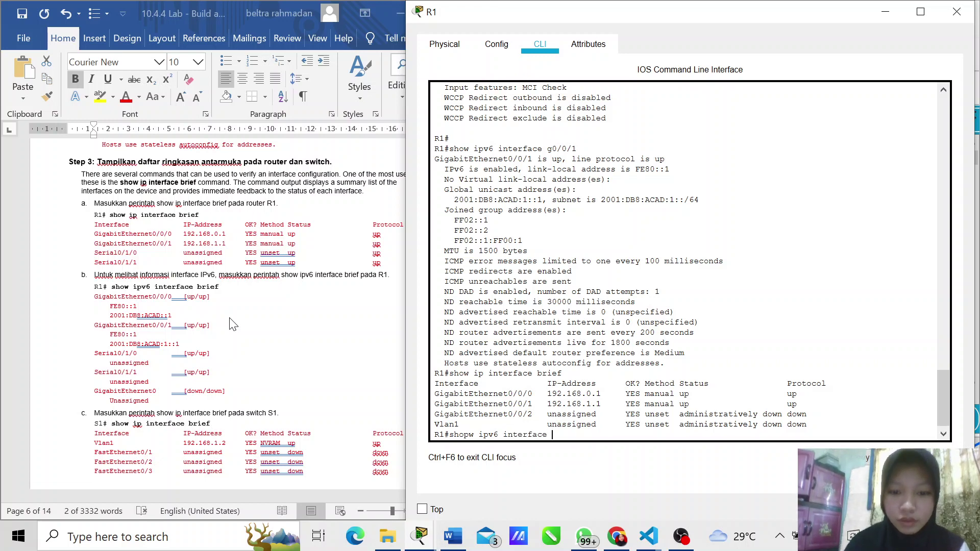
pyautogui.write(' brief')
pyautogui.press('Return')
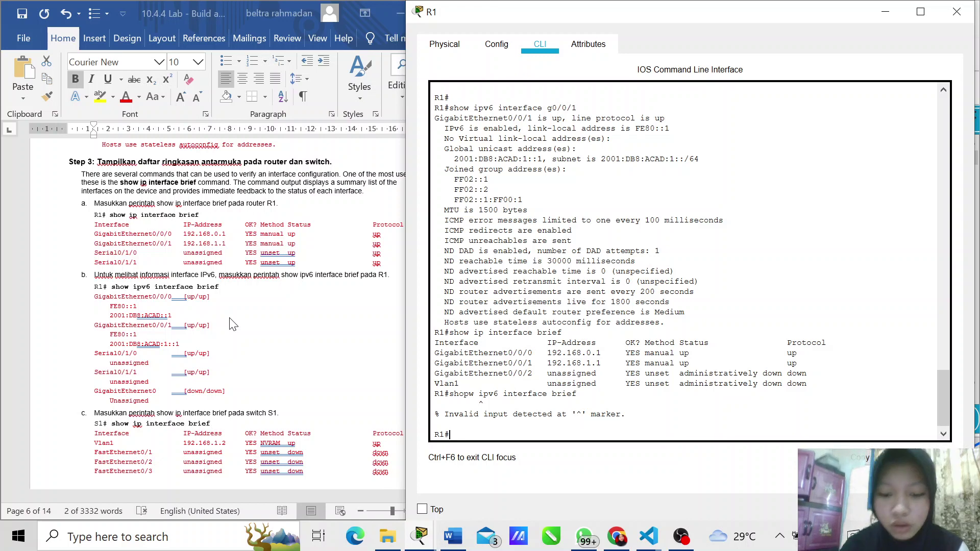
pyautogui.write('show')
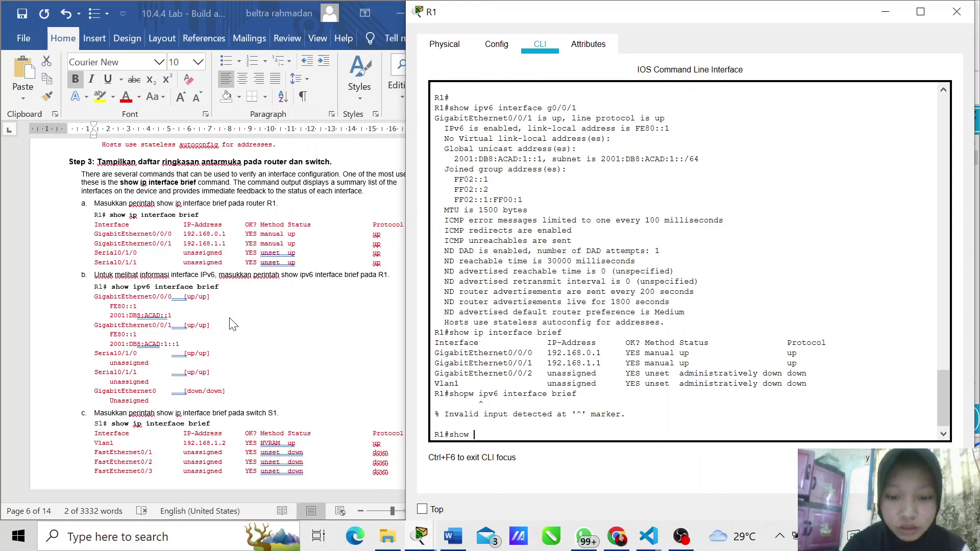
pyautogui.write(' i')
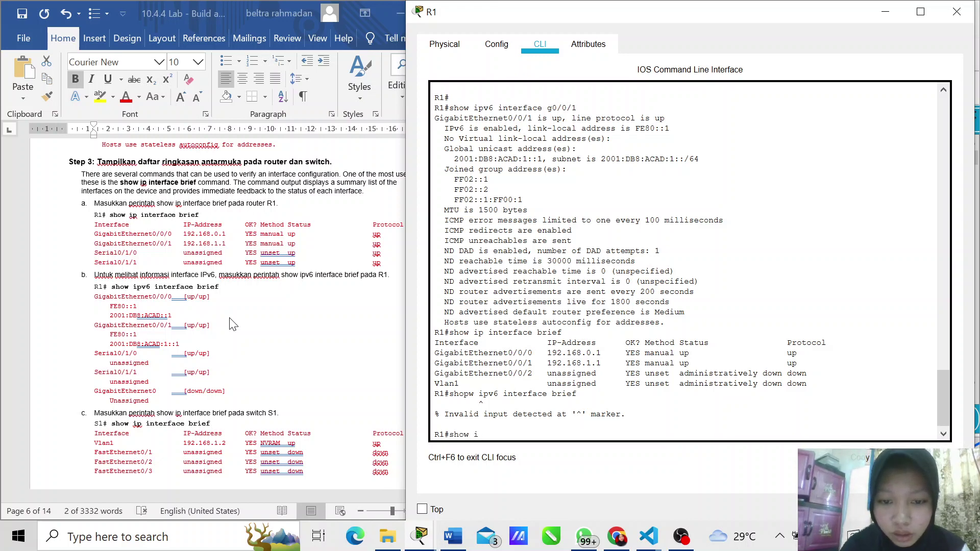
pyautogui.write('pv6 interface')
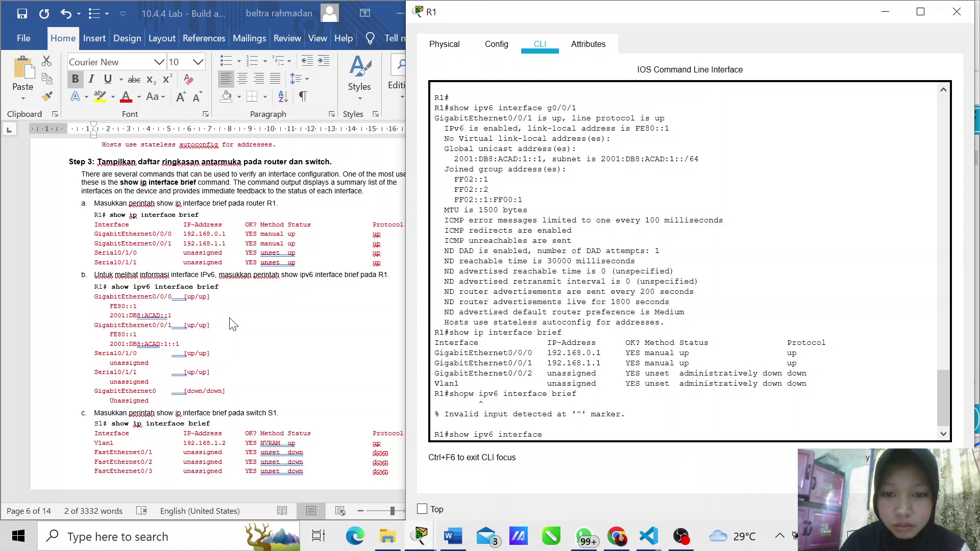
pyautogui.write(' brief')
pyautogui.press('Return')
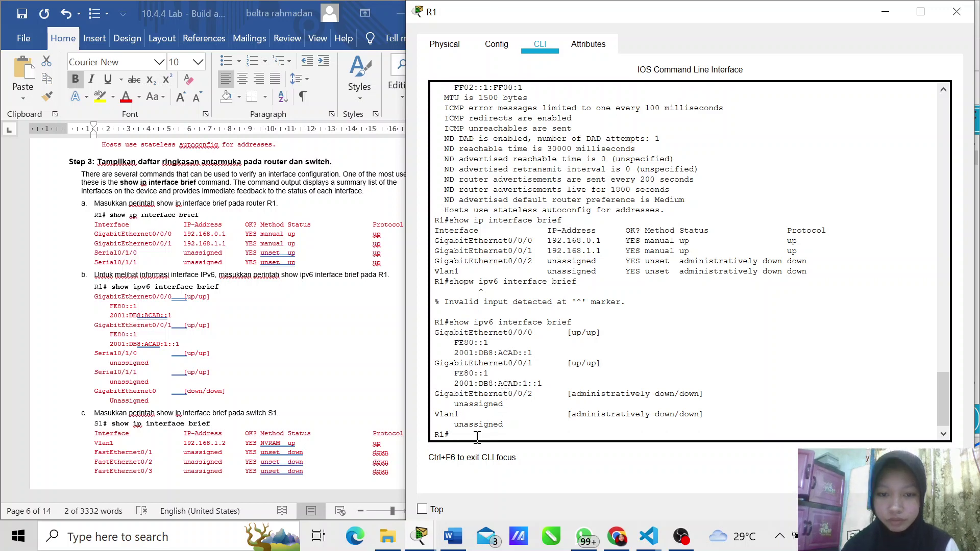
pyautogui.scroll(-5, 292, 417)
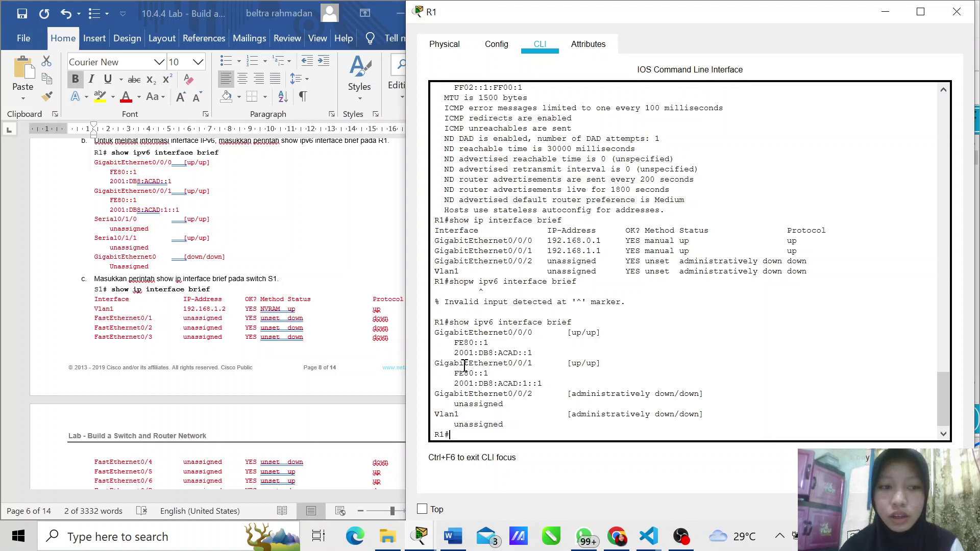
pyautogui.scroll(-1, 201, 335)
pyautogui.scroll(-1, 202, 335)
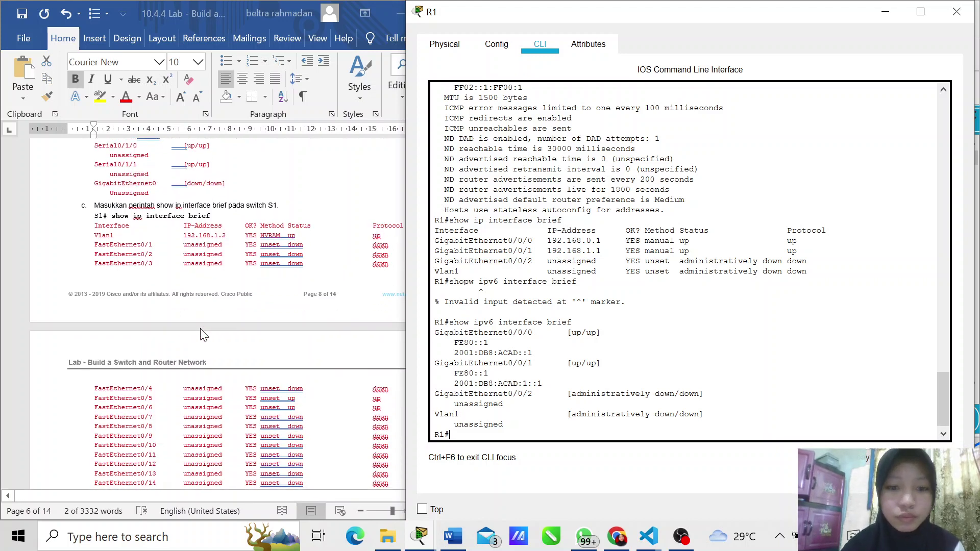
# Step: Close R1's console, open switch S1's CLI, and snap it to the right beside Word
pyautogui.click(947, 16)
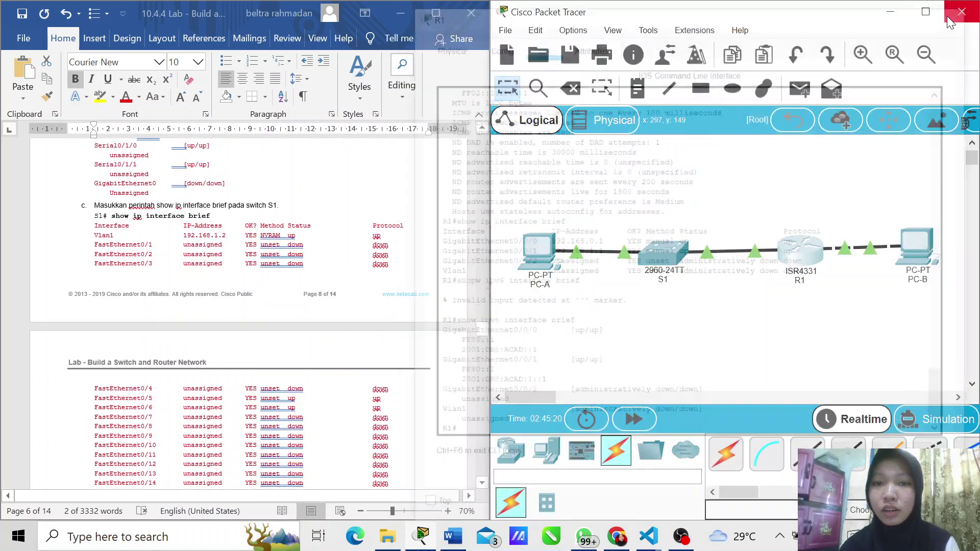
pyautogui.click(642, 264)
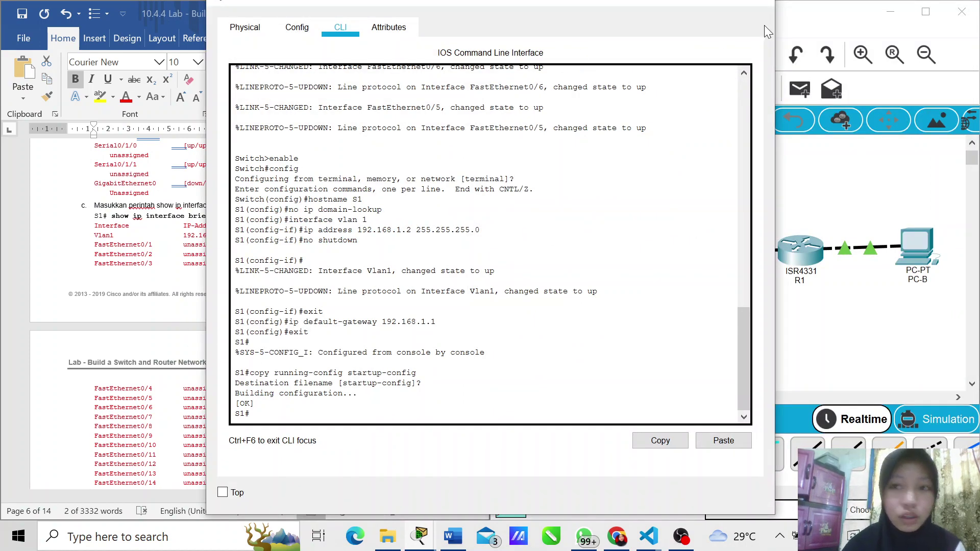
pyautogui.doubleClick(707, 5)
pyautogui.press('super+Right')
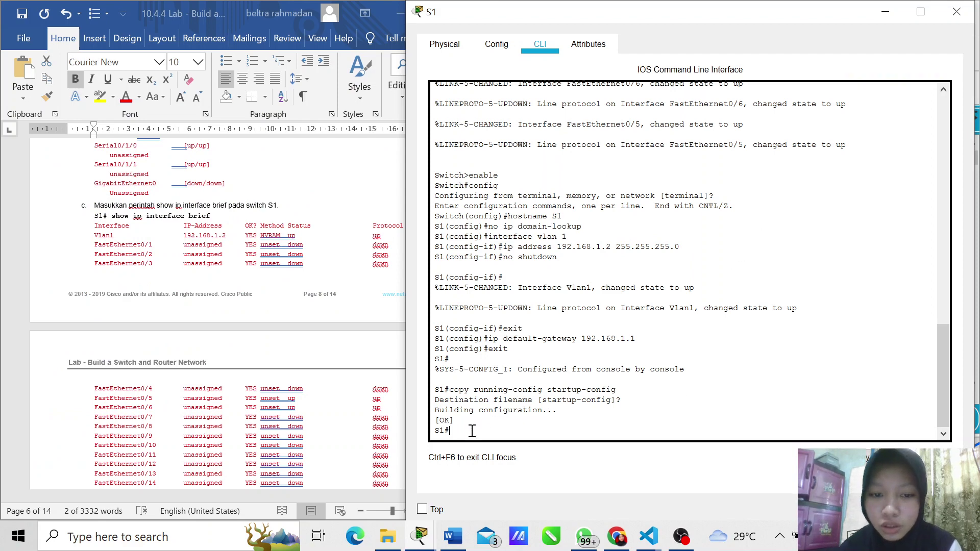
# Step: Run show ip interface brief on S1, paging through to confirm Vlan1 192.168.1.2 up
pyautogui.write('show ip')
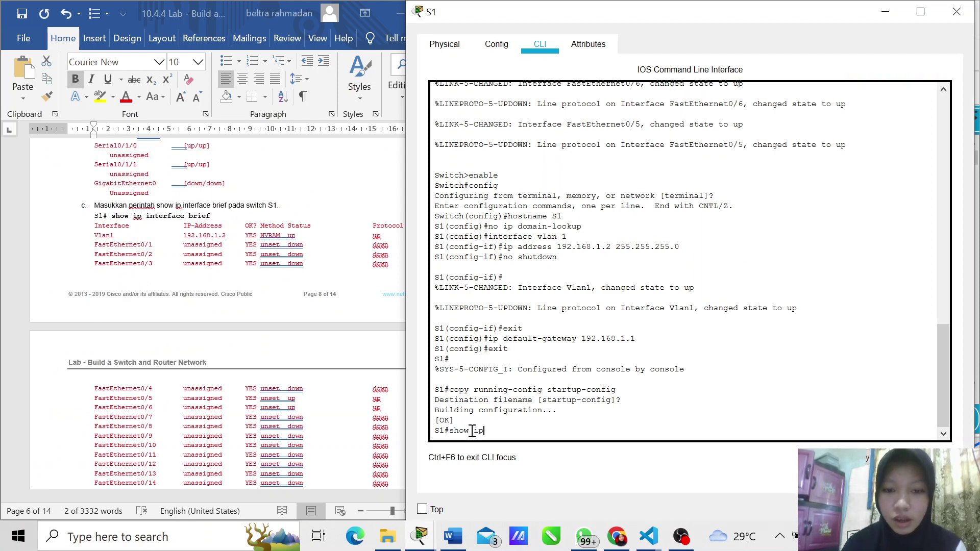
pyautogui.write('nterface')
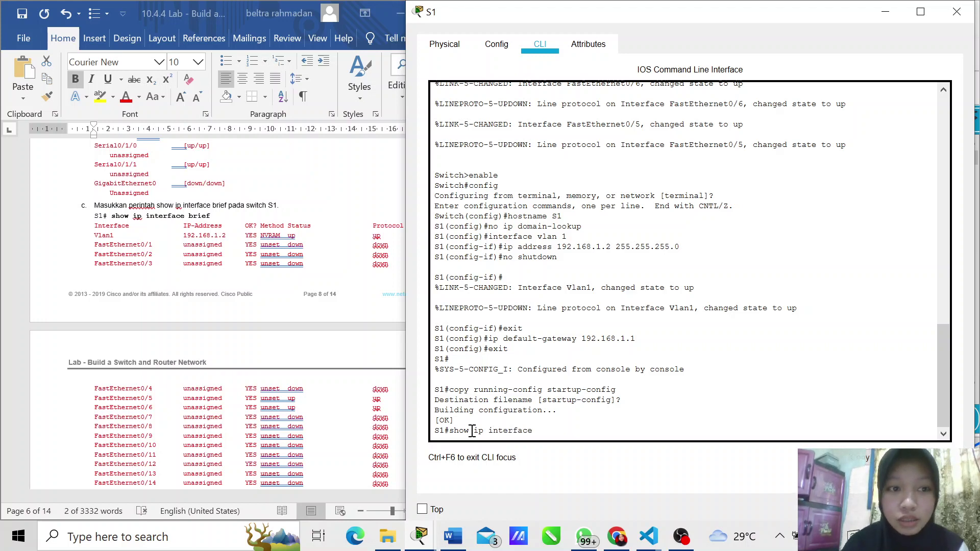
pyautogui.write(' brief')
pyautogui.press('Return')
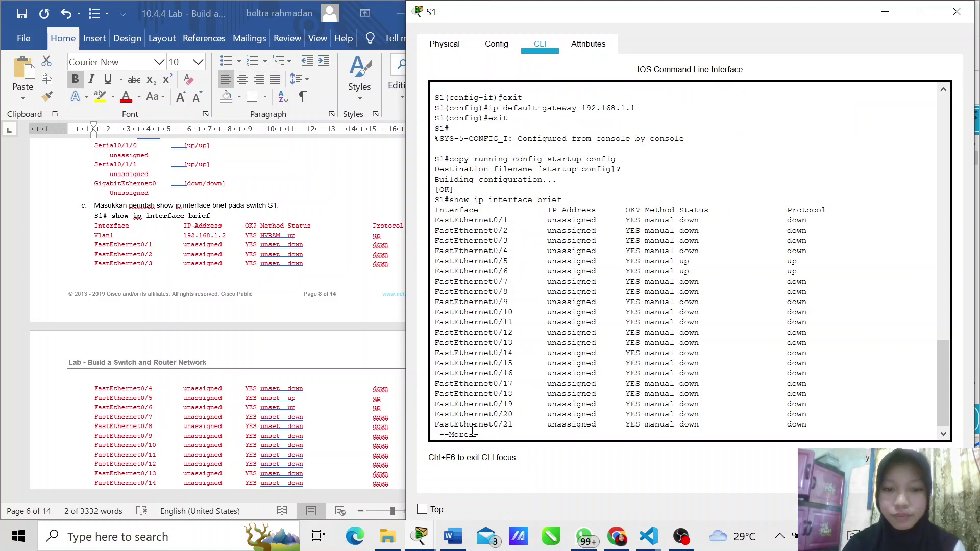
pyautogui.press('Return')
pyautogui.press('Return')
pyautogui.press('Return')
pyautogui.press('Return')
pyautogui.press('Return')
pyautogui.press('Return')
pyautogui.press('Return')
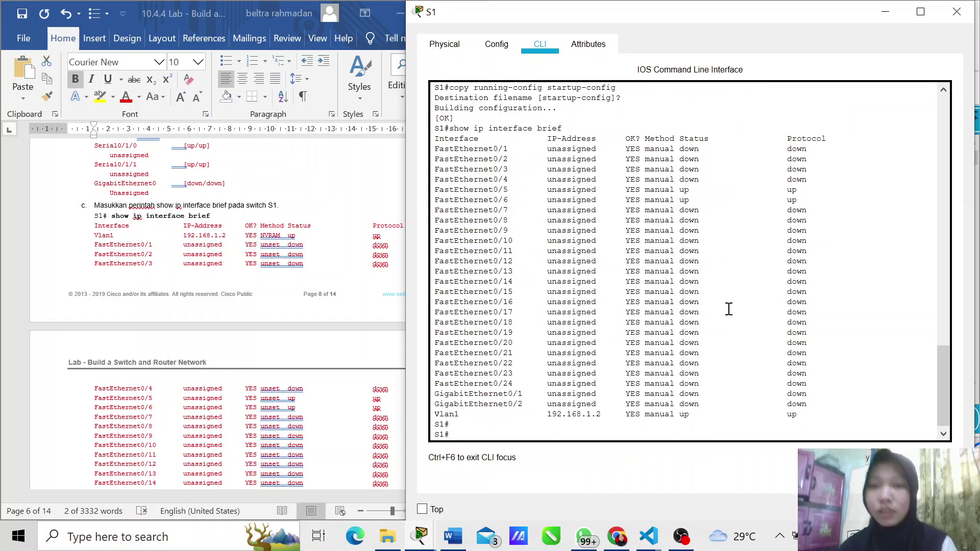
pyautogui.scroll(3, 729, 306)
pyautogui.scroll(-3, 535, 283)
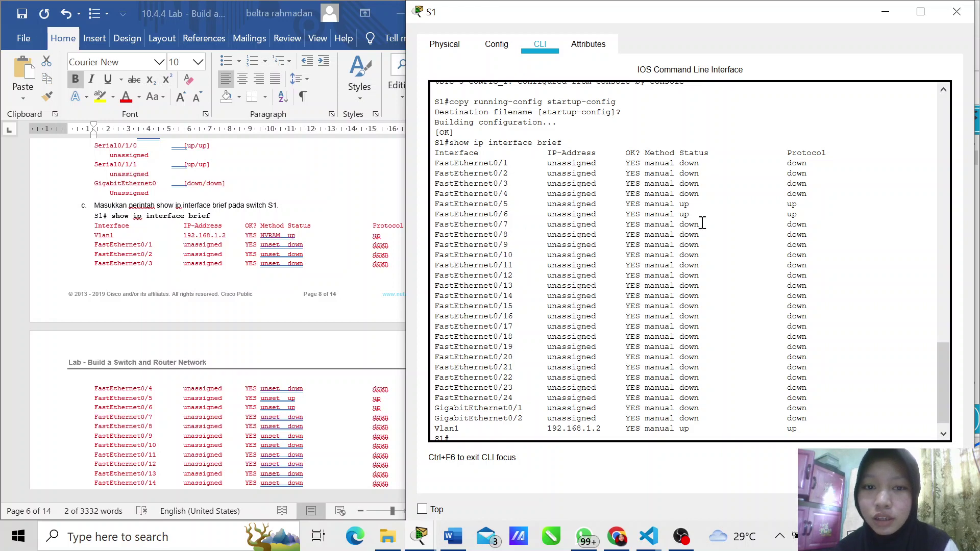
pyautogui.press('Return')
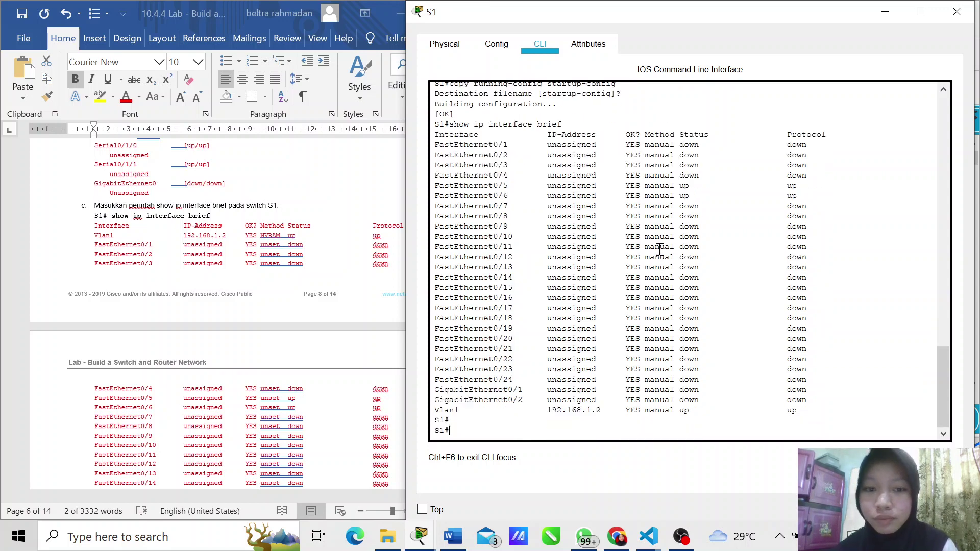
pyautogui.scroll(-3, 166, 351)
pyautogui.scroll(-4, 166, 351)
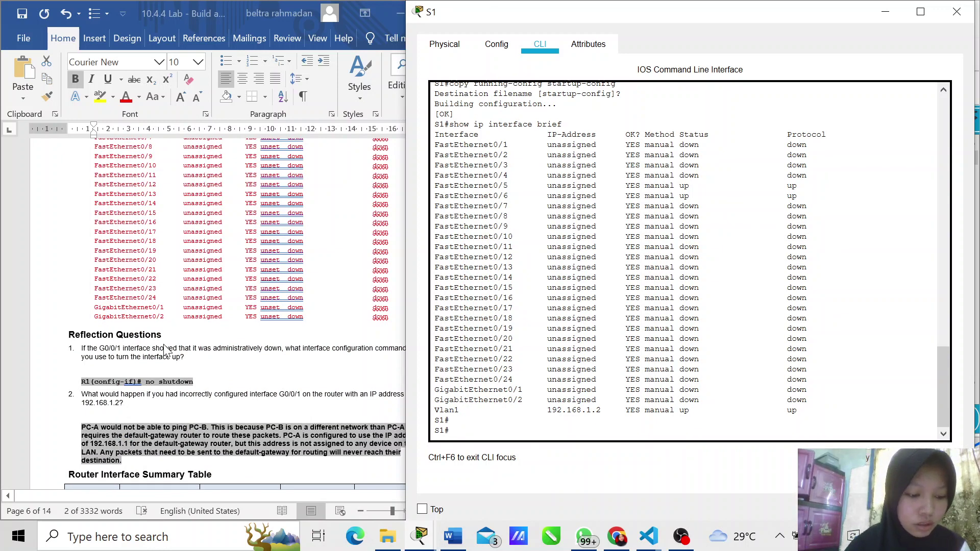
# Step: Minimize S1's console, check PC-B's IP address, and reopen R1's command line
pyautogui.click(887, 11)
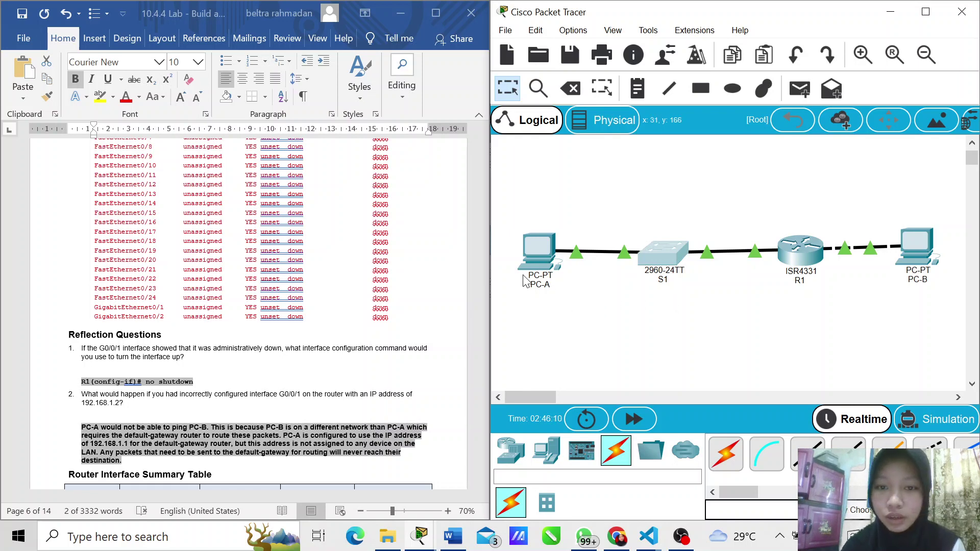
pyautogui.moveTo(901, 250)
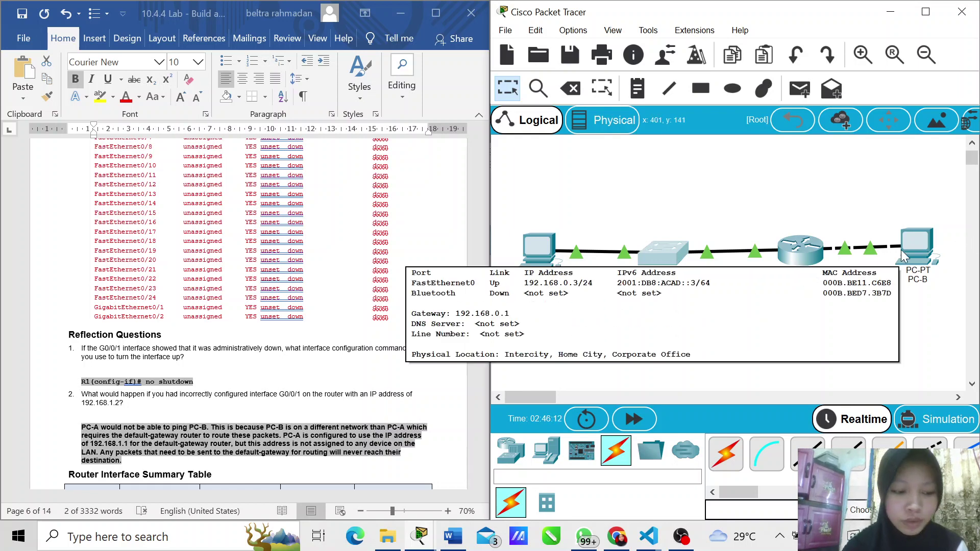
pyautogui.click(805, 269)
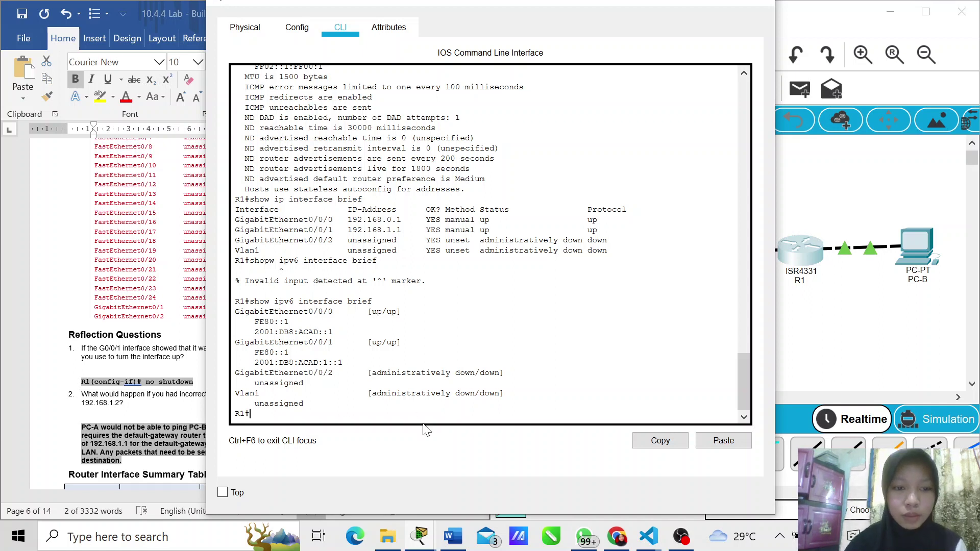
# Step: Ping 192.168.1.3 and 192.168.0.3 from R1, highlight the 100 percent success line, then close R1's console
pyautogui.write('p')
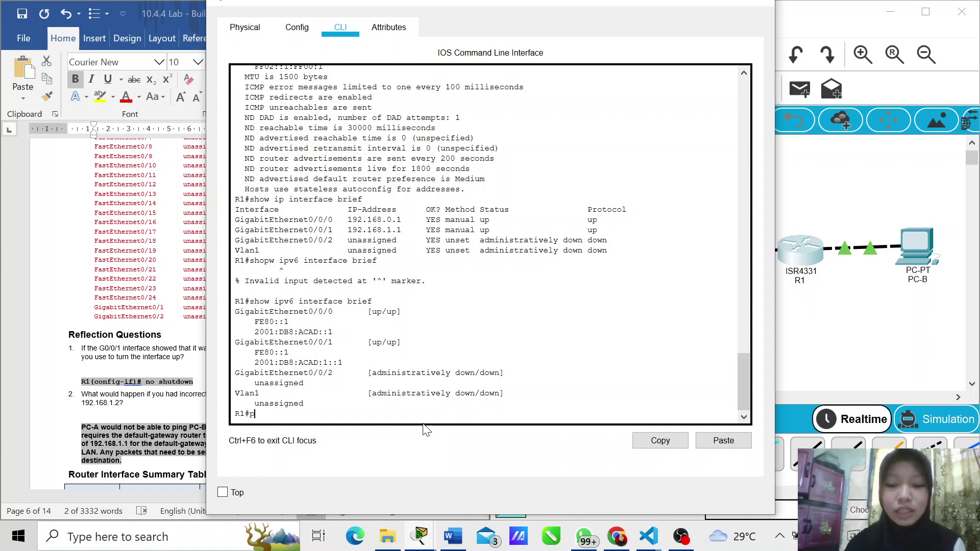
pyautogui.write('ing ')
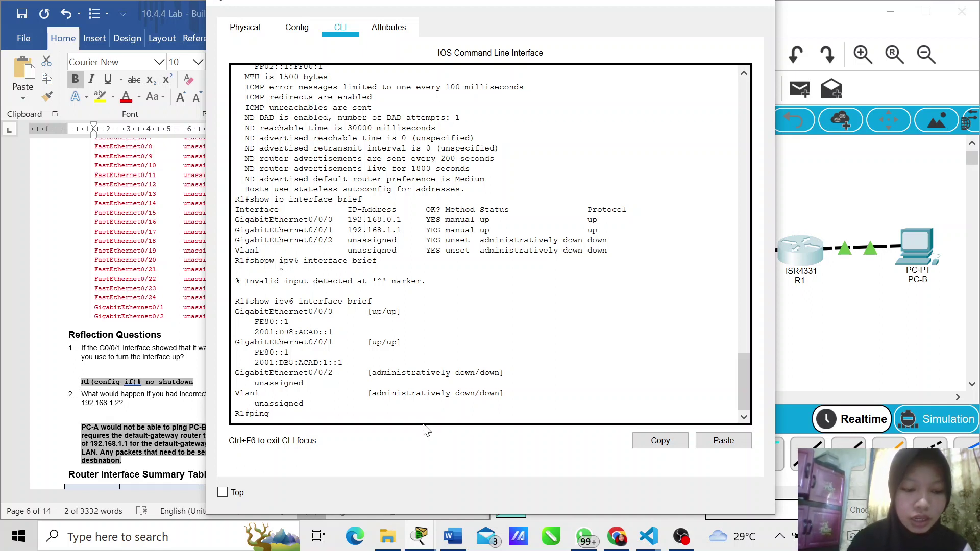
pyautogui.write('192.1')
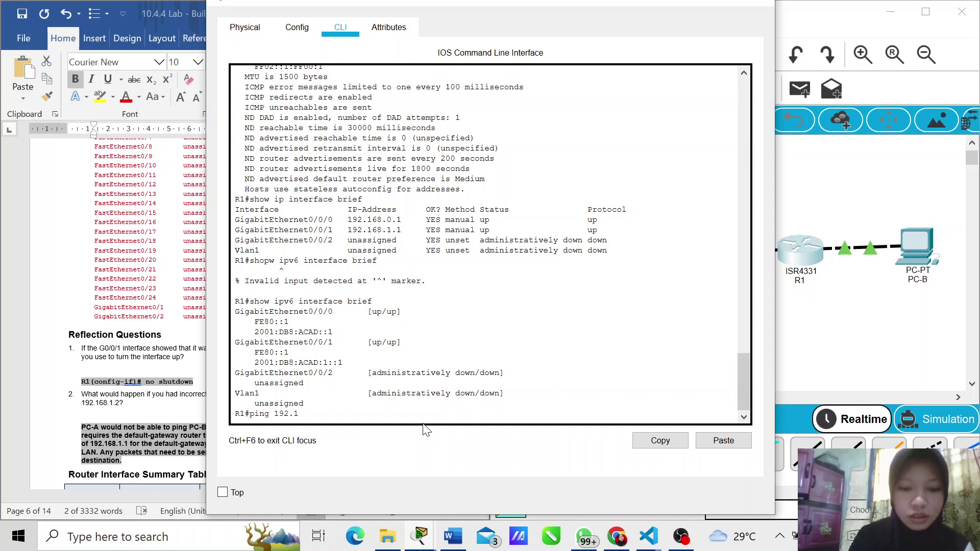
pyautogui.write('68.')
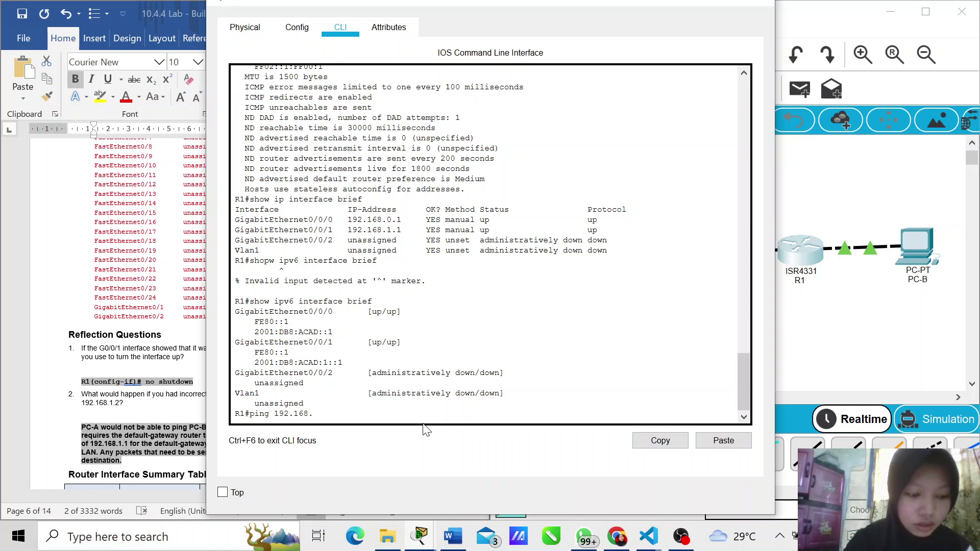
pyautogui.write('1.3')
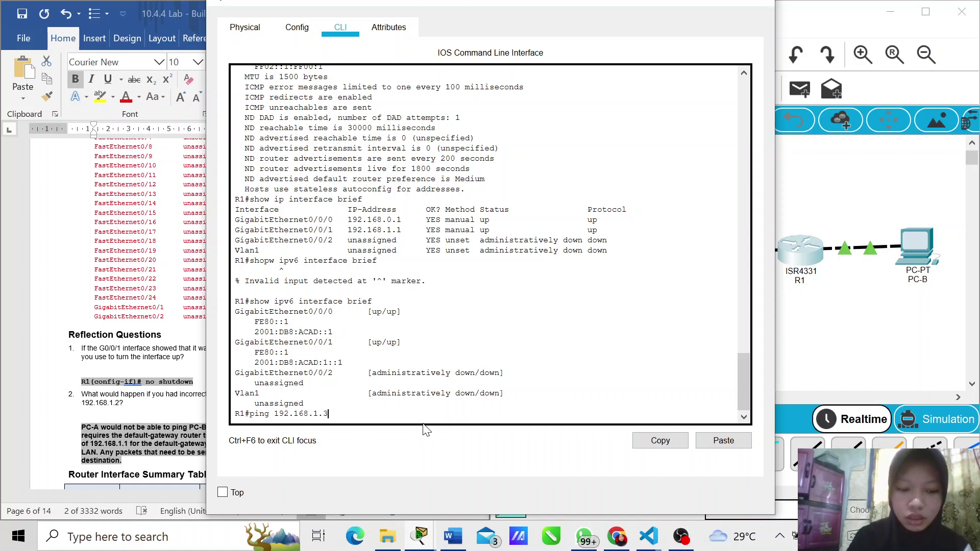
pyautogui.press('Return')
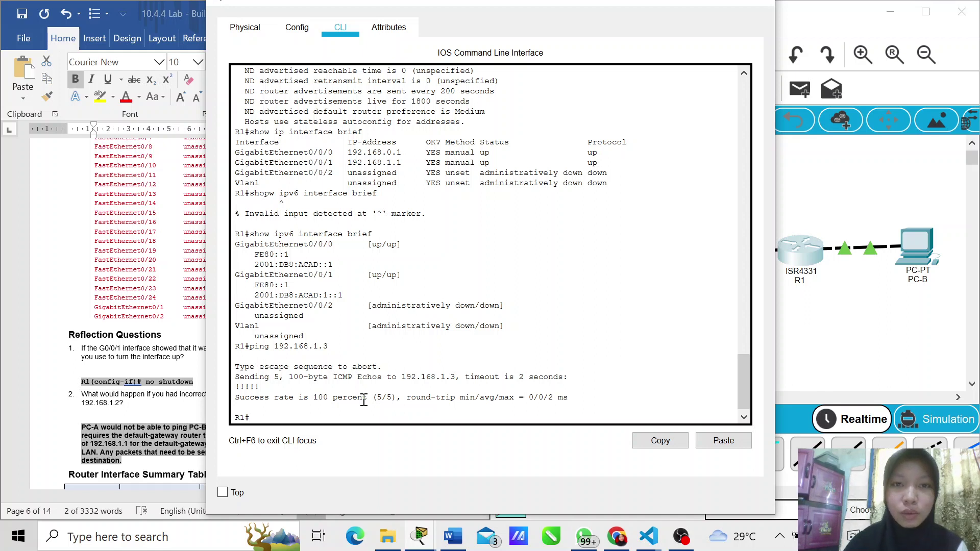
pyautogui.write('ping')
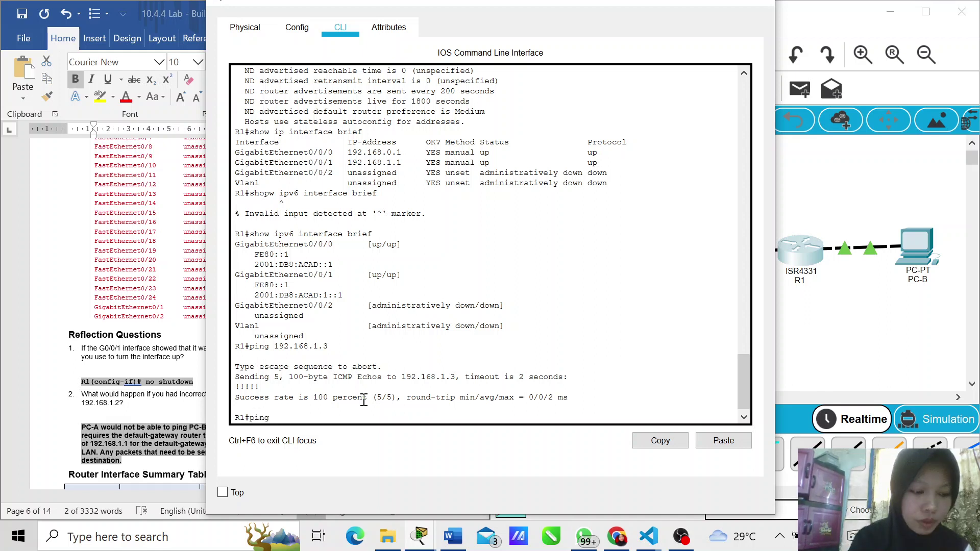
pyautogui.write(' 192.')
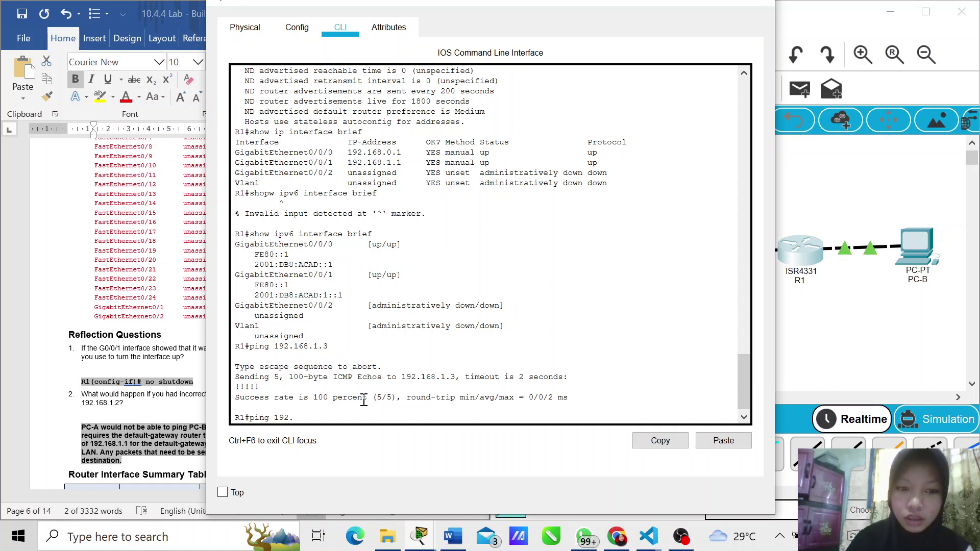
pyautogui.write('168')
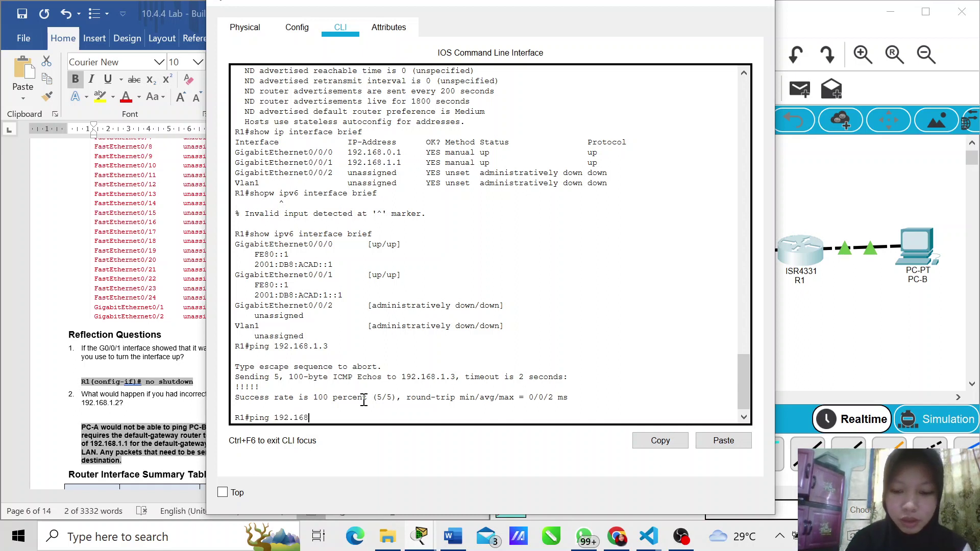
pyautogui.write('.0')
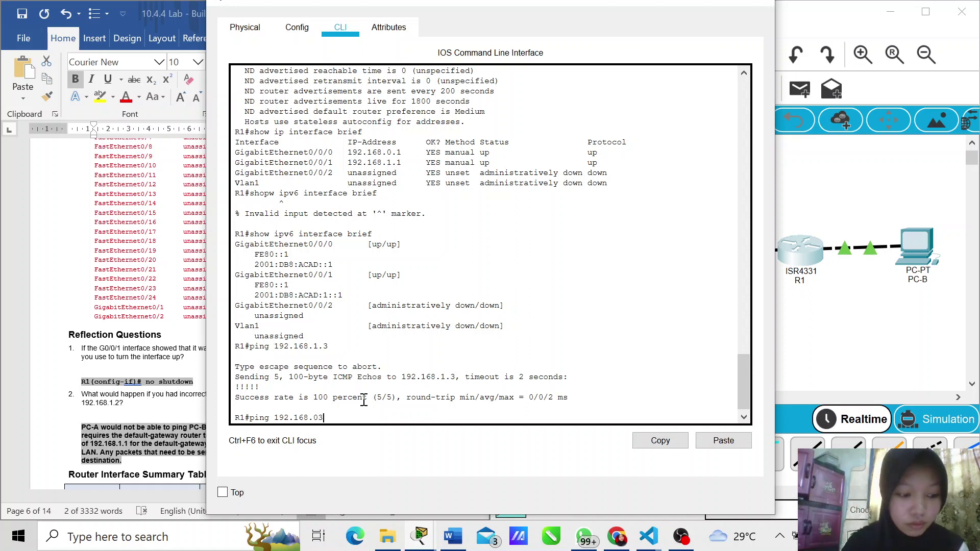
pyautogui.write('.')
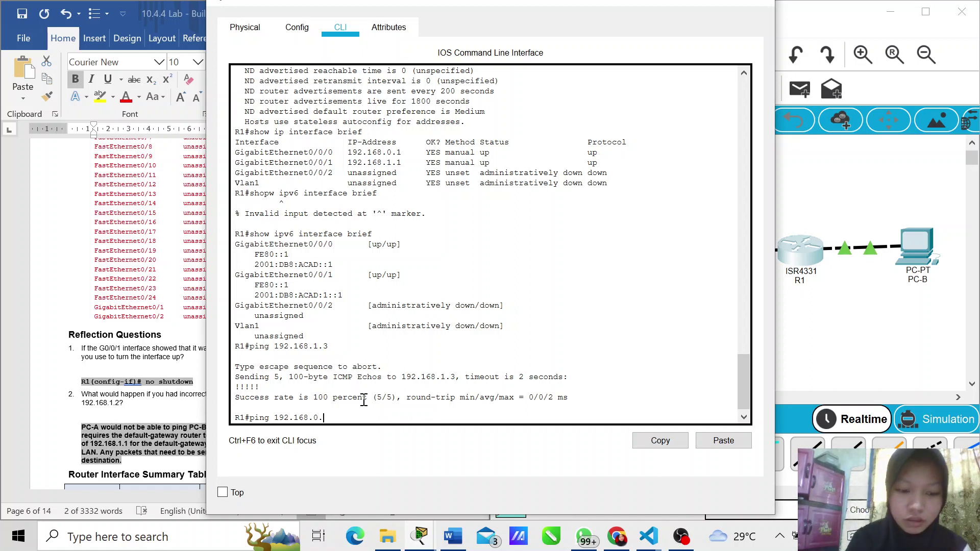
pyautogui.write('3')
pyautogui.press('Return')
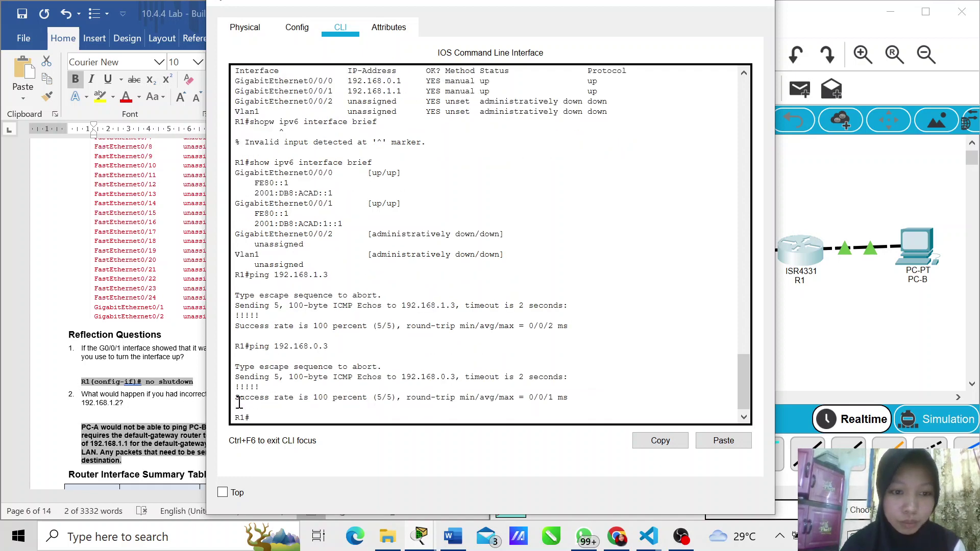
pyautogui.moveTo(237, 402); pyautogui.dragTo(323, 405)
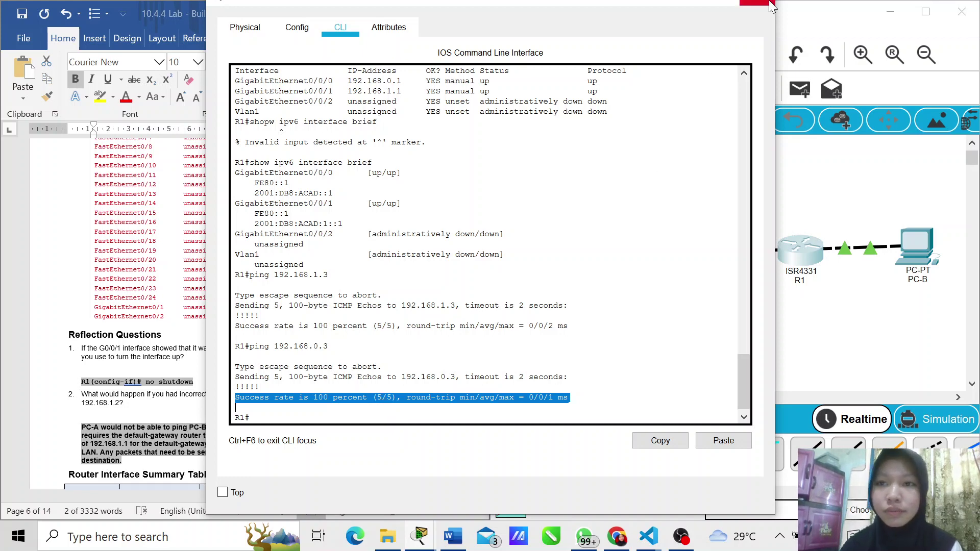
pyautogui.click(765, 6)
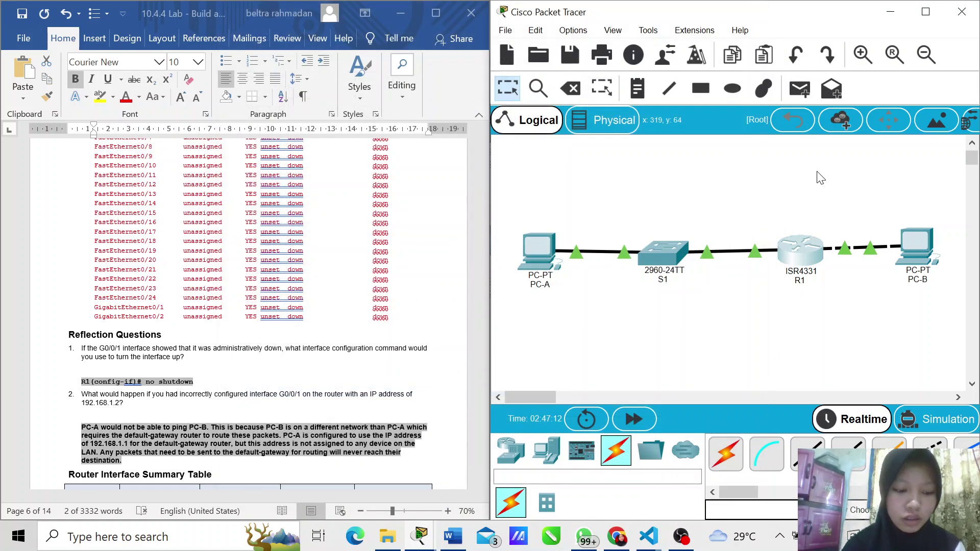